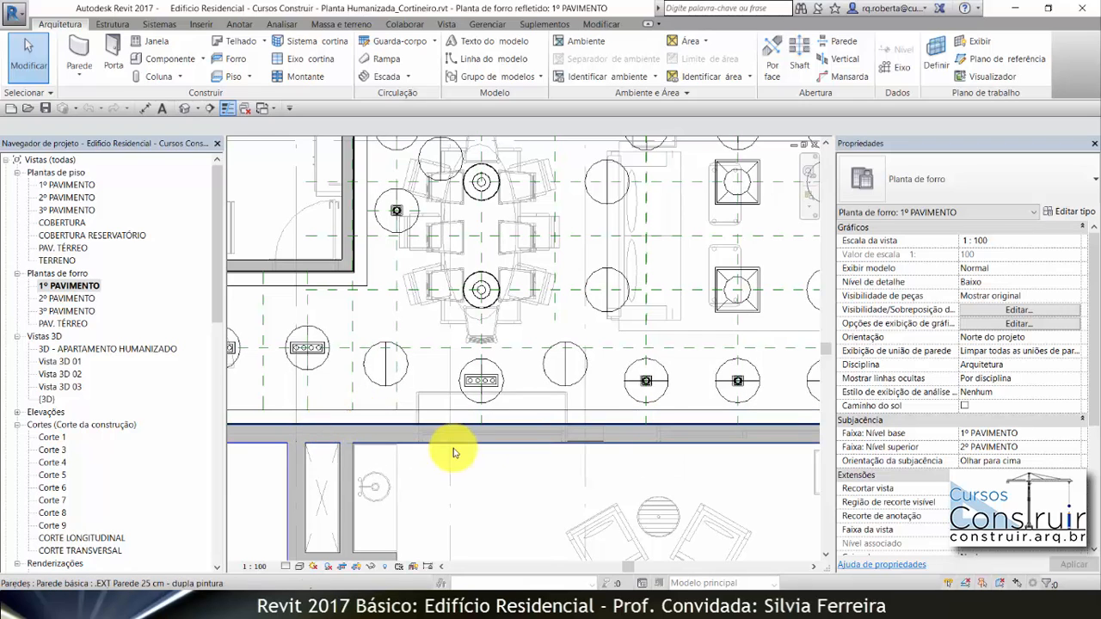
Step: Hide the MOLDURA_20cm wall sweep along the balcony-side wall and apply the temporary hide to the ceiling plan view
scroll(439, 449, "down", 2)
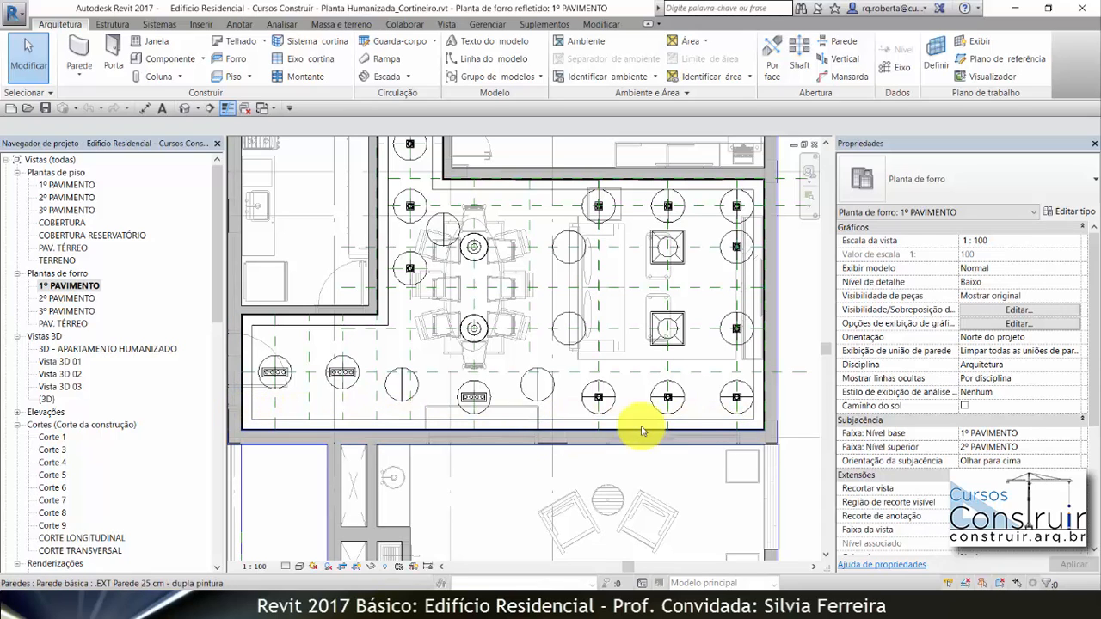
left_click(698, 423)
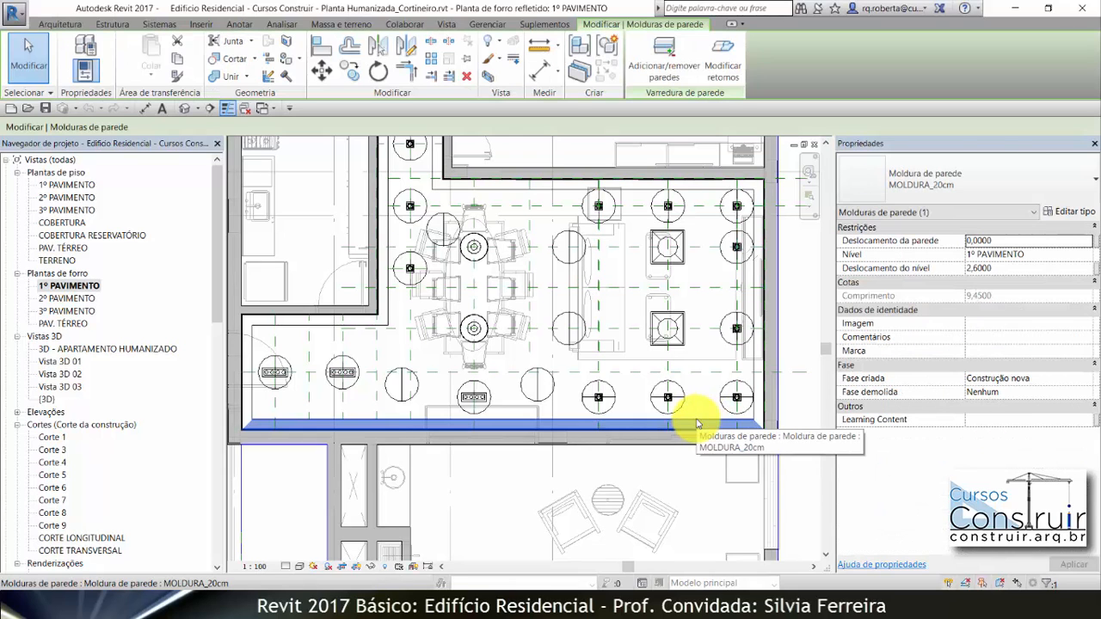
key("h")
key("h")
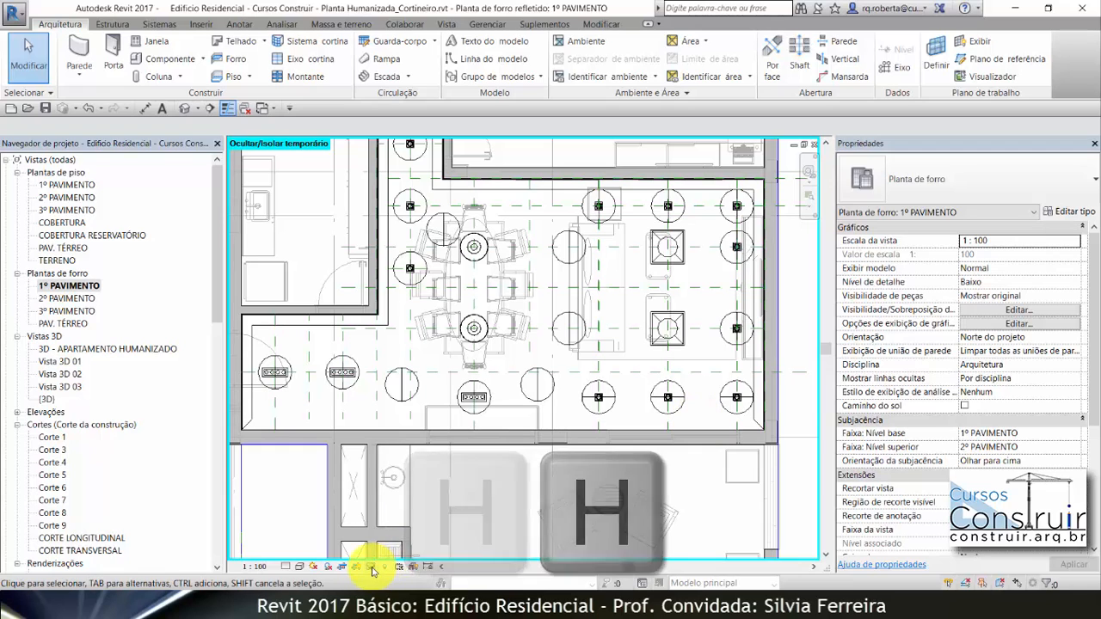
left_click(374, 568)
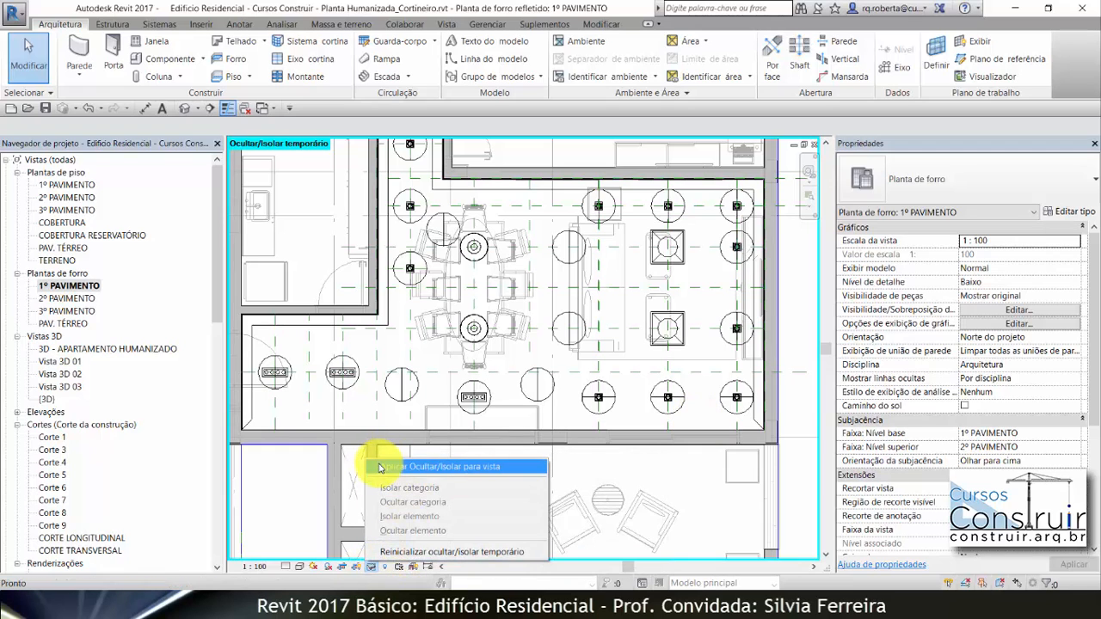
left_click(457, 470)
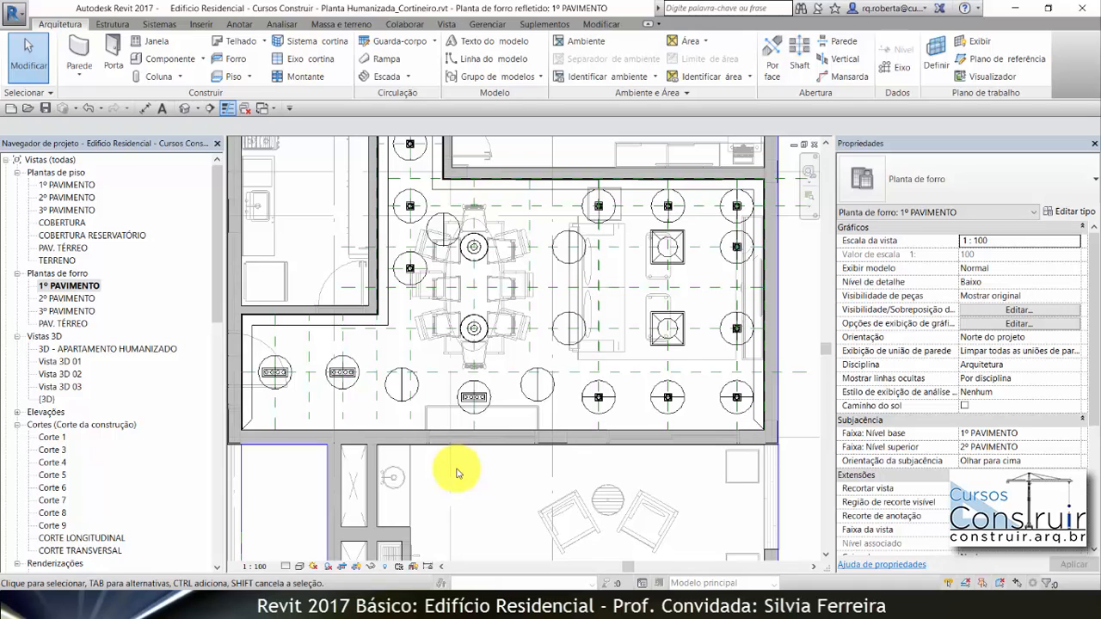
Step: Select the living and dining room's plaster ceiling and open its boundary for editing
key("Tab")
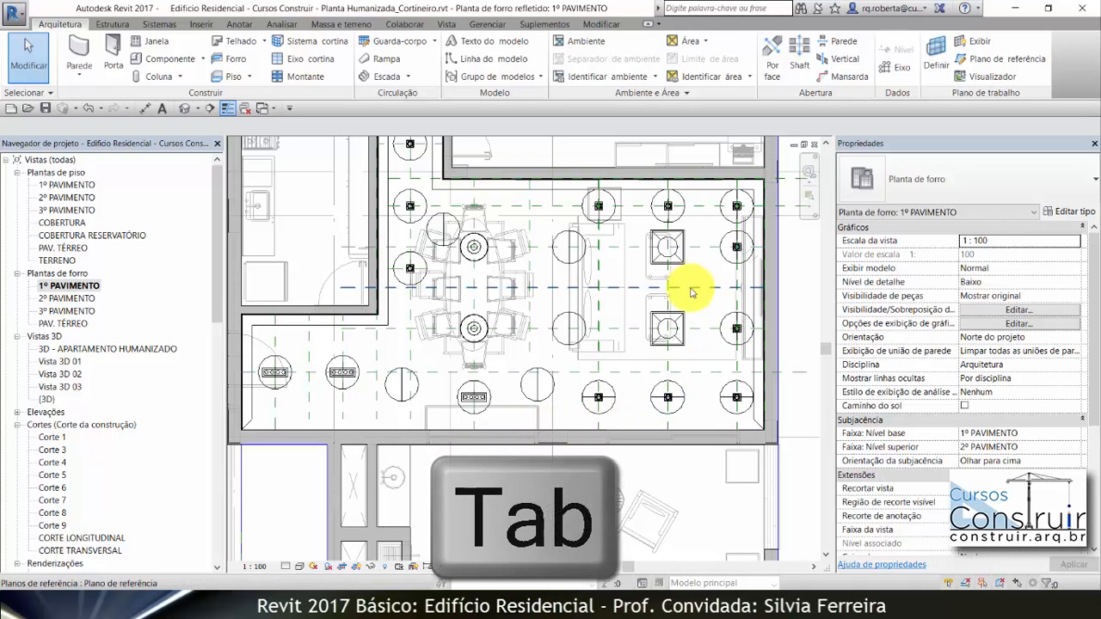
key("Tab")
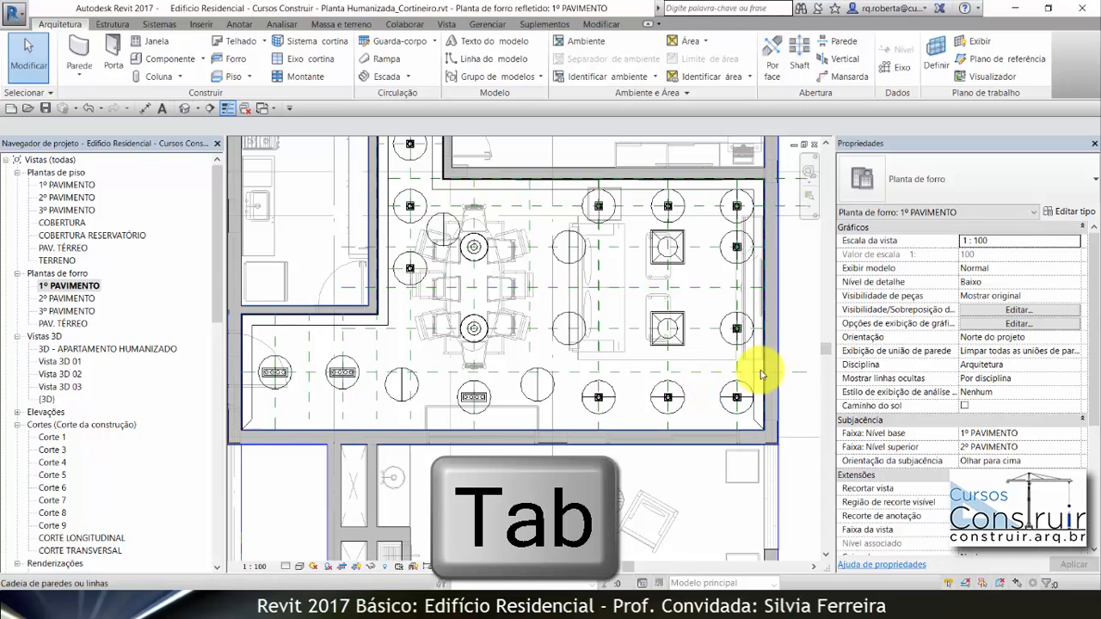
key("Tab")
key("Tab")
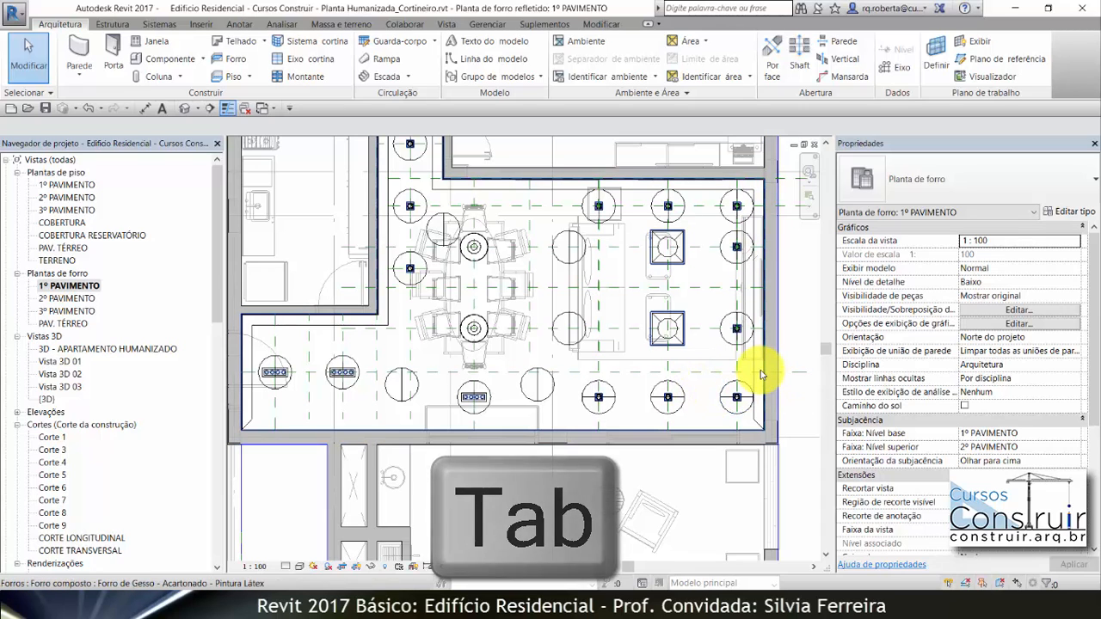
double_click(760, 374)
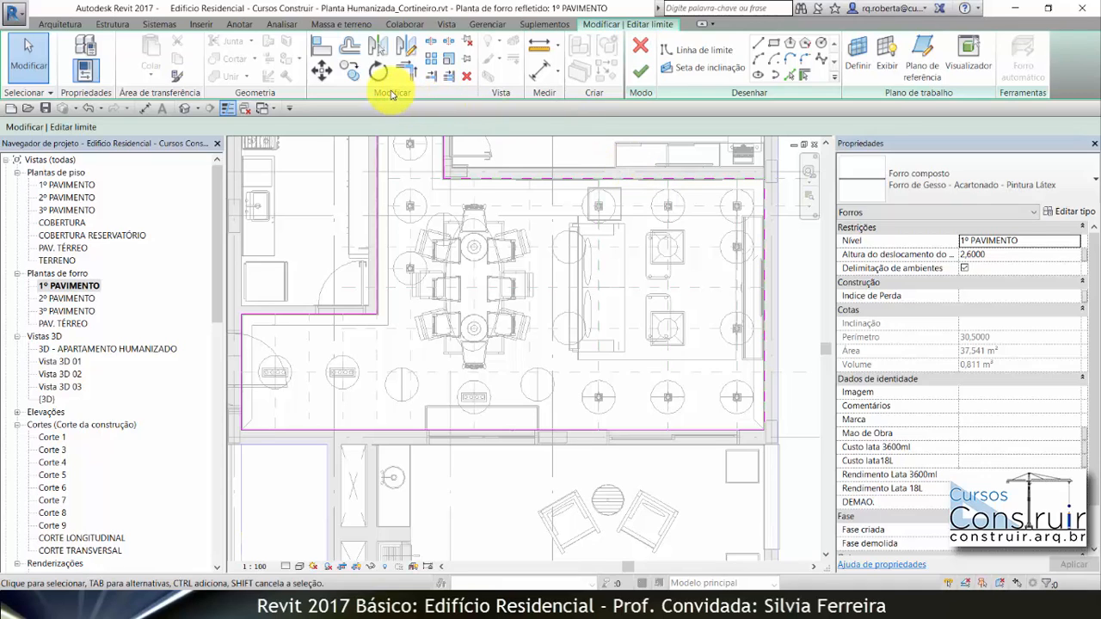
Step: Offset a copy of the ceiling boundary line along the balcony wall by 0.15 m into the room
left_click(351, 48)
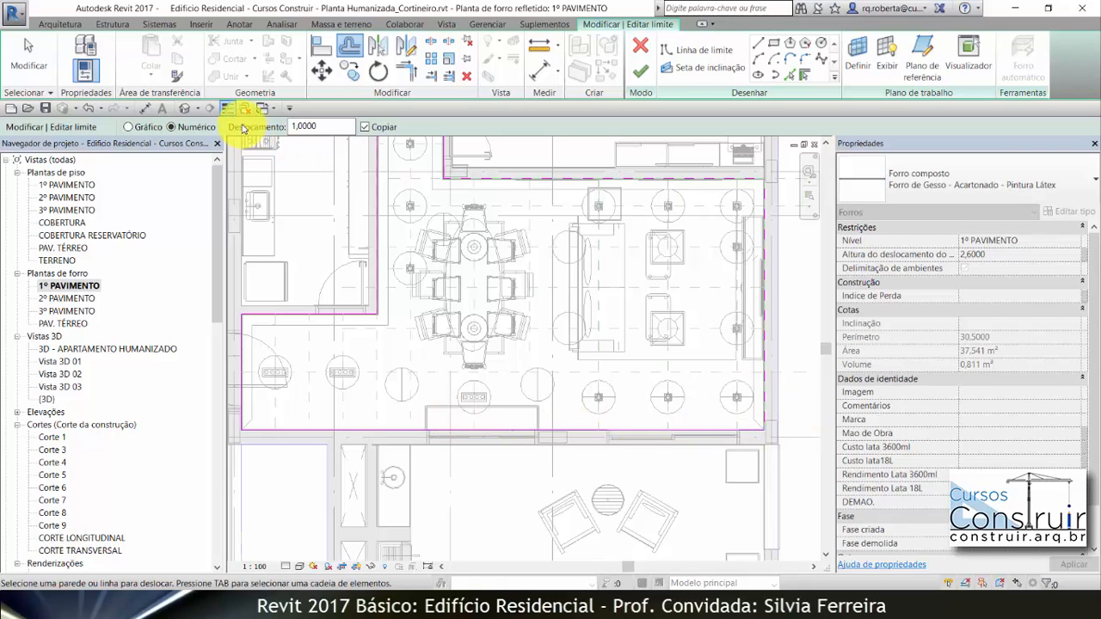
left_click_drag(324, 127, 300, 106)
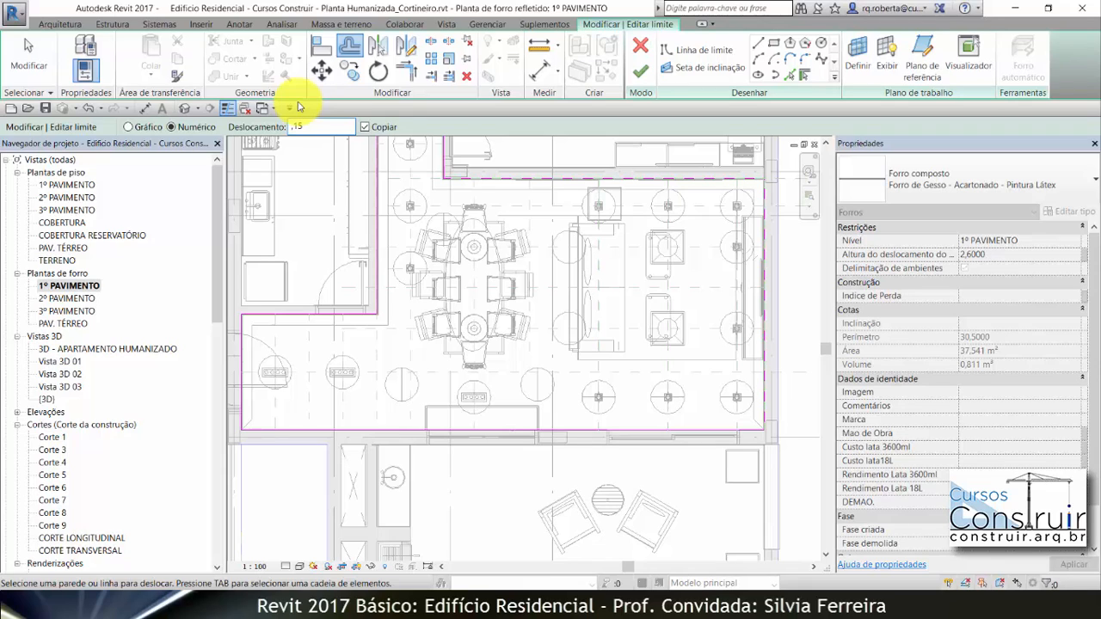
type(",15")
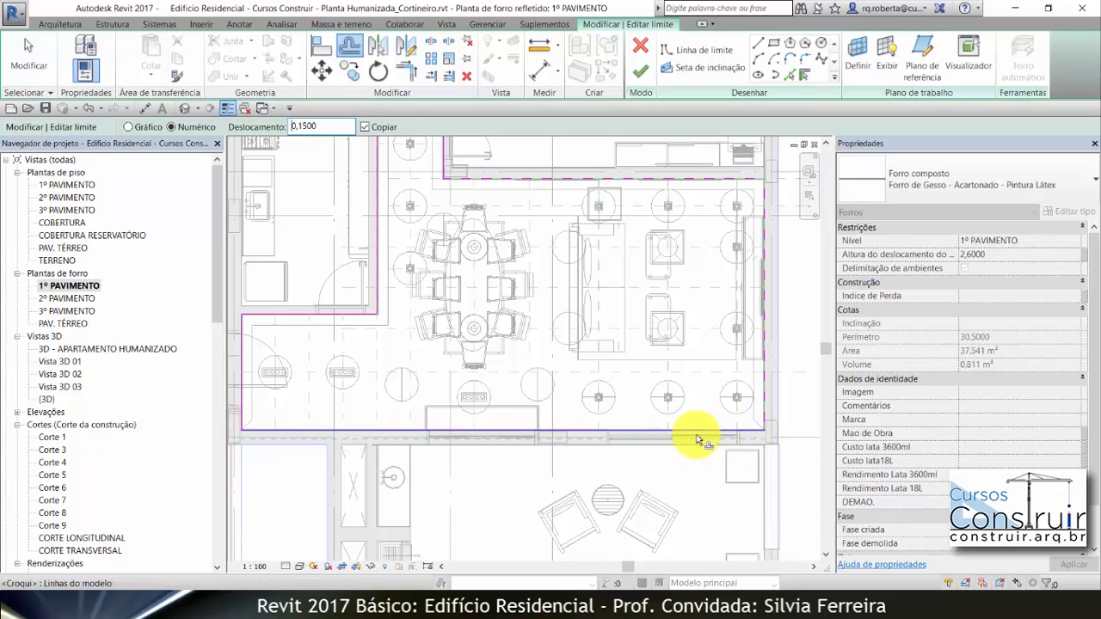
scroll(697, 440, "up", 4)
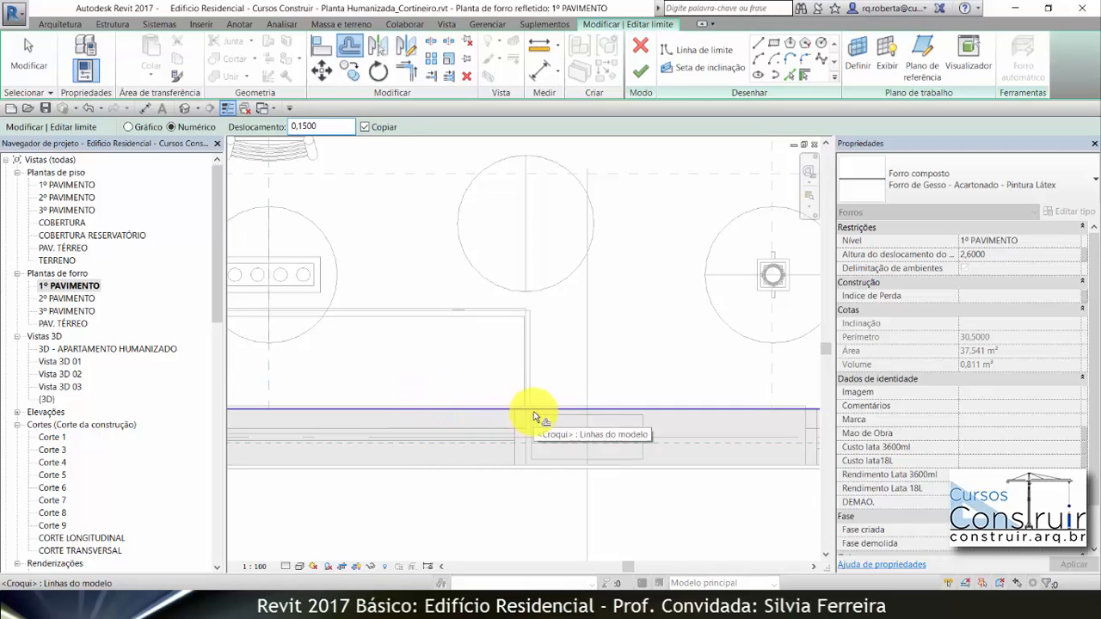
left_click(620, 408)
Step: Add a short boundary line across the balcony wall by picking the edge of the opening nearest the sink
scroll(628, 327, "down", 4)
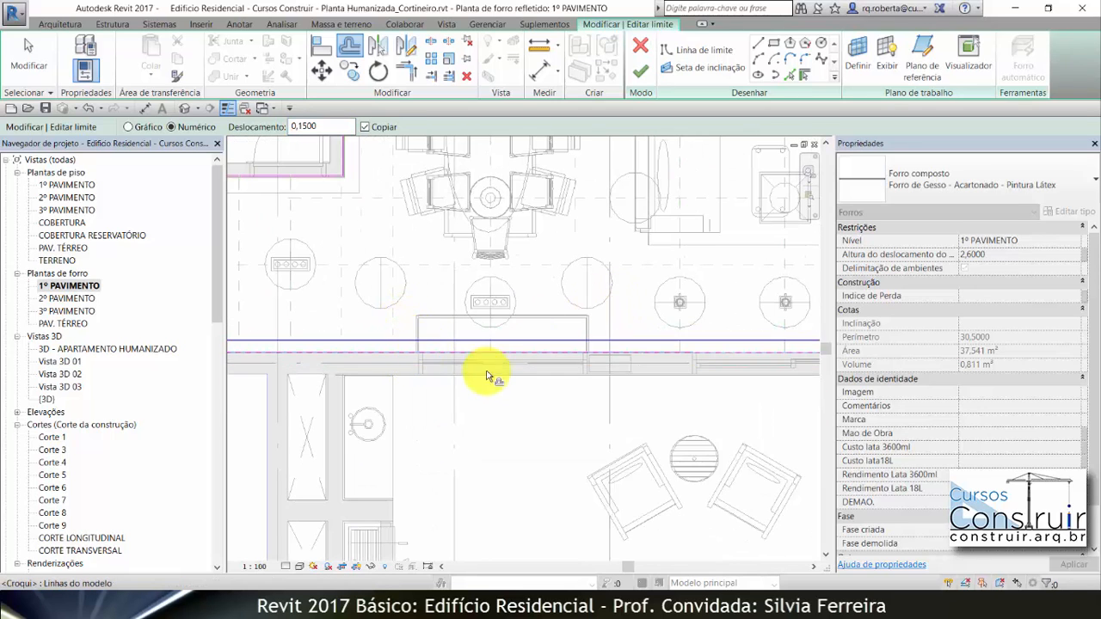
scroll(405, 357, "up", 2)
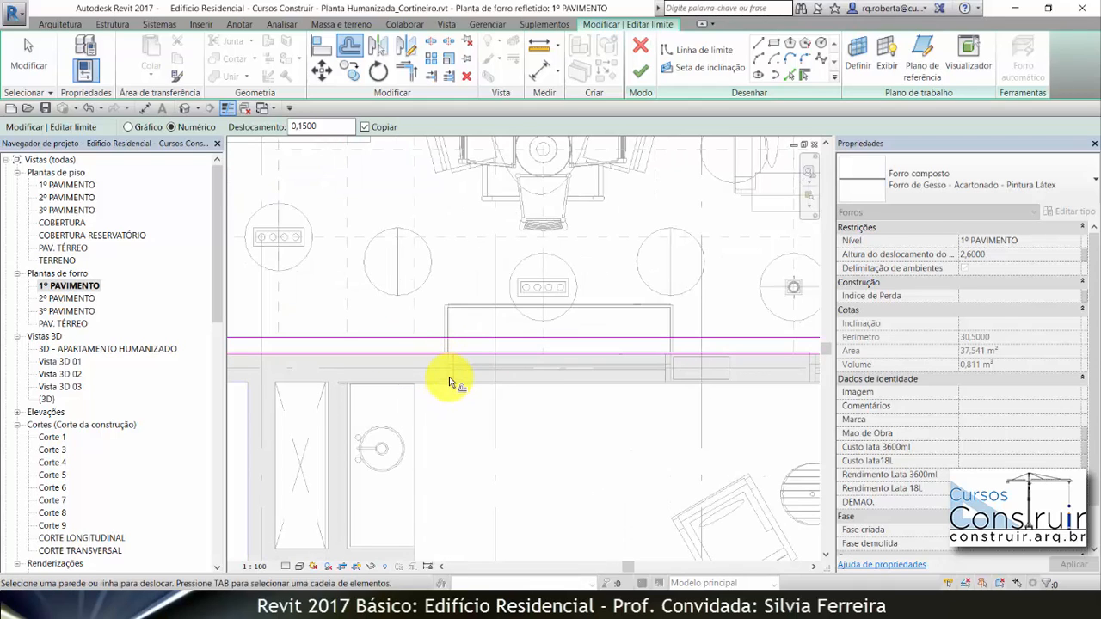
left_click(790, 76)
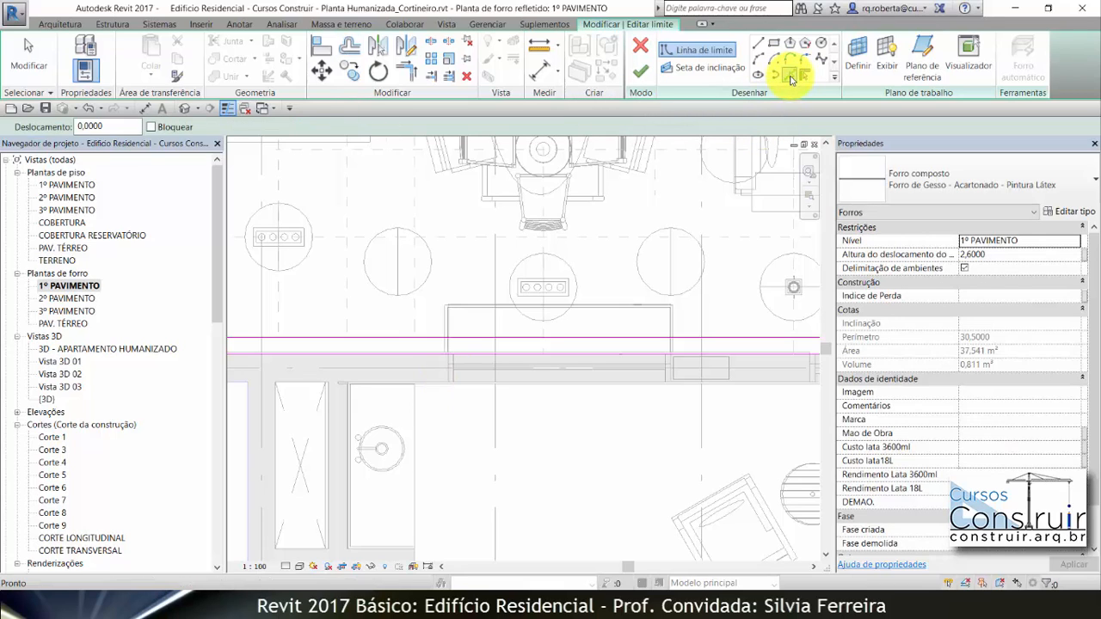
scroll(443, 386, "up", 2)
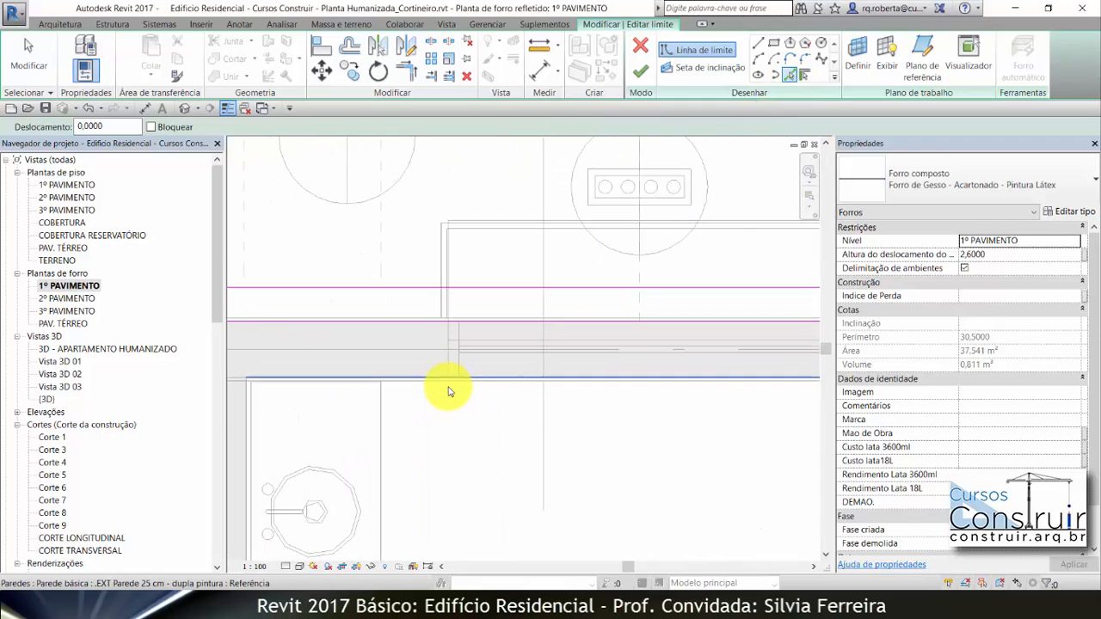
scroll(451, 385, "up", 2)
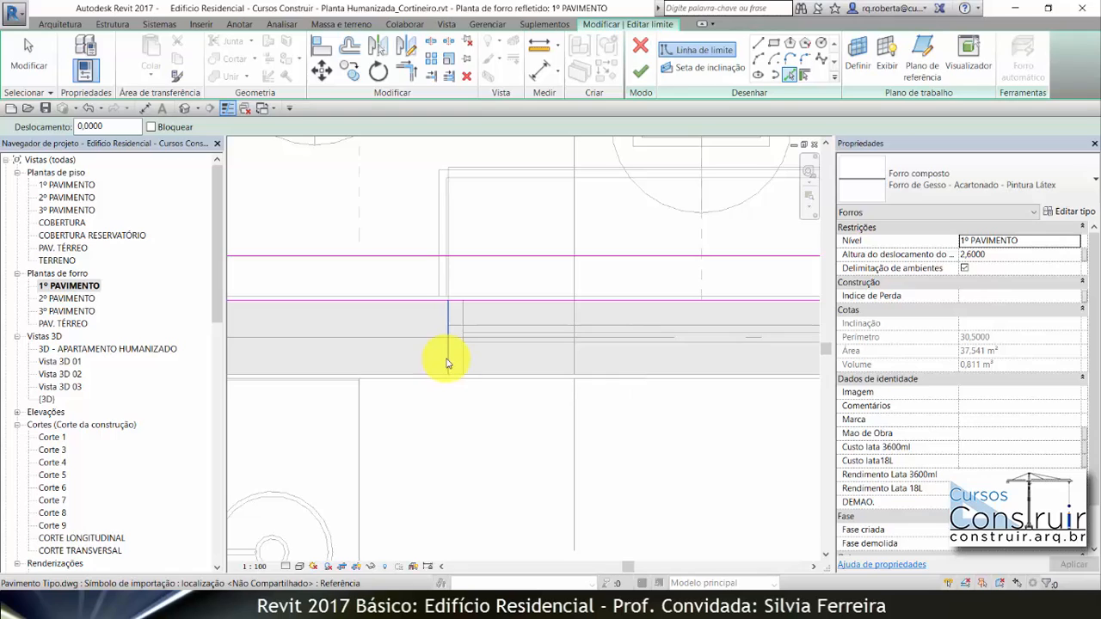
left_click(446, 364)
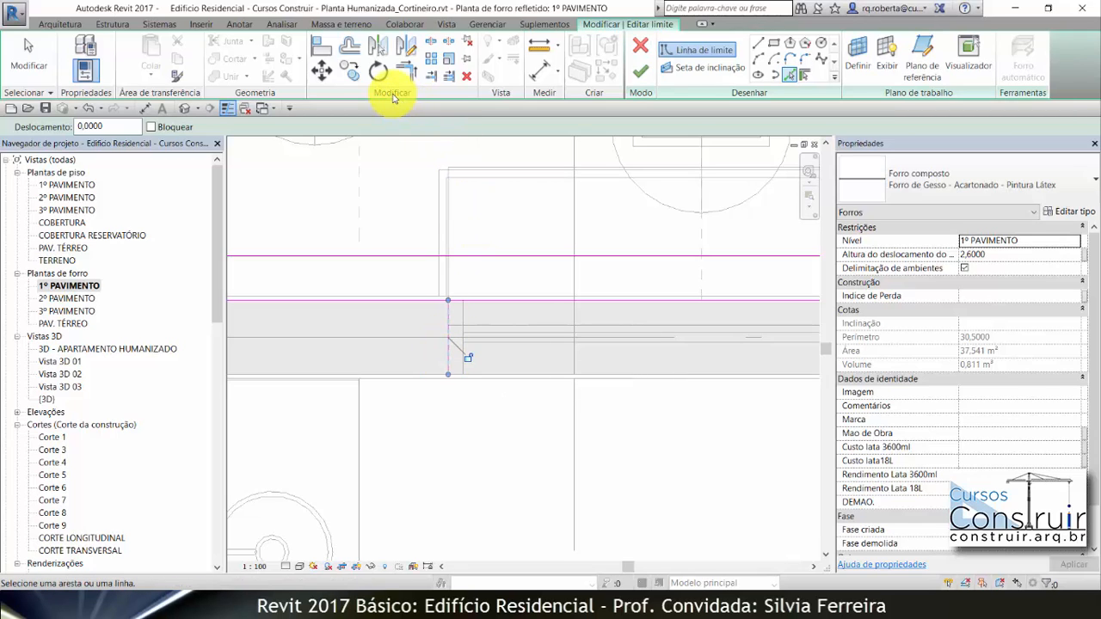
Step: Offset the short boundary line 0.10 m away from the opening, without keeping a copy
left_click(351, 50)
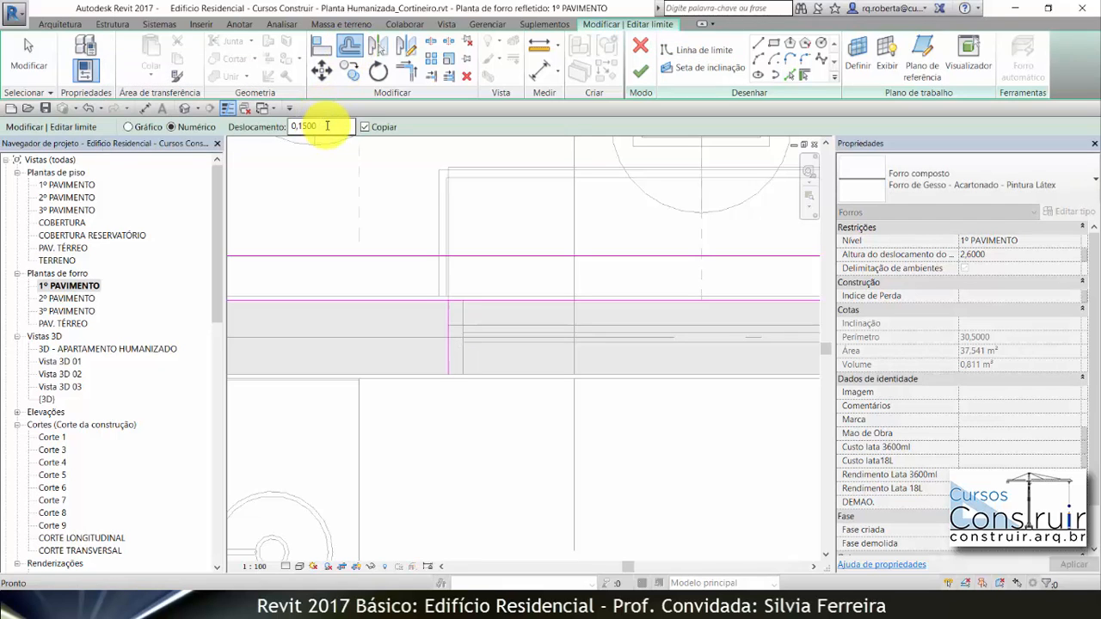
left_click_drag(327, 126, 283, 127)
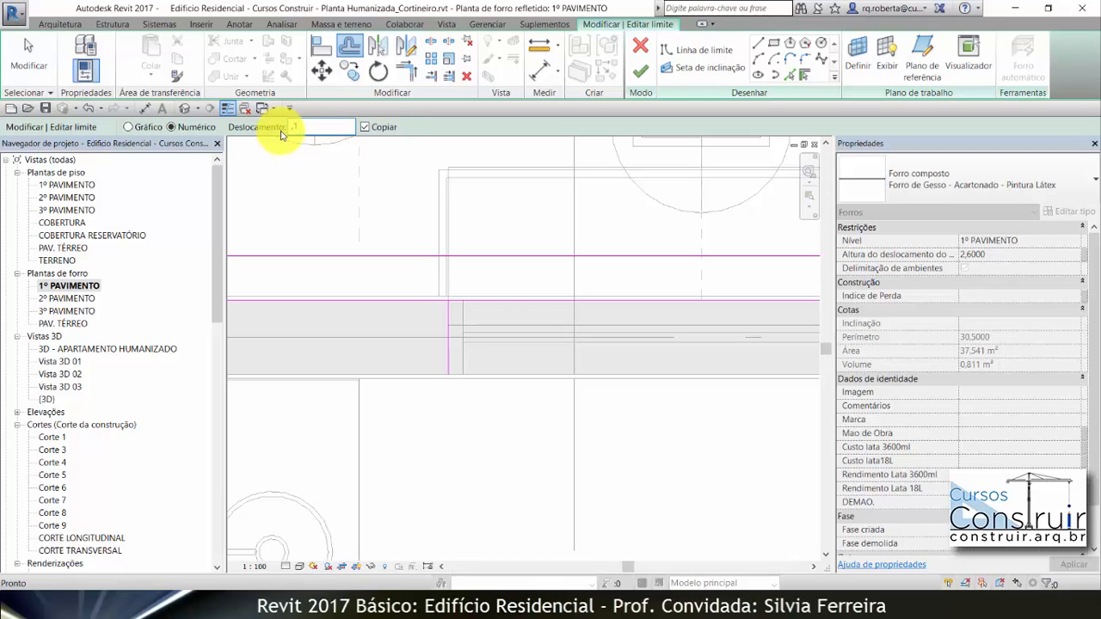
type(",1")
key("Return")
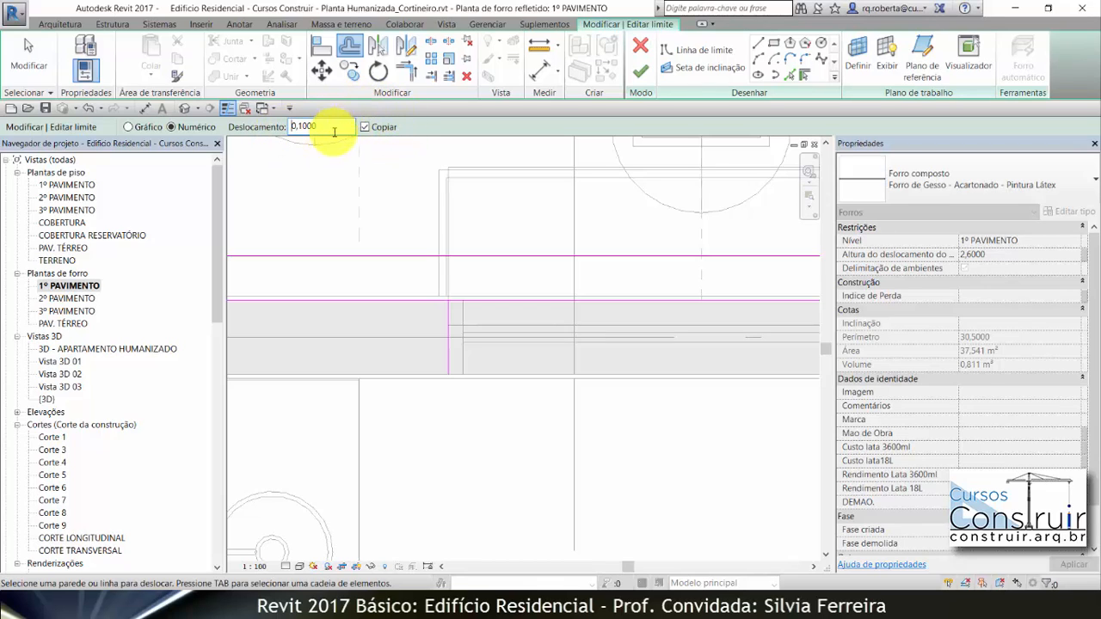
left_click(365, 128)
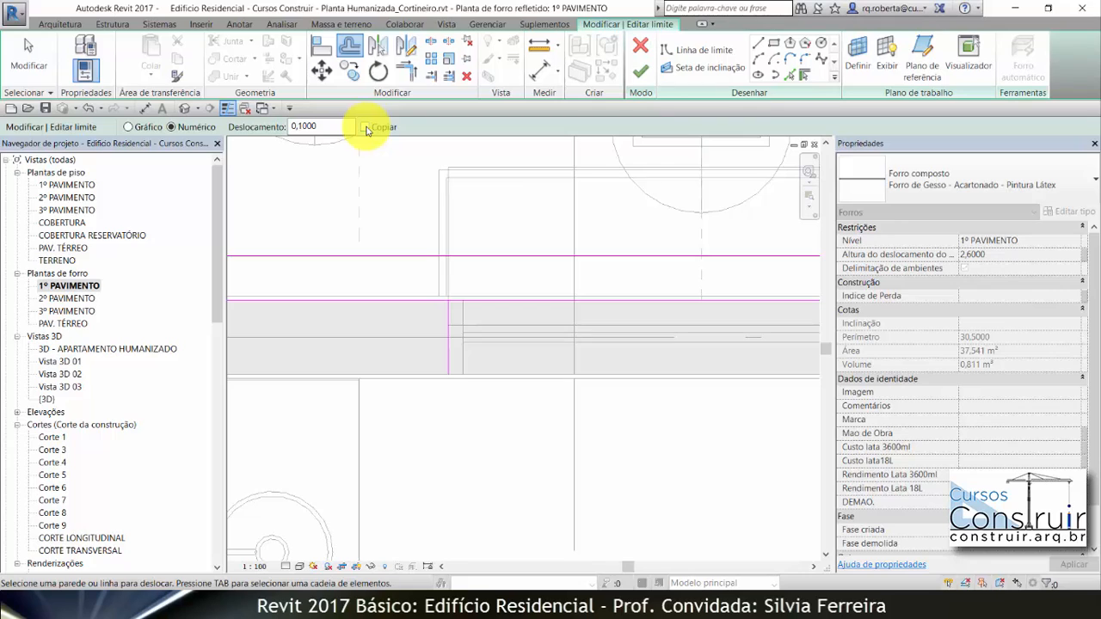
left_click(447, 322)
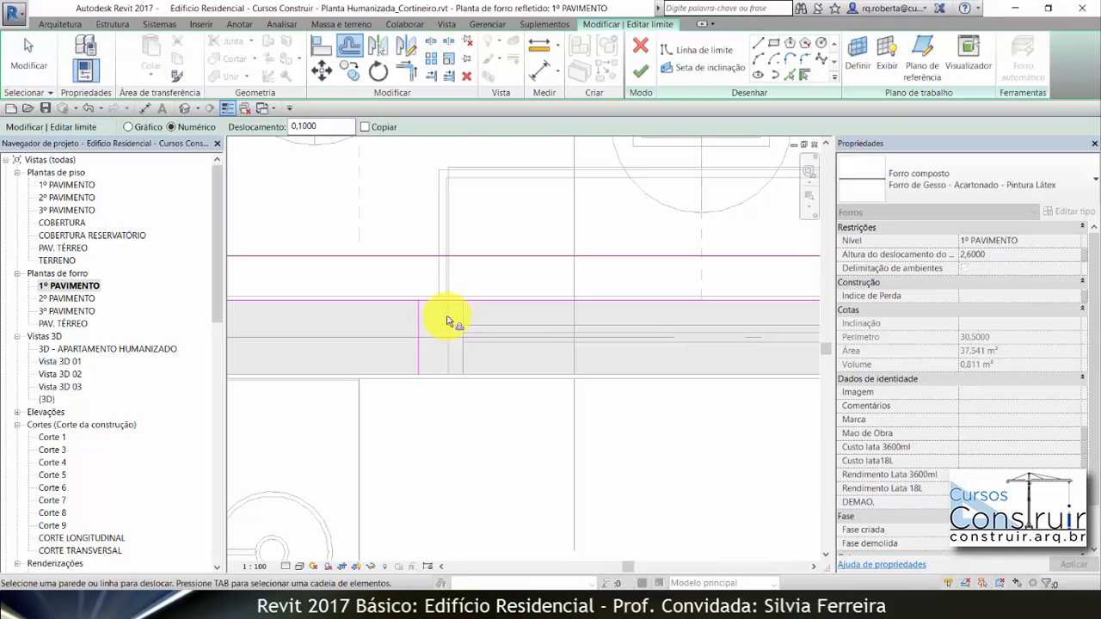
Step: Trim the offset boundary line and the short perpendicular line into a corner, keeping the stretch in front of the openings
scroll(386, 302, "down", 3)
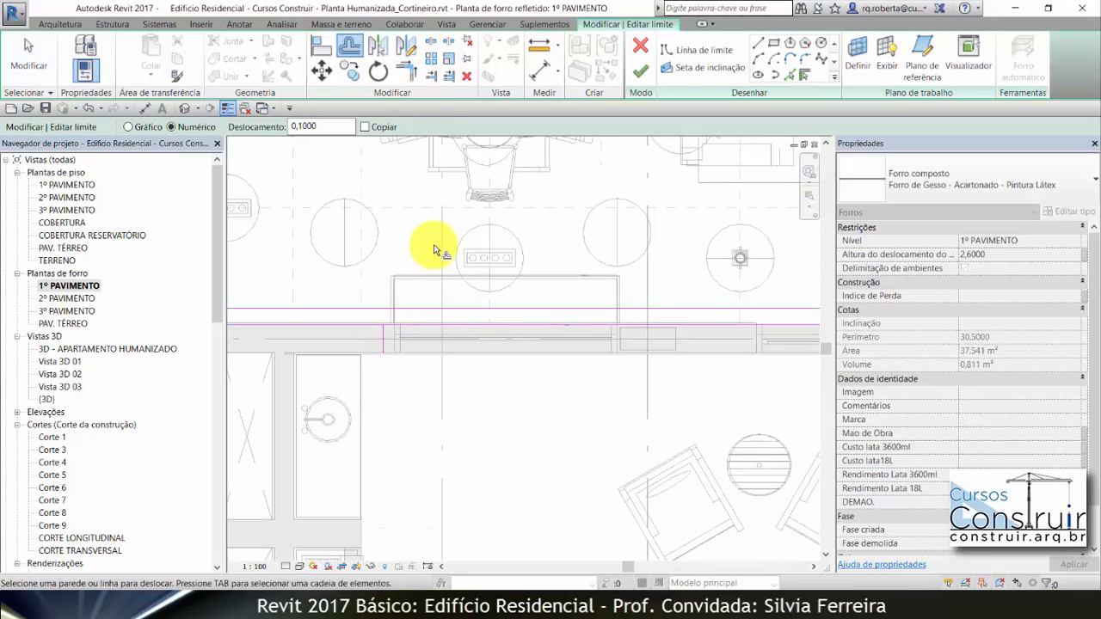
scroll(524, 401, "down", 4)
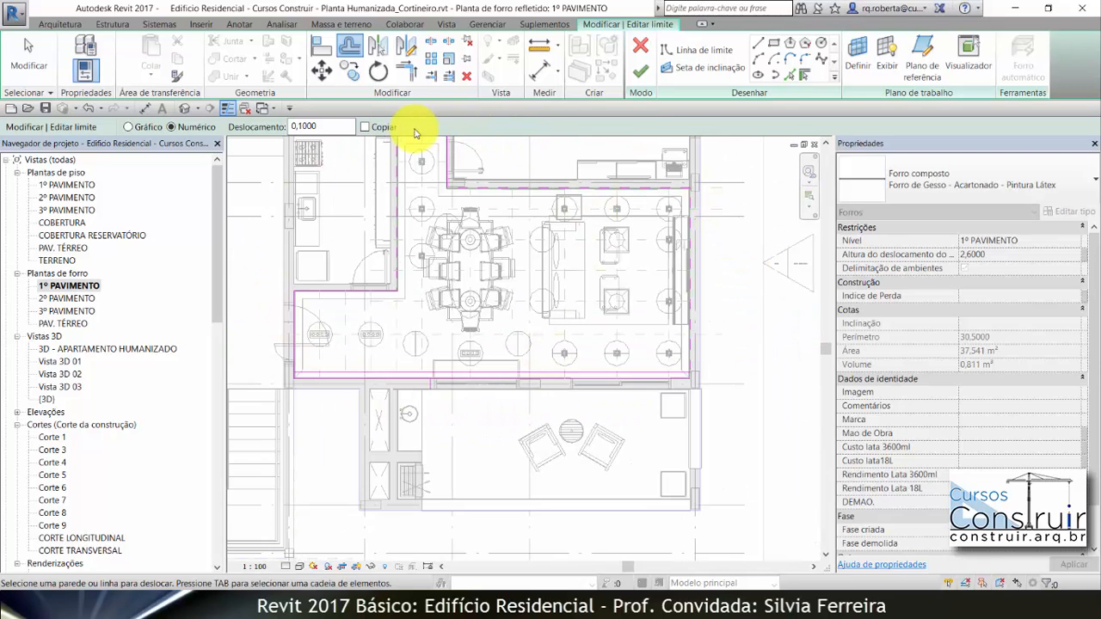
scroll(443, 393, "up", 5)
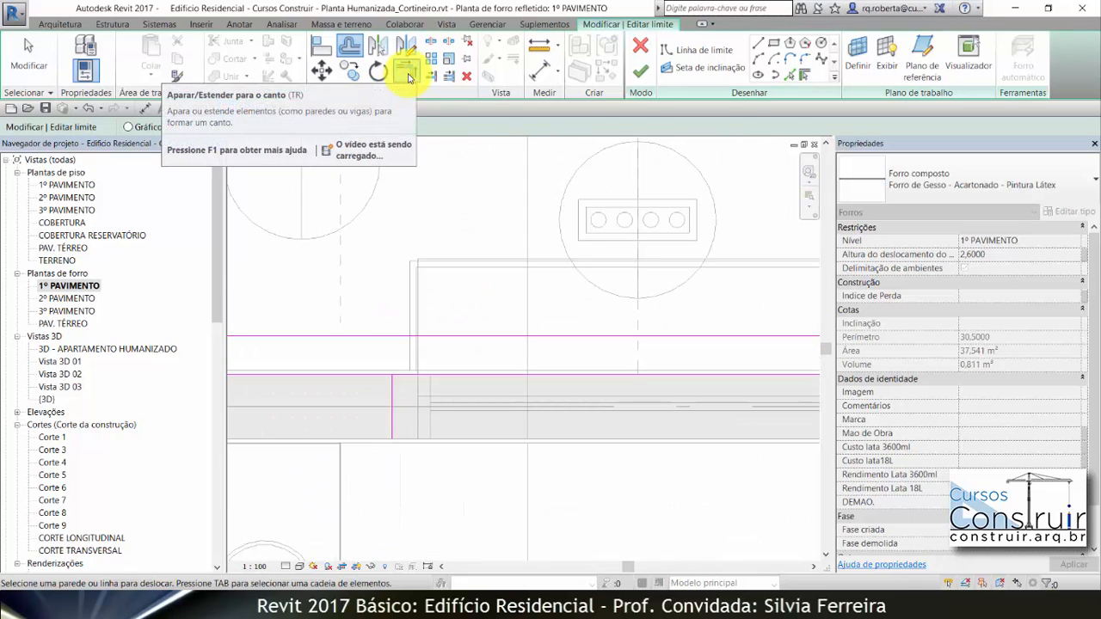
left_click(409, 76)
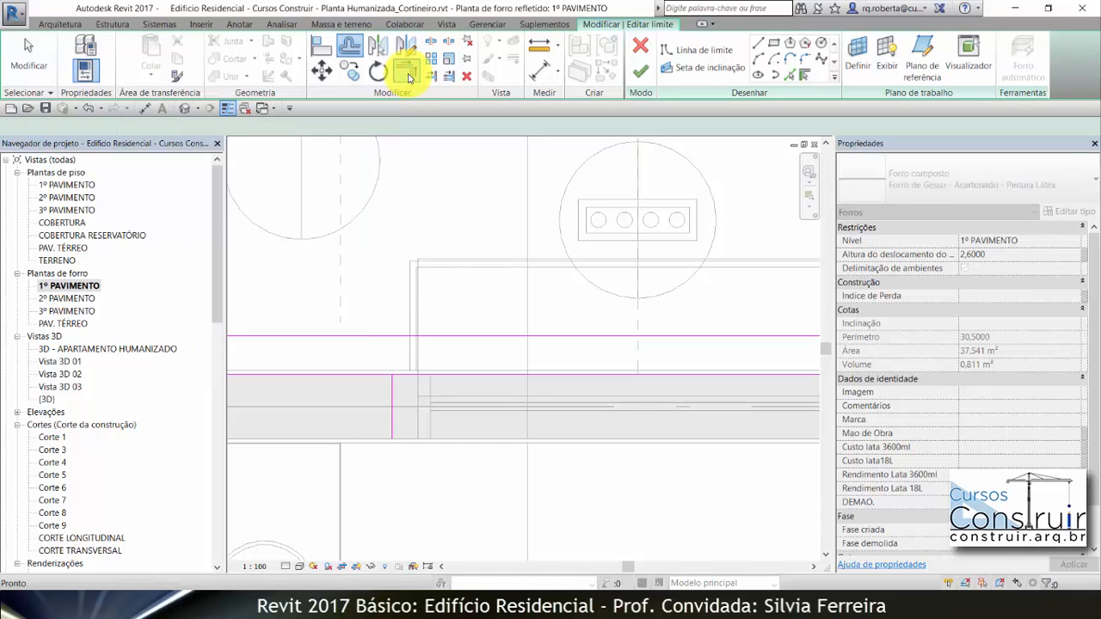
left_click(465, 337)
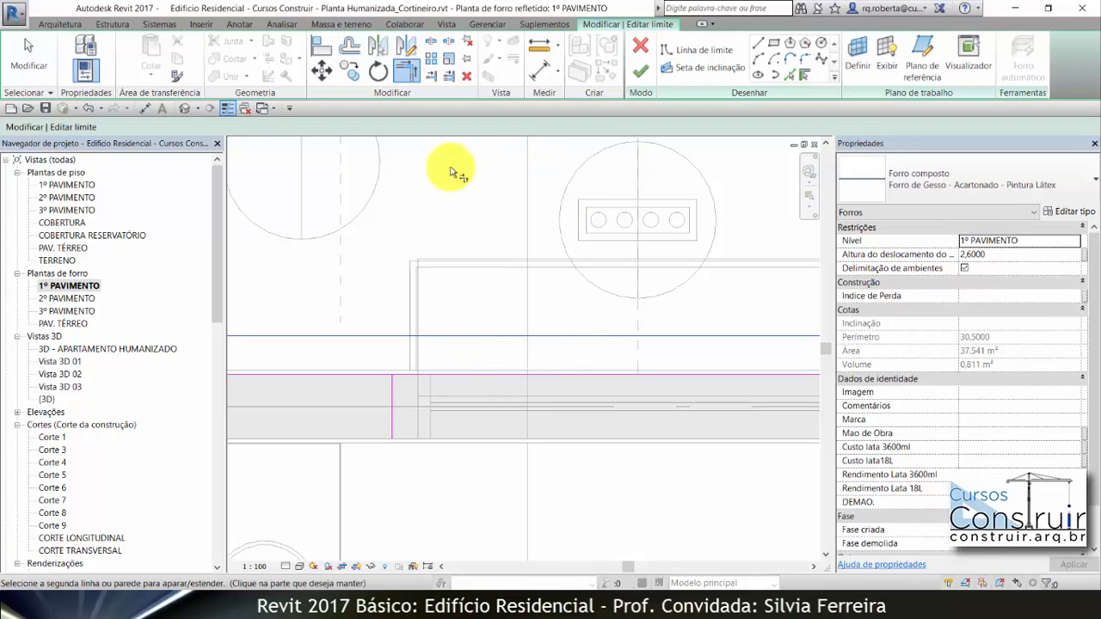
left_click(391, 394)
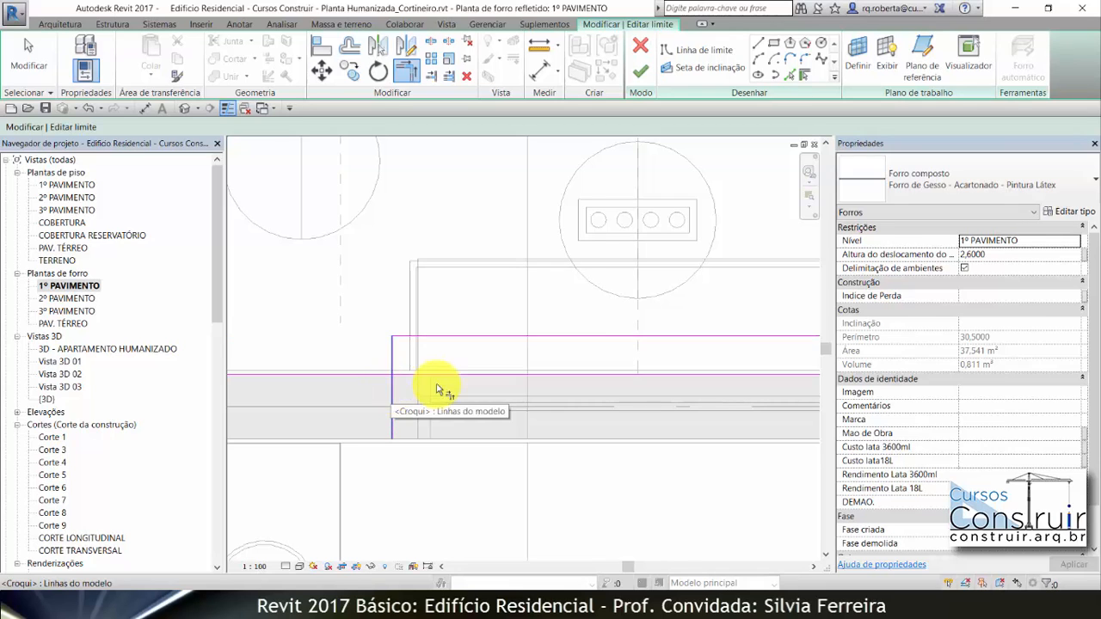
Step: Trim the original balcony-wall boundary line to the short perpendicular line, removing its stretch along the openings
scroll(572, 264, "down", 2)
scroll(572, 264, "down", 2)
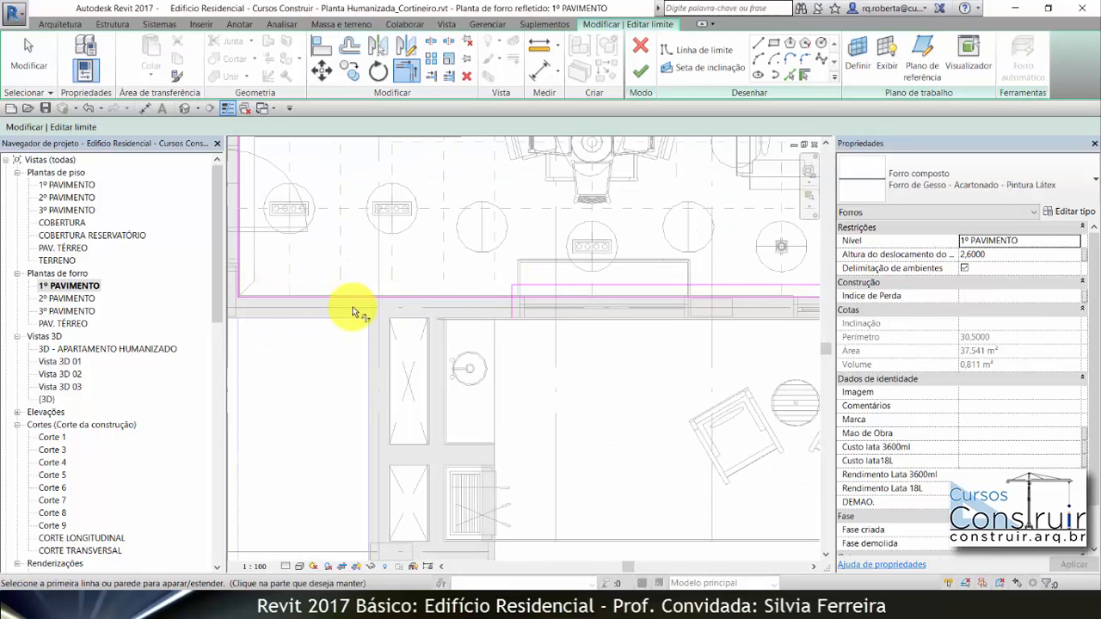
scroll(492, 294, "up", 2)
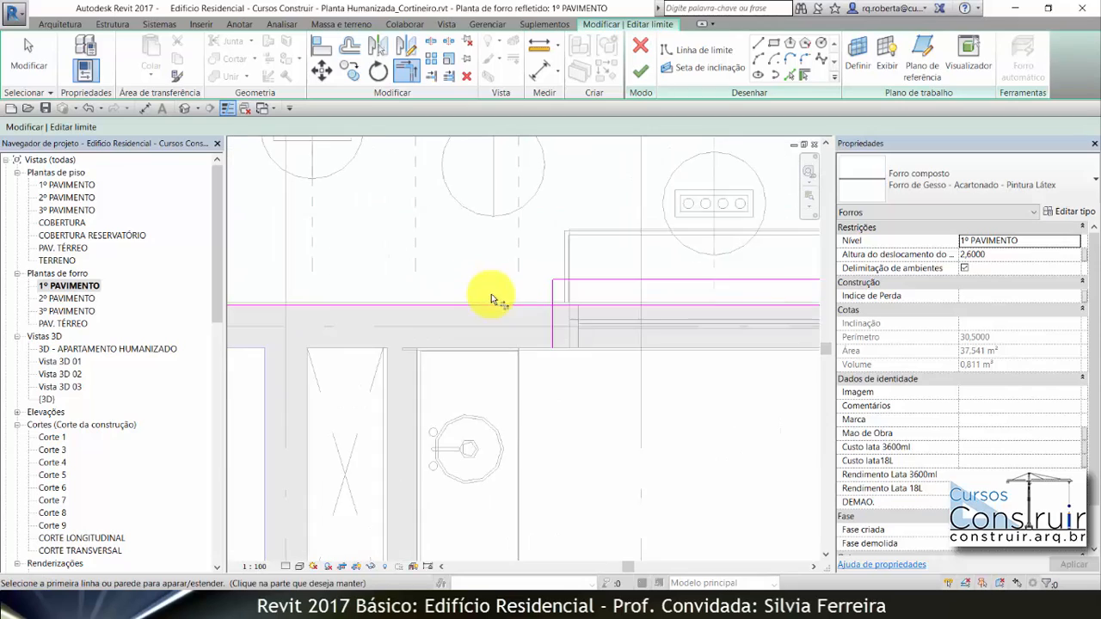
left_click(559, 293)
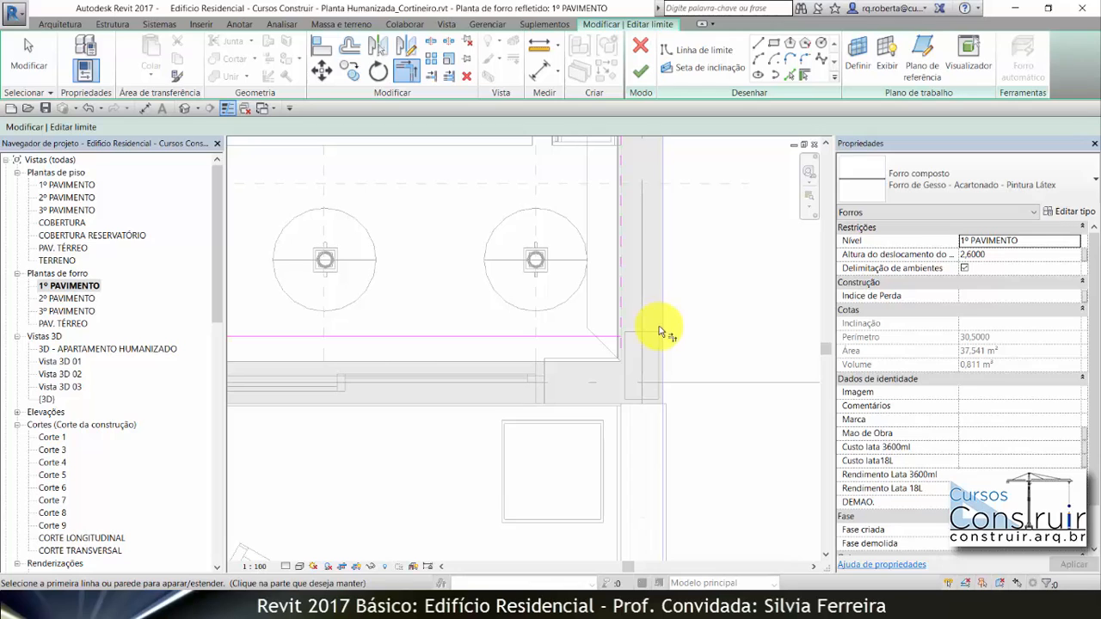
Step: Trim the side-wall boundary line and the offset balcony-side line into a corner, and finish the ceiling boundary edit
scroll(614, 290, "down", 2)
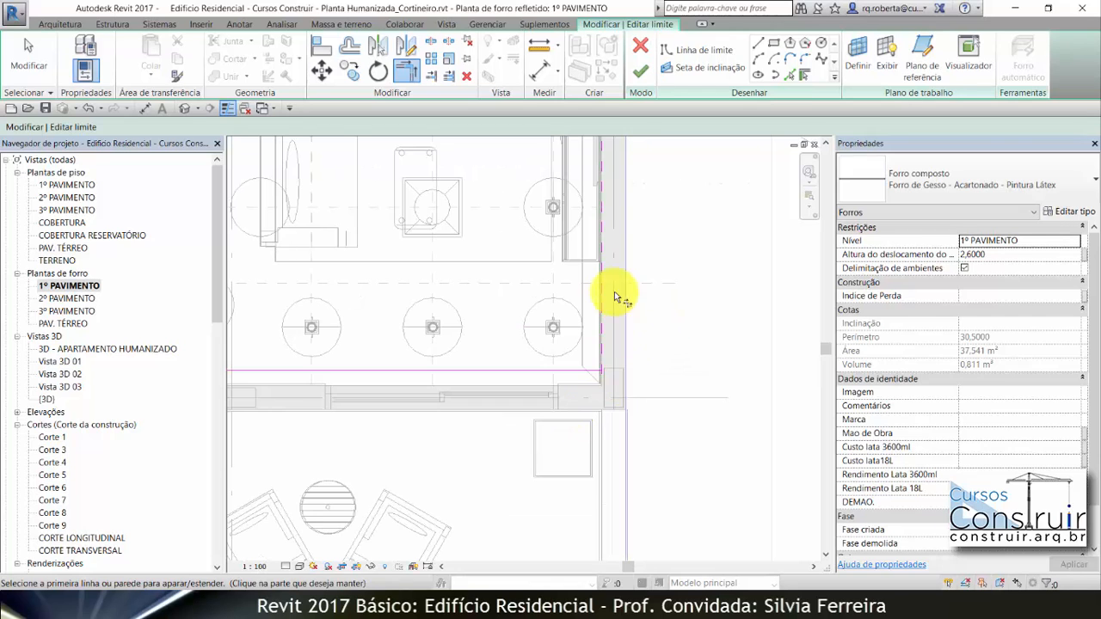
scroll(602, 383, "up", 2)
scroll(602, 383, "up", 2)
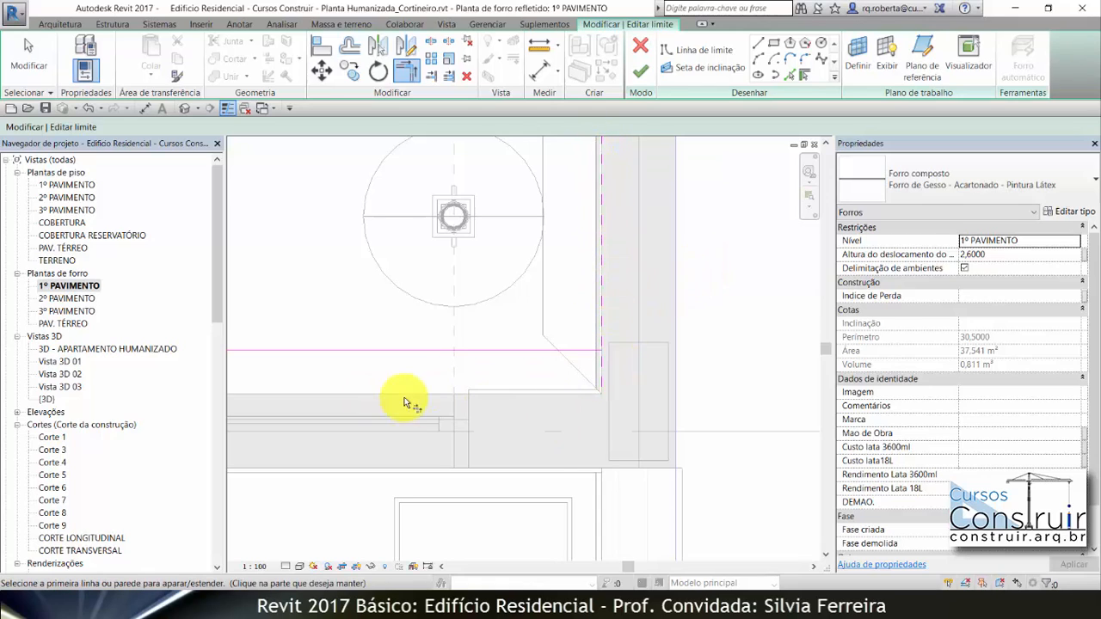
scroll(555, 456, "down", 2)
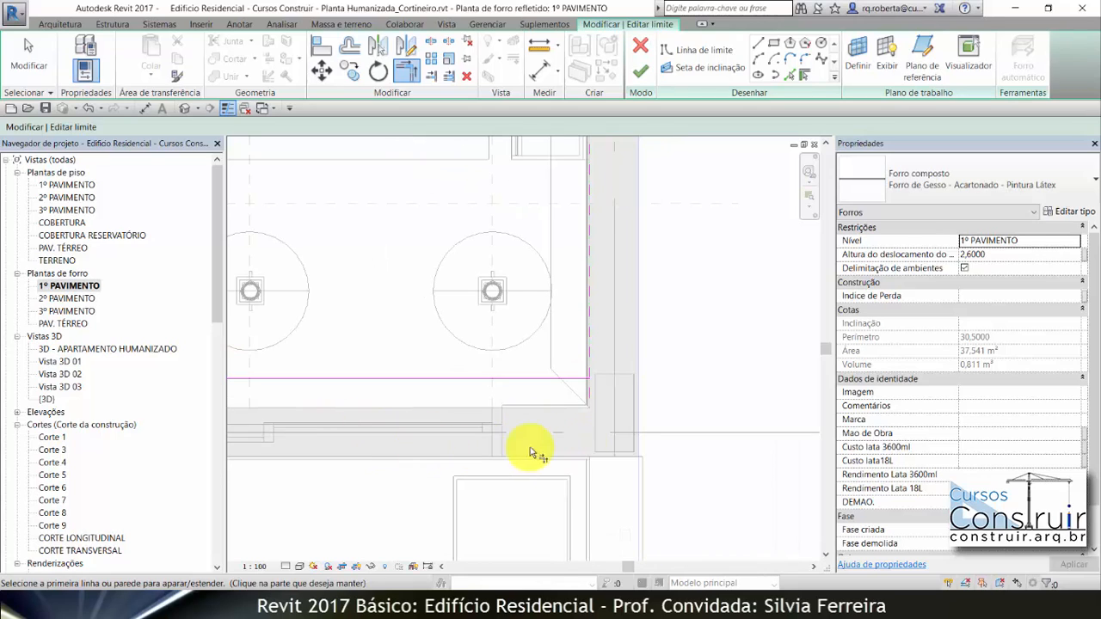
left_click(592, 333)
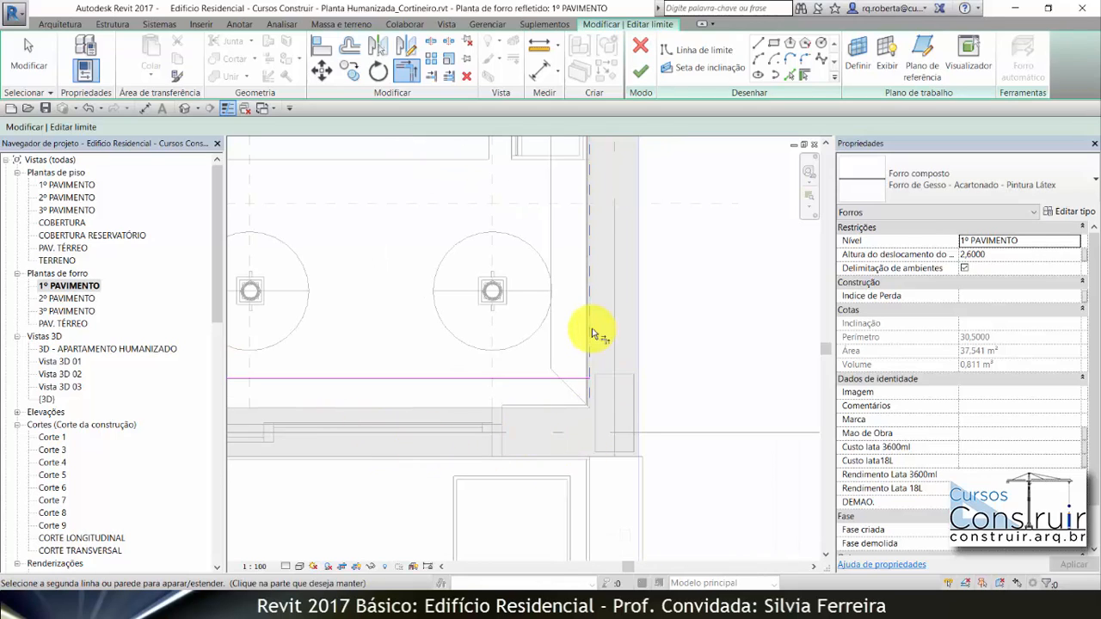
left_click(555, 385)
scroll(679, 293, "down", 4)
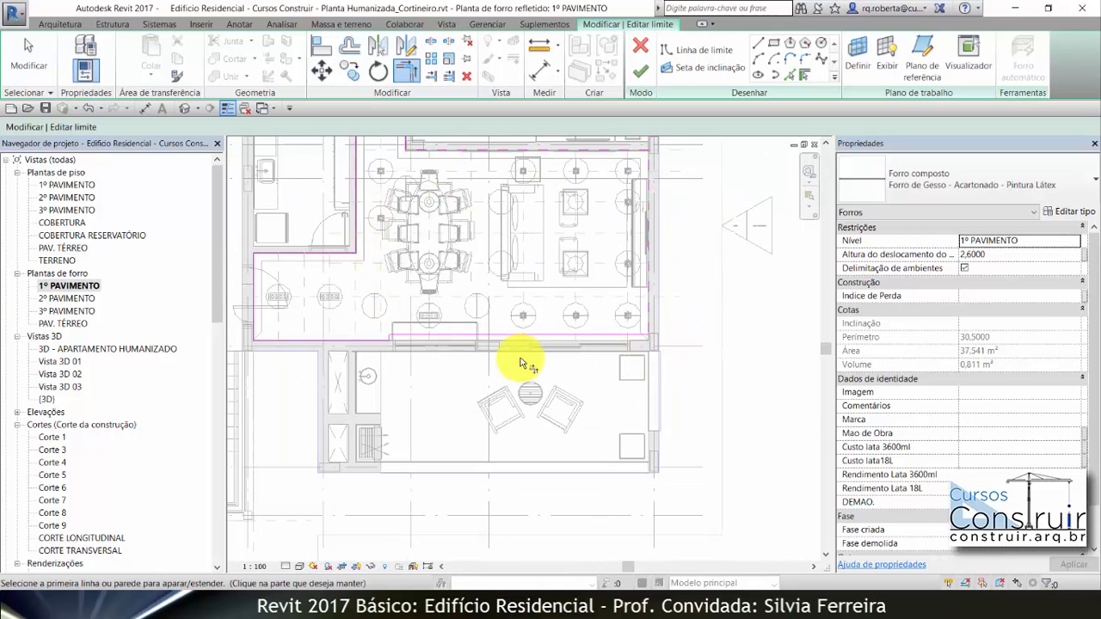
left_click(645, 73)
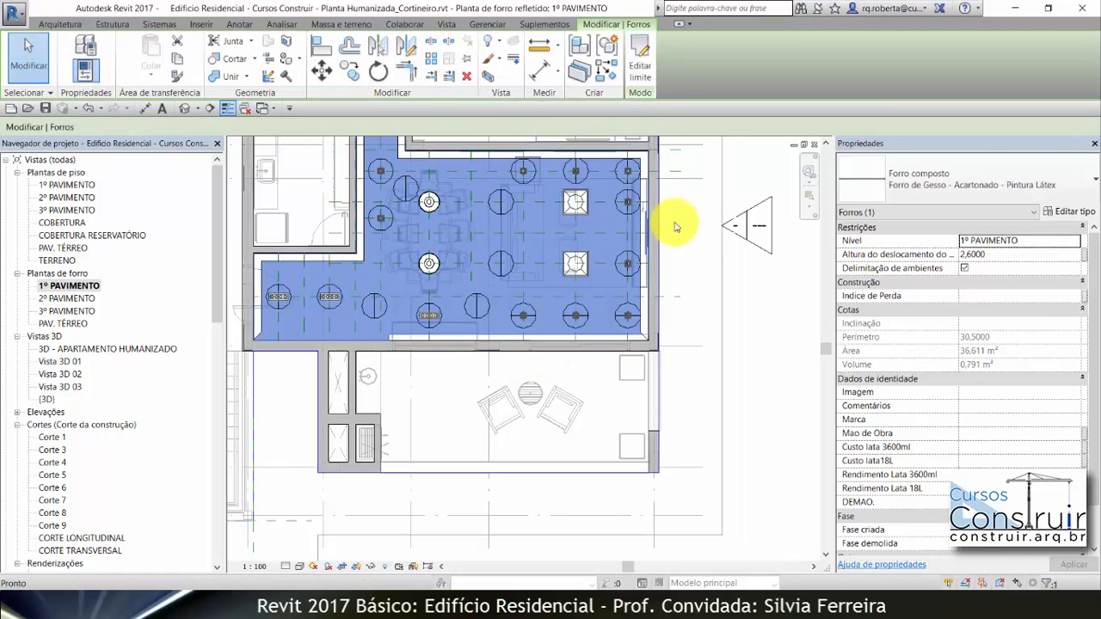
left_click(703, 247)
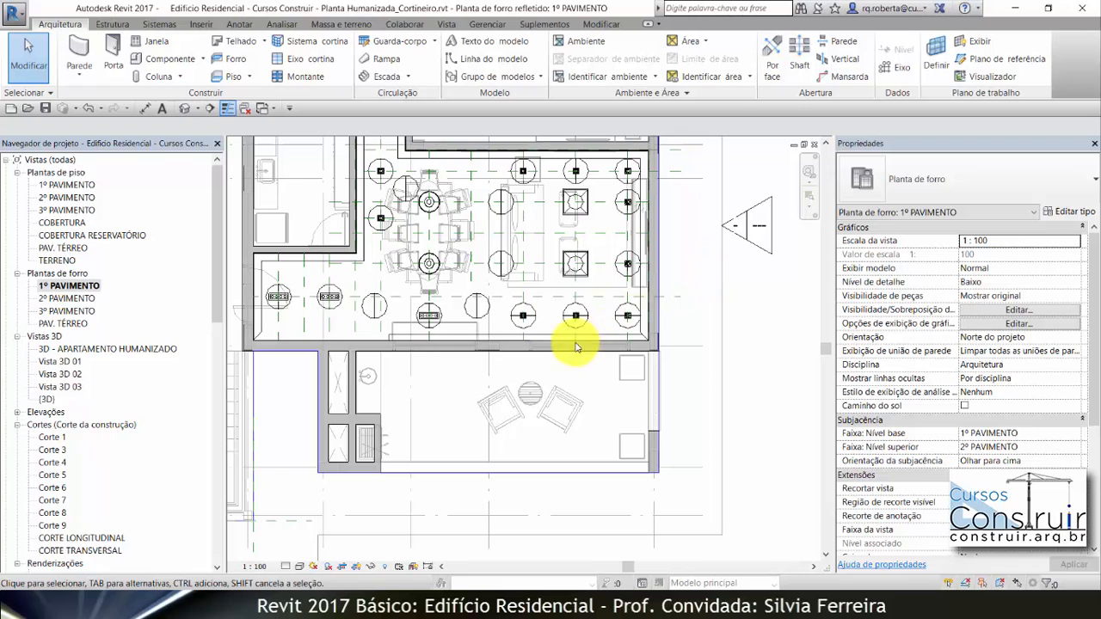
Step: Start an architectural wall using the type .INT Parede 15 cm - dupla pintura
scroll(563, 338, "up", 3)
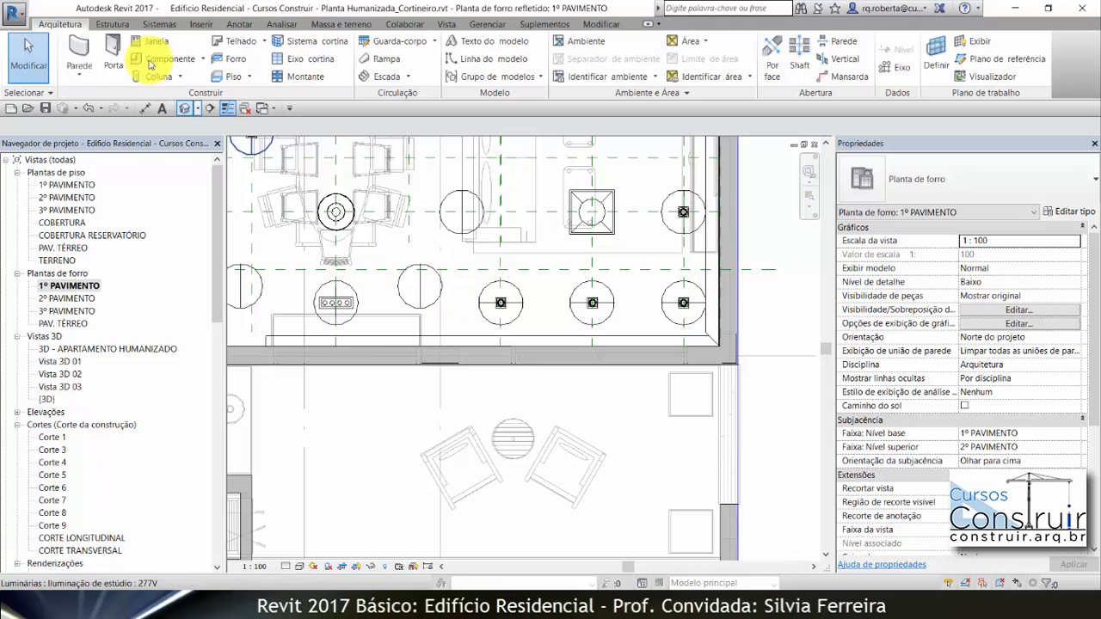
left_click(80, 75)
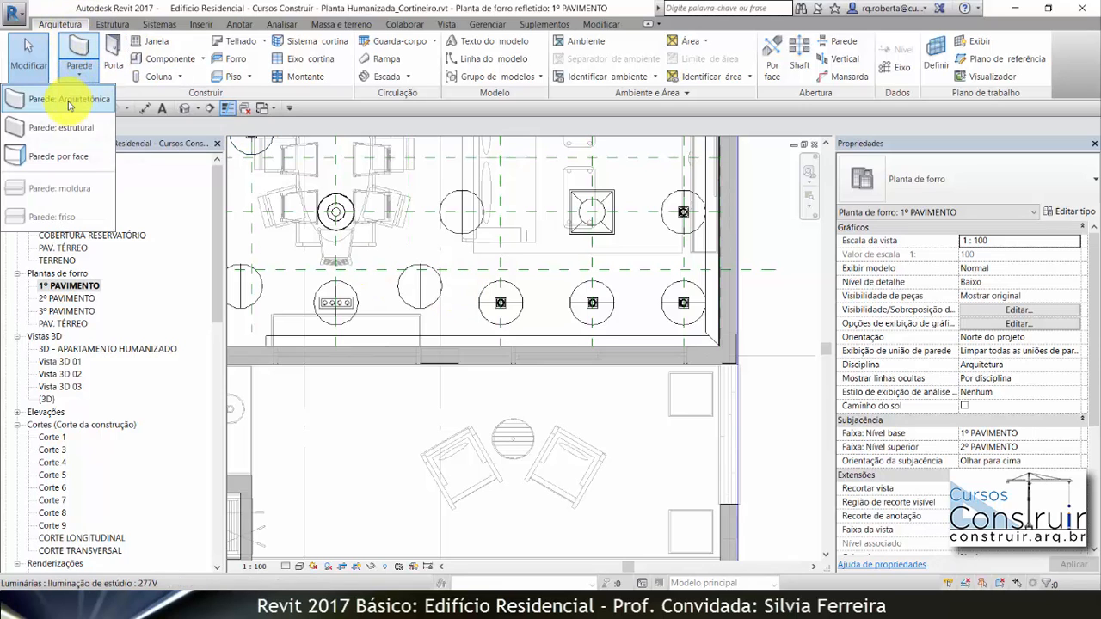
left_click(72, 99)
left_click(995, 180)
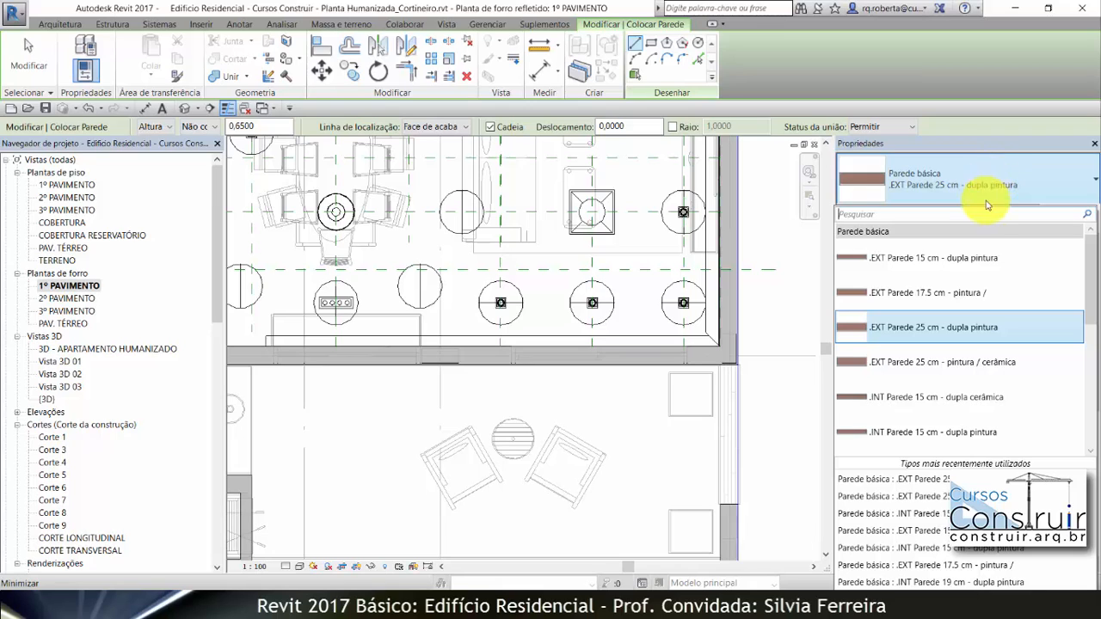
mouse_move(910, 436)
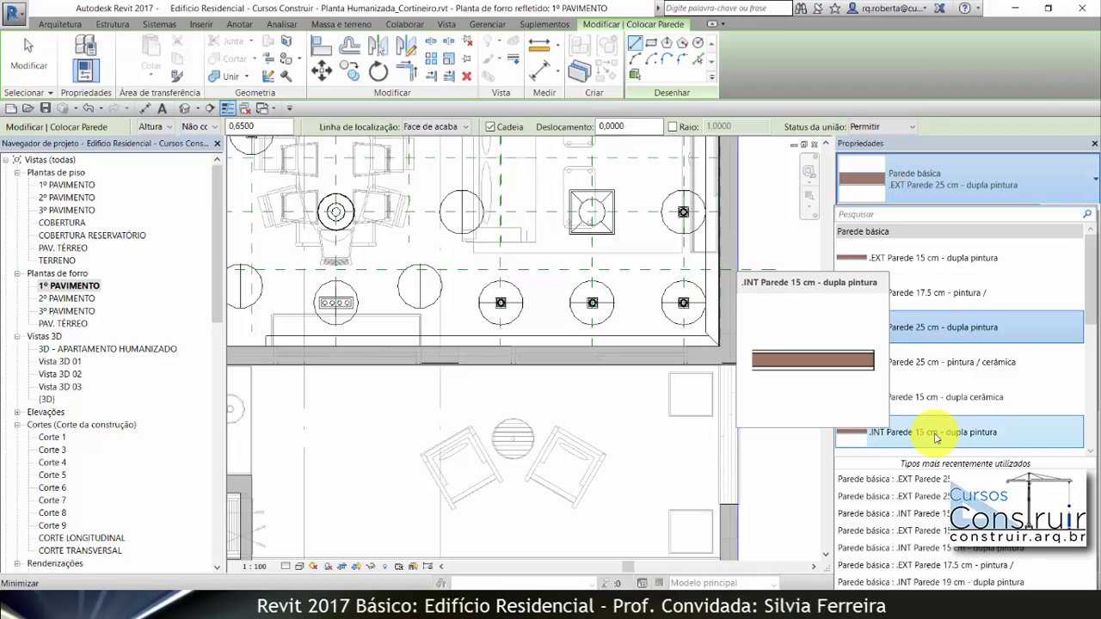
left_click(937, 436)
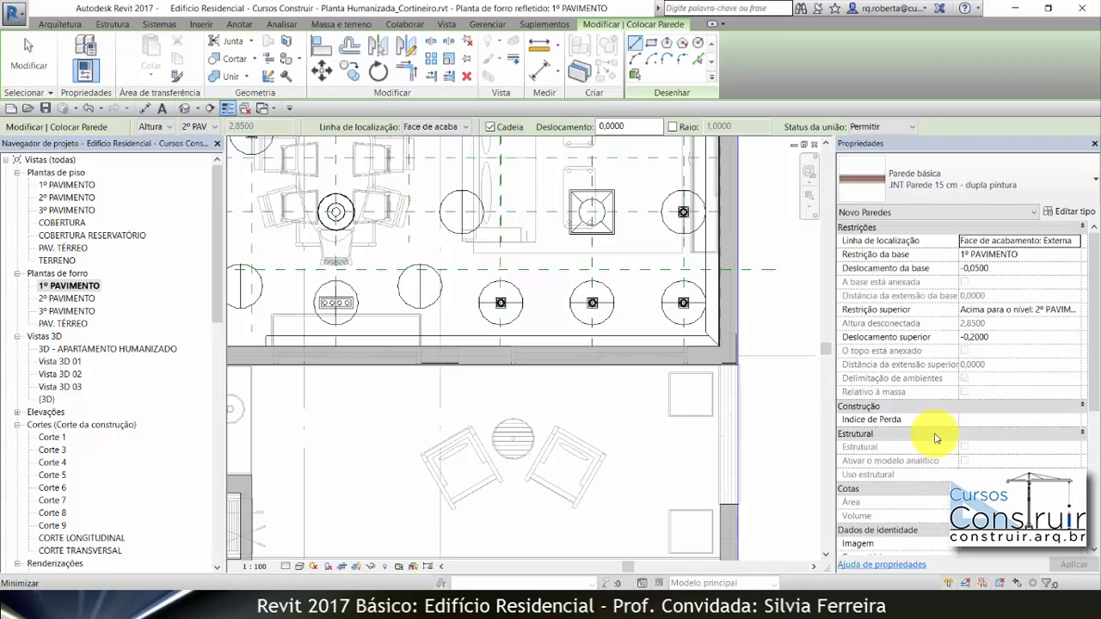
Step: Duplicate the wall type under the name Genérica_1cm
left_click(1075, 211)
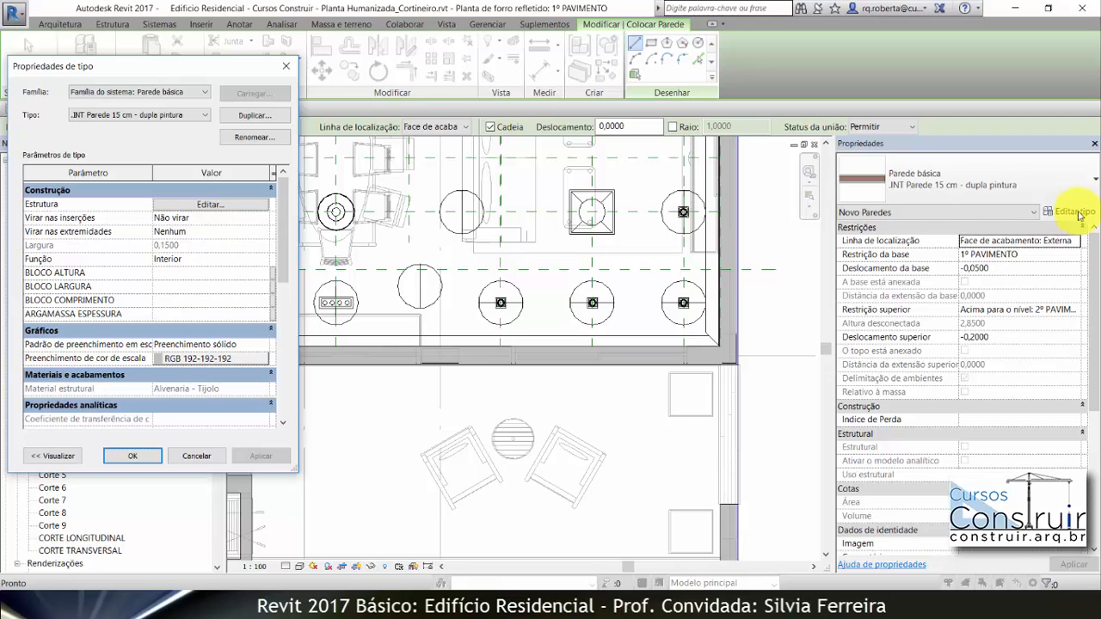
left_click(255, 117)
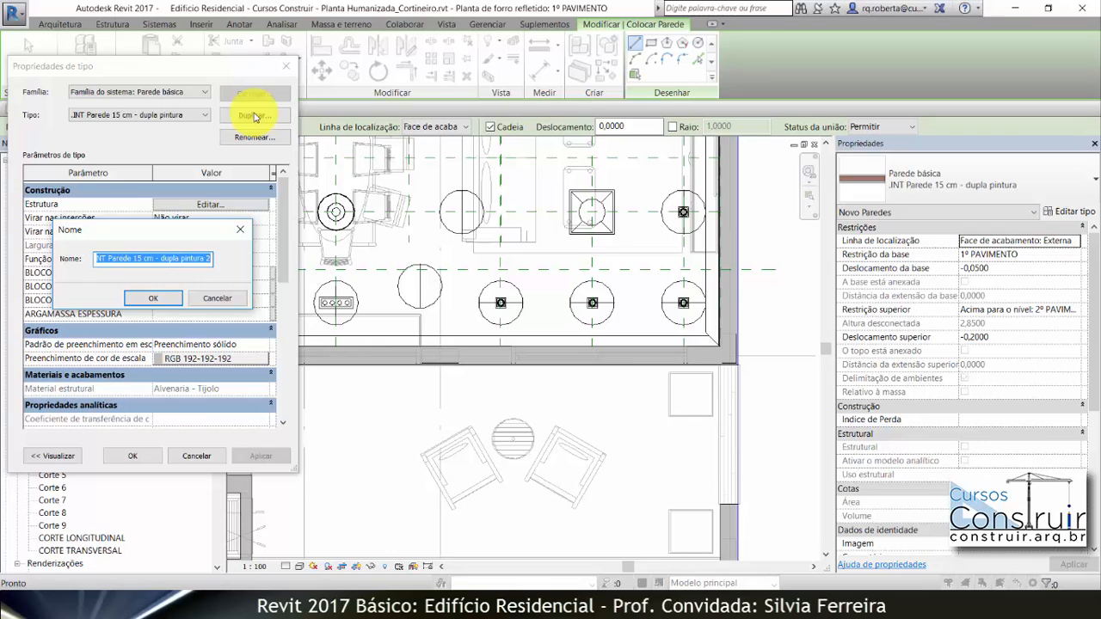
type("Ge")
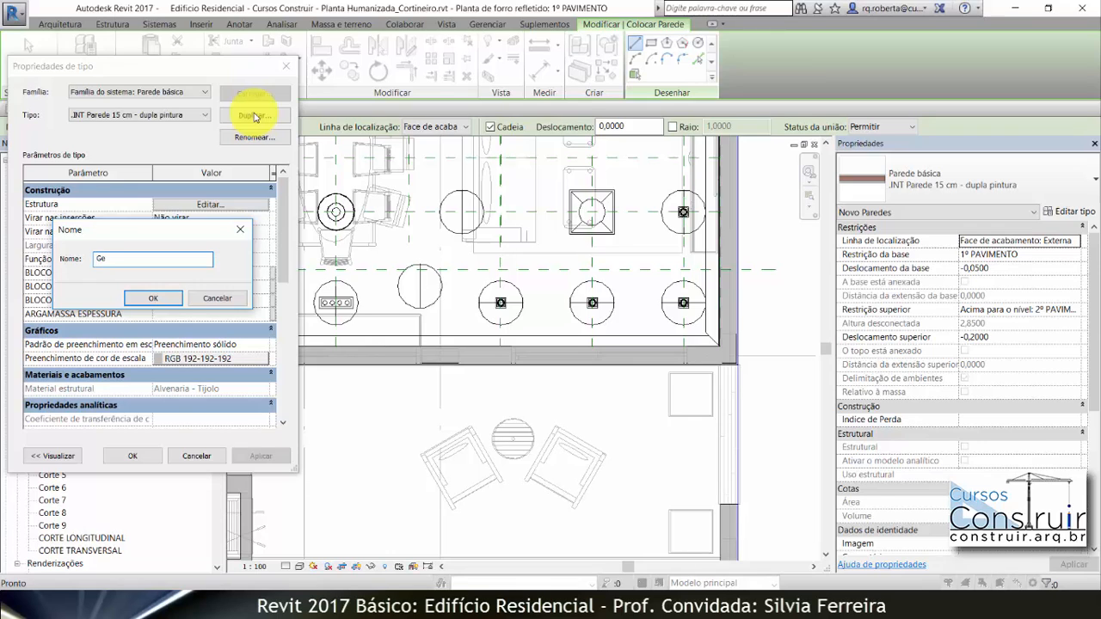
type("nérica_1cm")
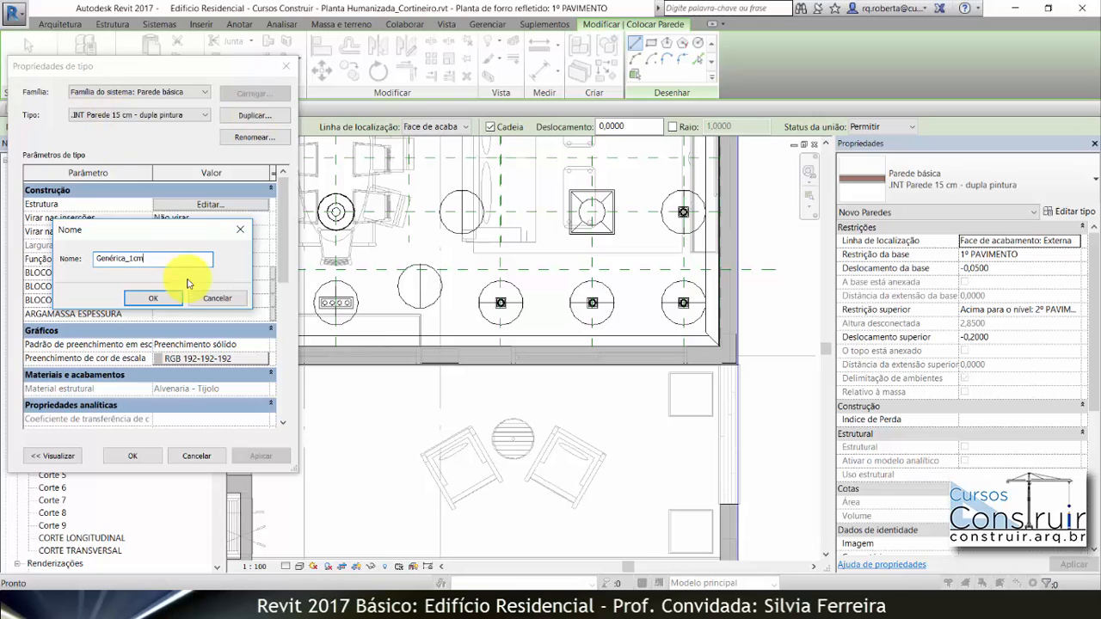
left_click(151, 297)
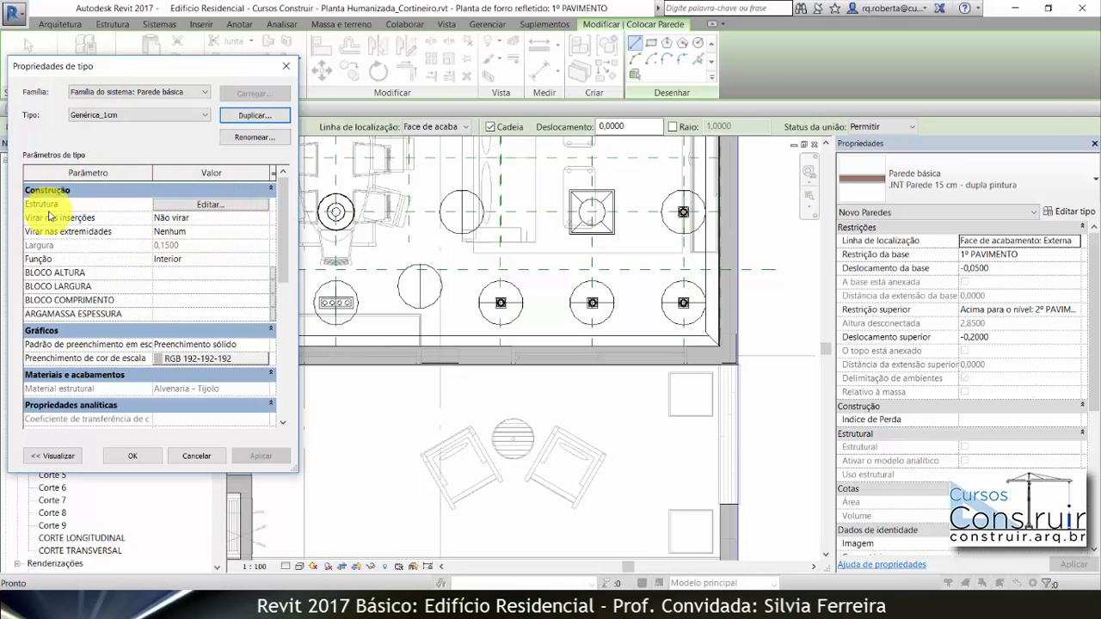
Step: Remove the paint and mortar layers from both sides of the Genérica_1cm wall structure, keeping only the masonry core
left_click(198, 206)
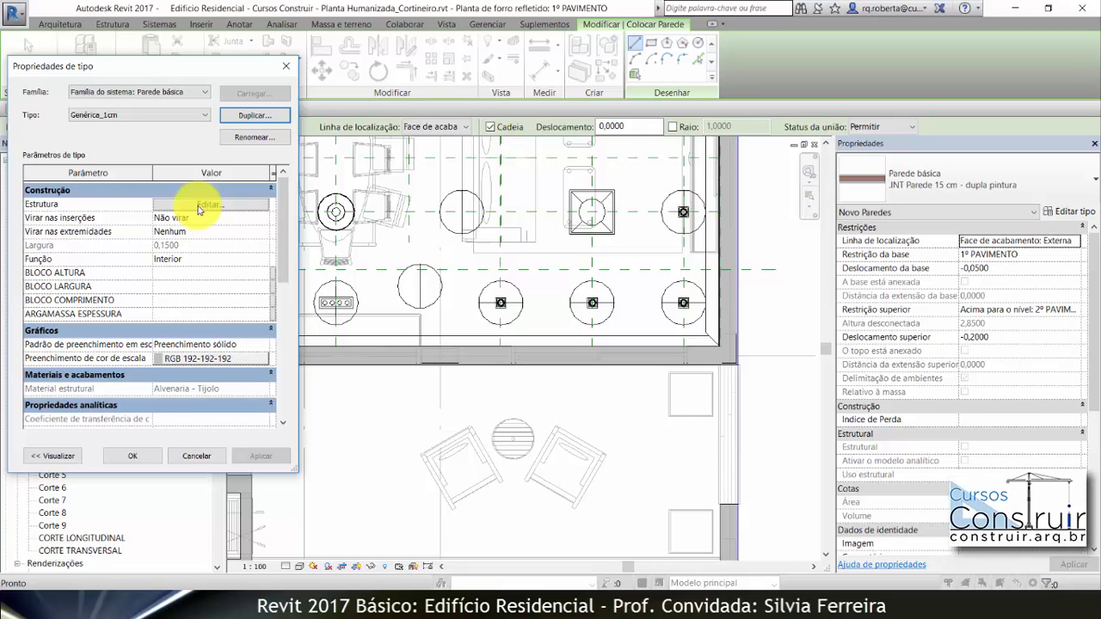
left_click(198, 206)
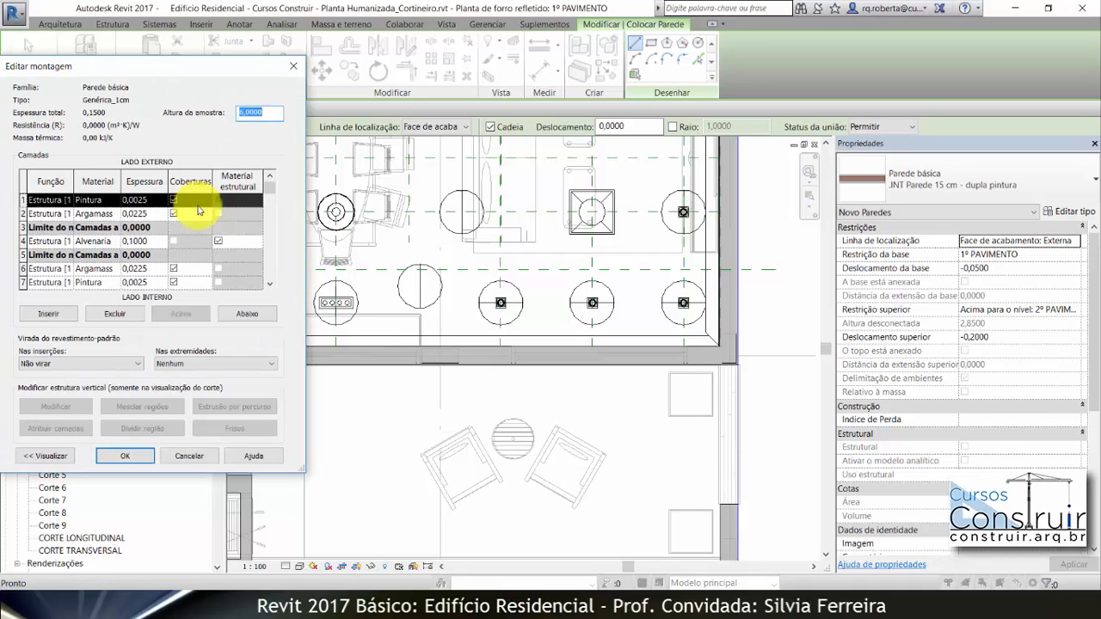
left_click(25, 199)
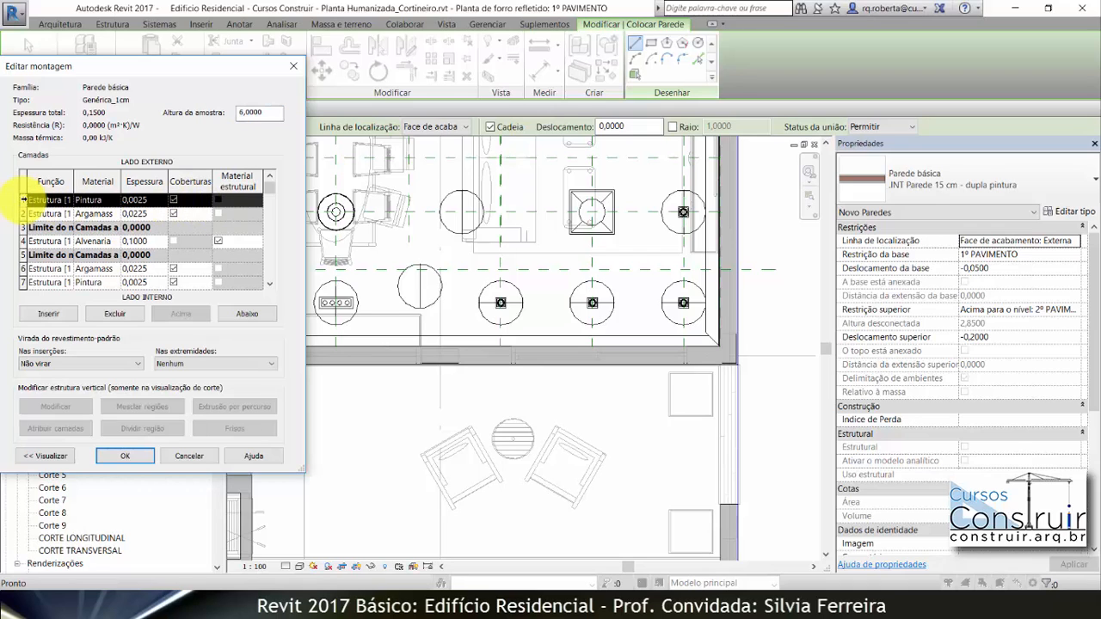
left_click(128, 315)
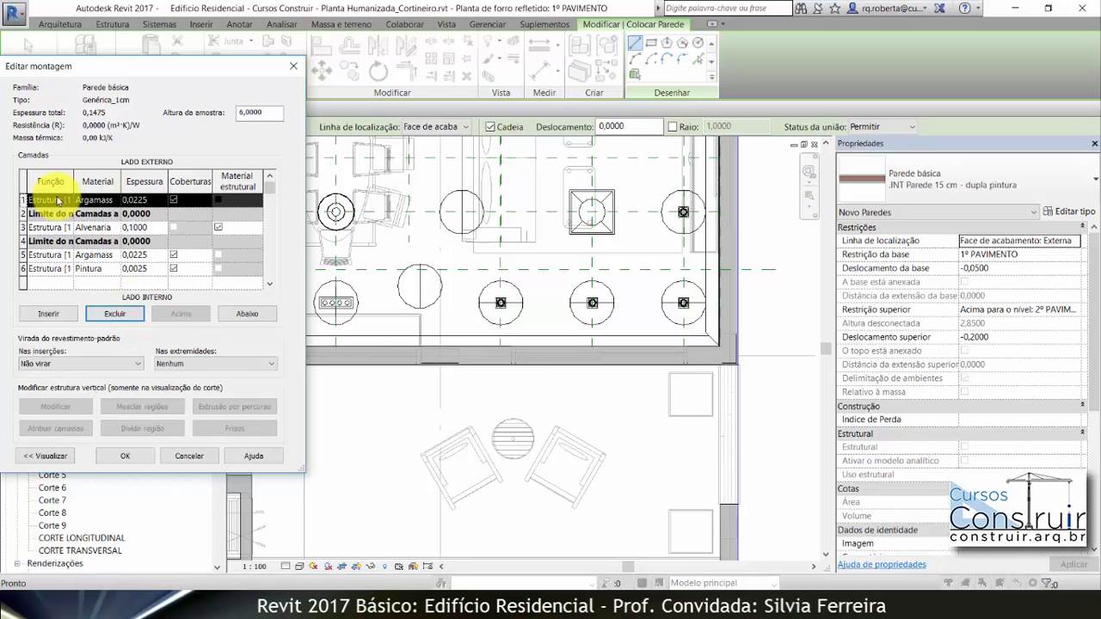
left_click(113, 313)
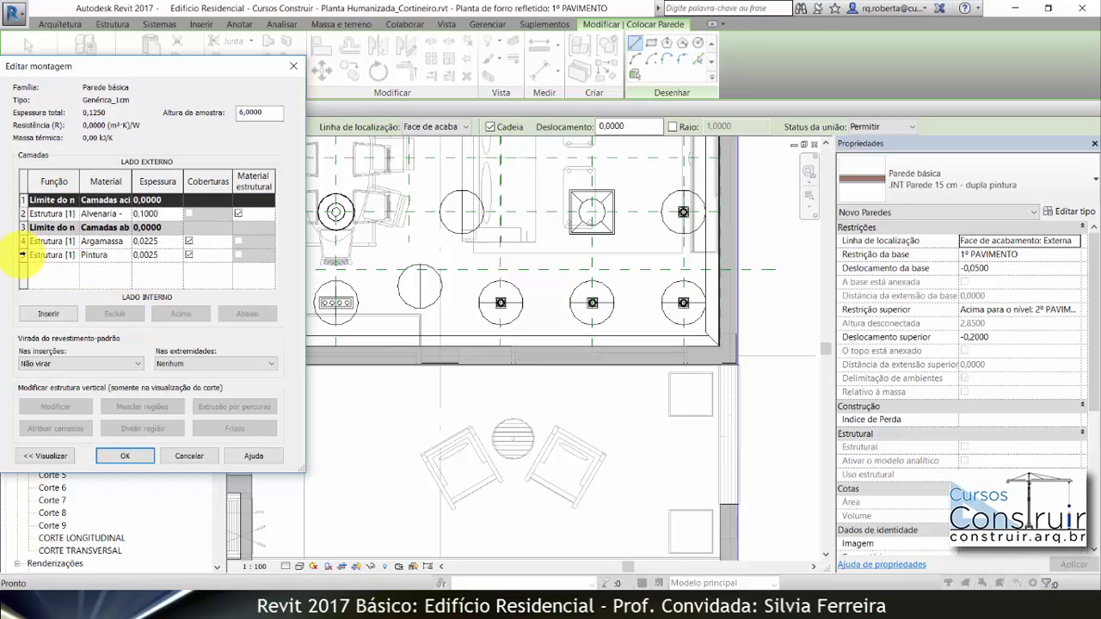
left_click(24, 256)
left_click(132, 316)
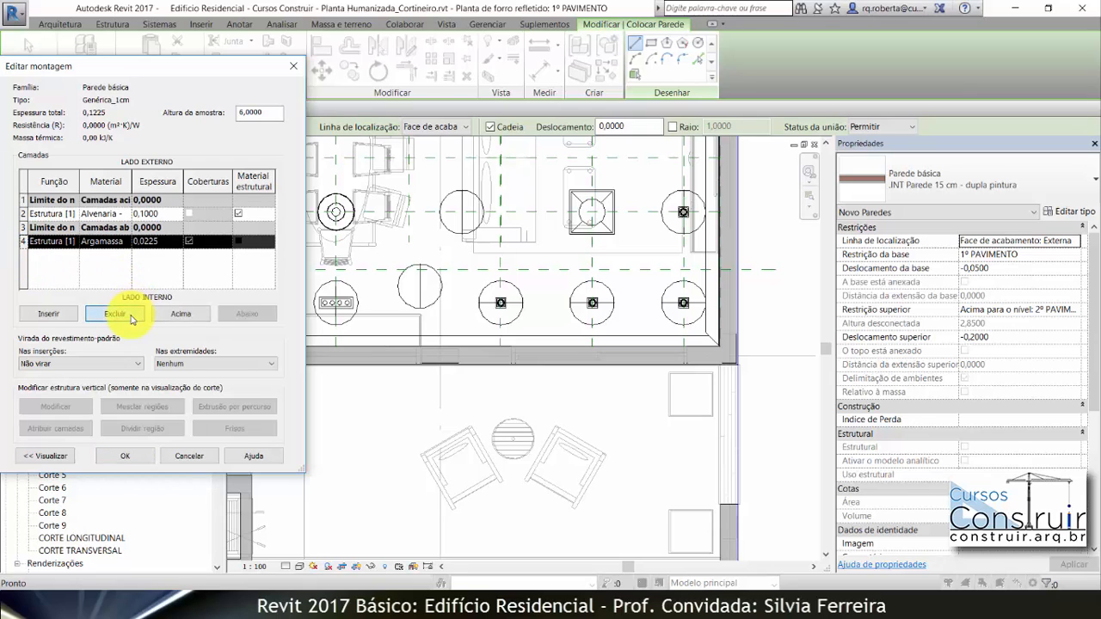
left_click(112, 315)
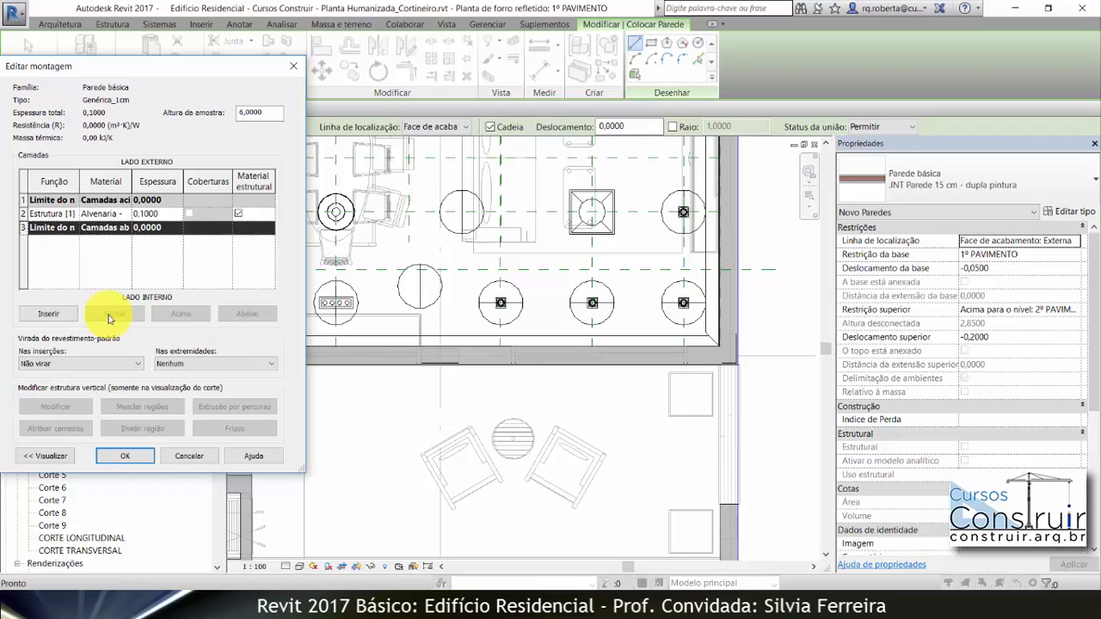
Step: Find the material "gesso acartonado" and assign Gesso acartonado to the remaining structural layer
left_click(129, 216)
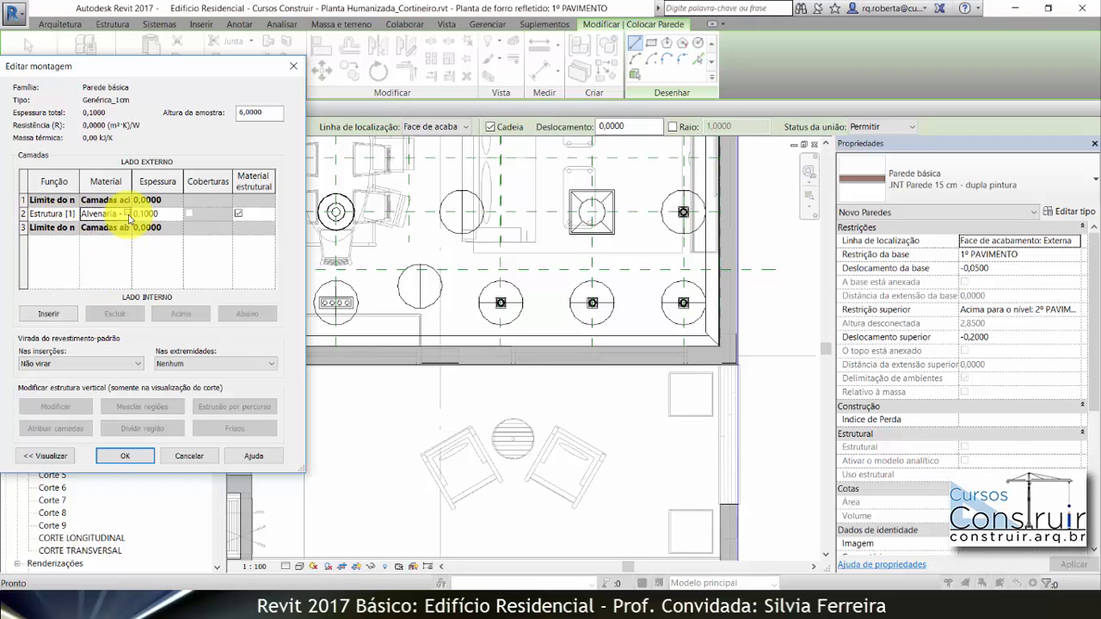
left_click(129, 217)
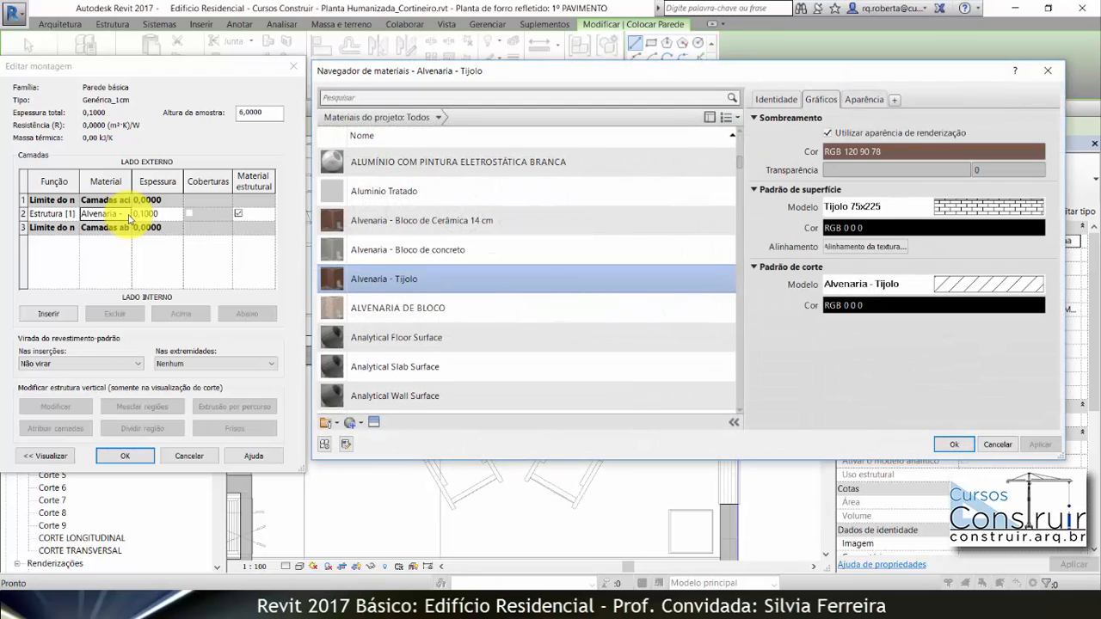
scroll(391, 177, "up", 1)
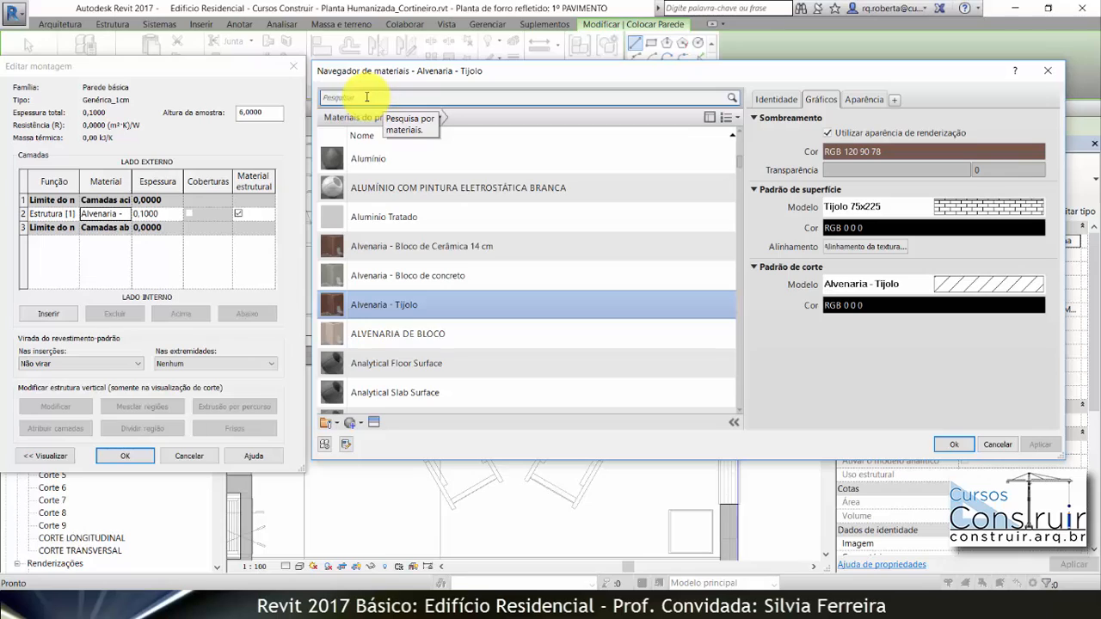
left_click(367, 97)
type("g")
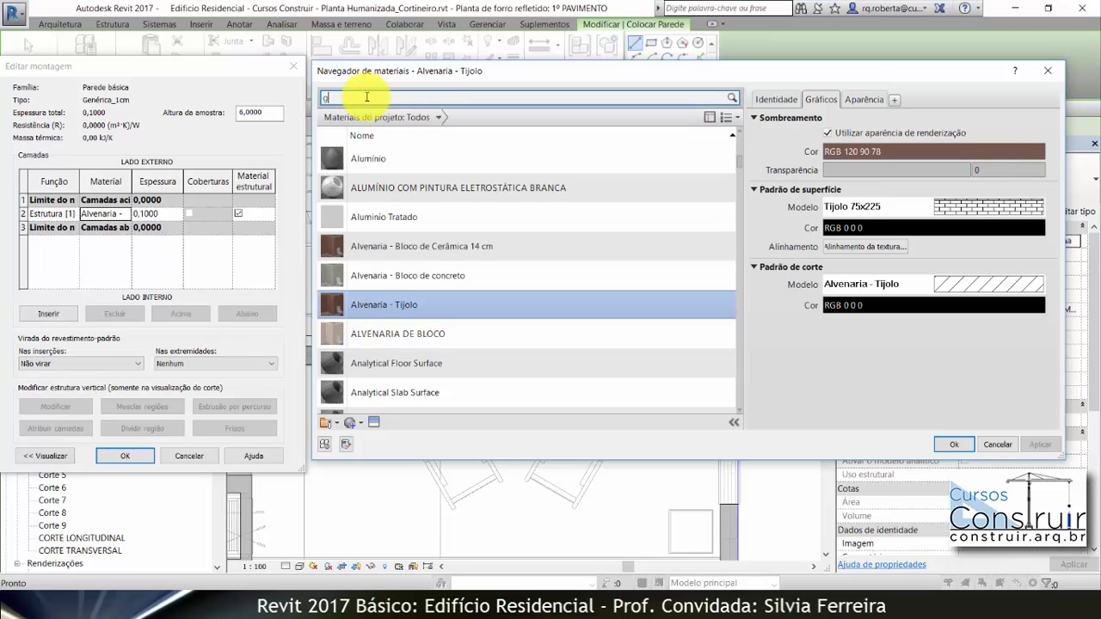
type("esso acartonado")
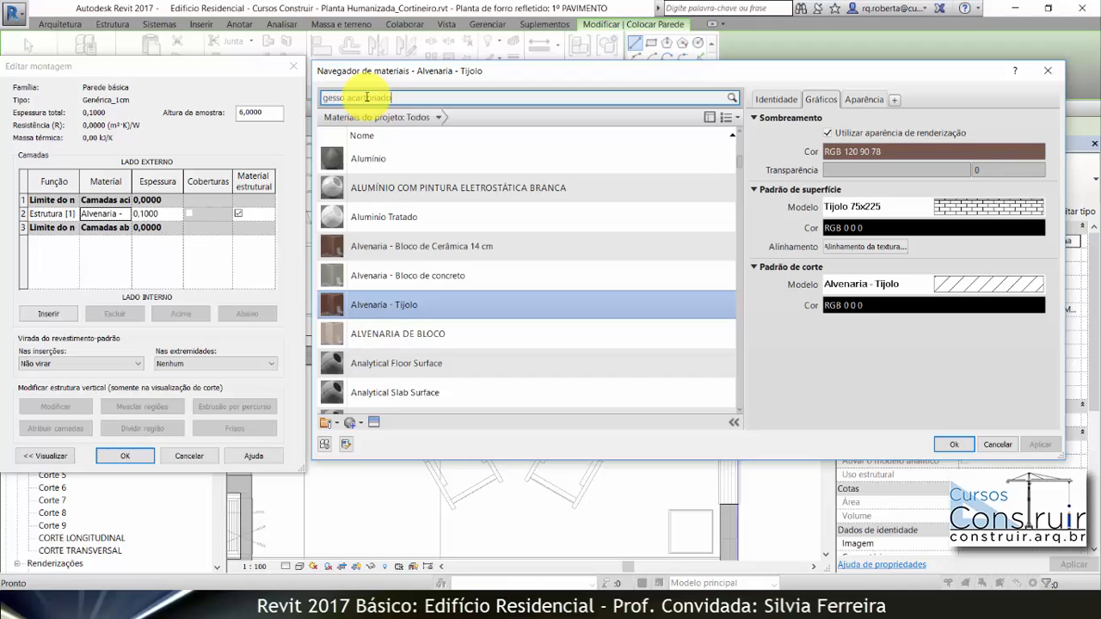
key("Return")
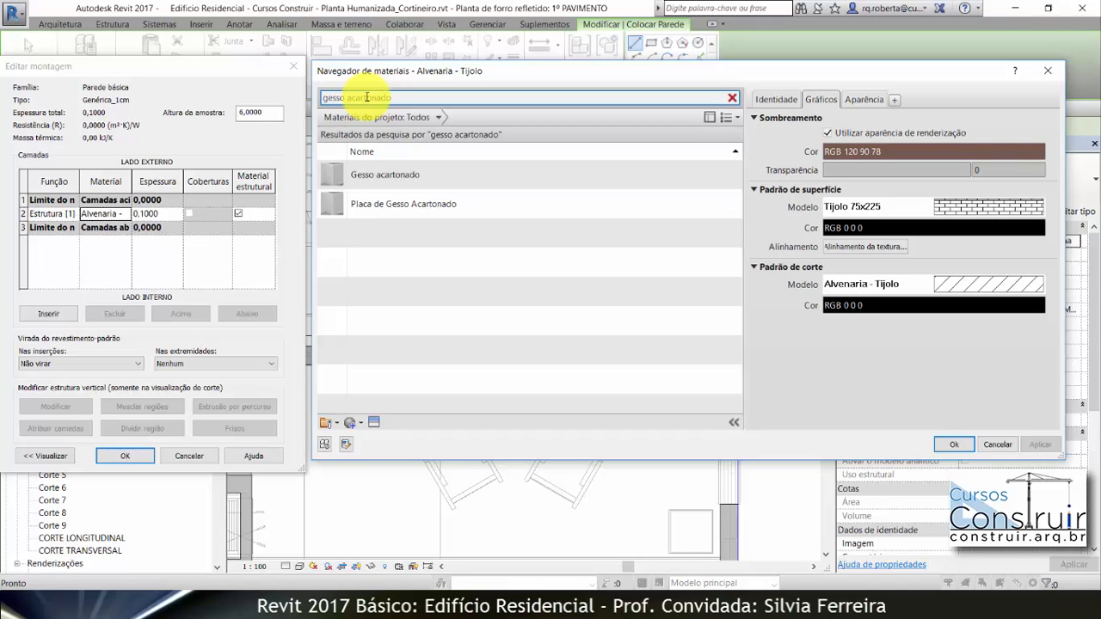
left_click(365, 176)
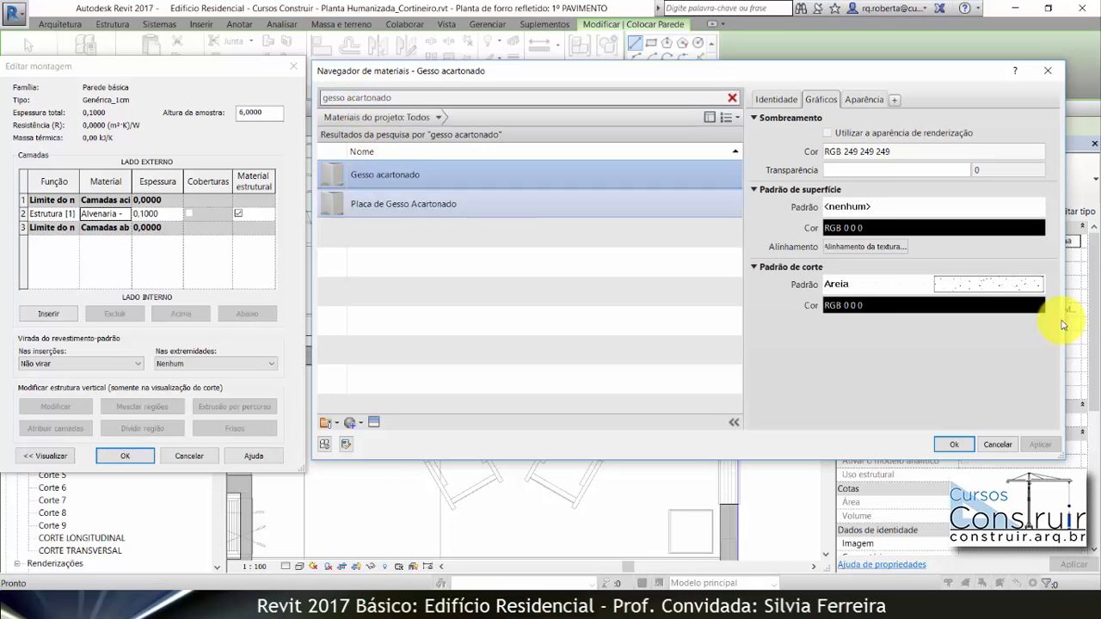
left_click(953, 444)
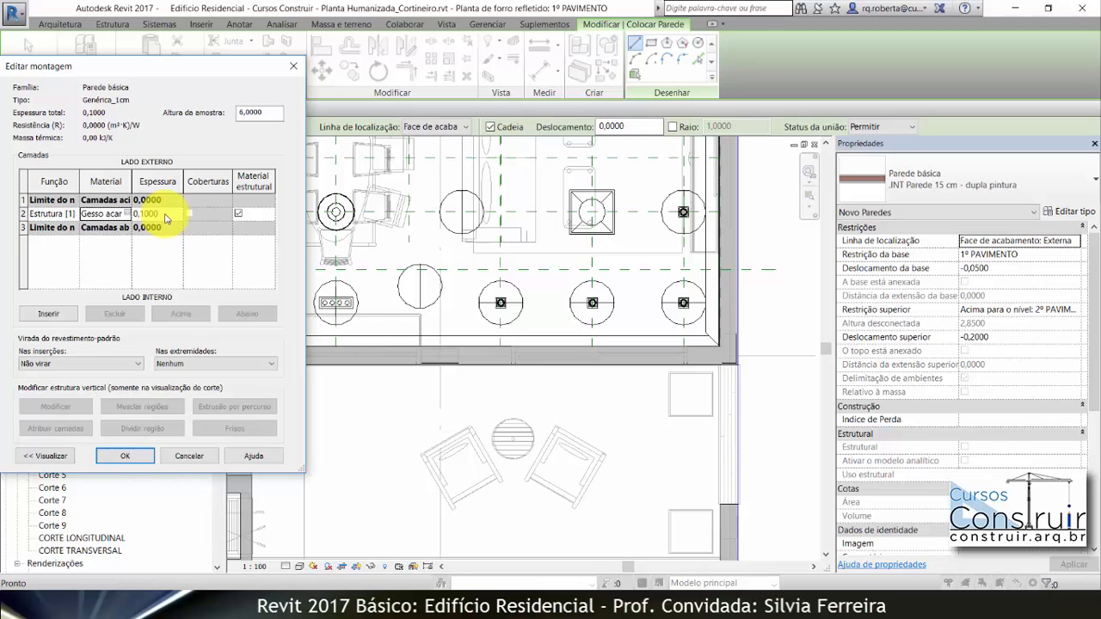
Step: Set the plasterboard layer's thickness to 0,01 m and accept the Genérica_1cm type
left_click(169, 216)
type(",01")
left_click(125, 457)
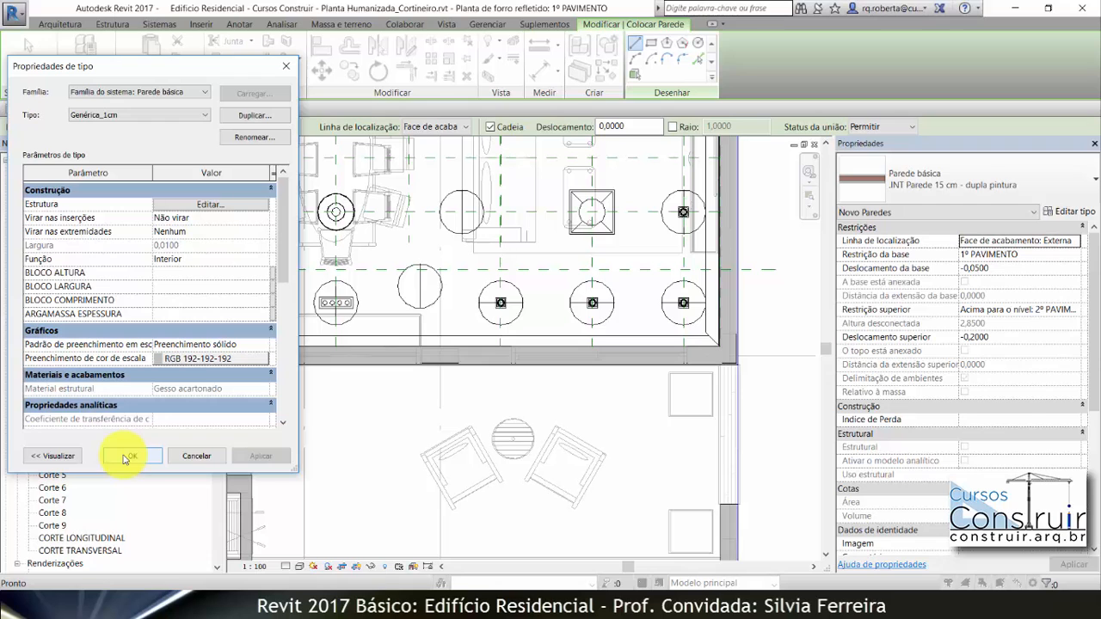
left_click(125, 458)
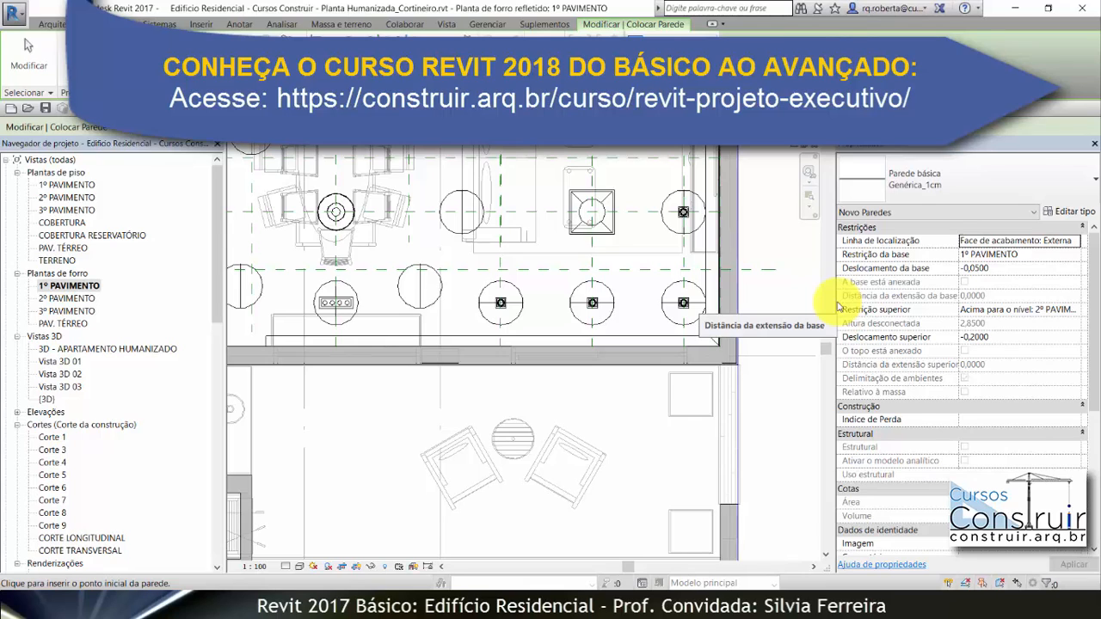
Step: Set the new wall's base offset to 2,4, top offset to -0,4 and location line to Face de acabamento: Externa, using line picking
left_click(1011, 270)
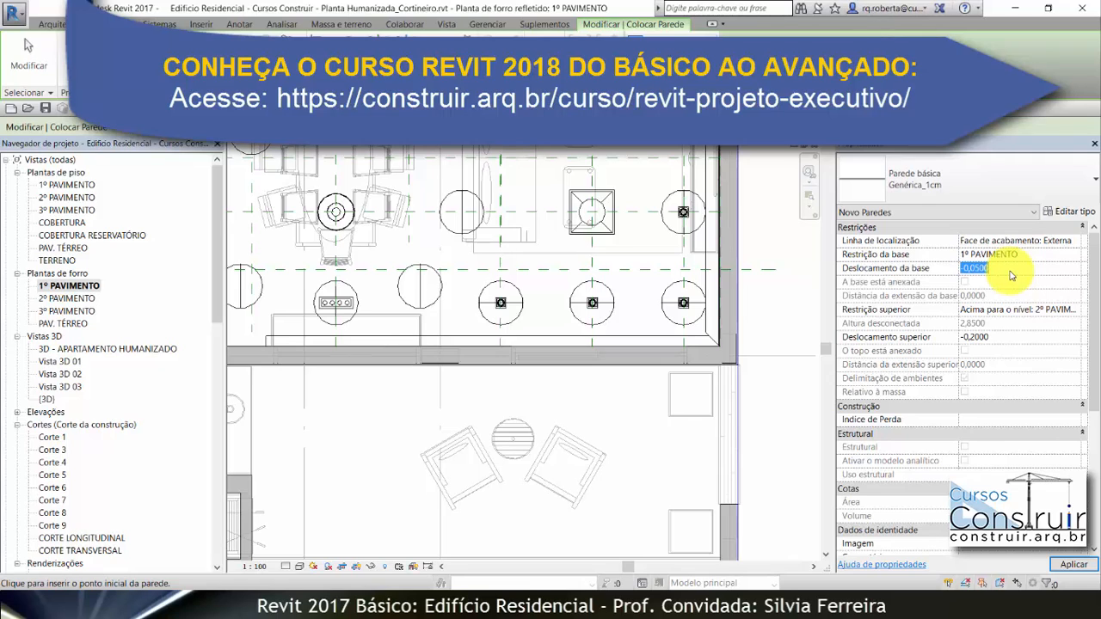
type("2,4")
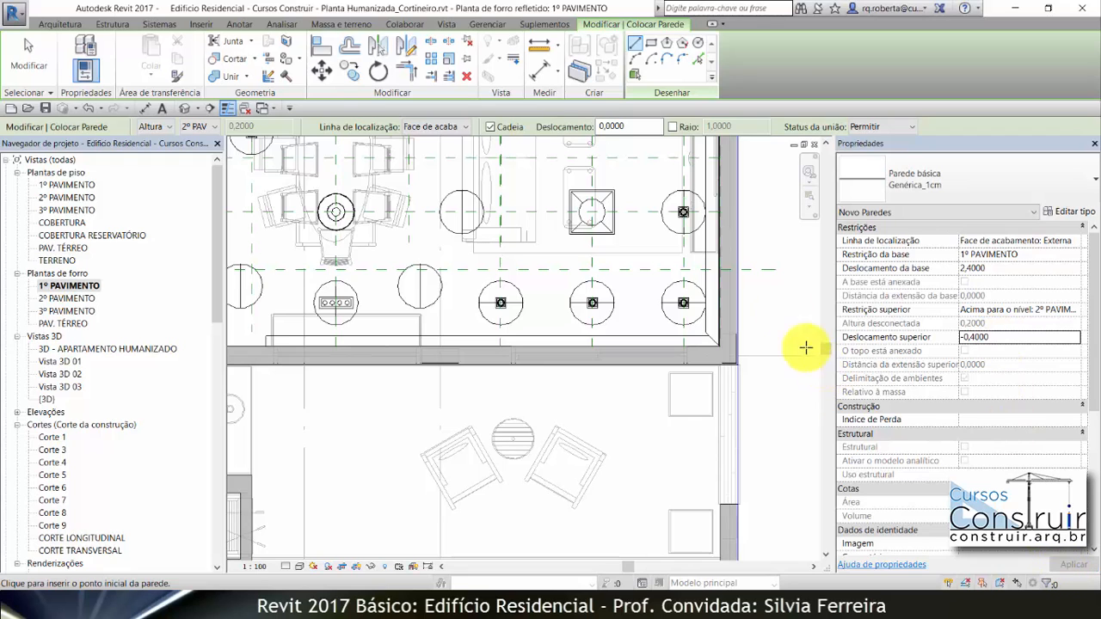
left_click(697, 63)
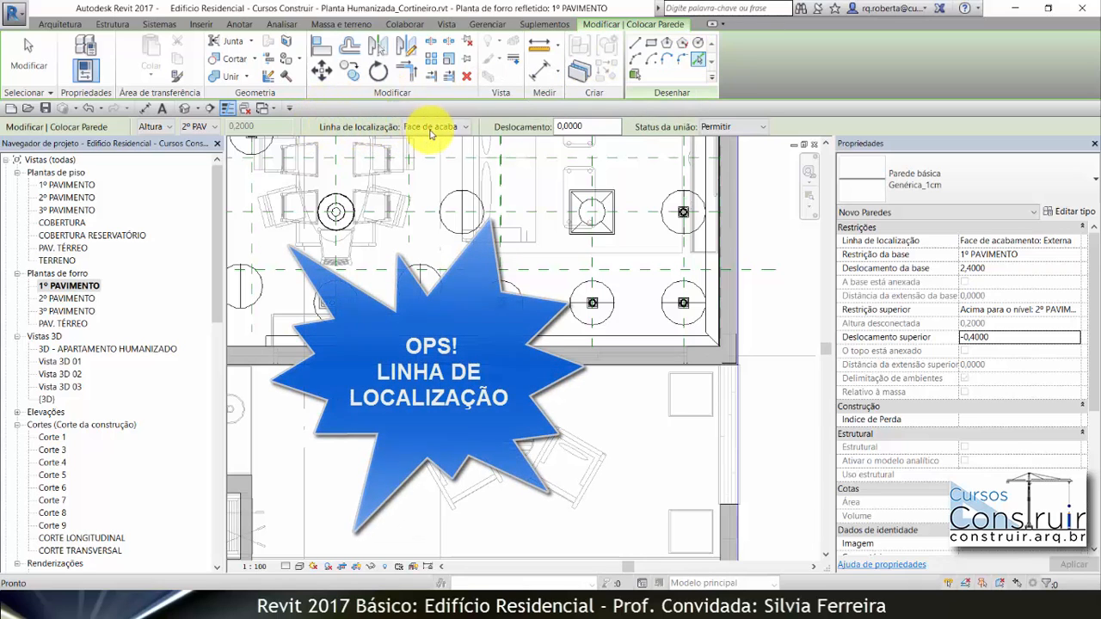
left_click(469, 131)
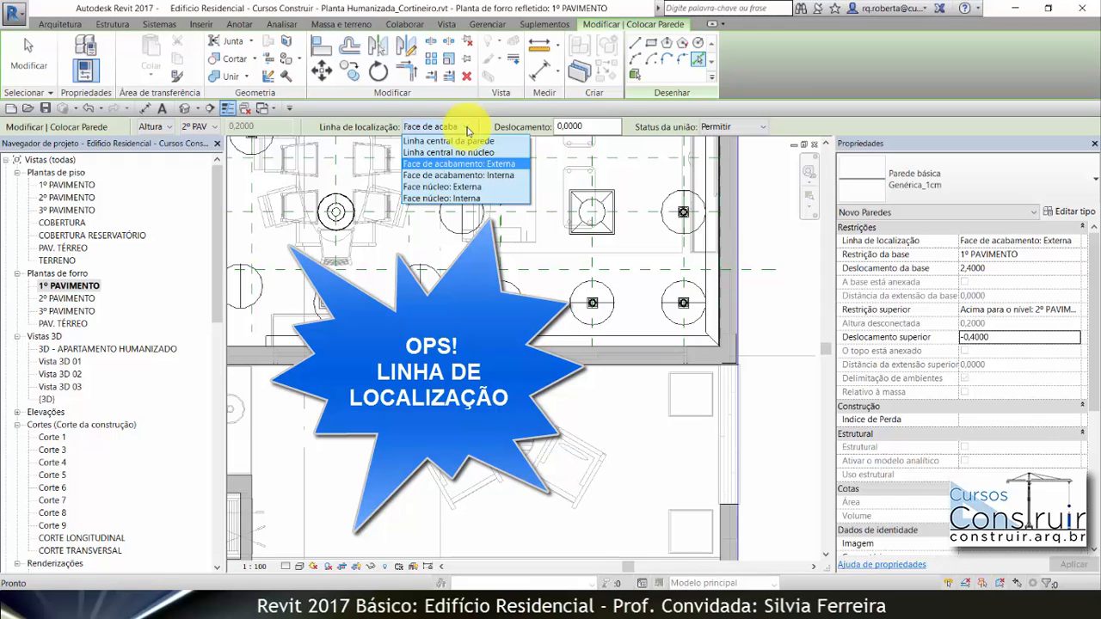
left_click(494, 165)
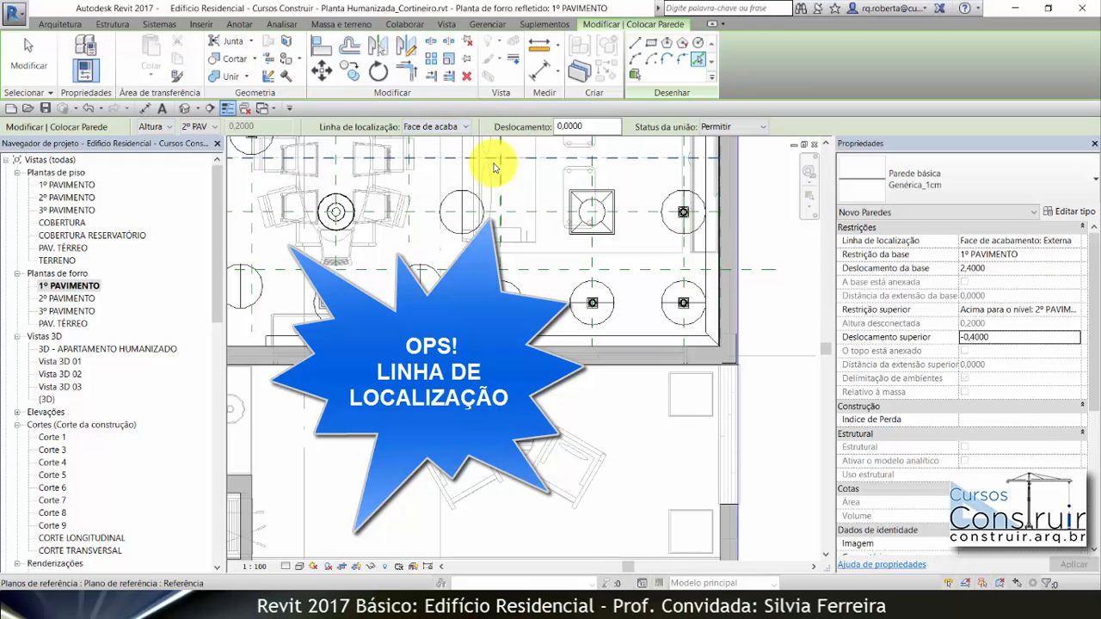
Step: Place Genérica_1cm walls on the short end and long edge of the curtain recess in the plaster ceiling
scroll(372, 291, "up", 3)
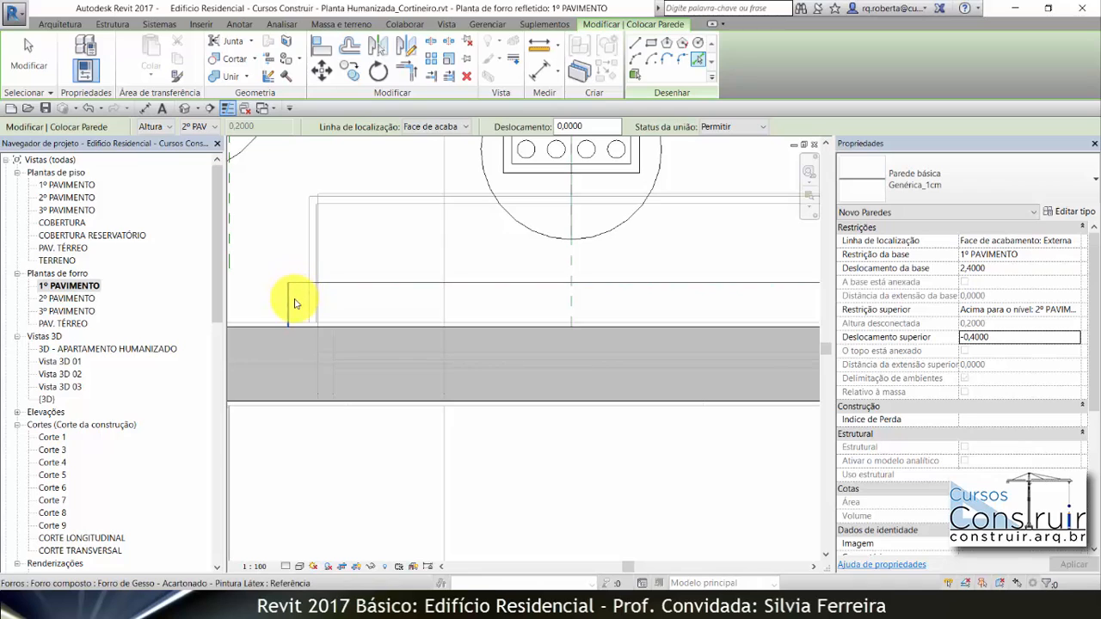
scroll(278, 306, "up", 3)
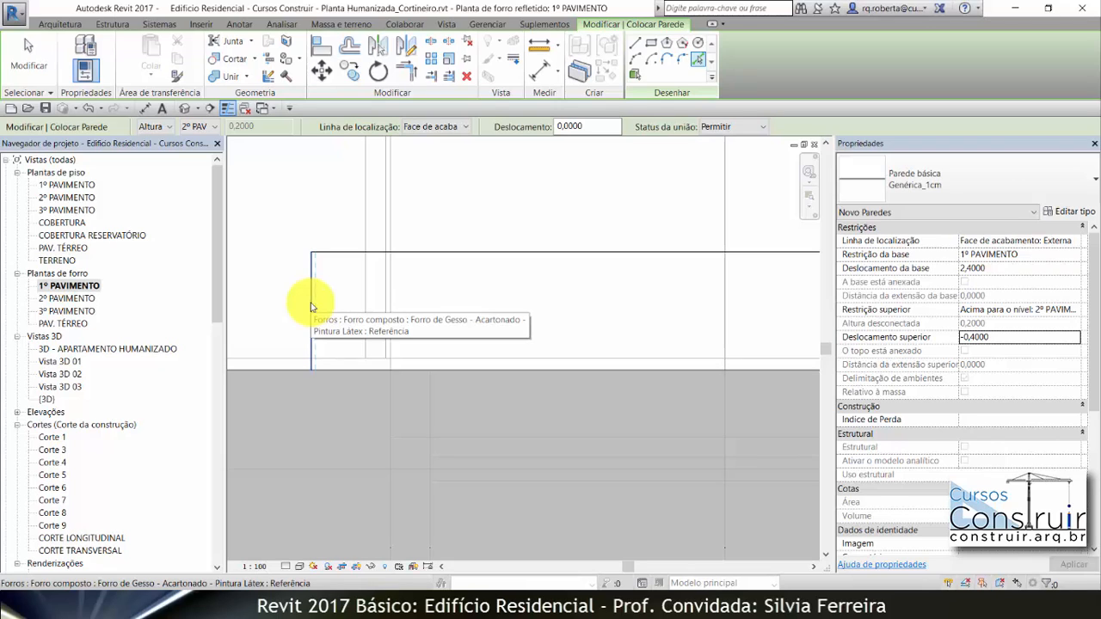
left_click(311, 307)
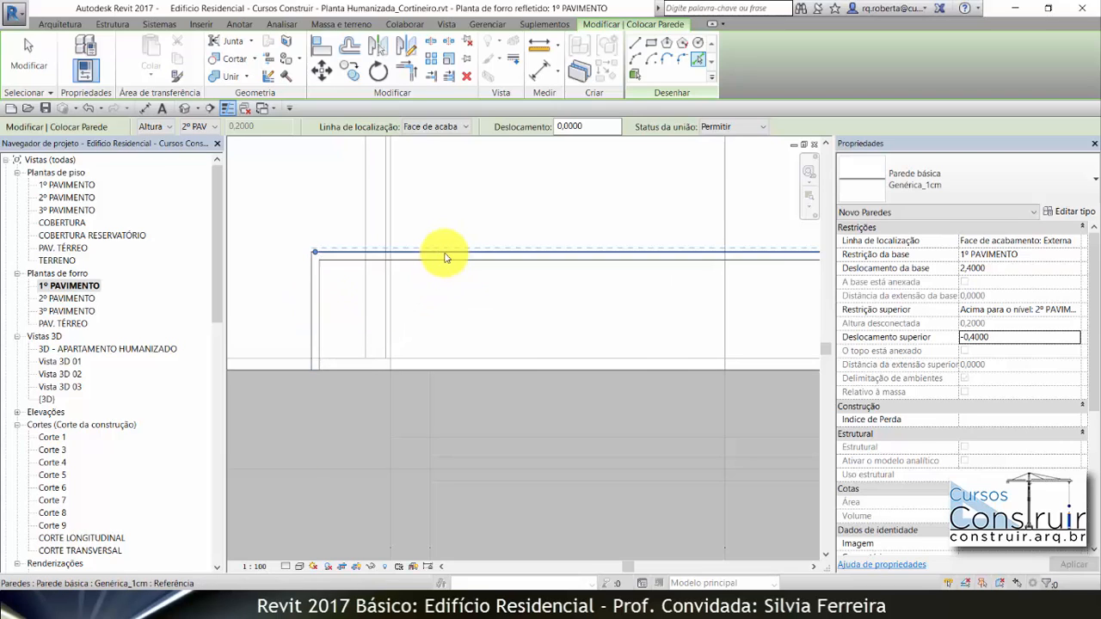
scroll(396, 270, "down", 7)
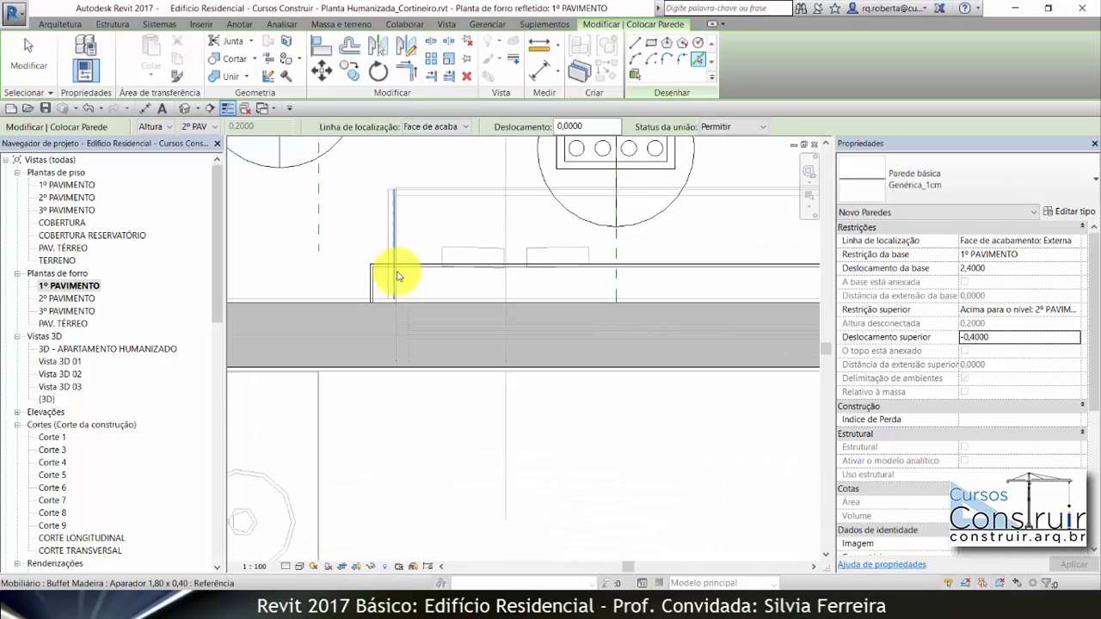
scroll(618, 291, "up", 1)
scroll(616, 291, "up", 5)
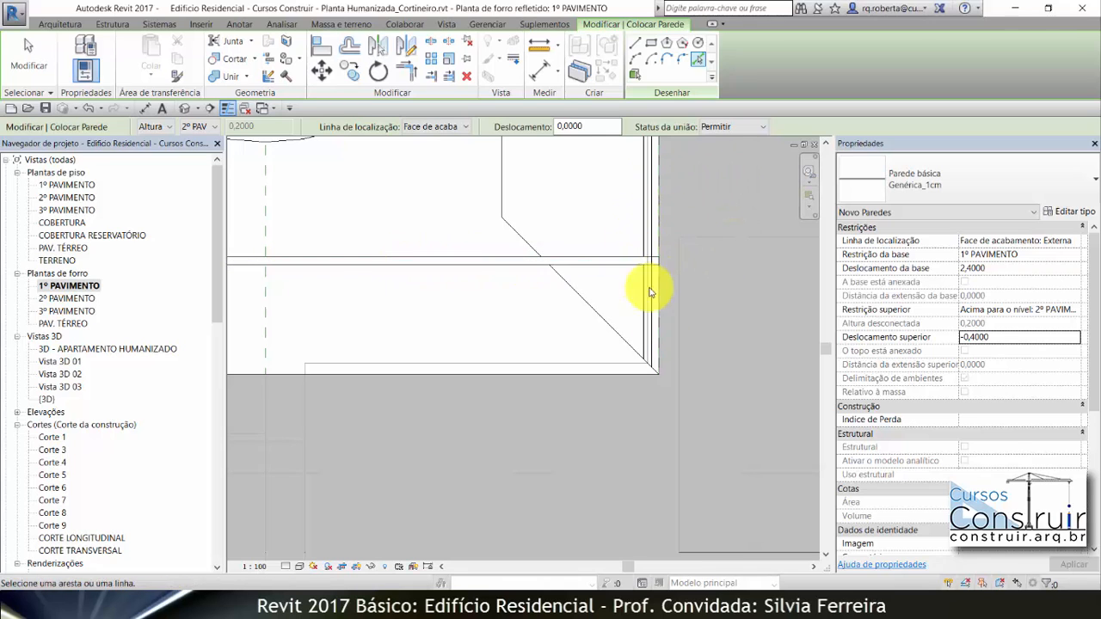
scroll(603, 361, "down", 5)
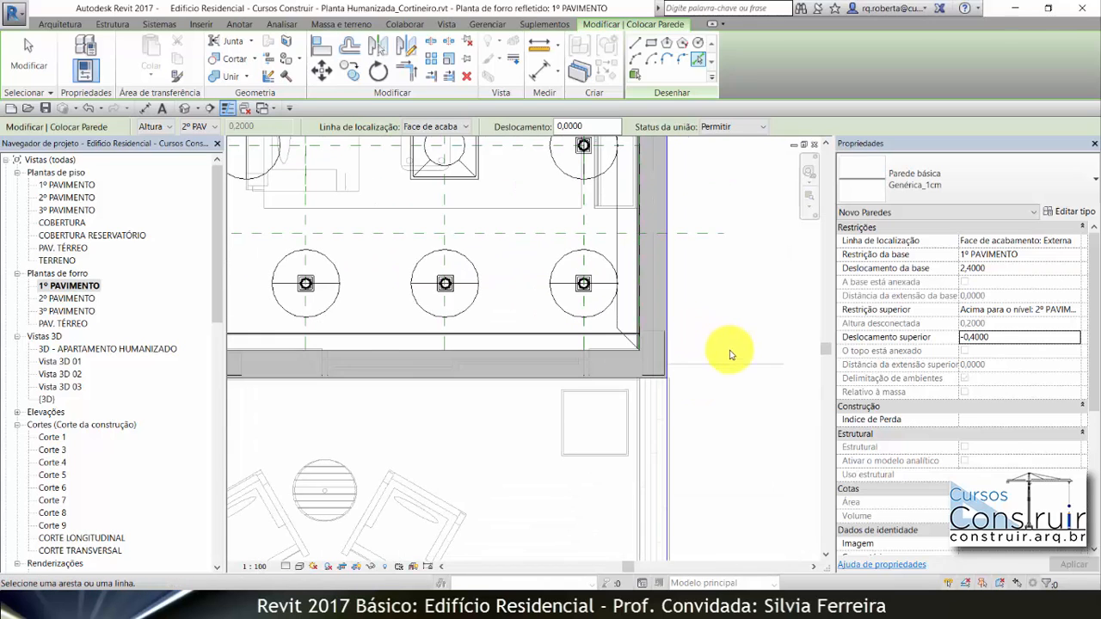
Step: Open the CORTE LONGITUDINAL section and examine the ceiling edge above the living and dining room openings
scroll(730, 355, "down", 2)
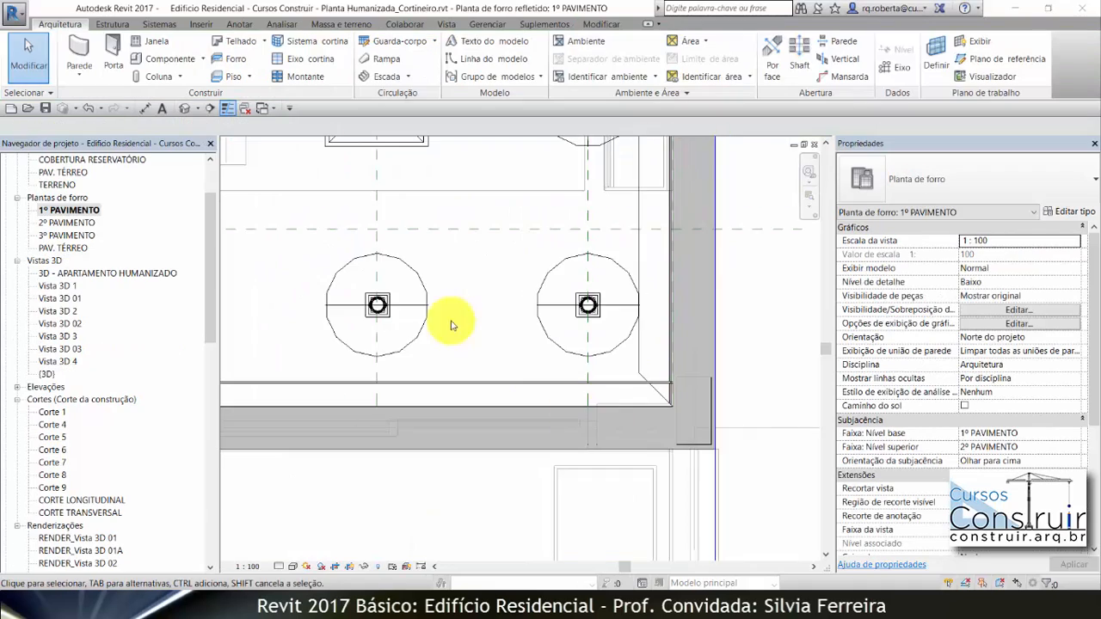
scroll(456, 342, "down", 4)
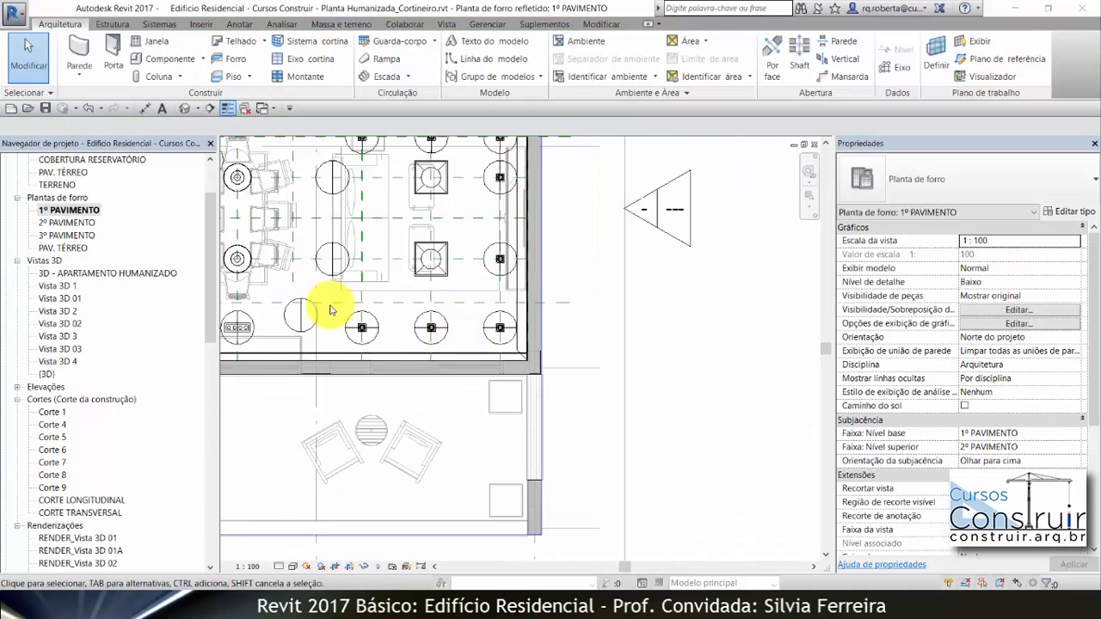
scroll(330, 309, "down", 4)
scroll(256, 309, "up", 5)
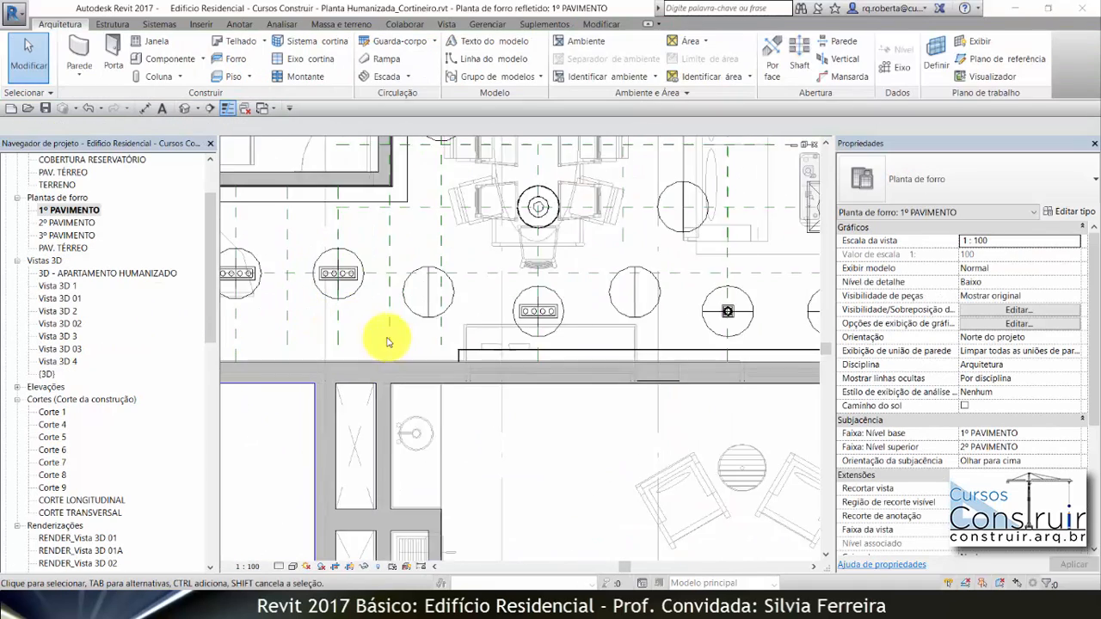
scroll(413, 336, "down", 2)
scroll(482, 314, "down", 2)
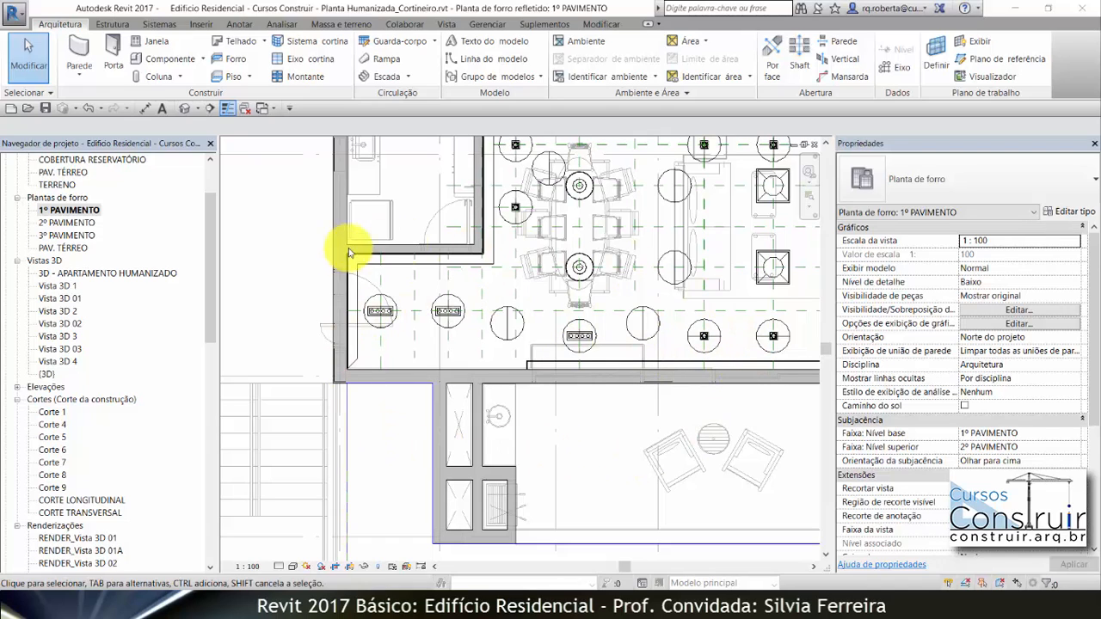
double_click(117, 503)
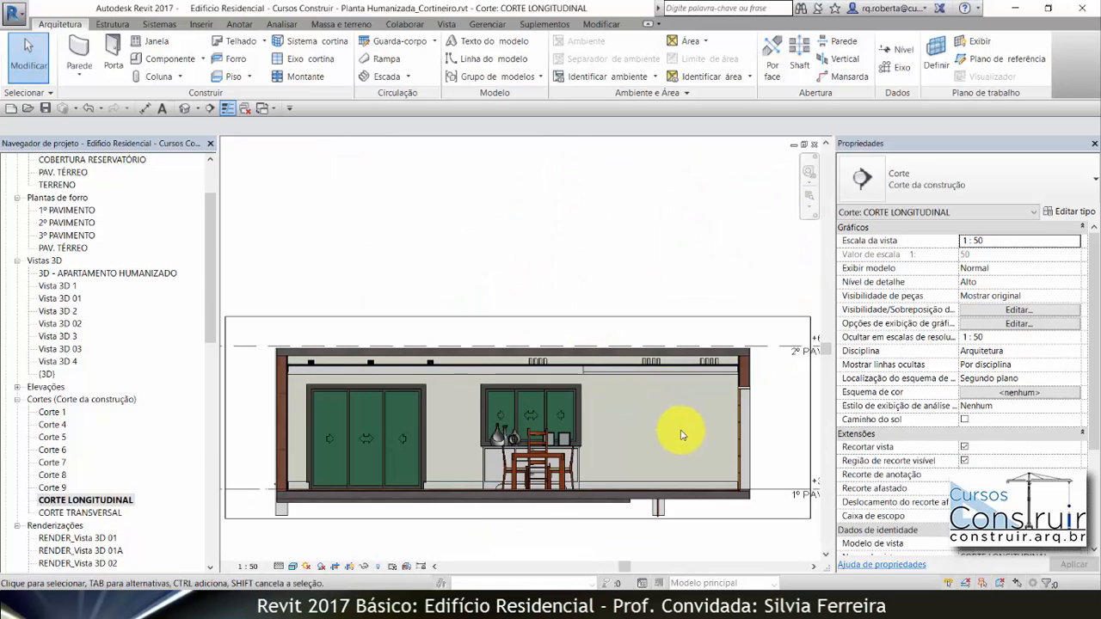
scroll(480, 364, "up", 5)
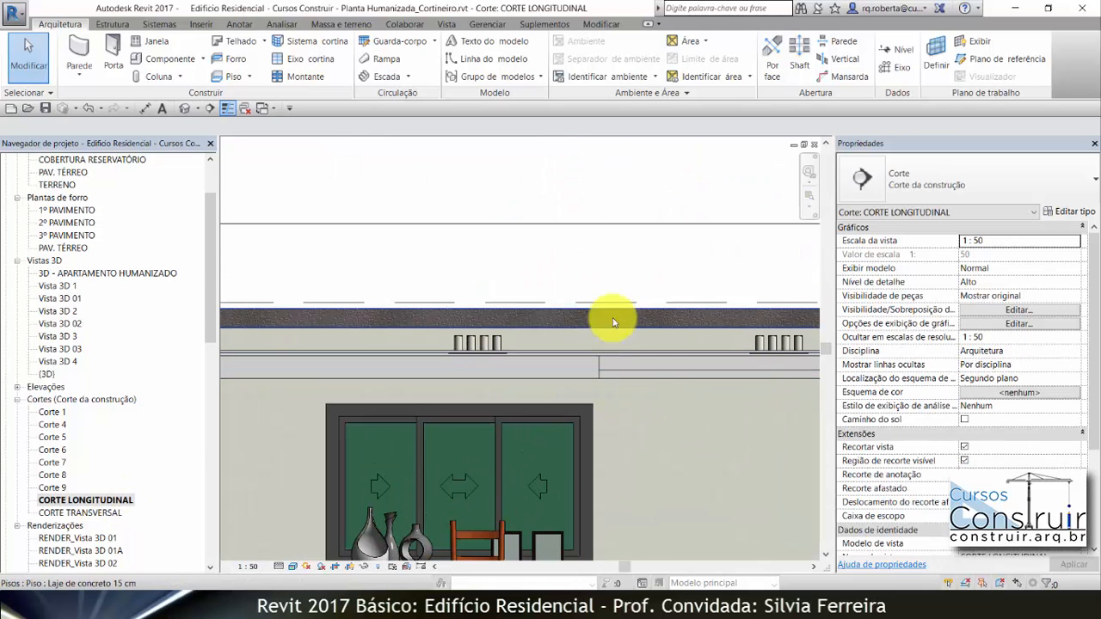
scroll(751, 395, "down", 3)
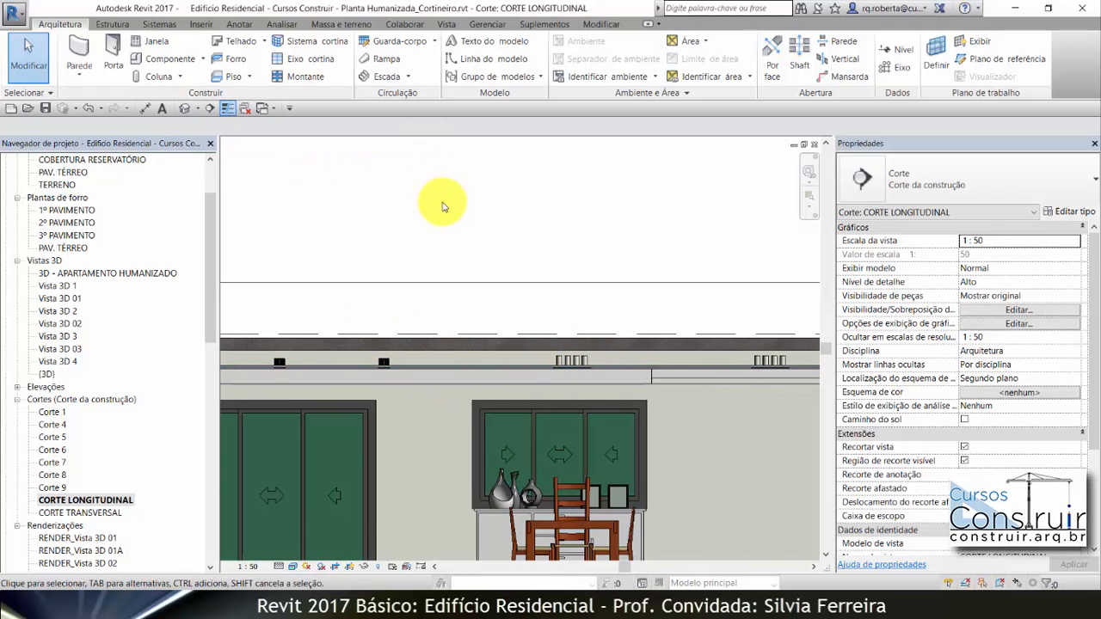
Step: Place a horizontal MOLDURA_20cm wall sweep on the new plasterboard wall, just below the ceiling in the longitudinal section
left_click(82, 76)
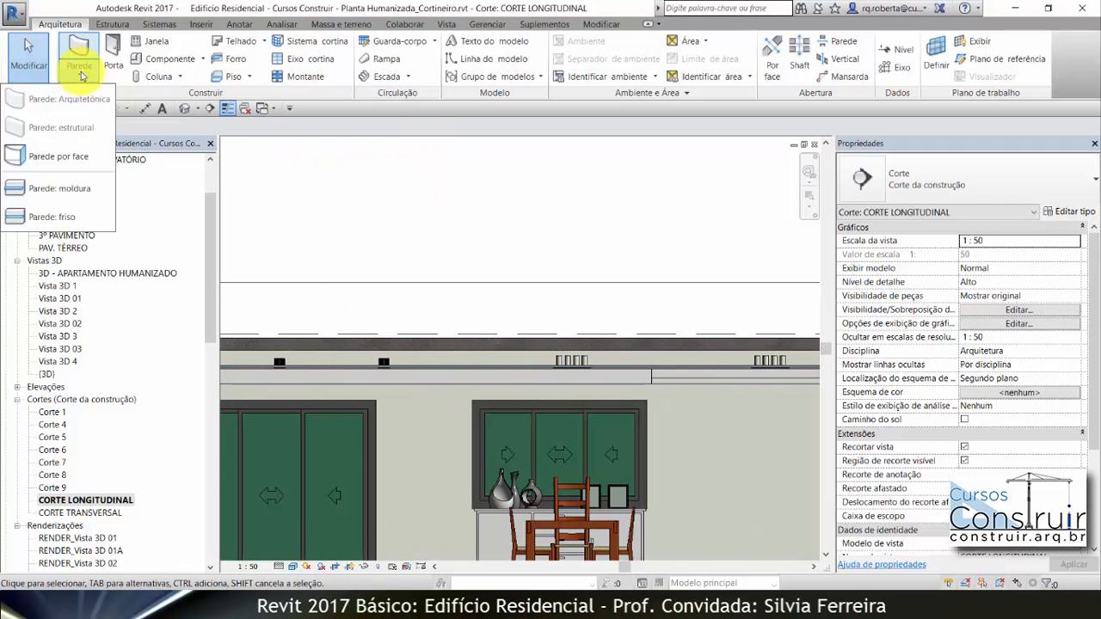
left_click(60, 189)
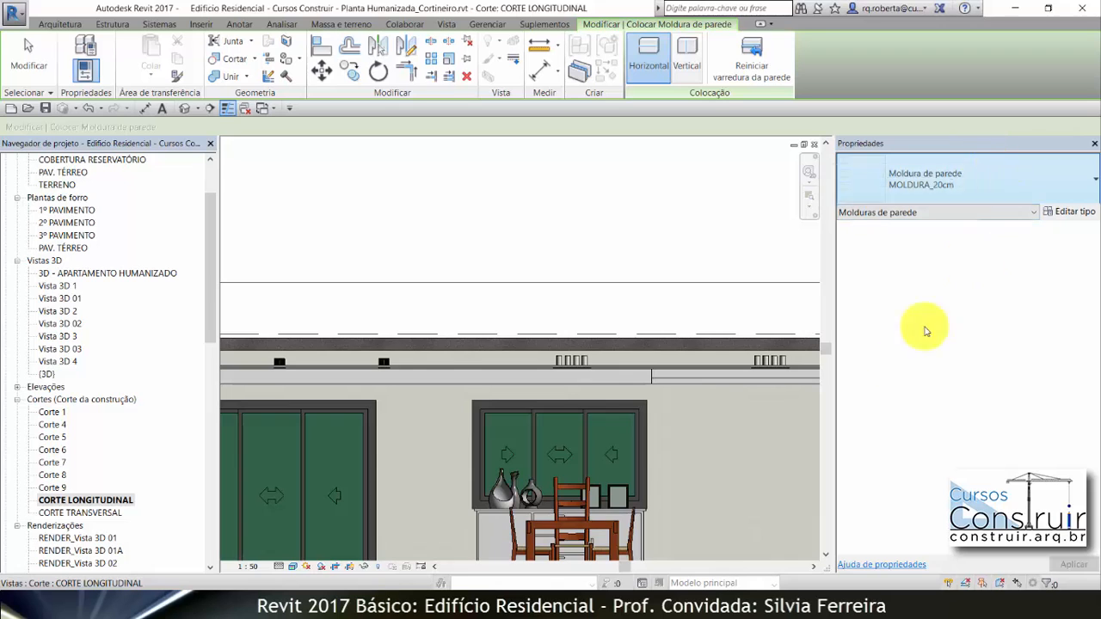
scroll(688, 435, "up", 2)
scroll(439, 376, "up", 2)
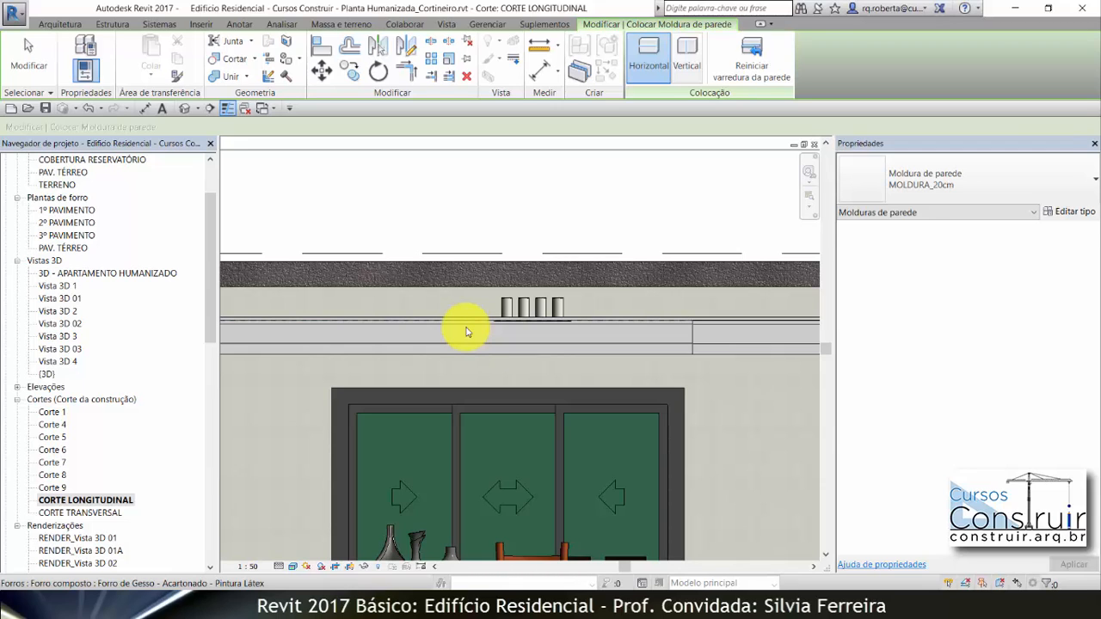
left_click(466, 332)
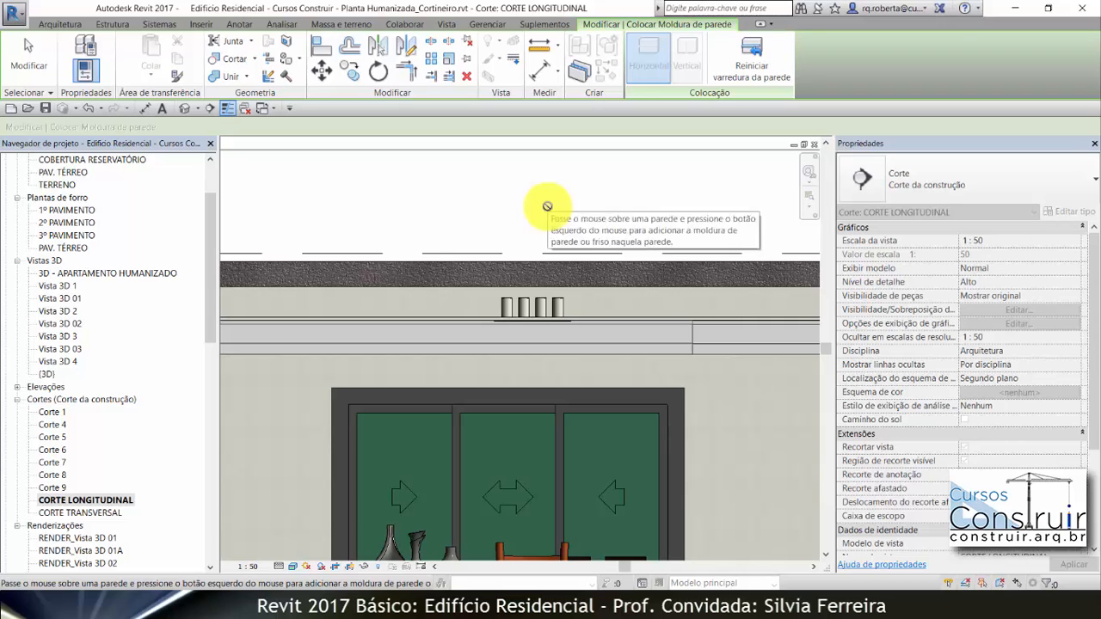
key("Escape")
scroll(438, 247, "down", 1)
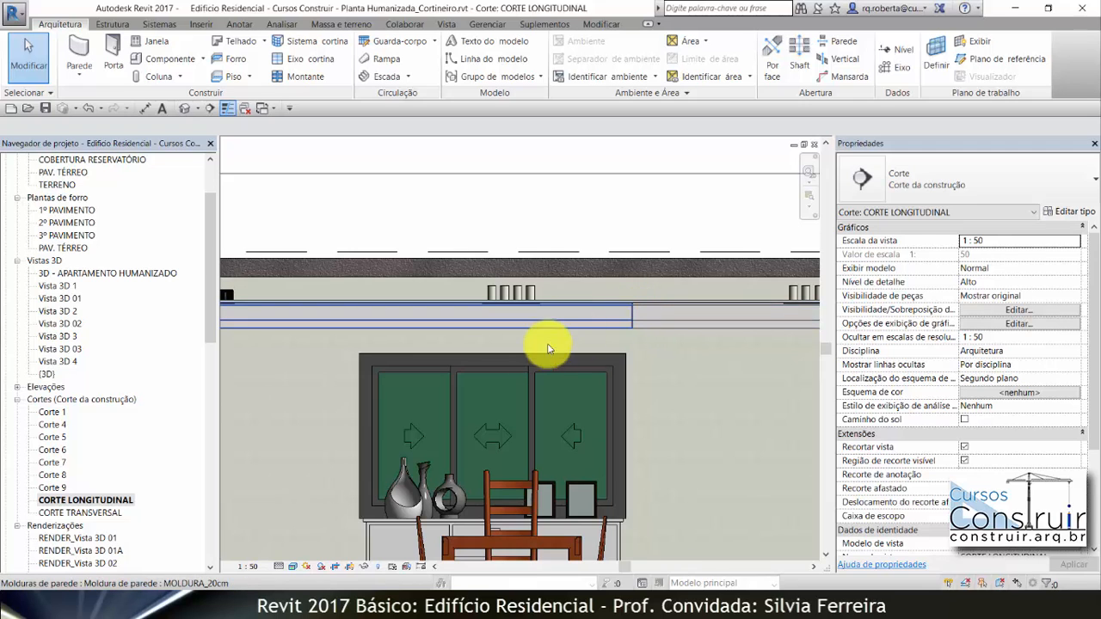
Step: Open section Corte 8 at the curtain recess and set its visual style to Realista
double_click(61, 475)
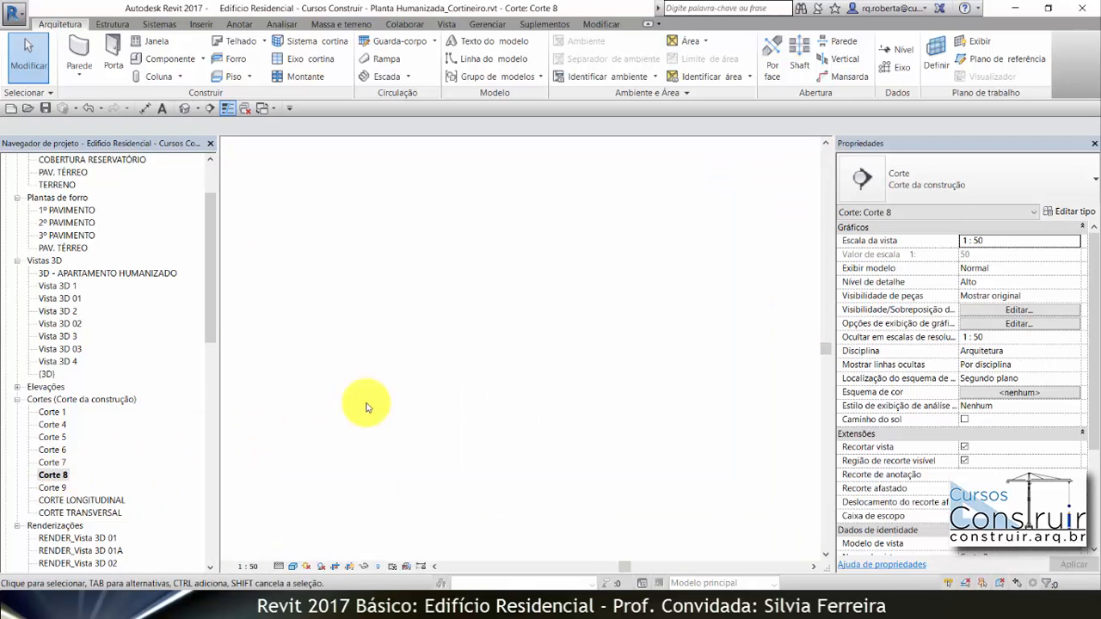
scroll(602, 300, "up", 5)
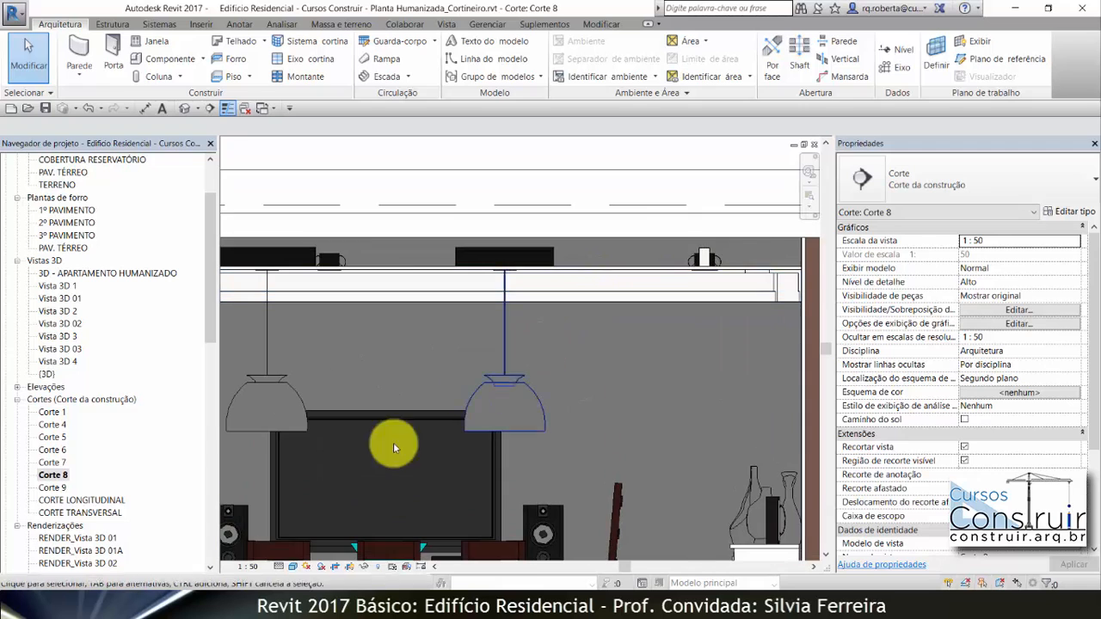
scroll(545, 290, "down", 1)
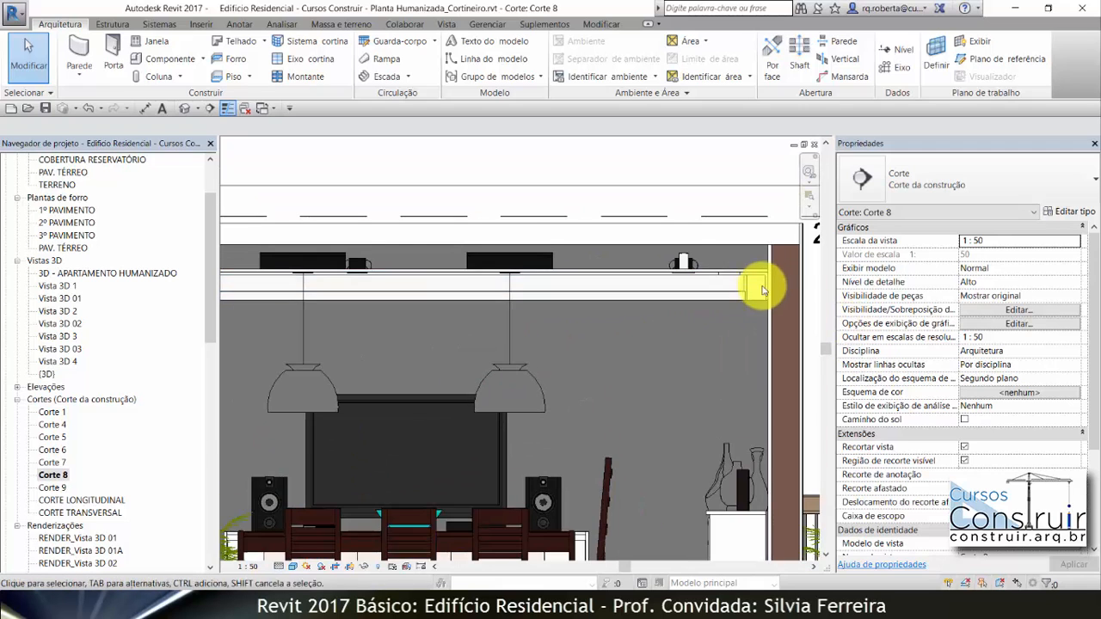
scroll(779, 280, "up", 3)
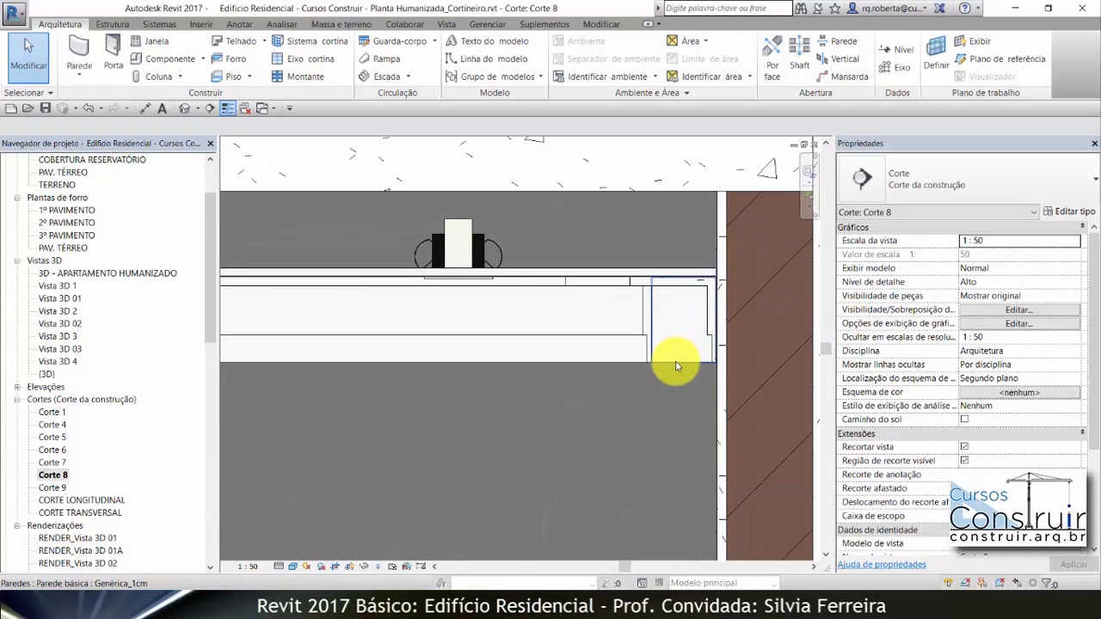
left_click(289, 566)
left_click(294, 566)
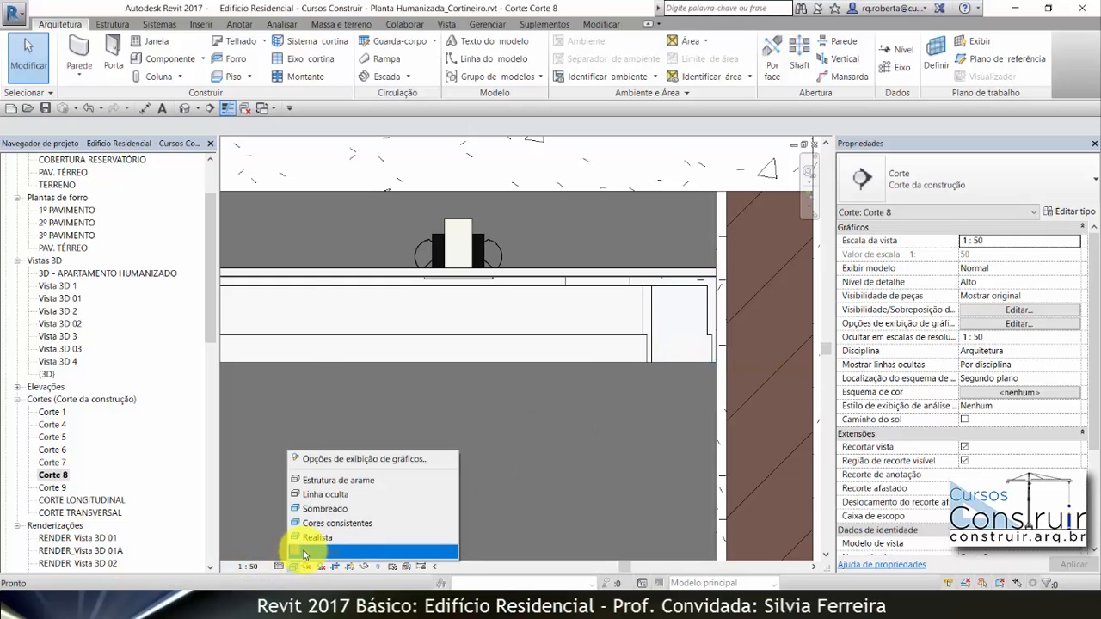
left_click(317, 538)
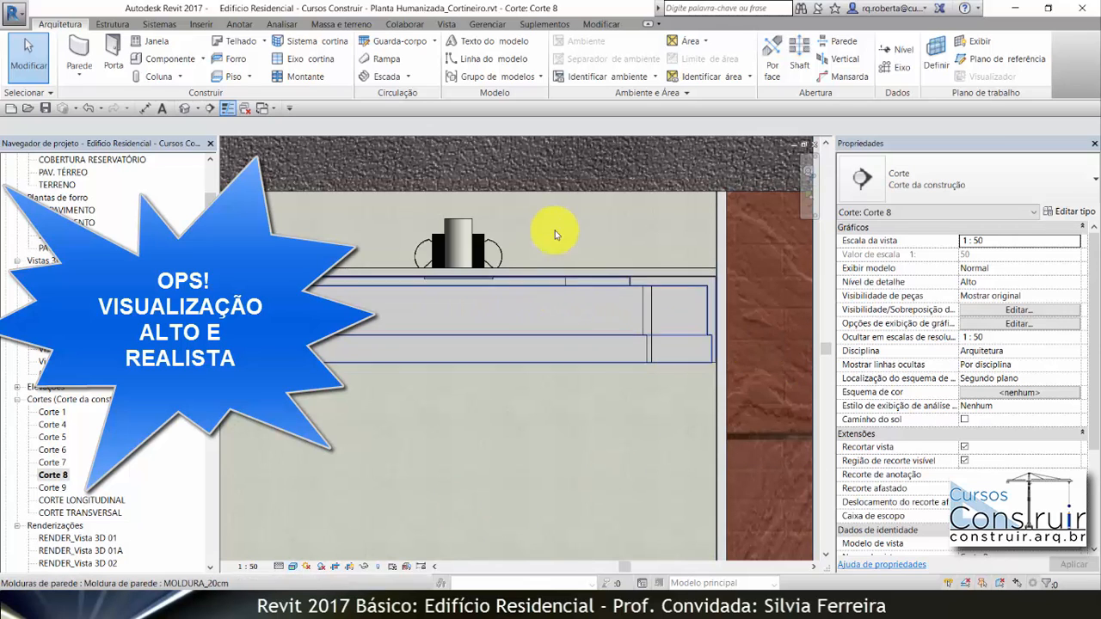
right_click(634, 228)
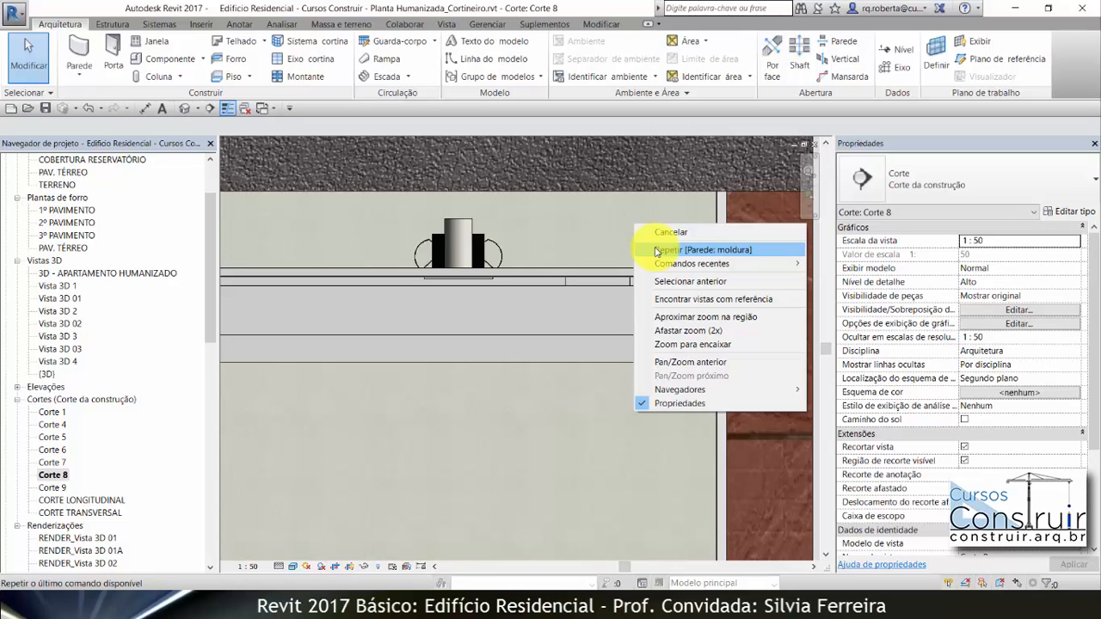
left_click(657, 250)
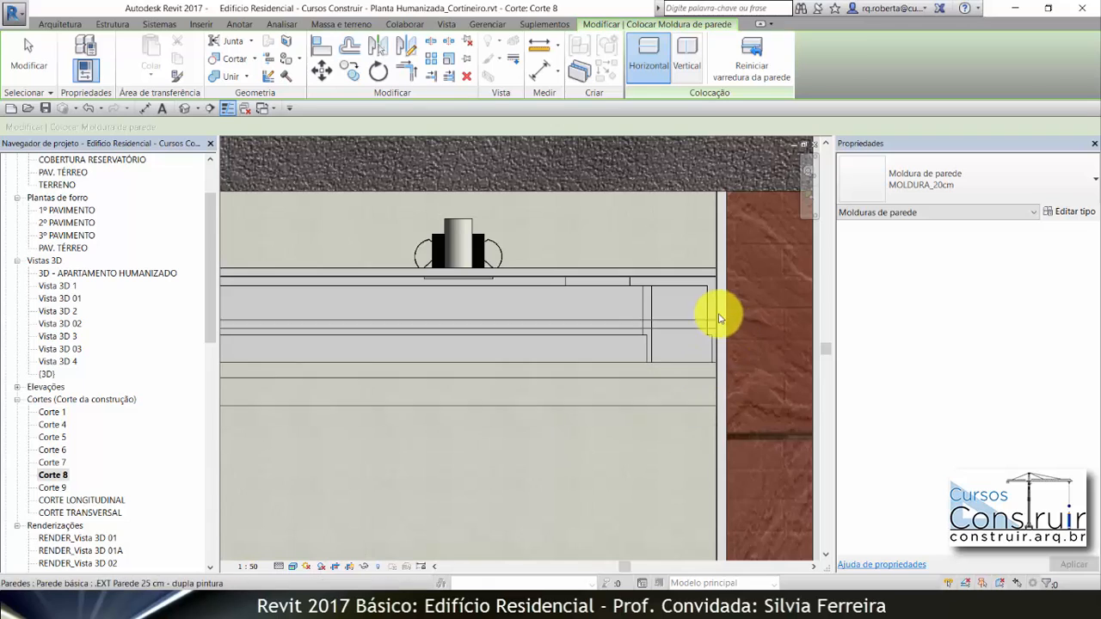
scroll(674, 300, "up", 3)
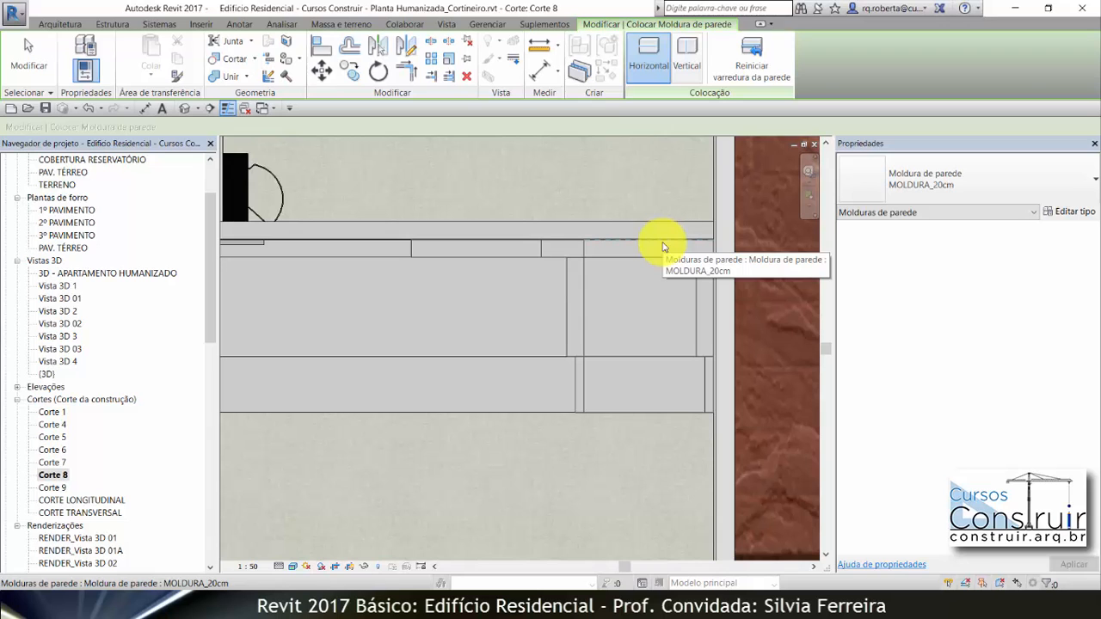
key("Escape")
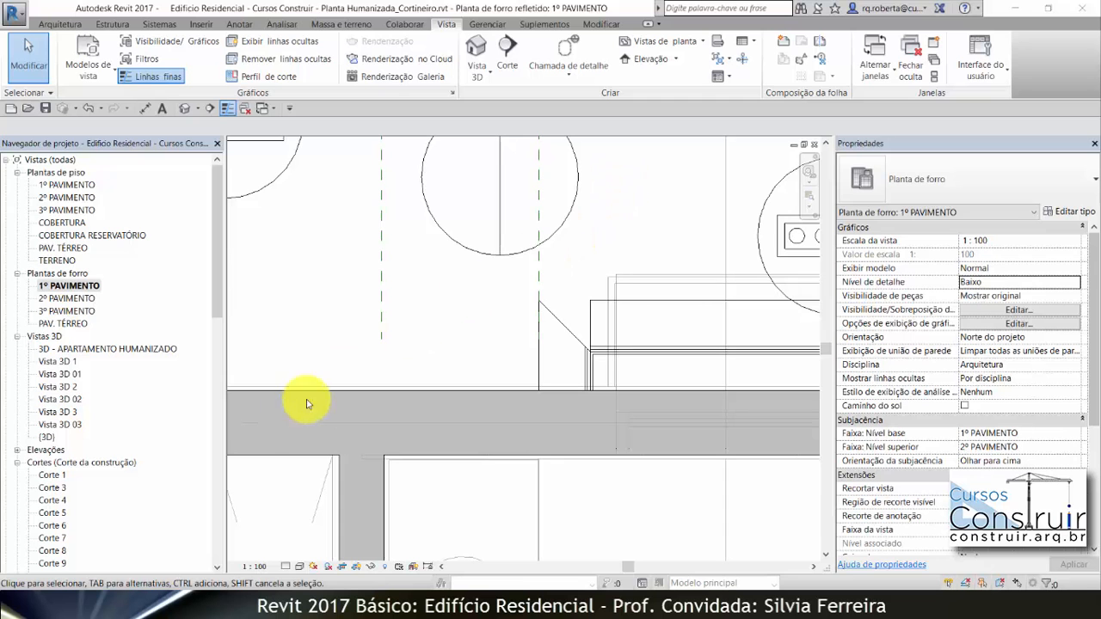
Step: Reveal the hidden elements around the curtain recess in the 1º PAVIMENTO ceiling plan
scroll(388, 343, "down", 2)
scroll(388, 343, "down", 2)
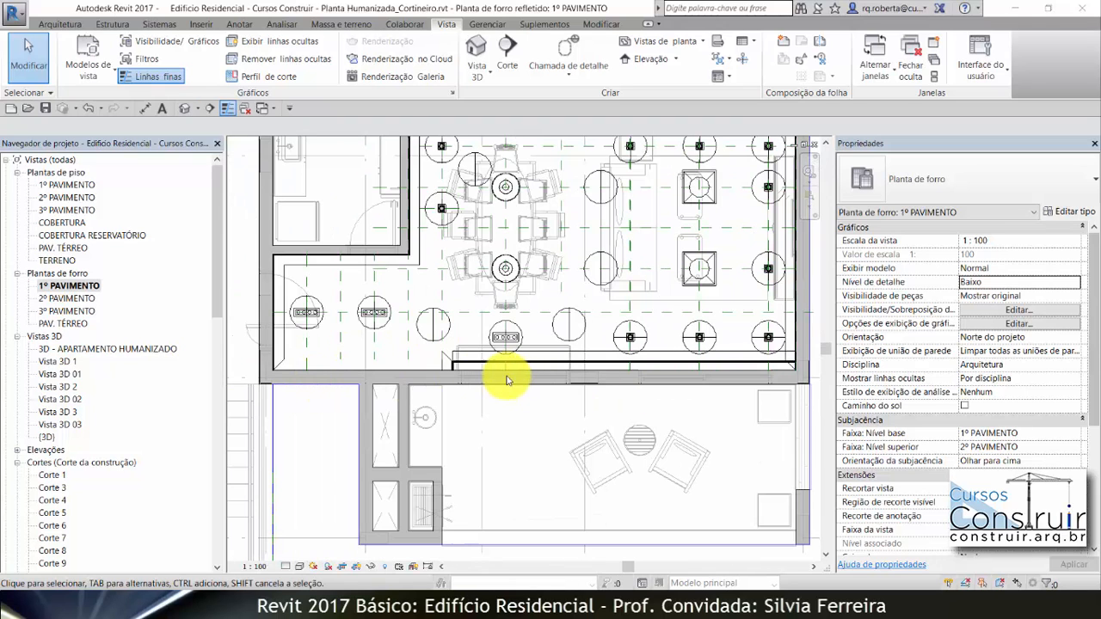
scroll(420, 368, "up", 3)
key("r")
key("h")
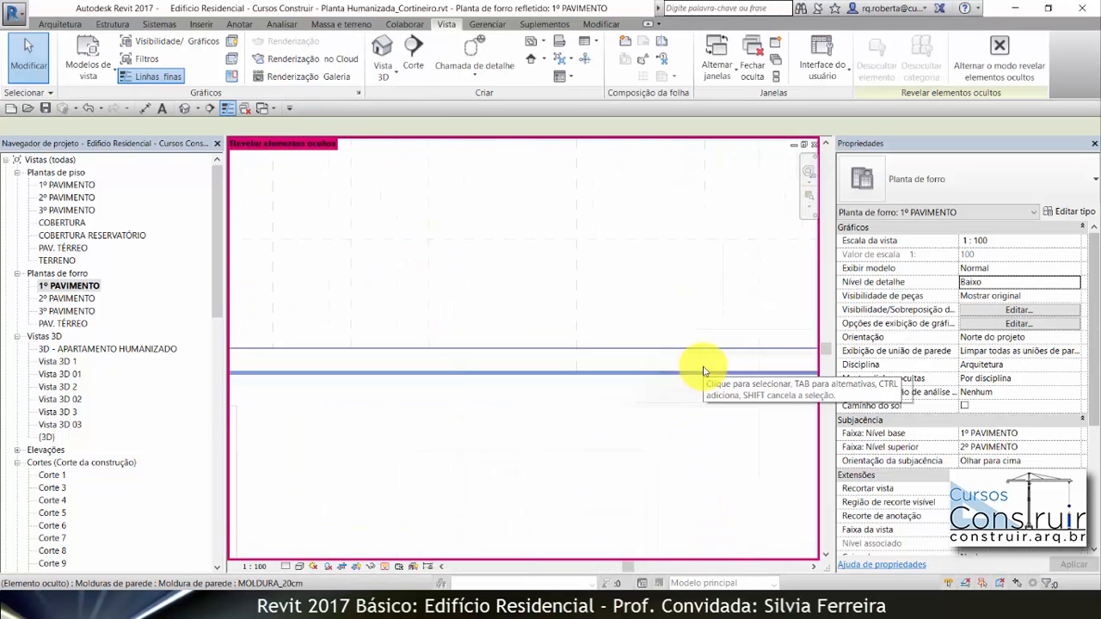
Step: Unhide the MOLDURA_20cm wall sweep along the balcony-side wall in the ceiling plan and exit the reveal-hidden-elements mode
scroll(704, 372, "up", 1)
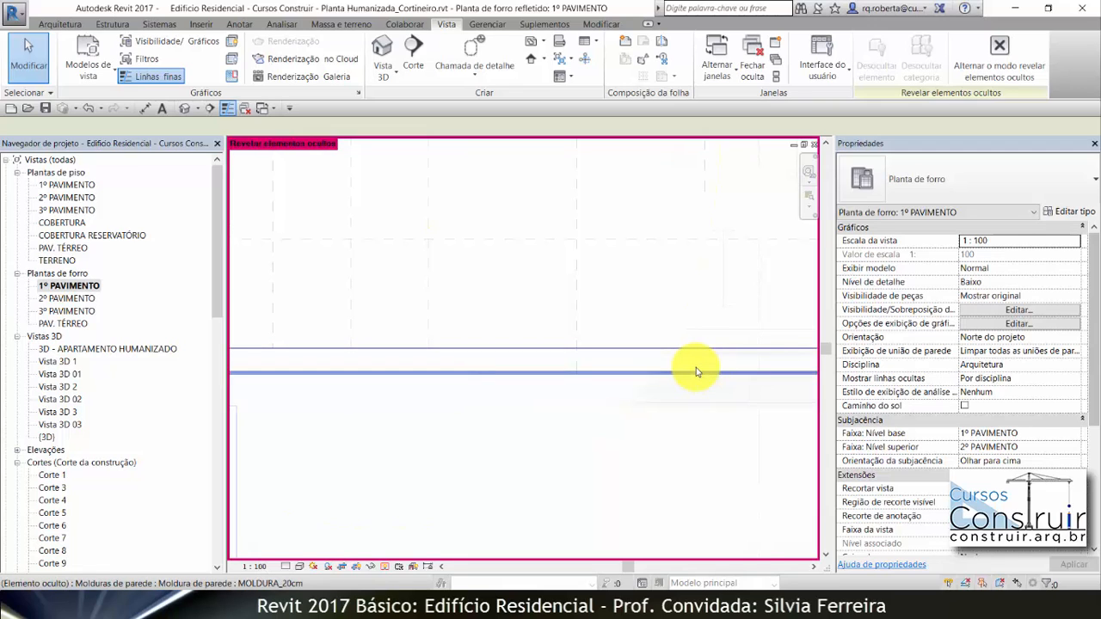
left_click(696, 370)
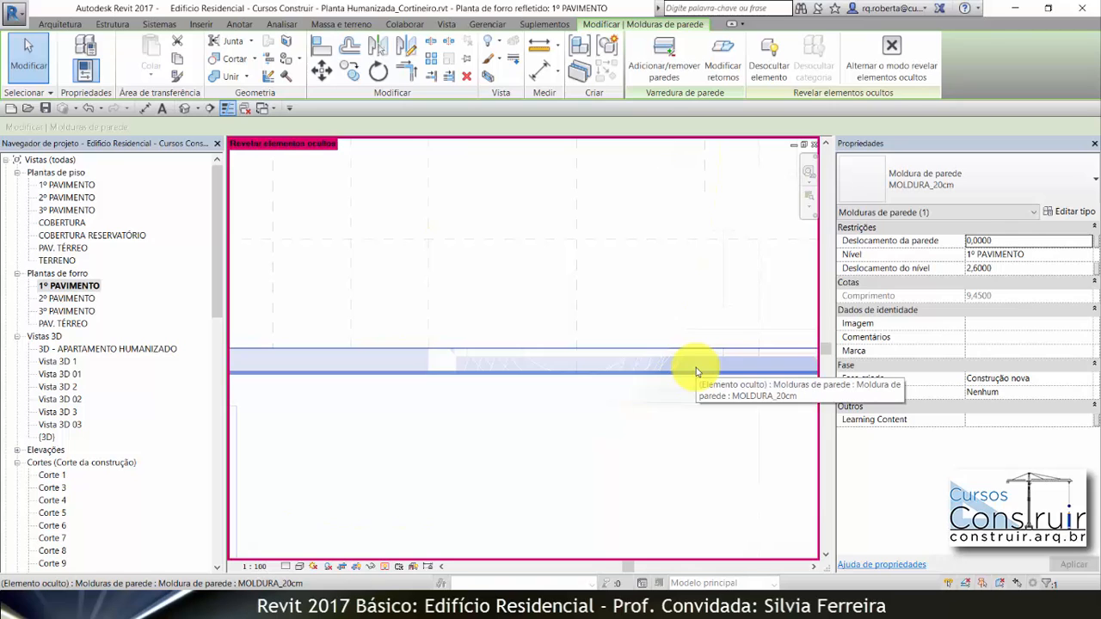
right_click(696, 367)
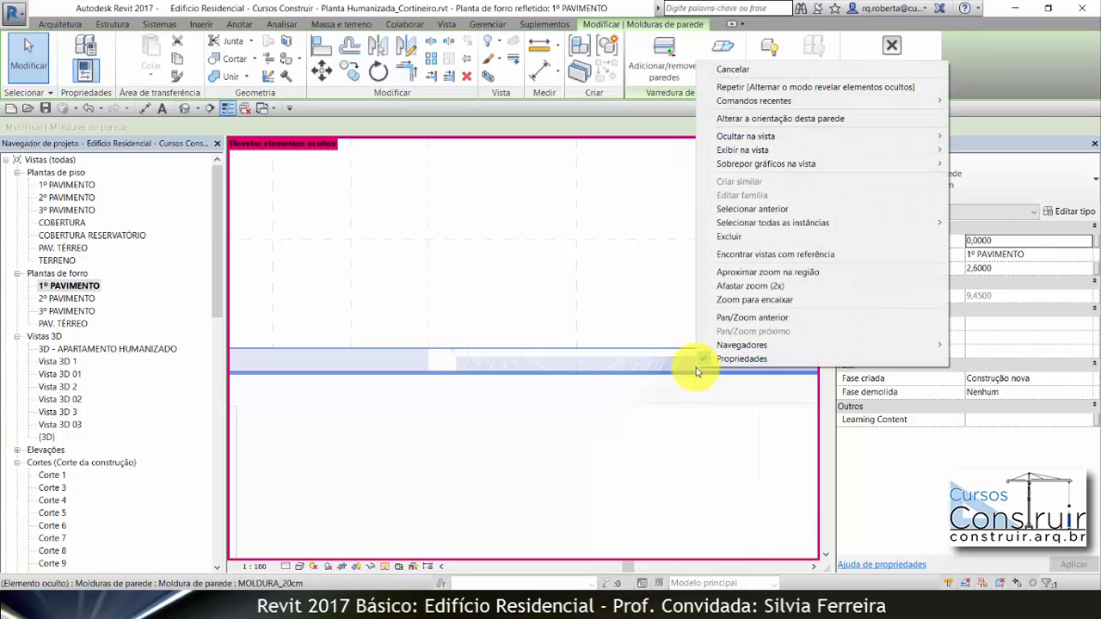
mouse_move(741, 151)
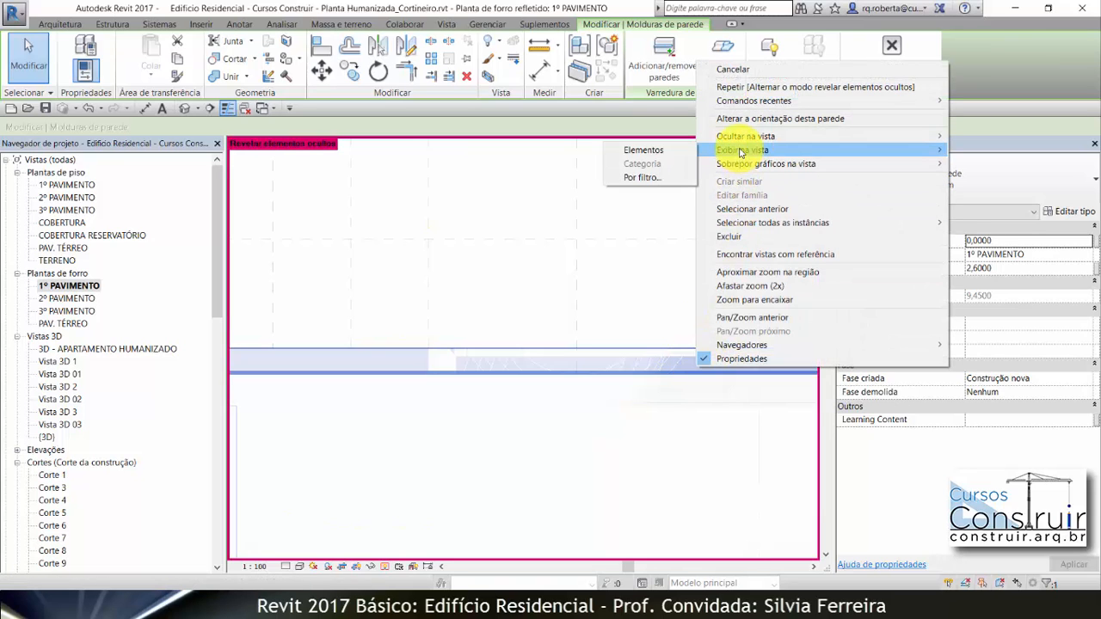
left_click(654, 150)
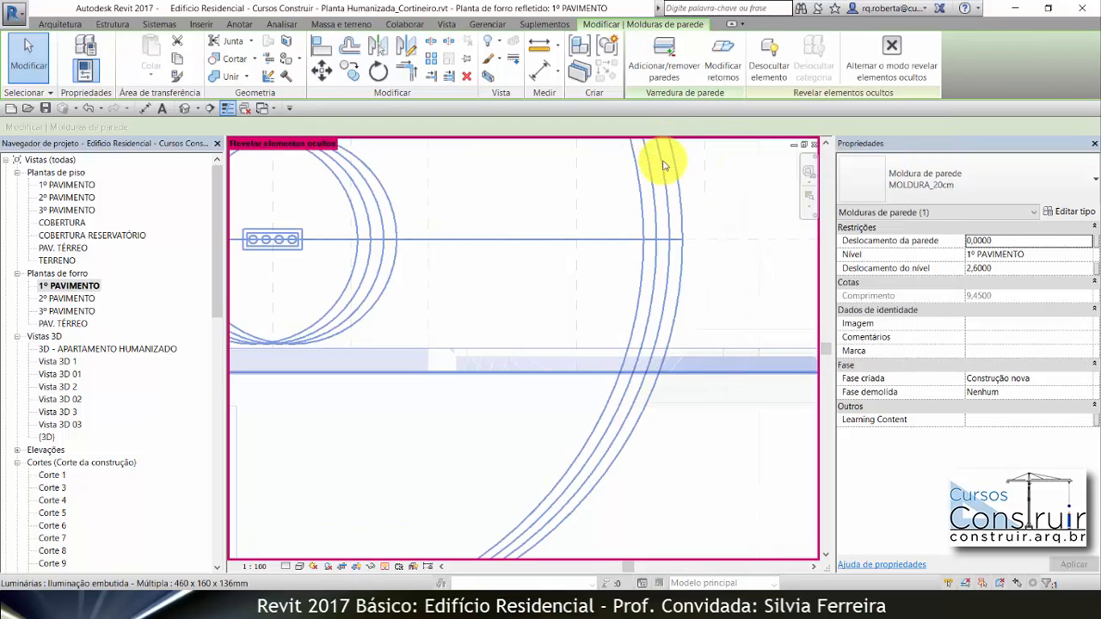
key("r")
key("h")
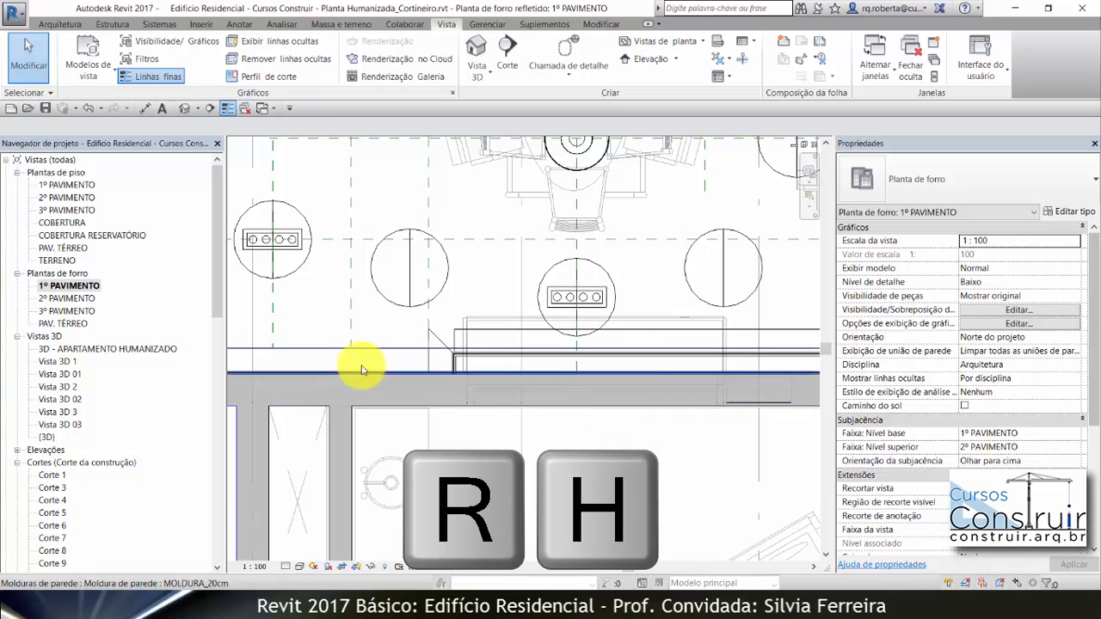
Step: In the CORTE LONGITUDINAL section, shorten the balcony-side wall's MOLDURA_20cm sweep to end at the start of the curtain recess, giving a 3.25 m length
scroll(455, 375, "down", 2)
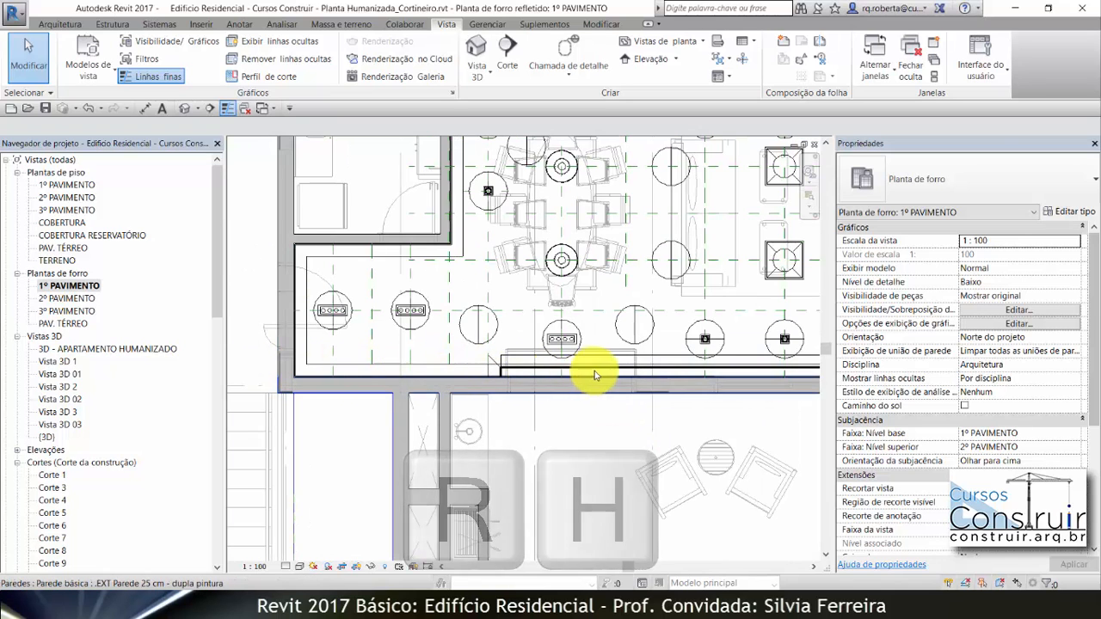
scroll(328, 410, "down", 3)
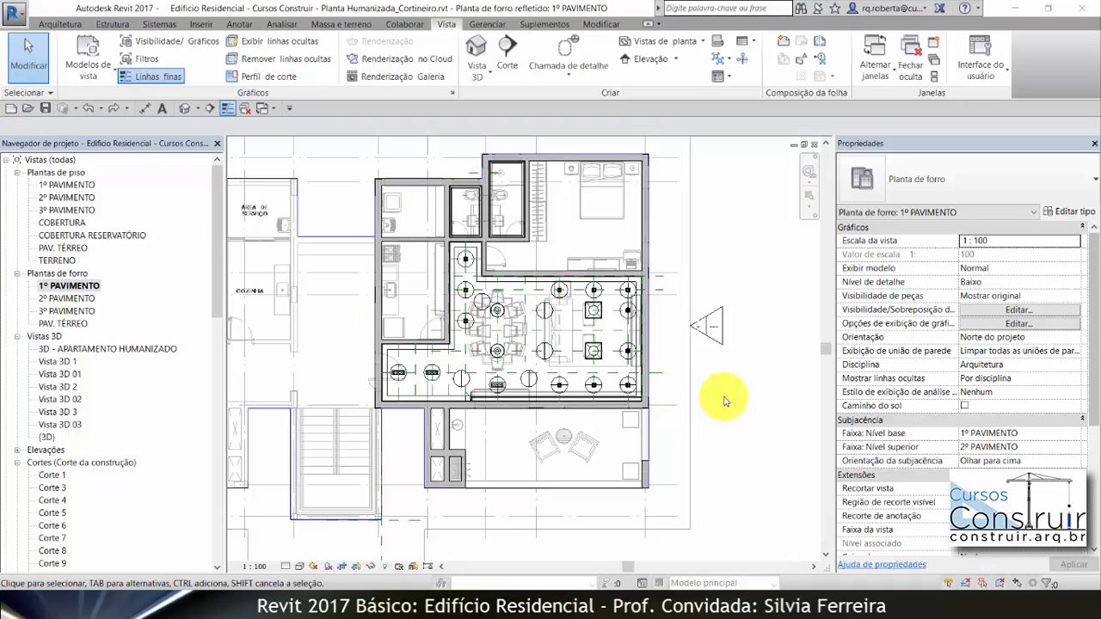
scroll(555, 413, "up", 2)
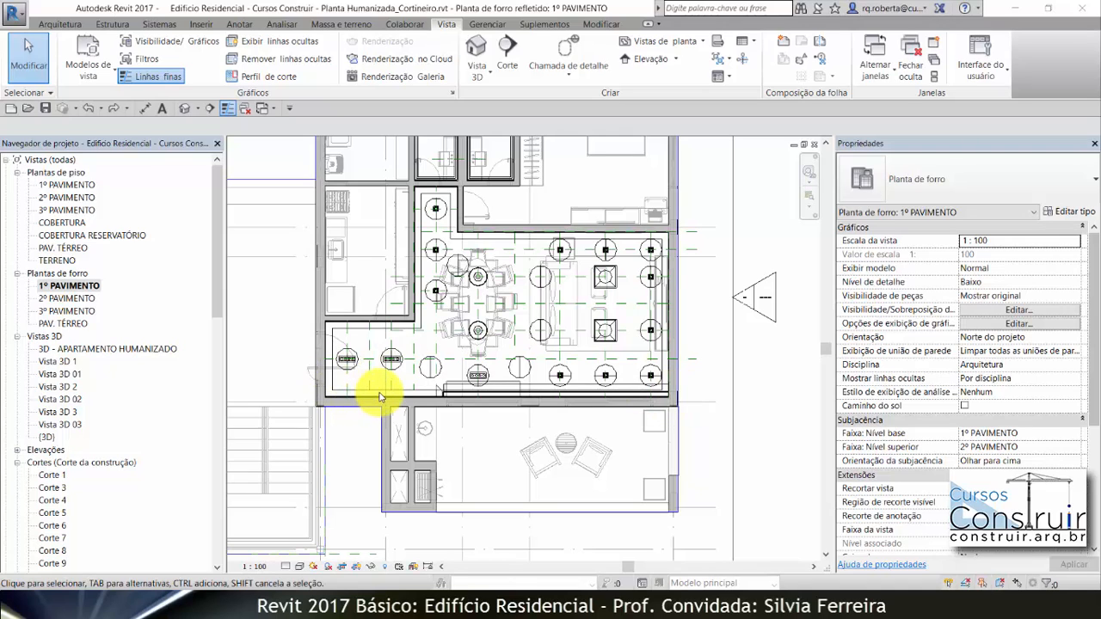
scroll(134, 275, "down", 1)
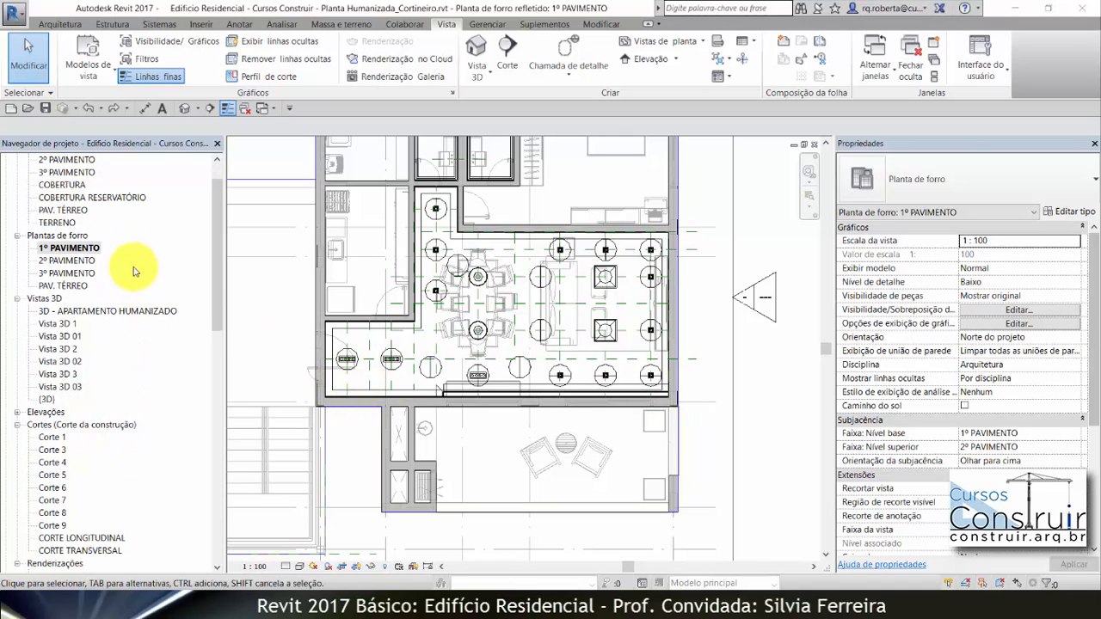
double_click(92, 537)
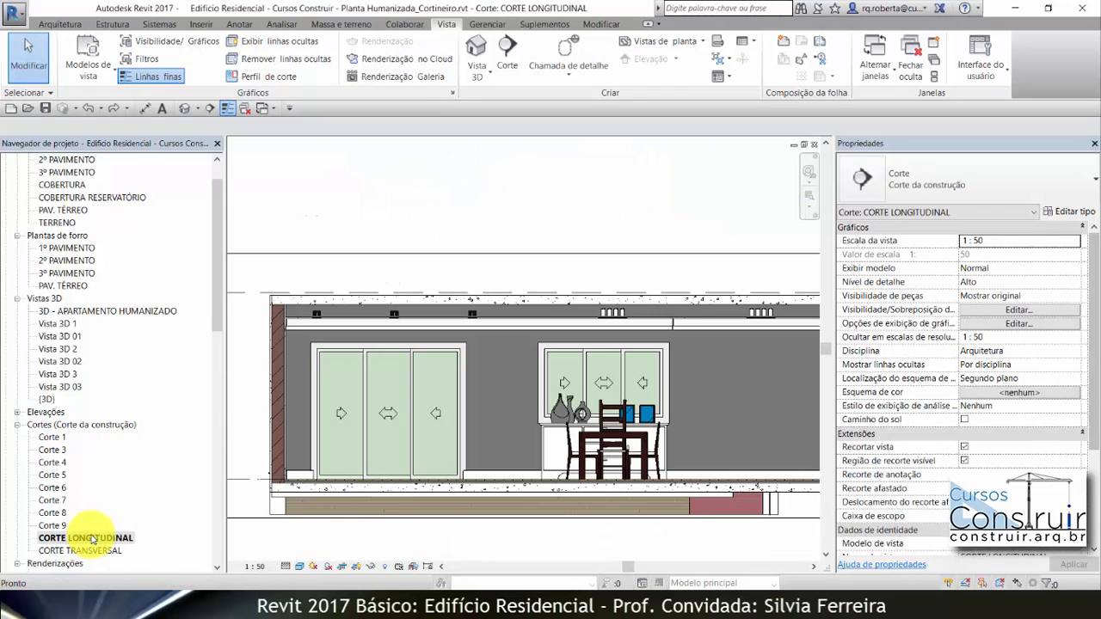
left_click(700, 334)
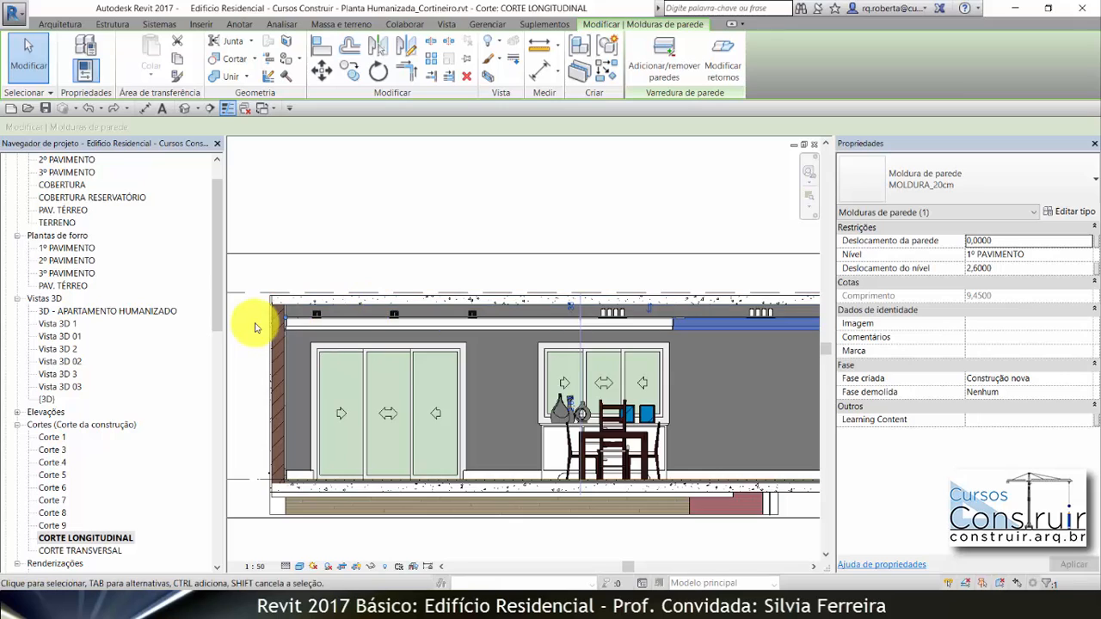
scroll(310, 319, "up", 5)
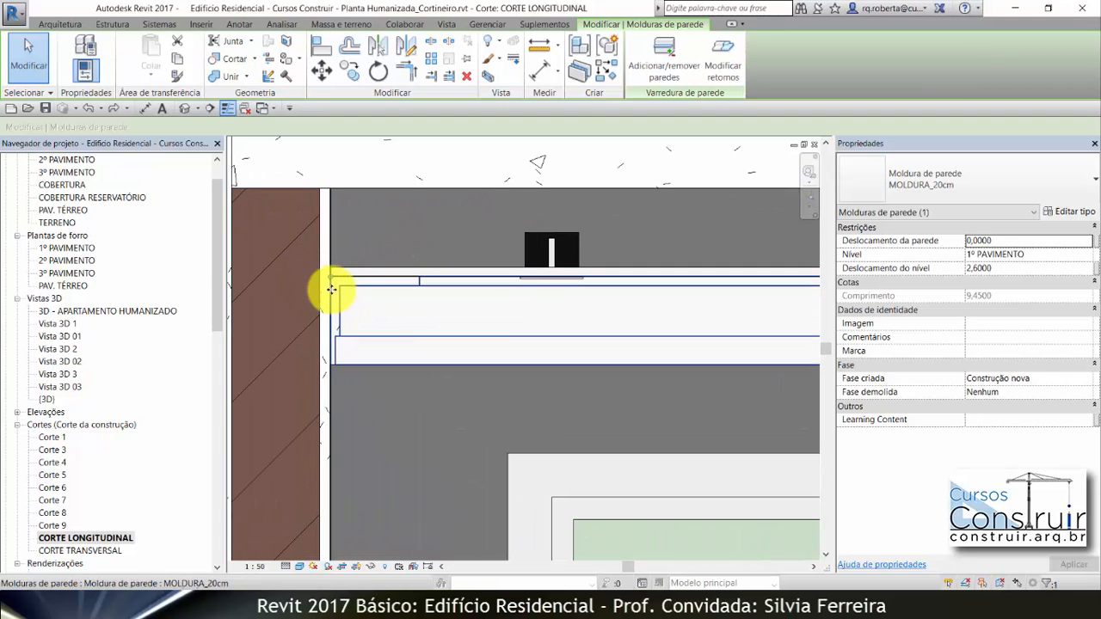
left_click_drag(332, 277, 647, 294)
scroll(330, 277, "down", 6)
scroll(329, 277, "down", 2)
scroll(733, 278, "up", 5)
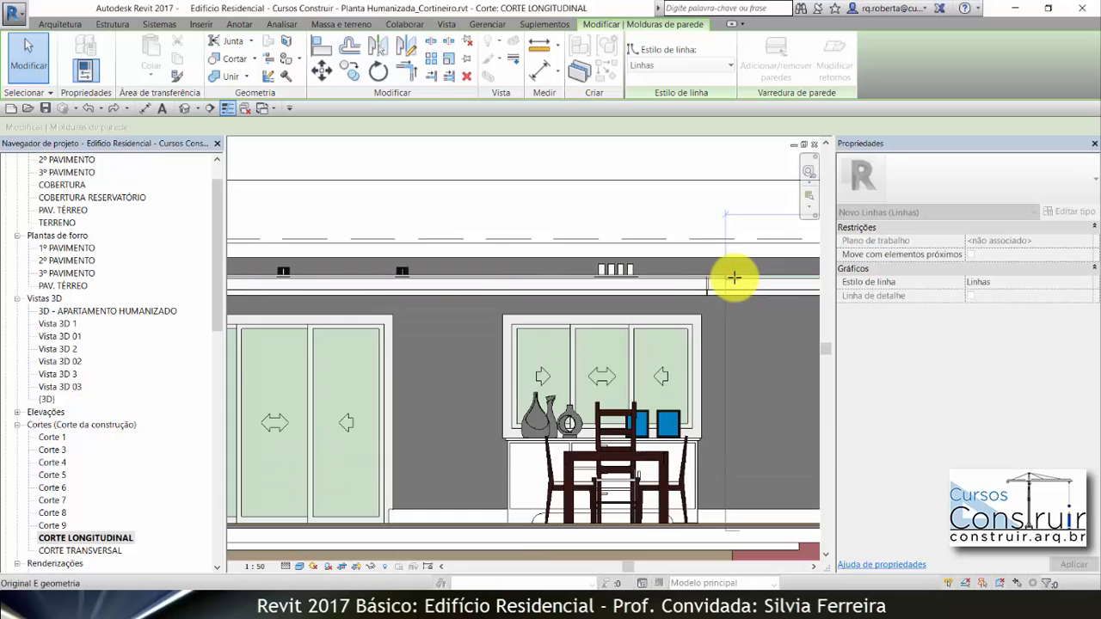
left_click(584, 274)
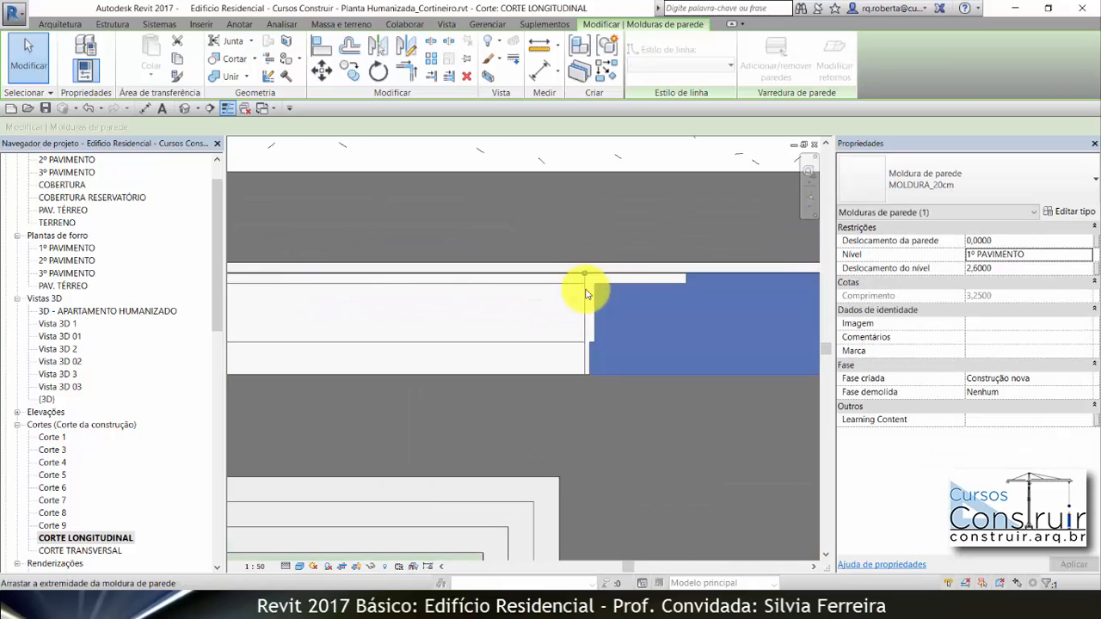
scroll(582, 287, "down", 4)
scroll(585, 303, "down", 2)
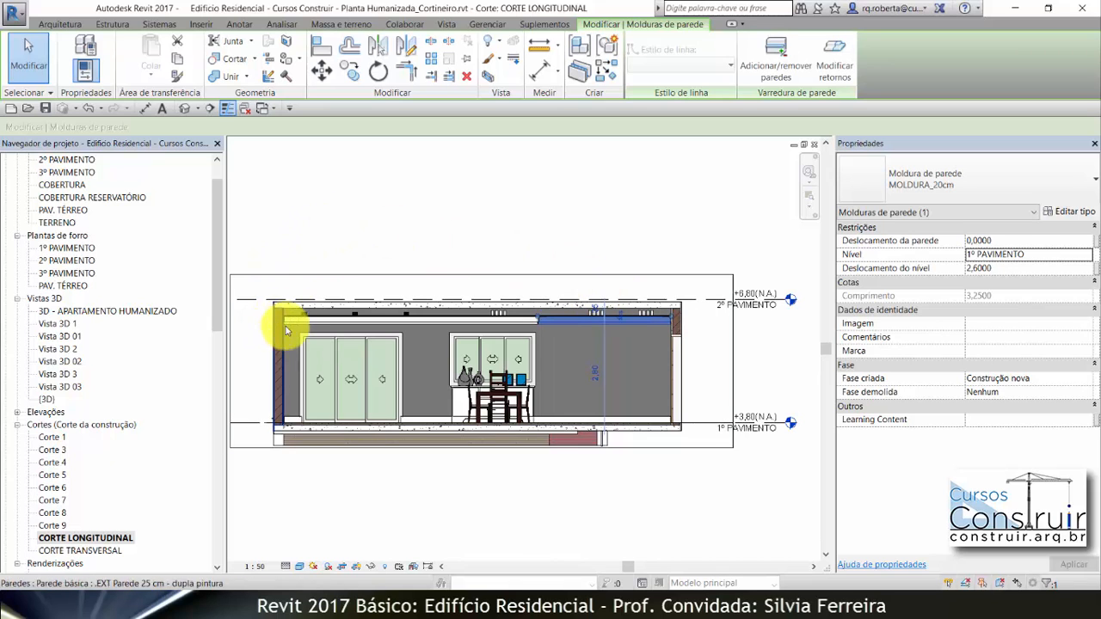
Step: Select the TV wall's MOLDURA_20cm sweep in the ceiling plan and pull its end back to the plasterboard wall in section Corte 3
double_click(76, 247)
scroll(622, 347, "up", 3)
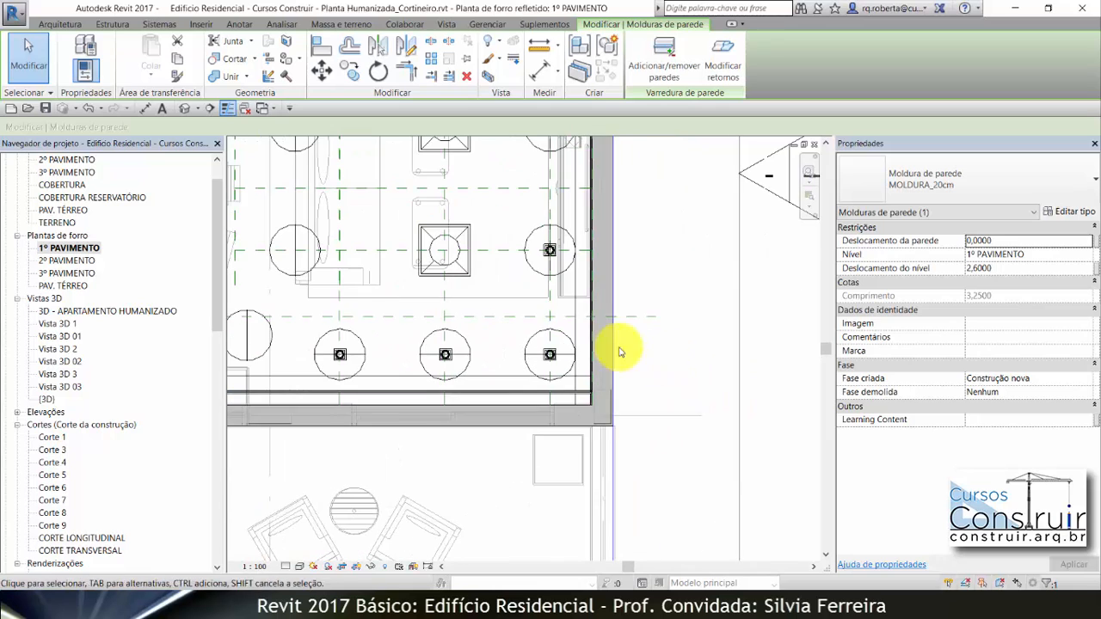
left_click(579, 308)
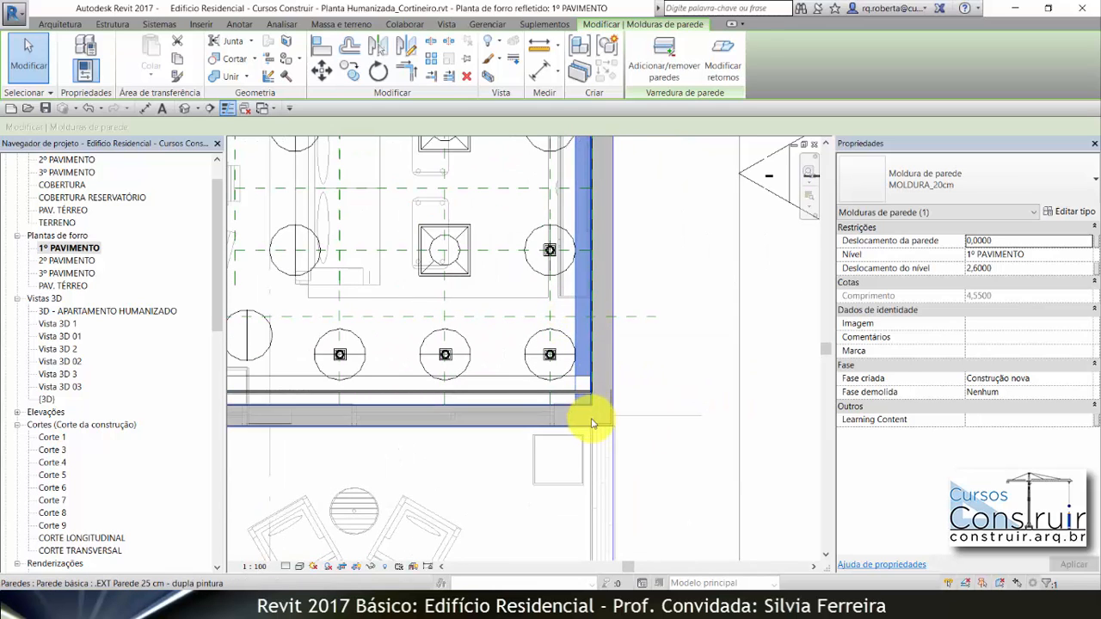
scroll(591, 416, "up", 4)
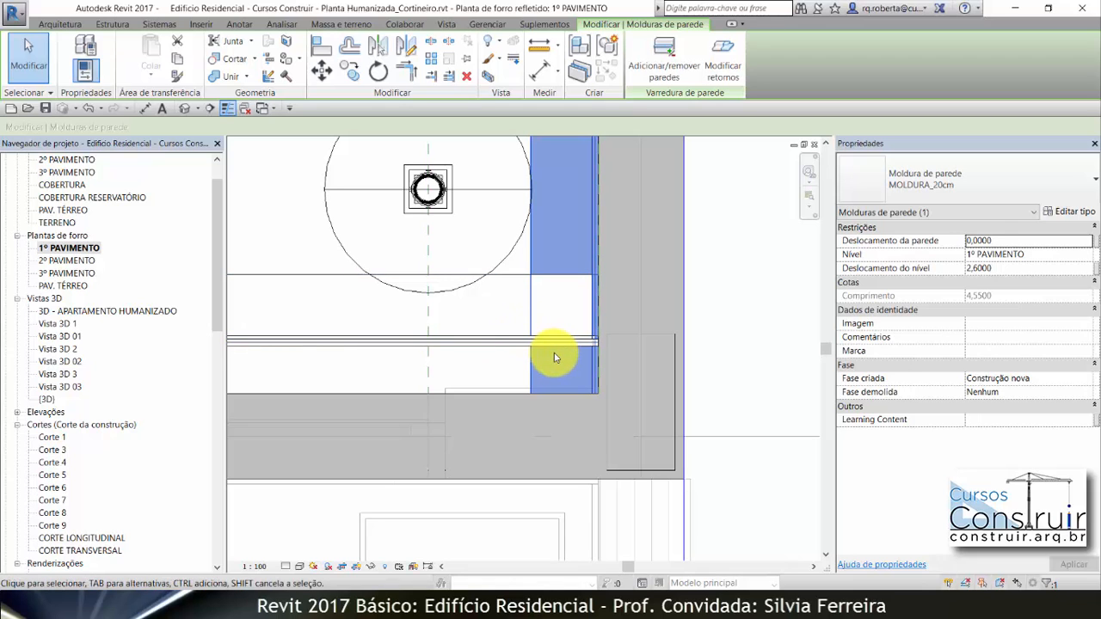
double_click(52, 450)
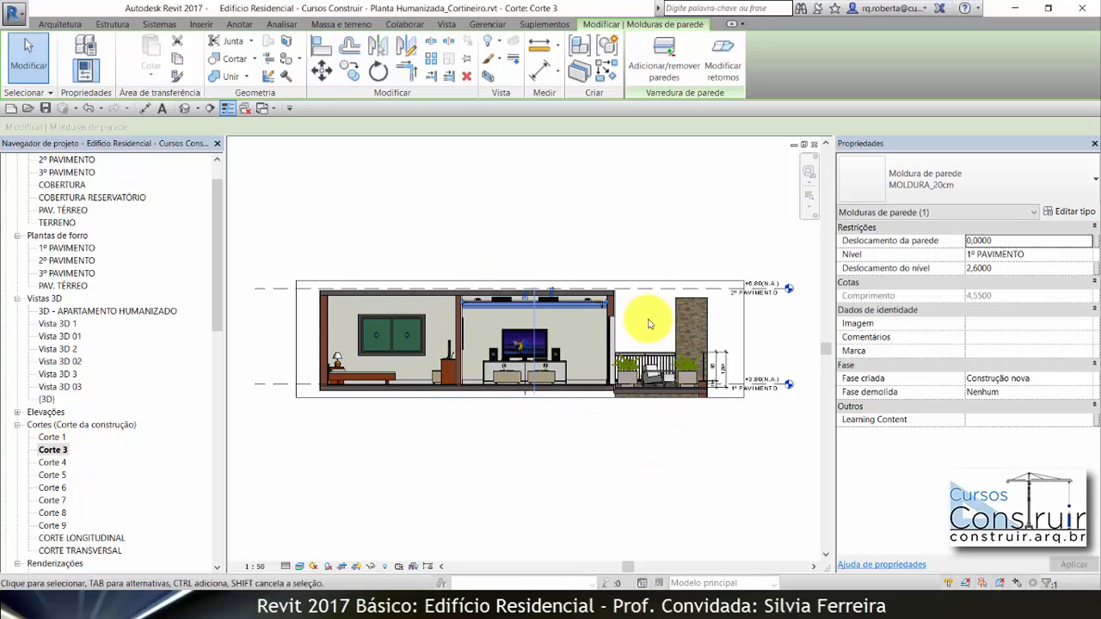
scroll(616, 303, "up", 7)
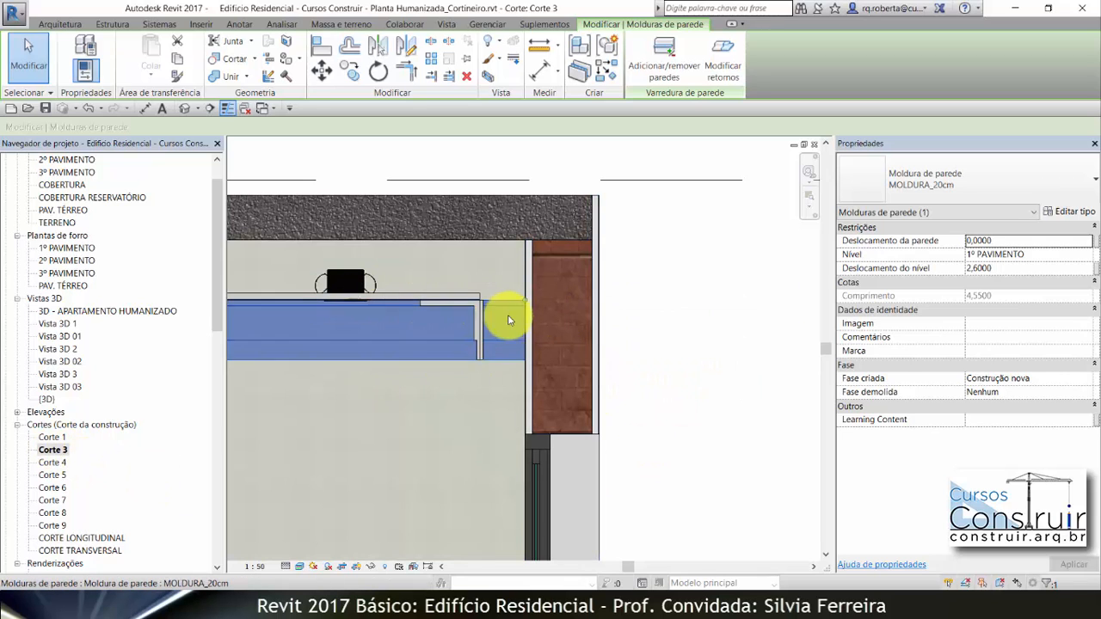
scroll(513, 302, "up", 4)
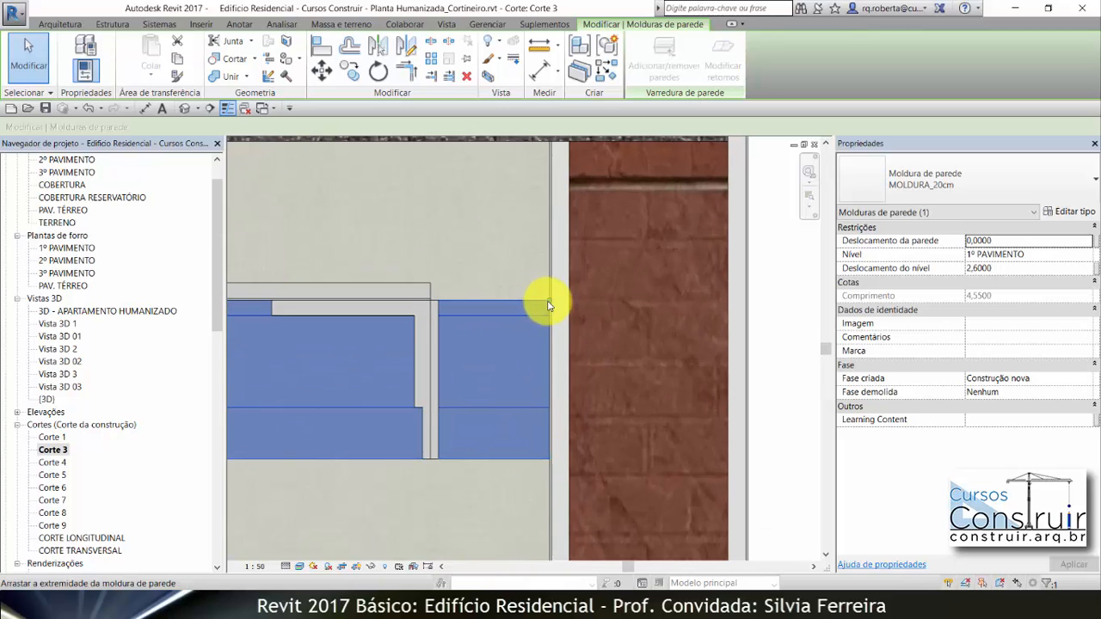
left_click_drag(550, 303, 433, 303)
left_click(460, 298)
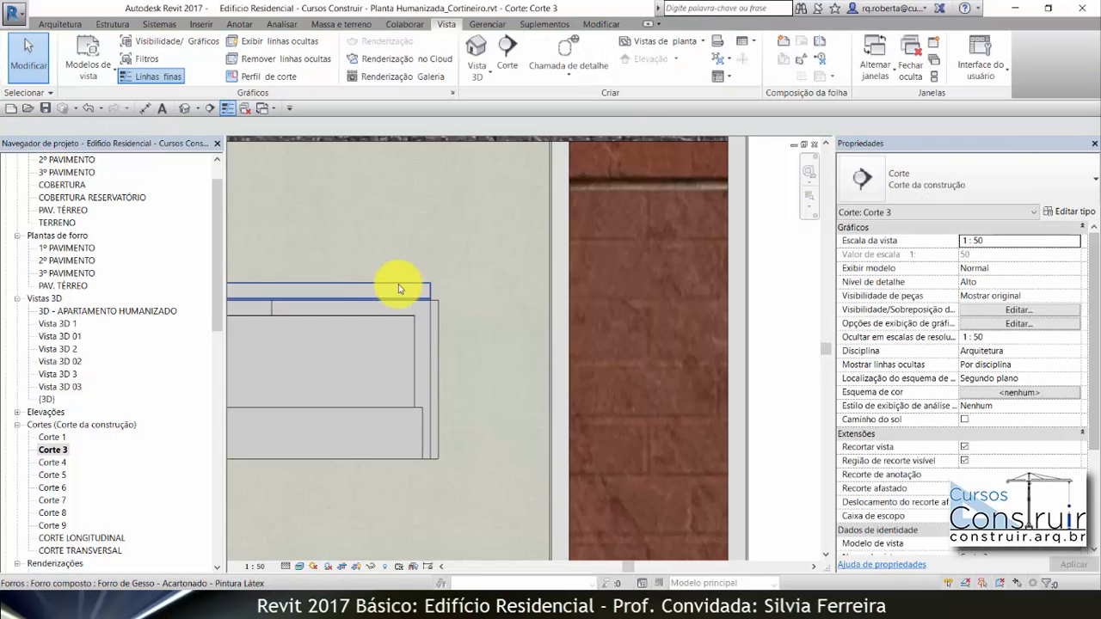
Step: Open the perspective Vista 3D 01 and extend its crop region sideways and upward to show the end of the curtain recess
double_click(76, 248)
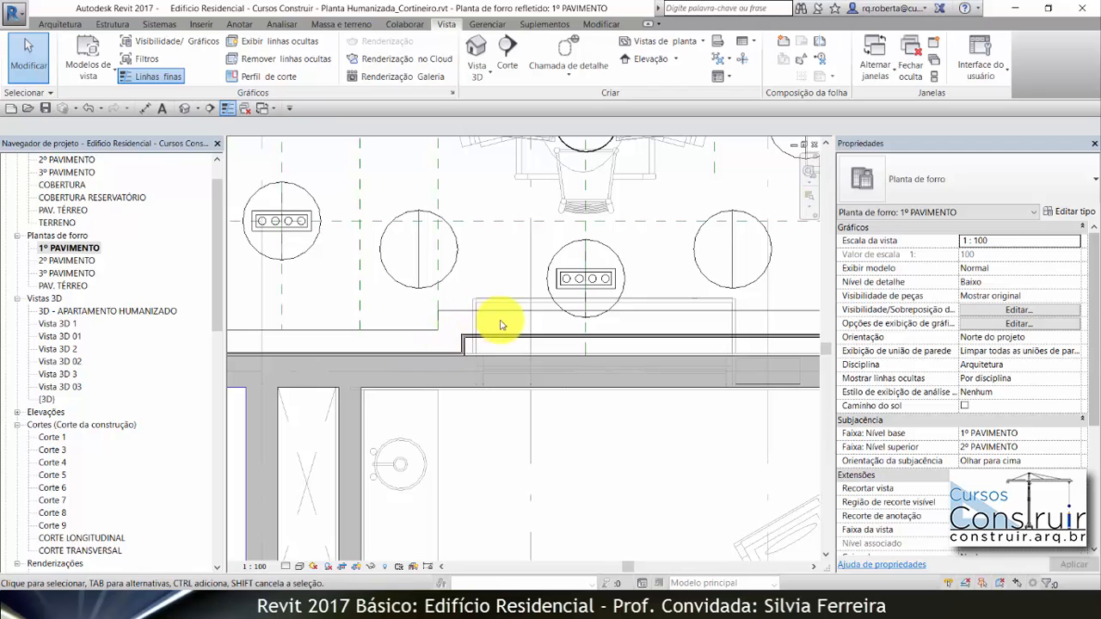
scroll(404, 326, "down", 3)
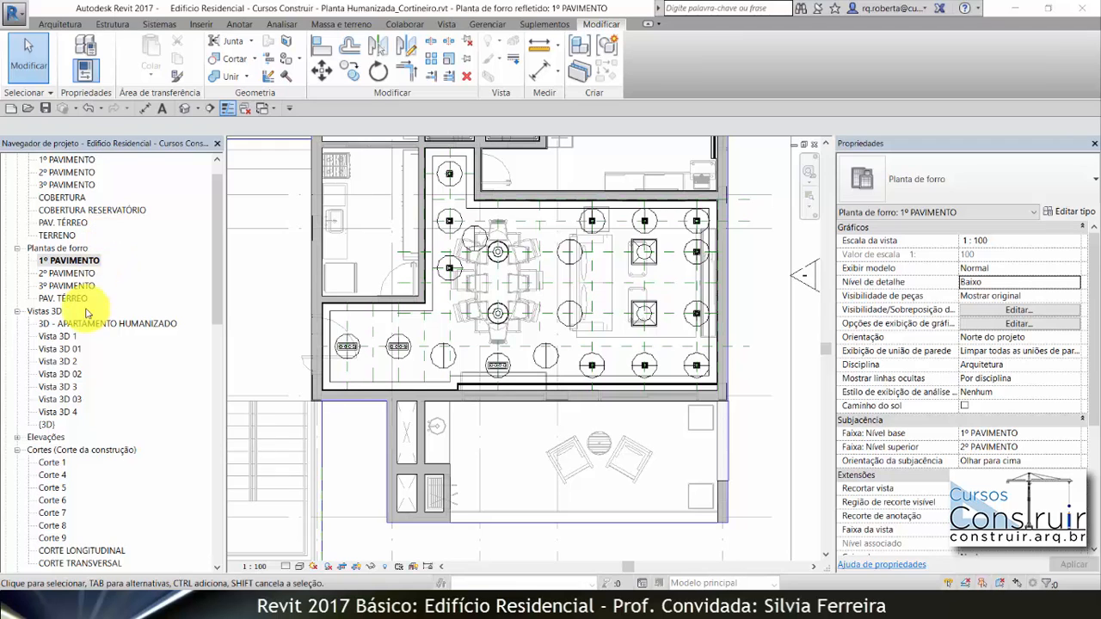
double_click(75, 349)
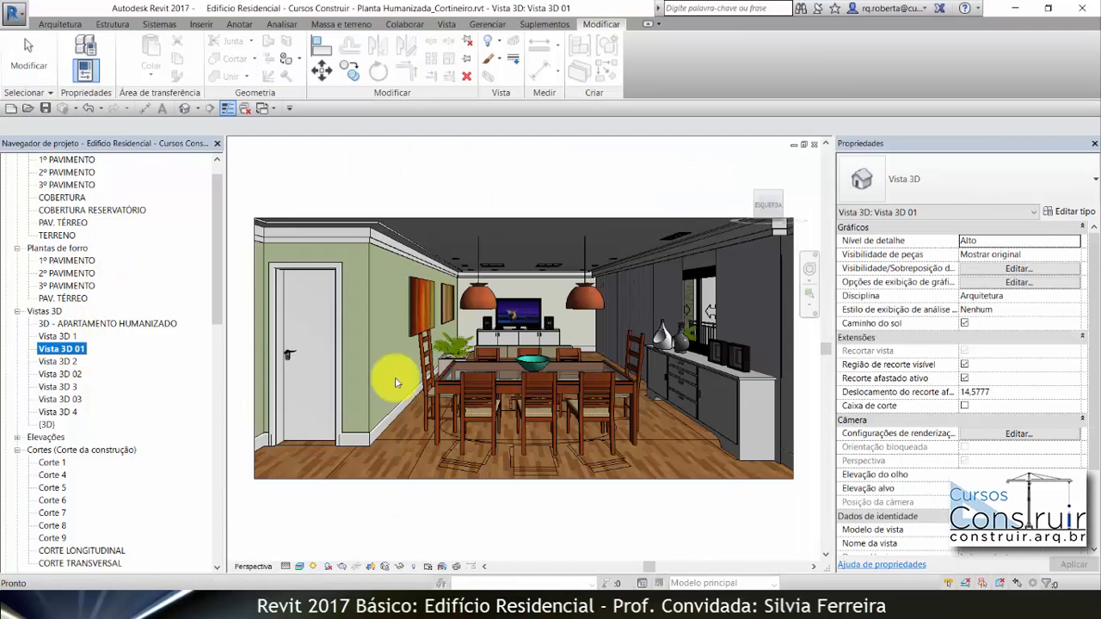
scroll(720, 215, "up", 3)
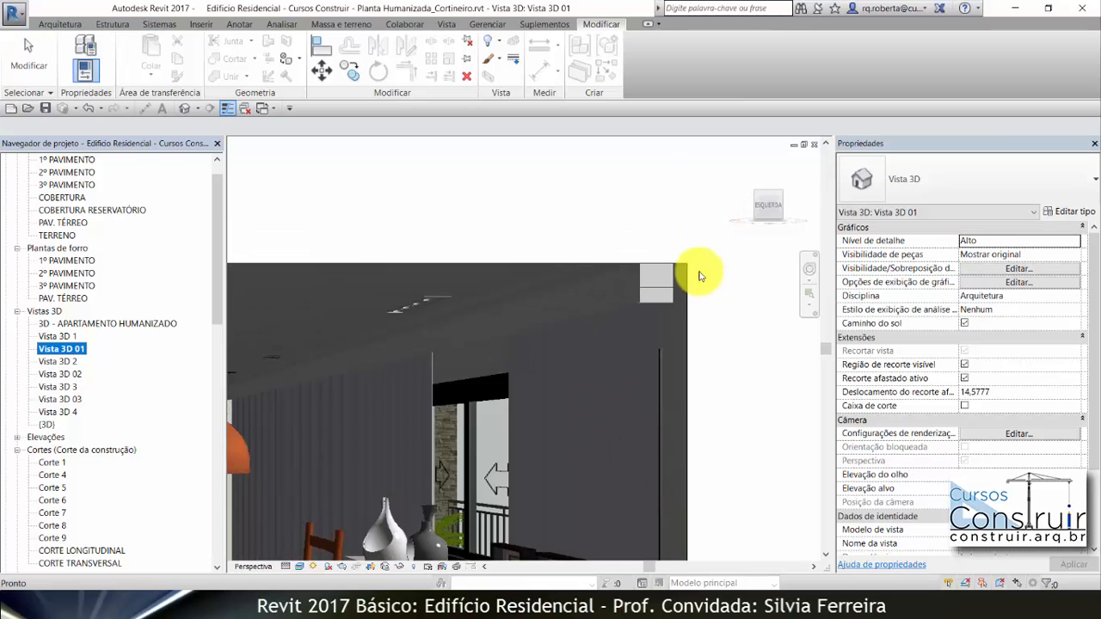
left_click(526, 226)
scroll(526, 226, "down", 1)
scroll(602, 327, "down", 2)
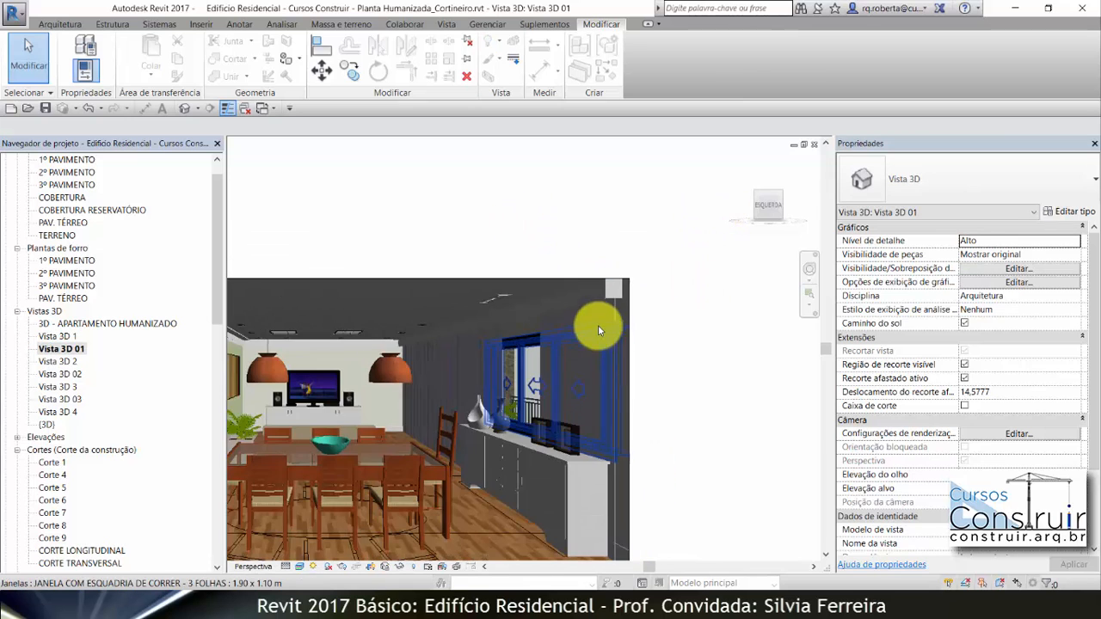
left_click(632, 439)
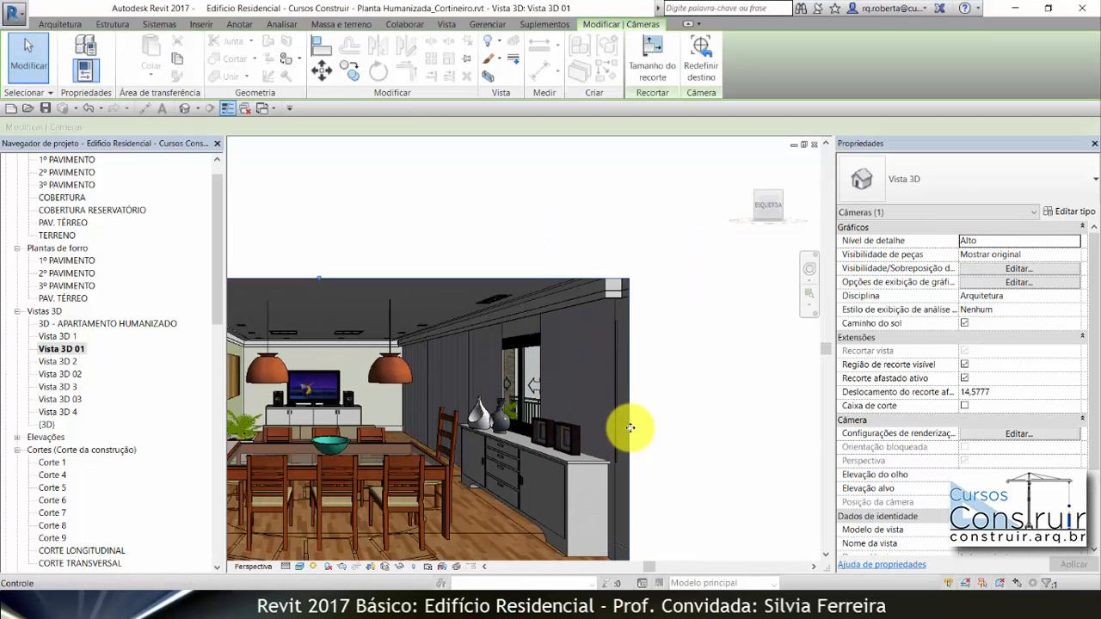
left_click_drag(629, 424, 709, 430)
left_click_drag(366, 281, 364, 227)
scroll(645, 256, "up", 4)
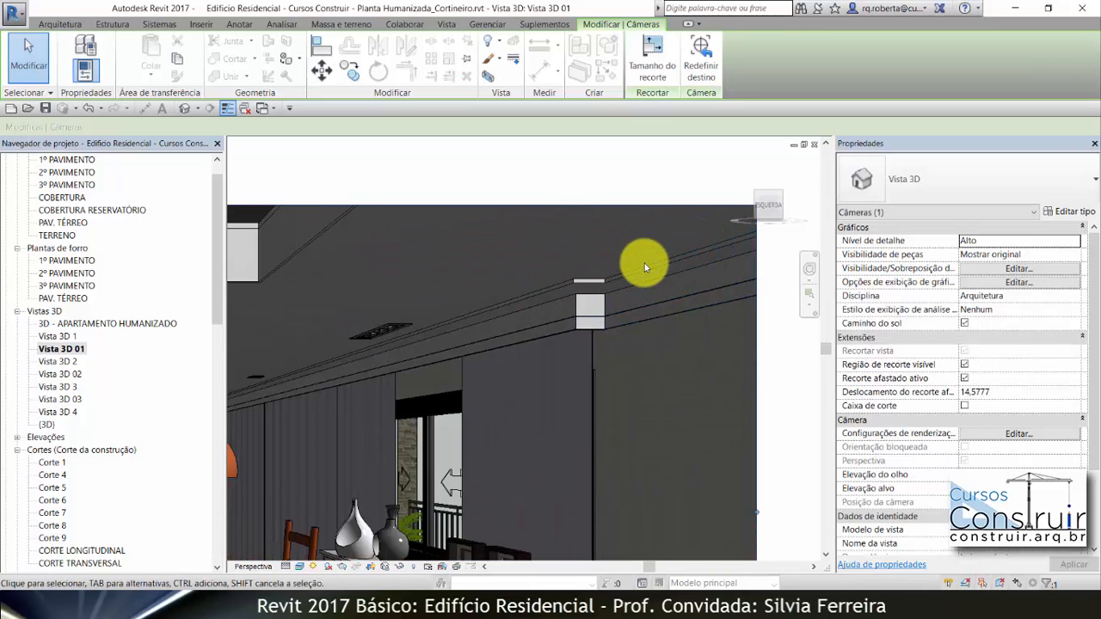
scroll(644, 264, "down", 3)
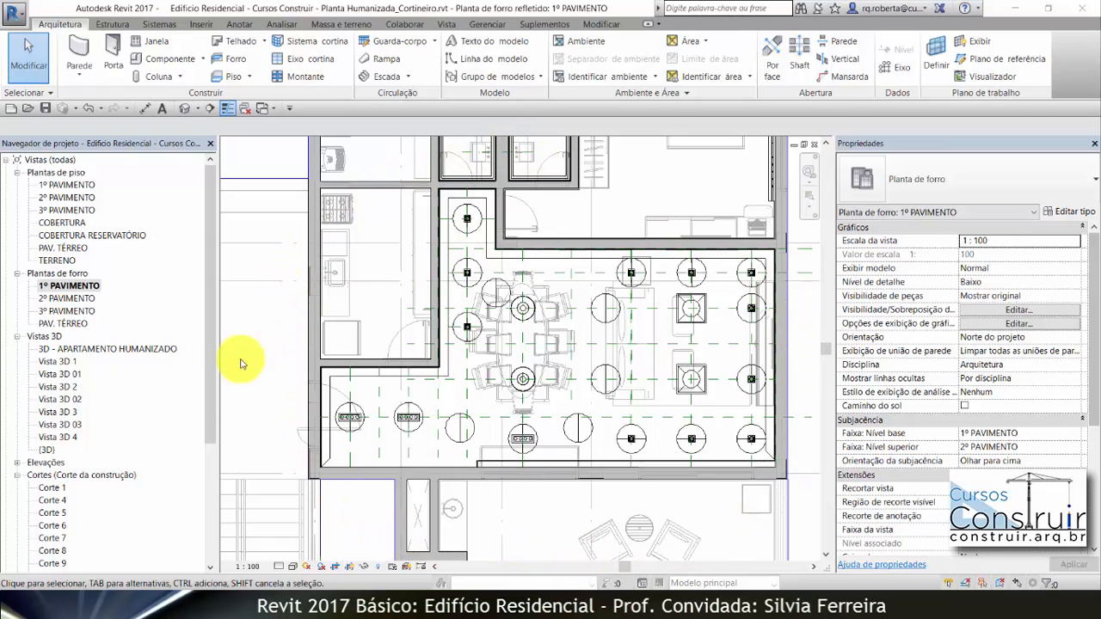
Step: Open section Corte 9 and examine the layer materials and thicknesses of the plasterboard ceiling's Forro de Gesso - Acartonado - Pintura Látex type
double_click(62, 564)
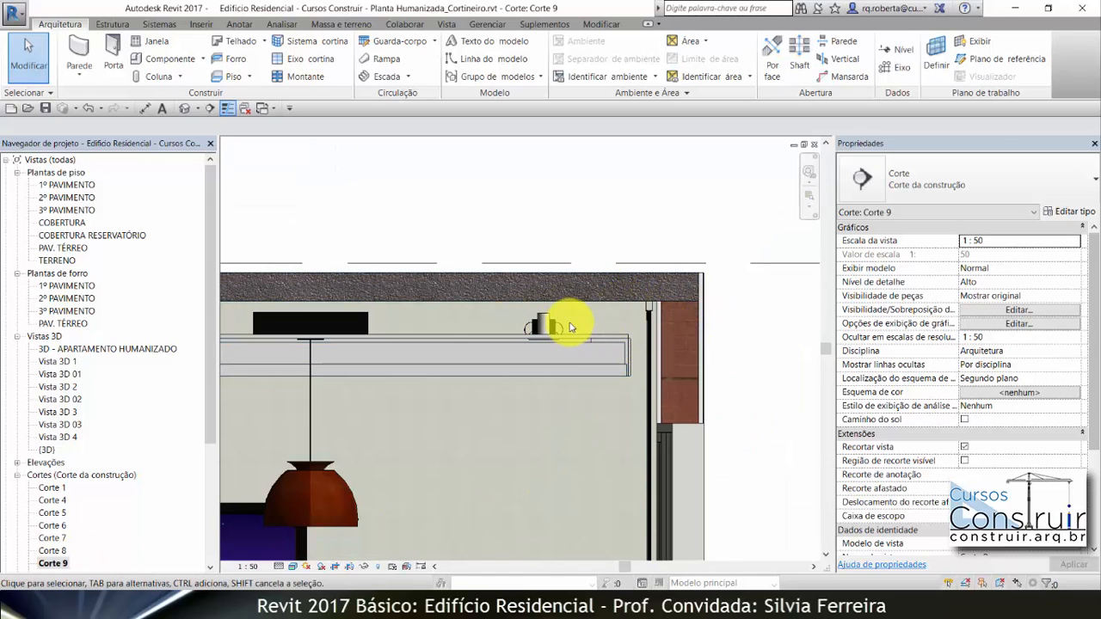
scroll(648, 333, "up", 2)
scroll(659, 307, "up", 2)
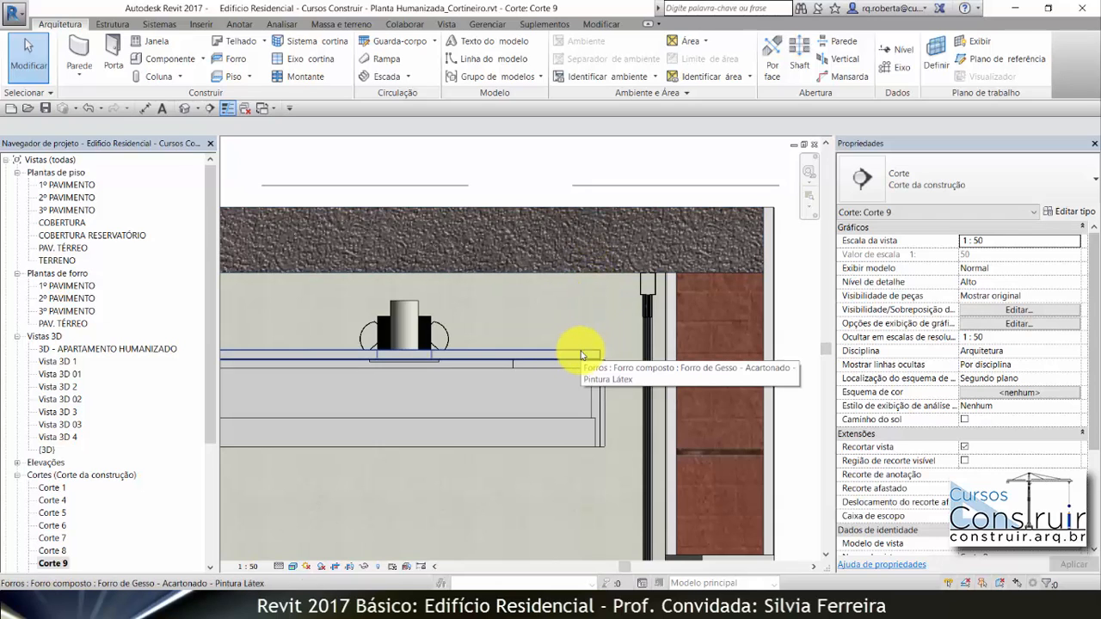
left_click(582, 355)
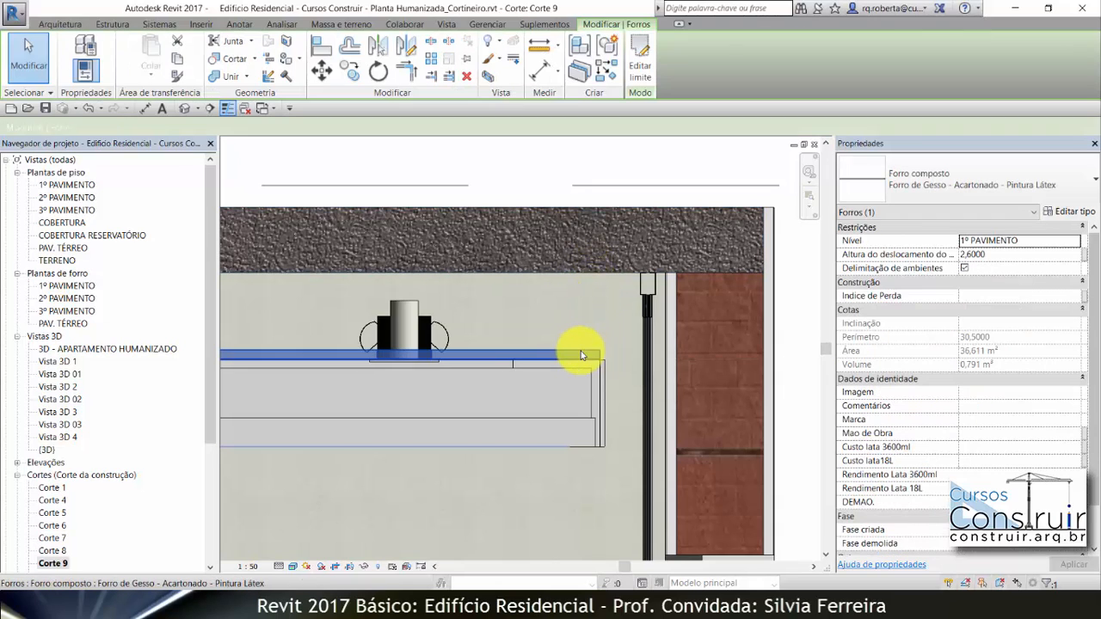
left_click(1088, 214)
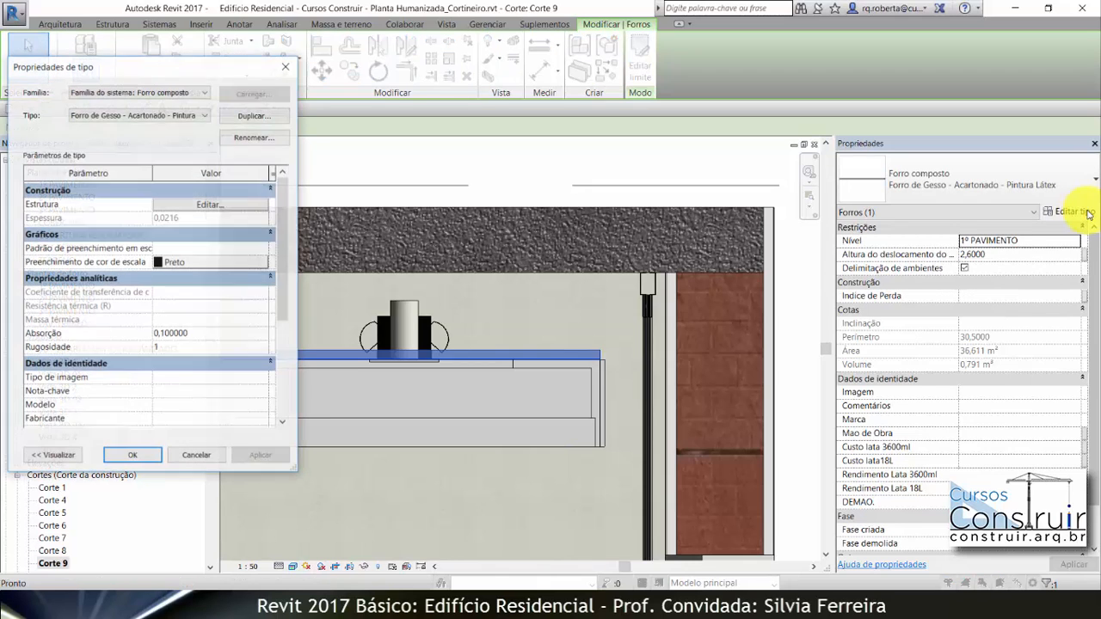
left_click(241, 204)
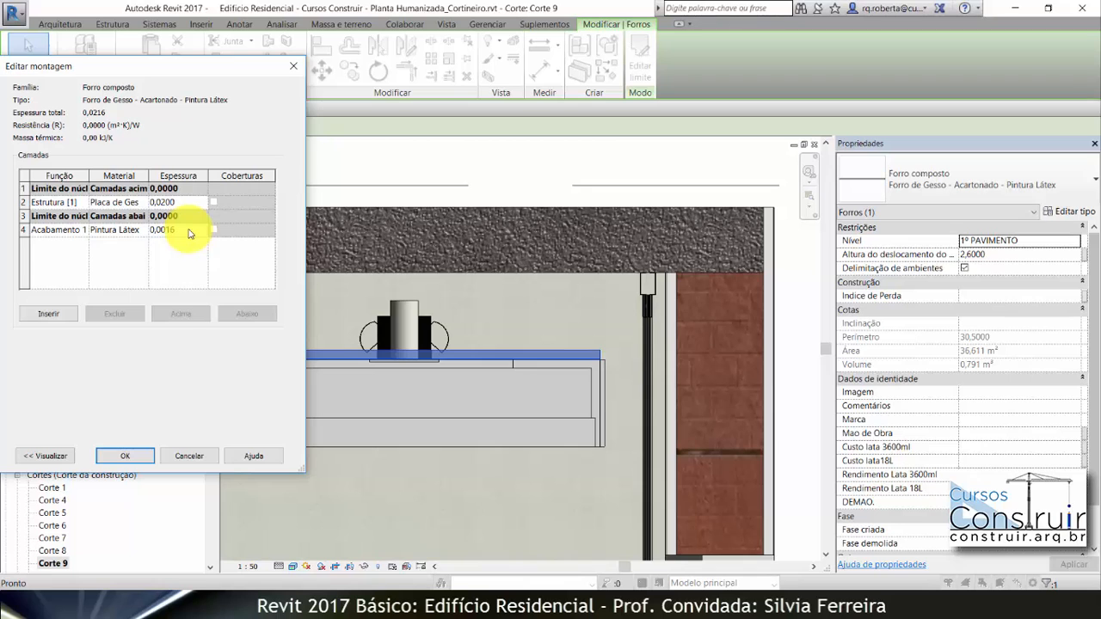
left_click(136, 458)
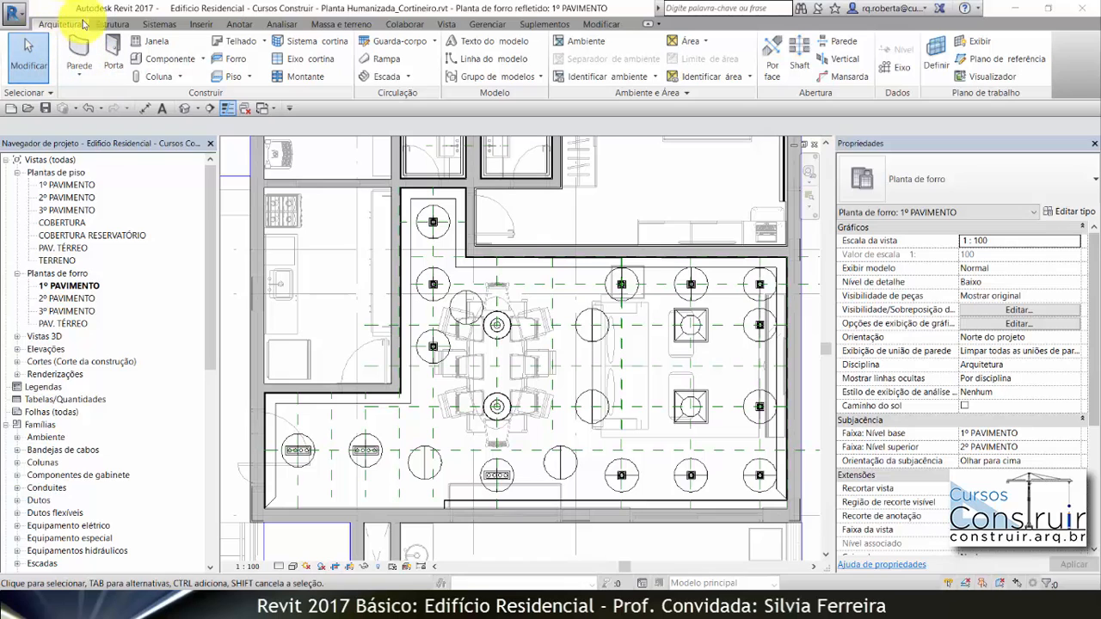
Step: In the 1º PAVIMENTO ceiling plan, start an architectural wall and duplicate the Genérica_1cm type as GESSO
left_click(82, 77)
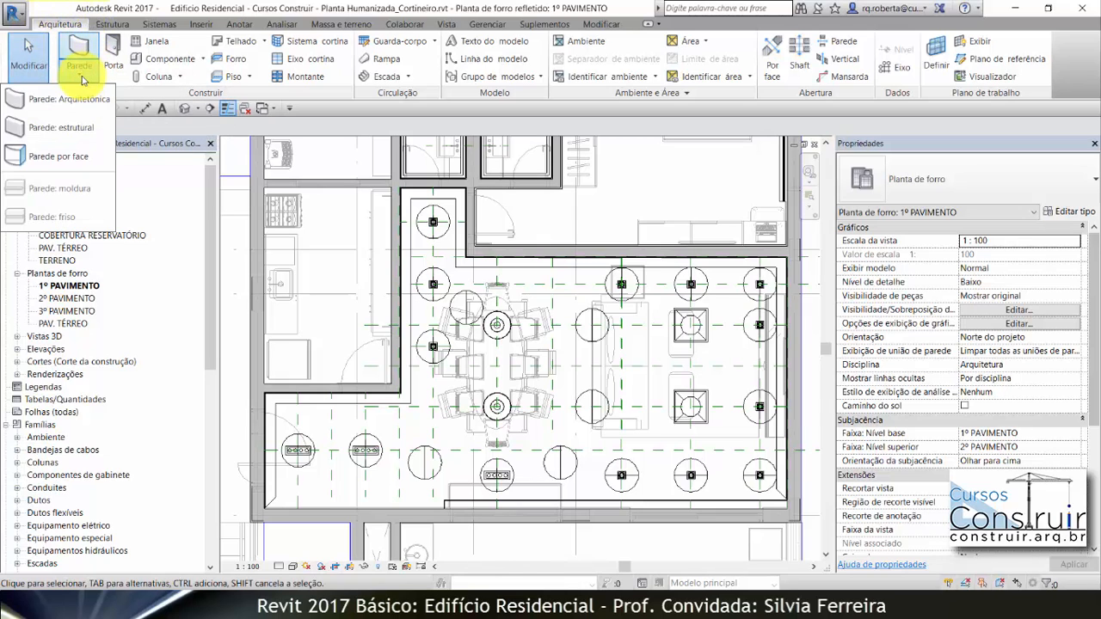
left_click(76, 99)
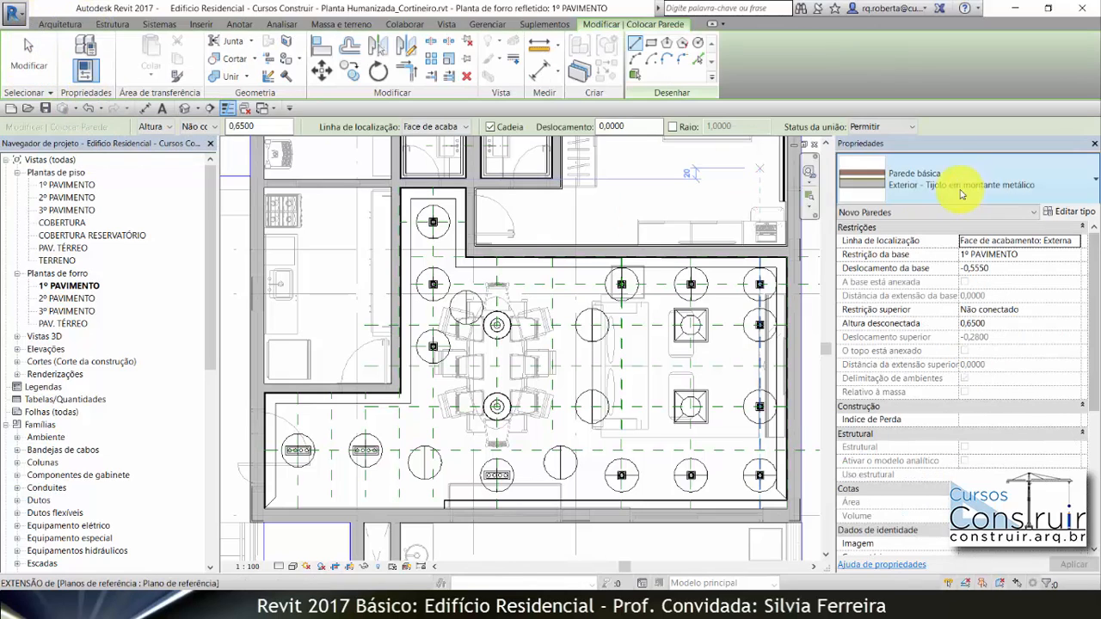
left_click(1041, 186)
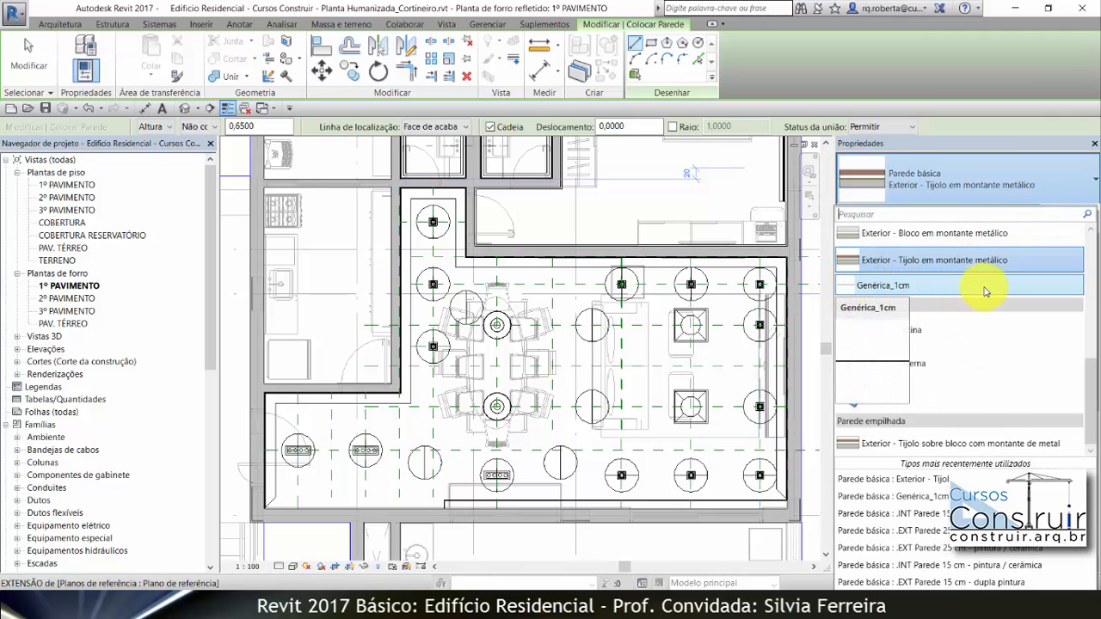
left_click(931, 293)
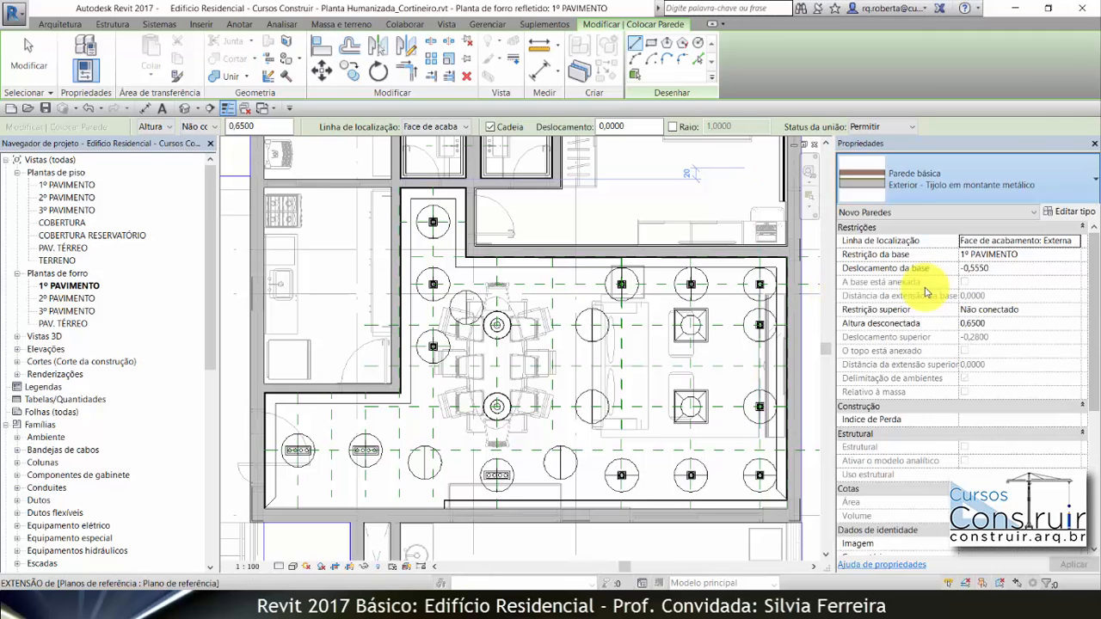
left_click(1081, 213)
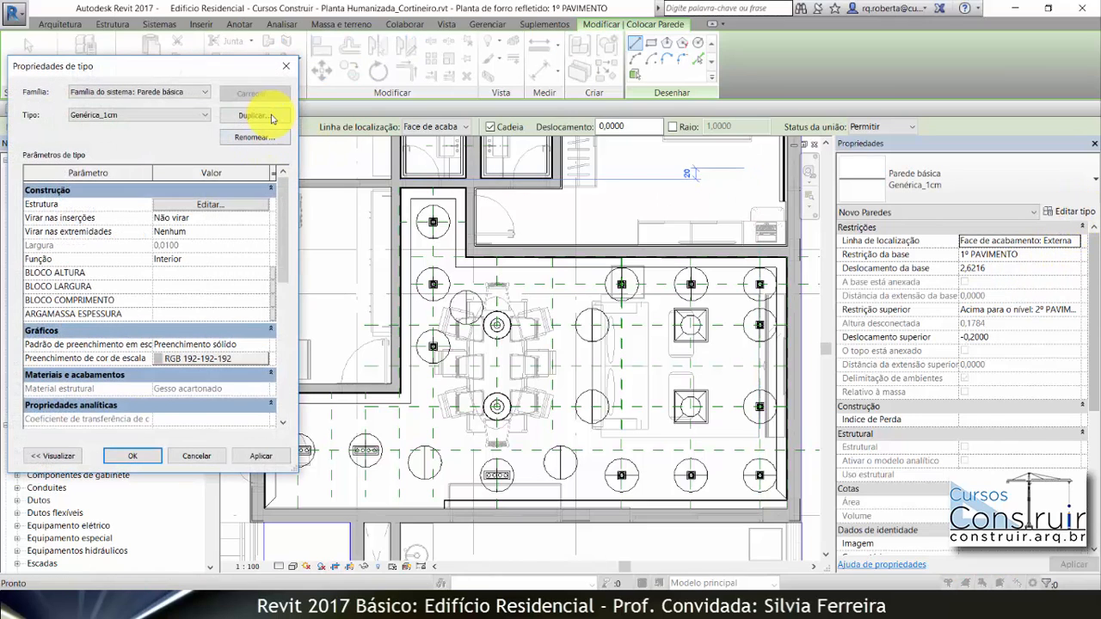
left_click(272, 118)
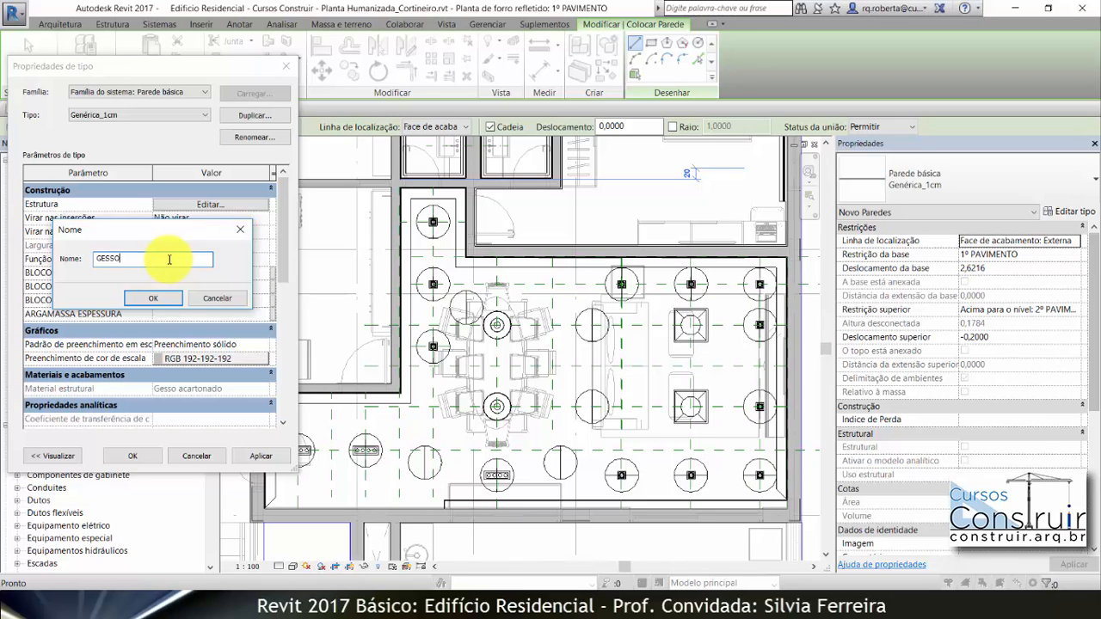
type("GESSO")
left_click(152, 298)
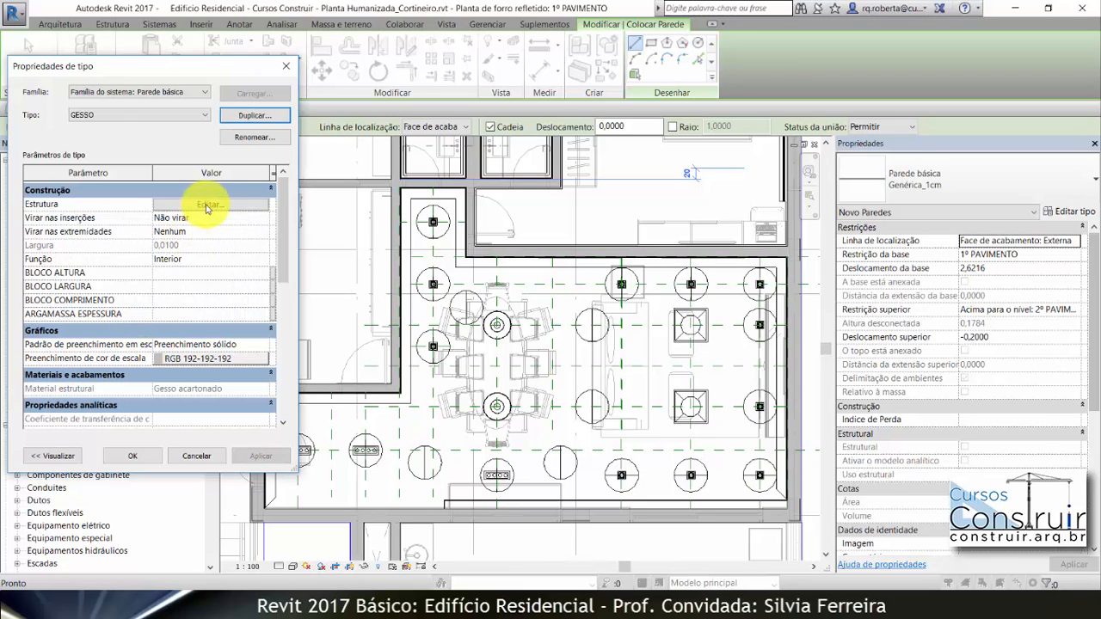
Step: Set the plasterboard structure layer of the GESSO wall type to a thickness of 0,02
left_click(206, 207)
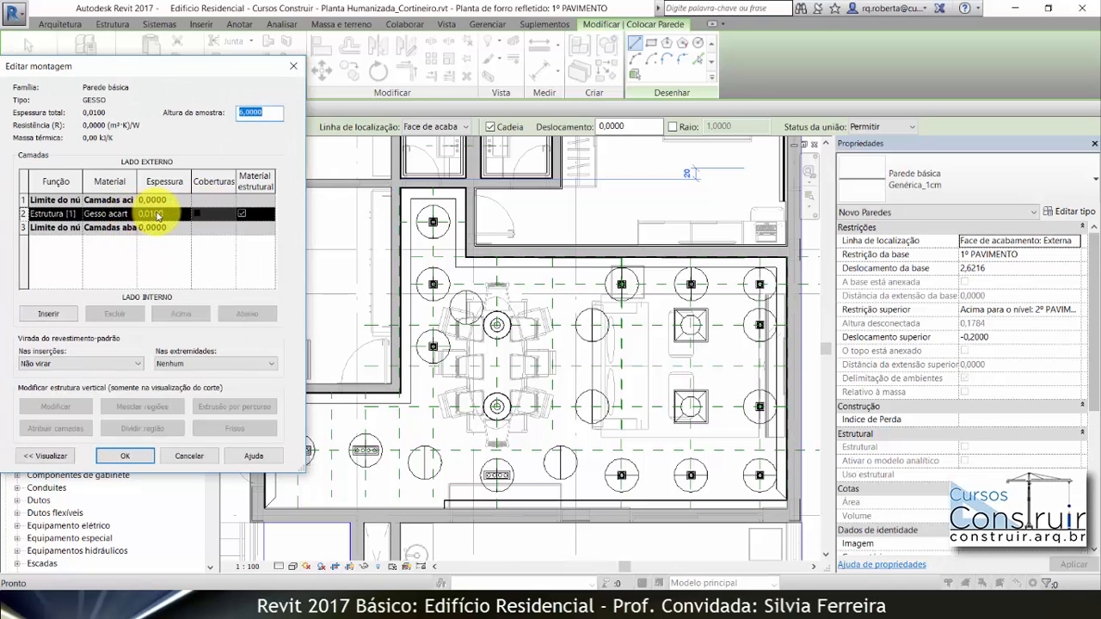
left_click(169, 213)
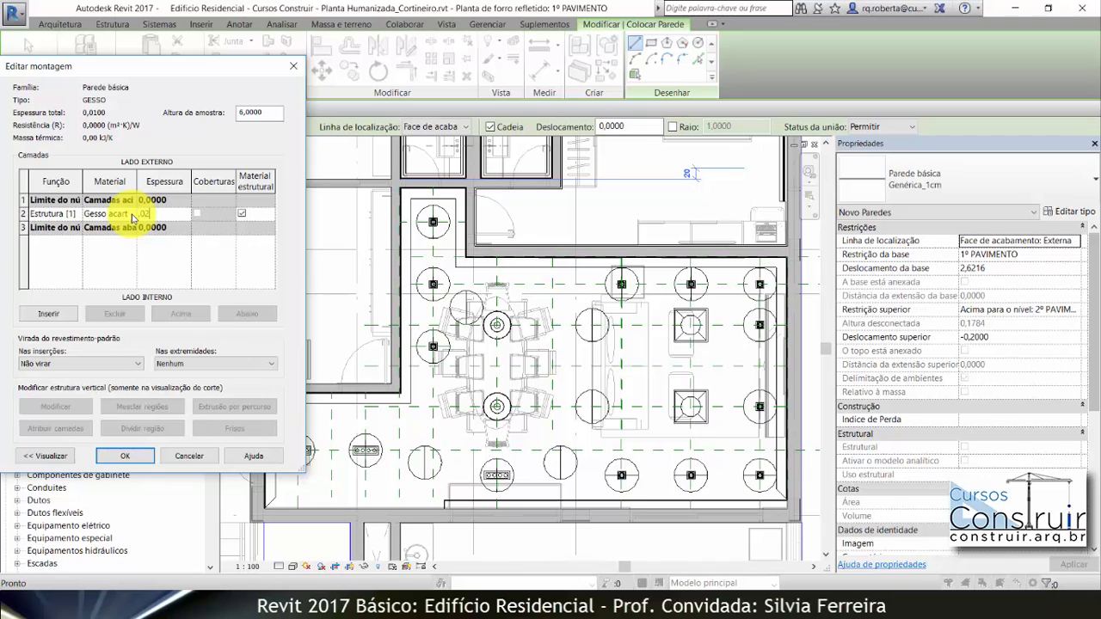
type("0,02")
Step: Insert a new layer in the GESSO wall assembly and place it outside the core boundary on the interior side
left_click(48, 313)
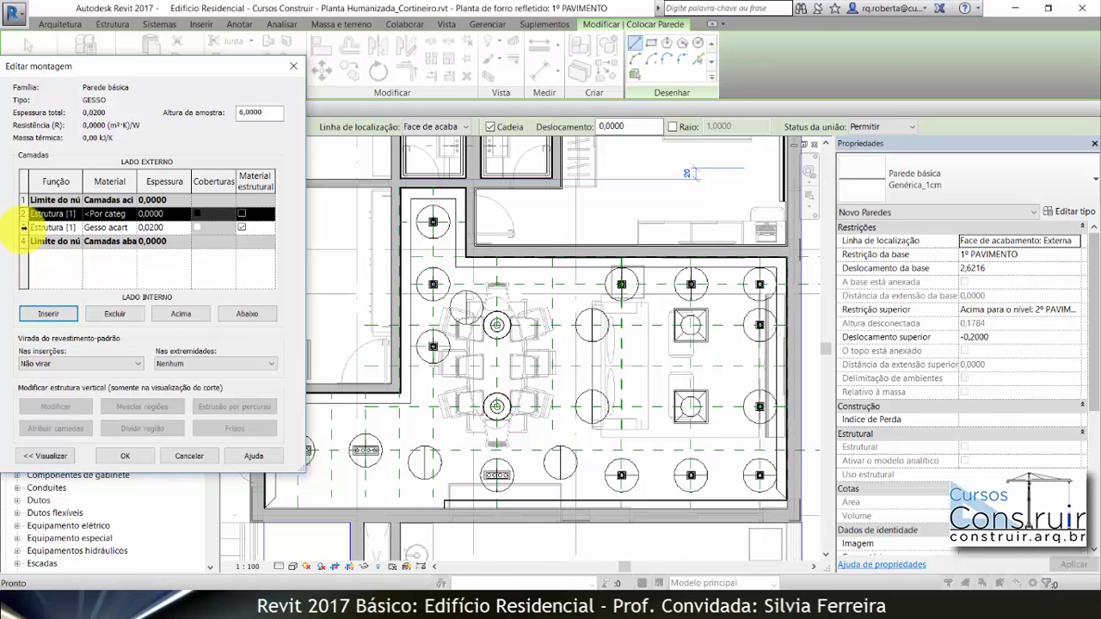
left_click(24, 227)
left_click(23, 214)
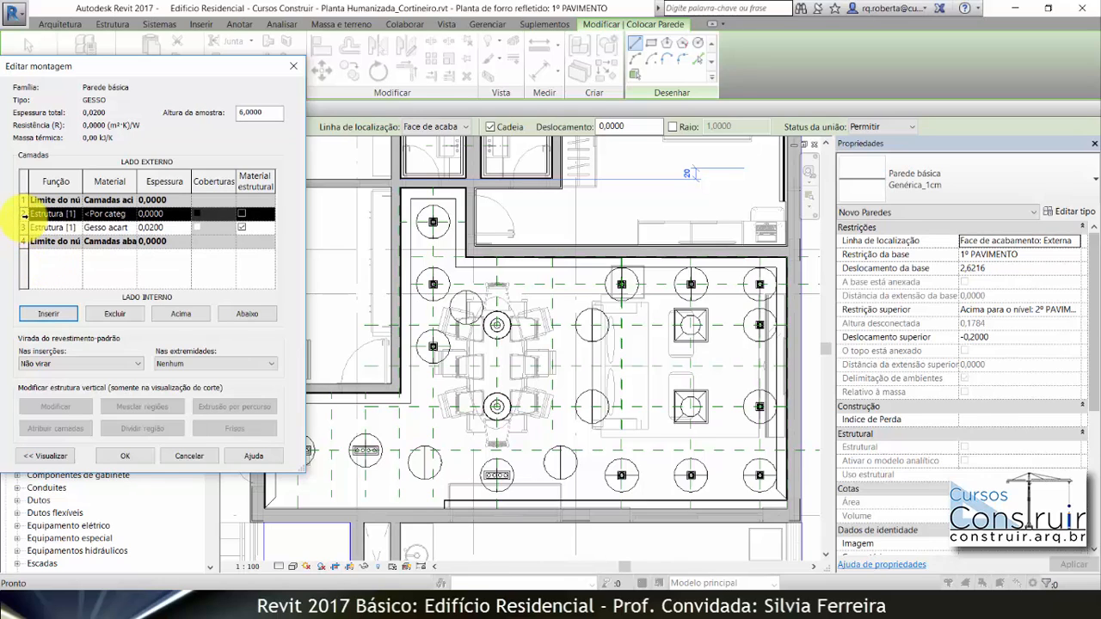
left_click(233, 315)
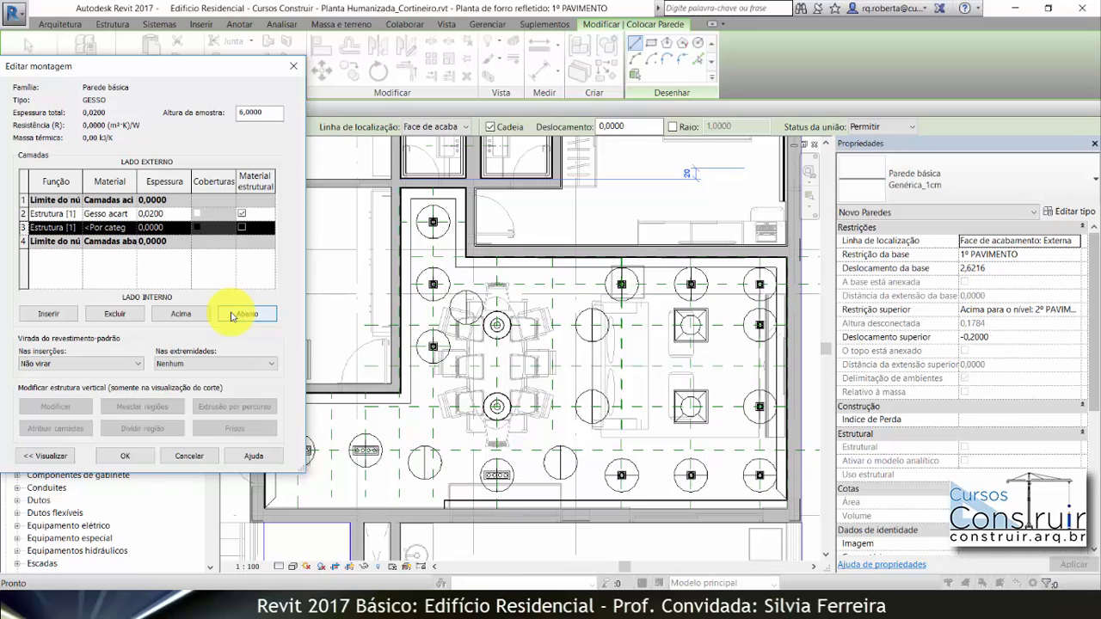
left_click(232, 315)
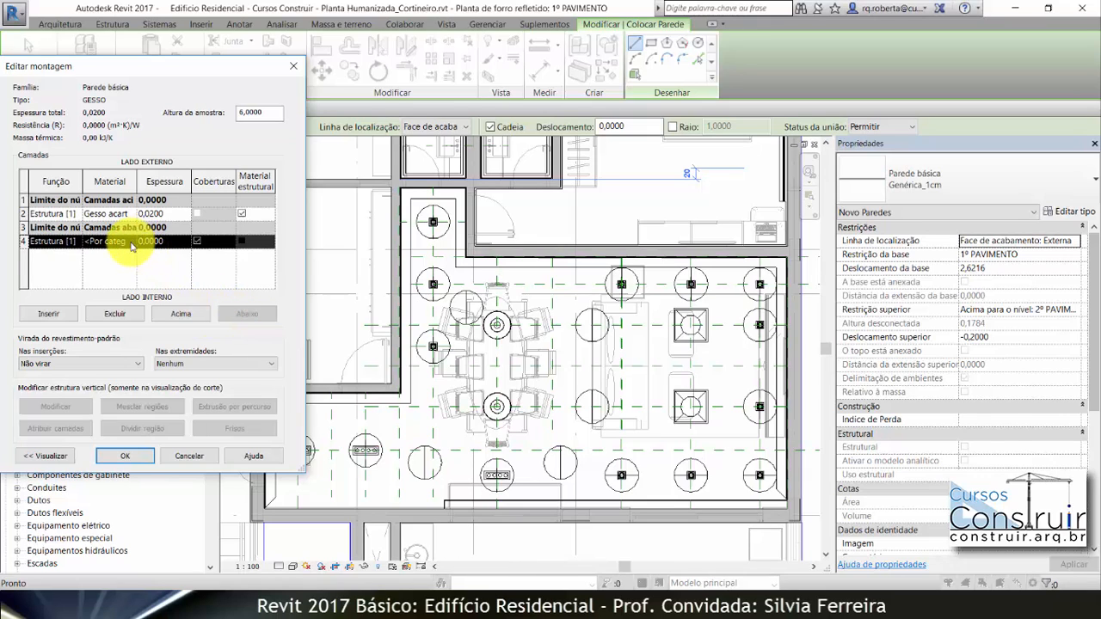
Step: Assign the Pintura Látex PVA material to the new interior layer and set its thickness to 0,0016
left_click(132, 245)
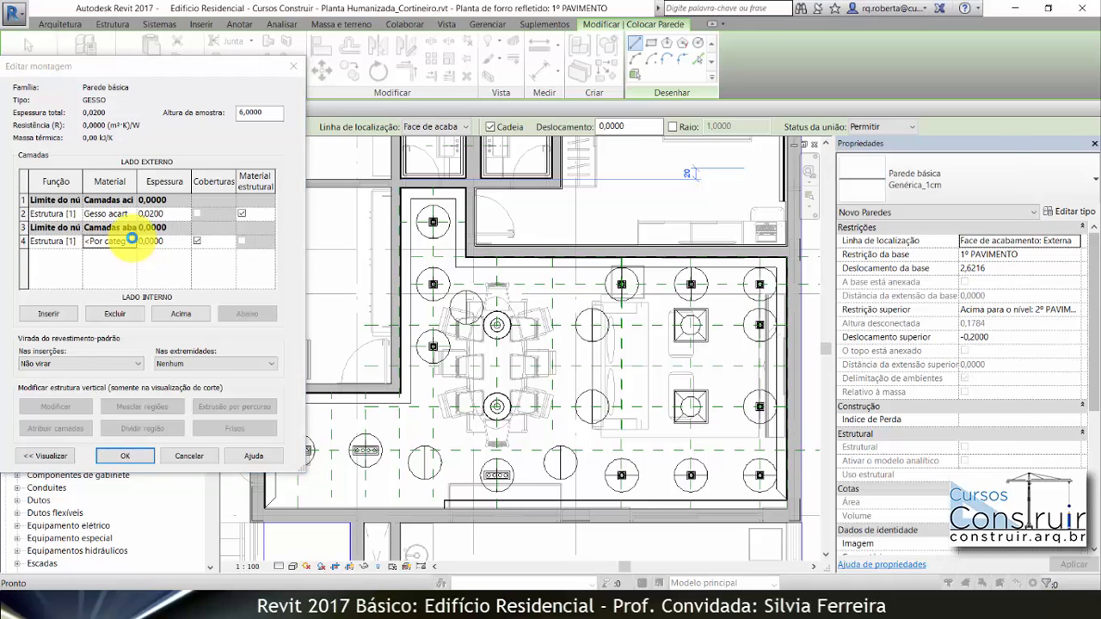
left_click(133, 242)
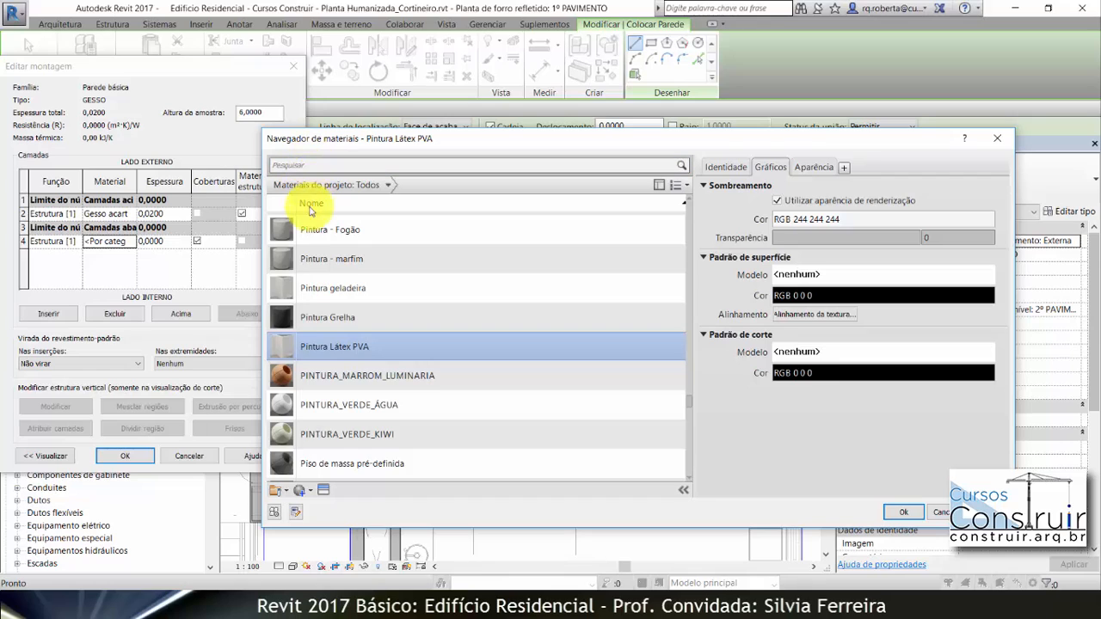
scroll(301, 258, "up", 1)
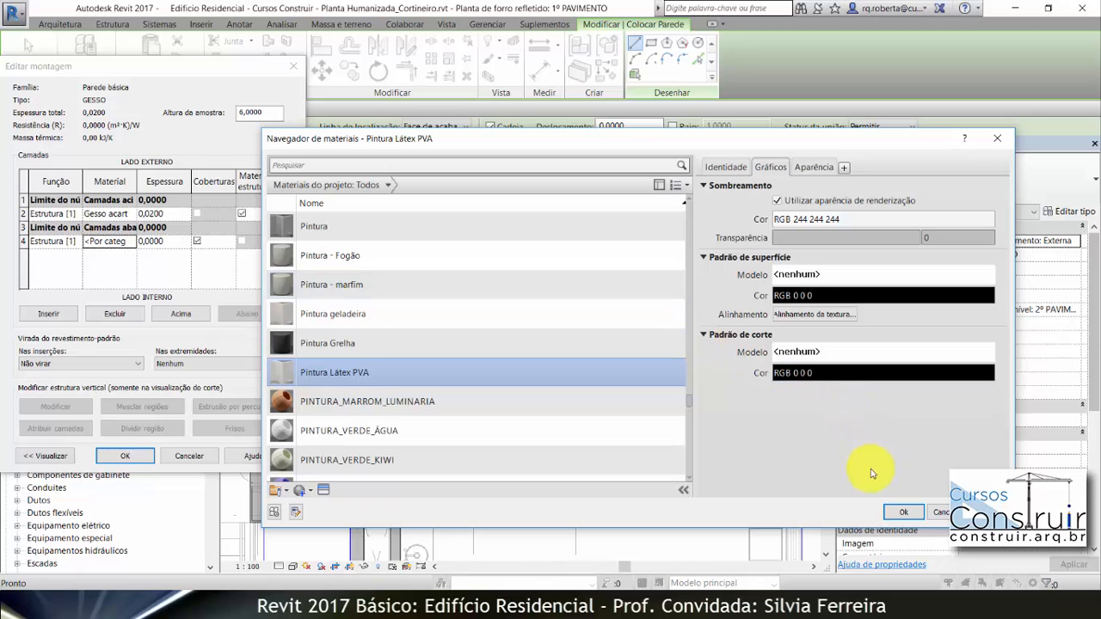
left_click(904, 513)
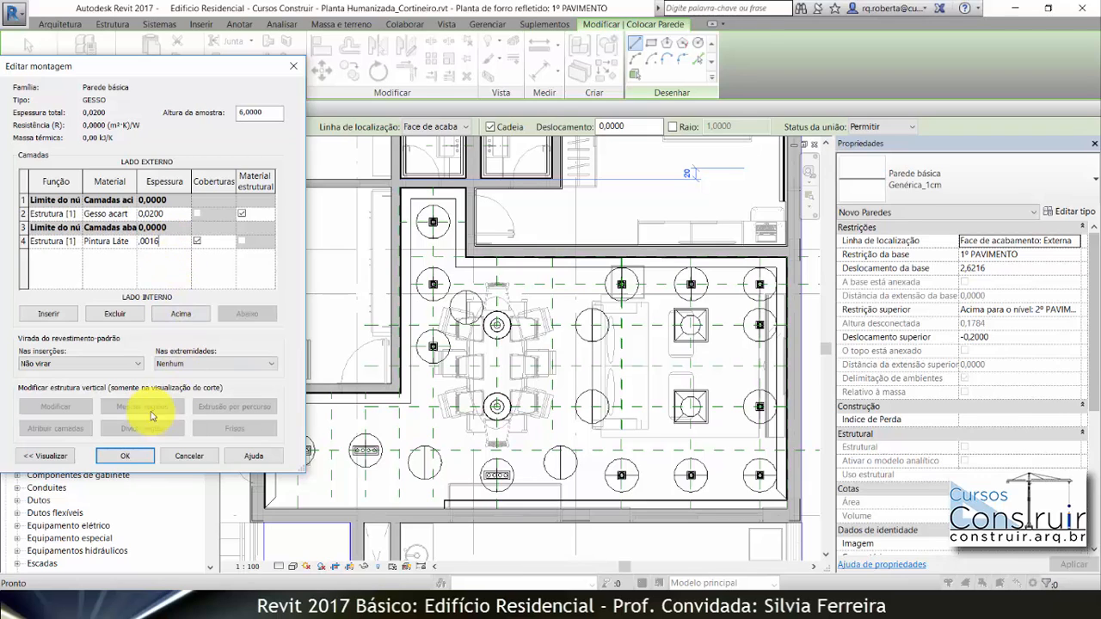
left_click(119, 459)
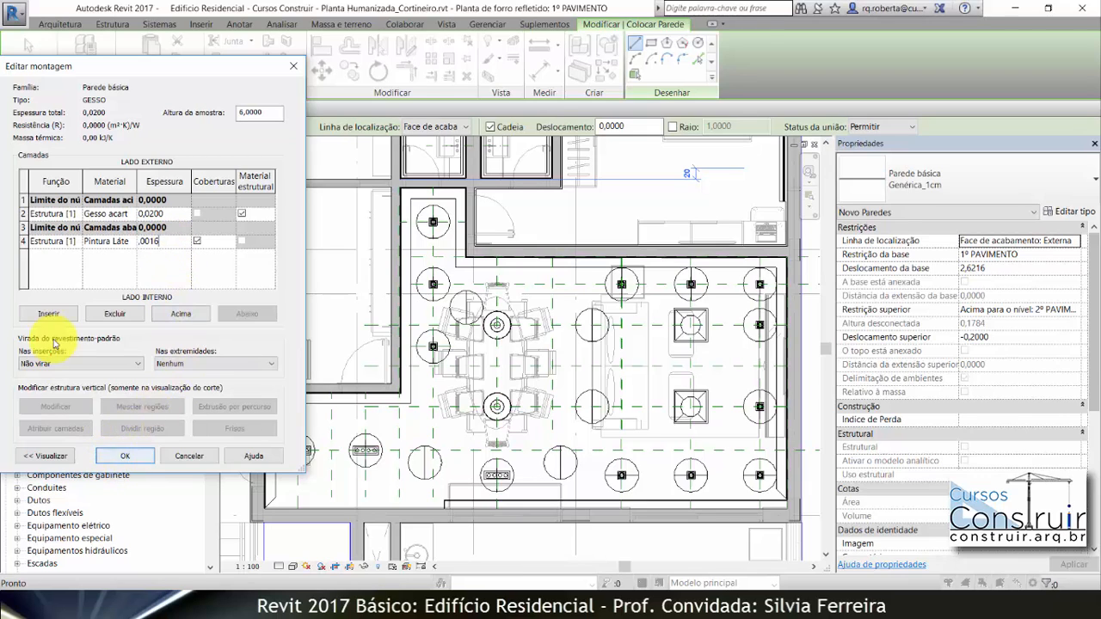
Step: Set the paint layer's function to Acabamento 2 [5] and accept the GESSO wall type definition
left_click(23, 241)
left_click(46, 242)
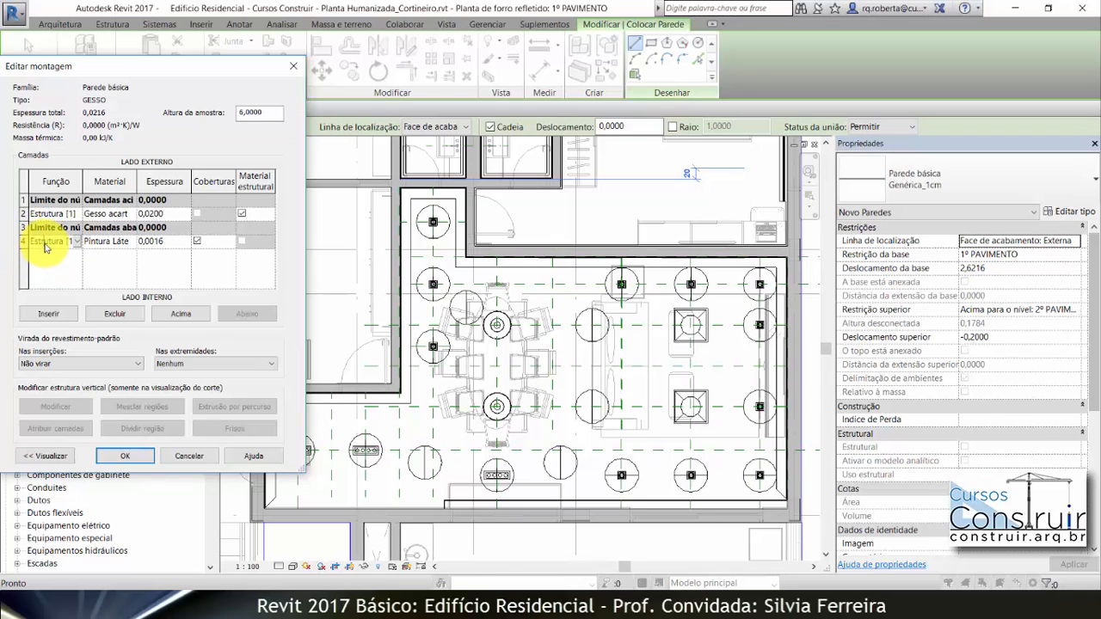
left_click(51, 242)
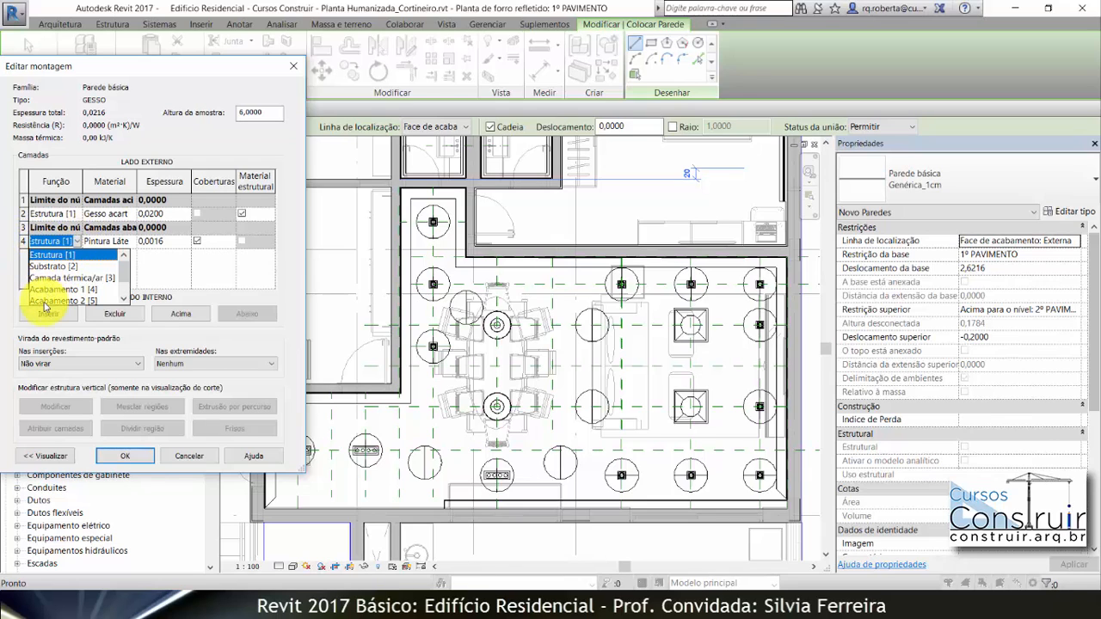
left_click(49, 301)
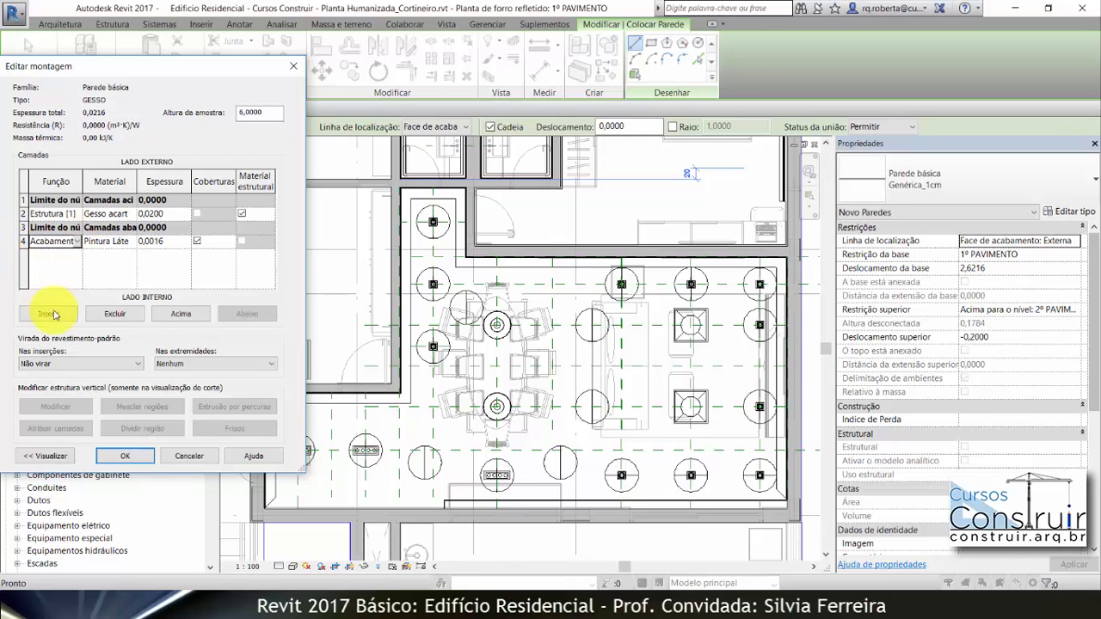
left_click(129, 457)
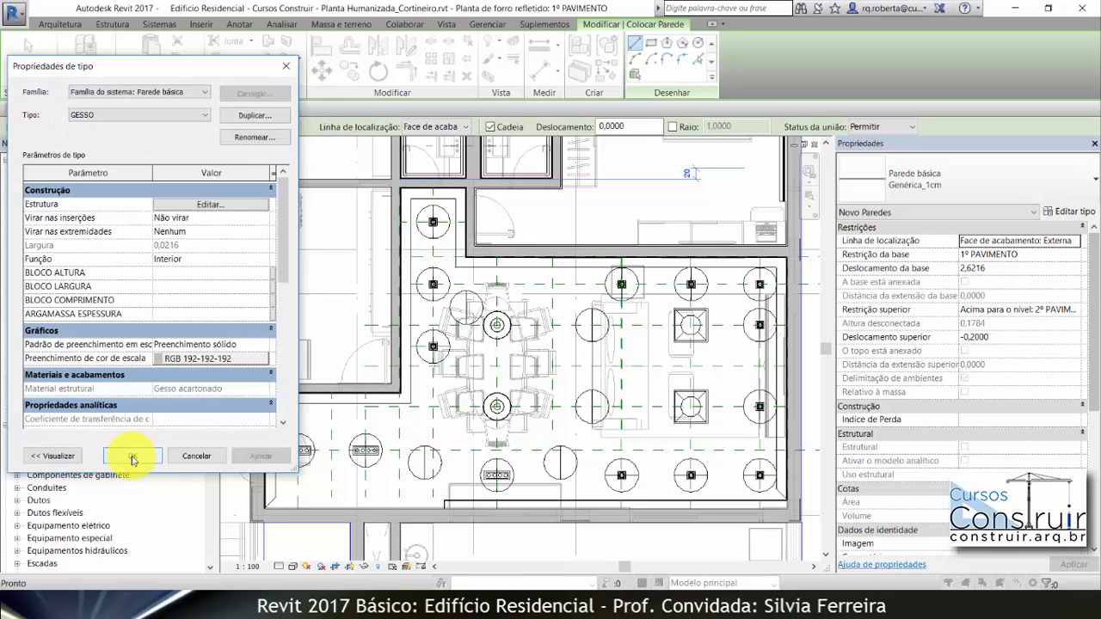
left_click(131, 459)
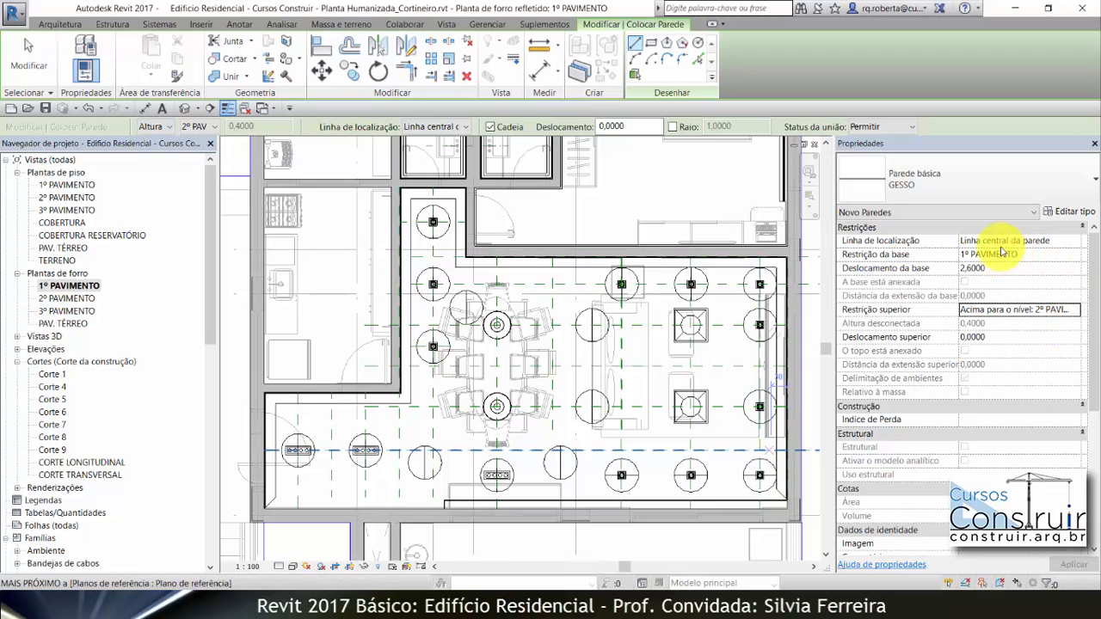
Step: Set the new GESSO wall's base offset to 2,6216, its top offset to -0,2 and its location line to Face de acabamento: Externa
left_click(1003, 270)
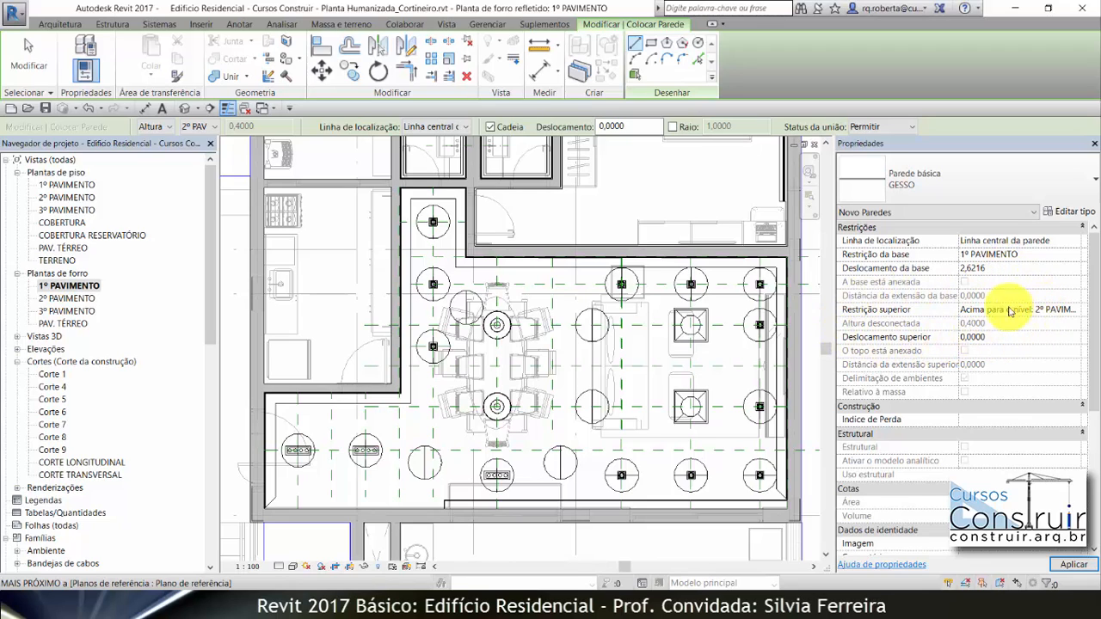
left_click(1074, 314)
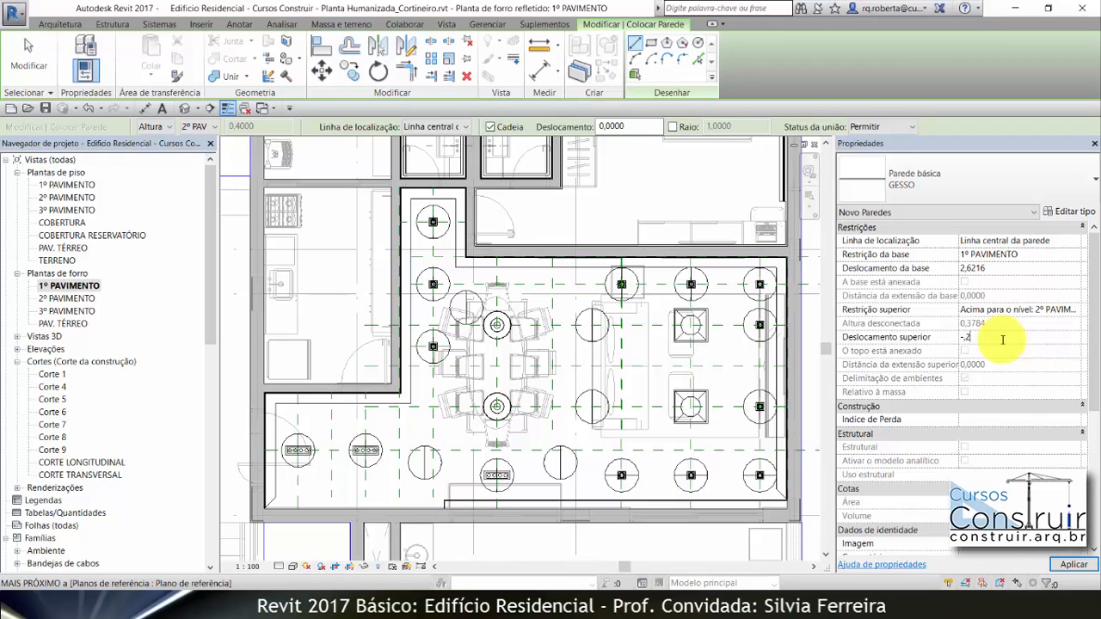
left_click(1073, 565)
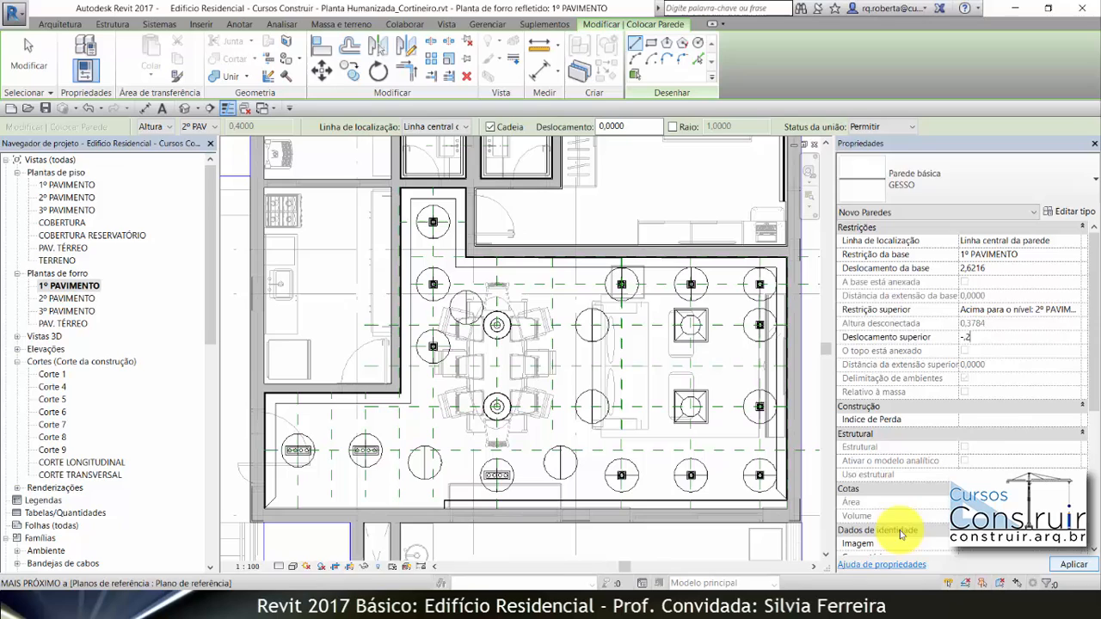
left_click(469, 127)
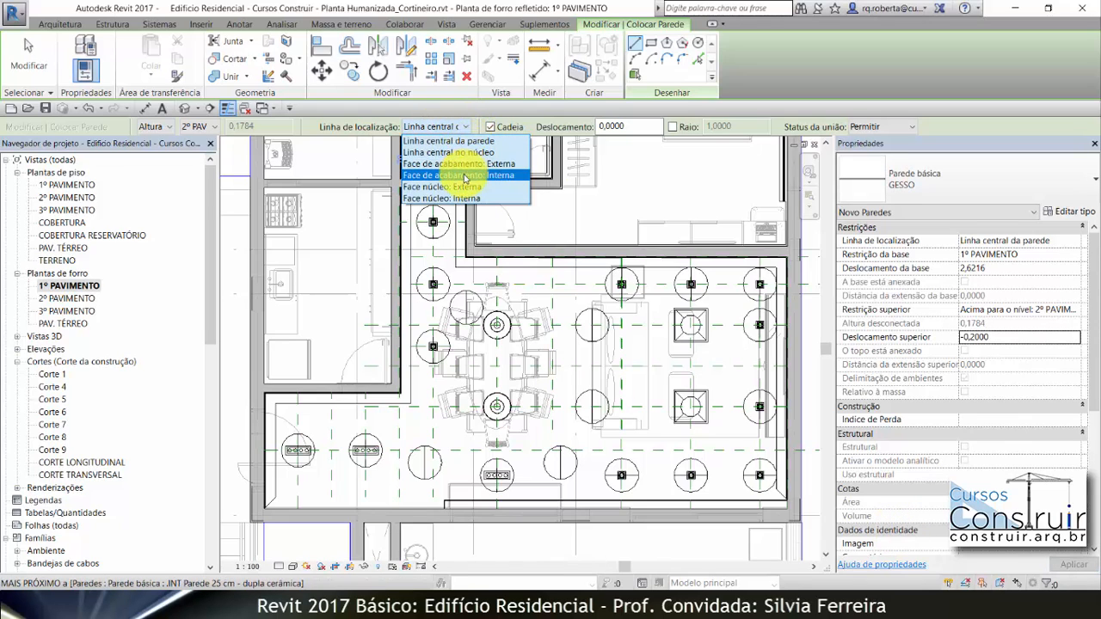
left_click(464, 163)
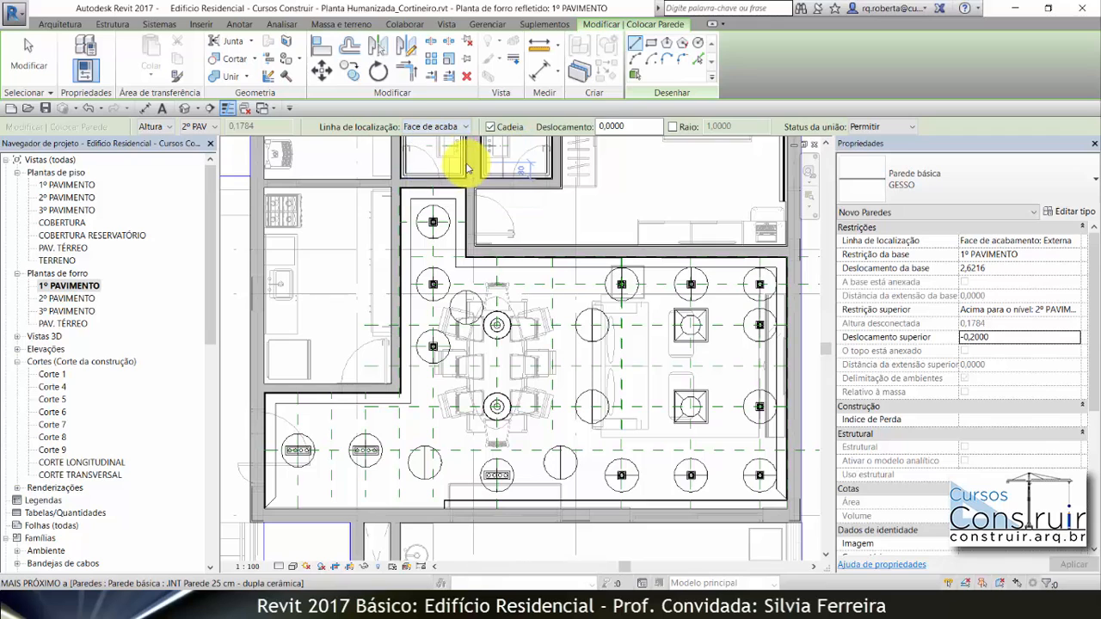
scroll(778, 539, "up", 5)
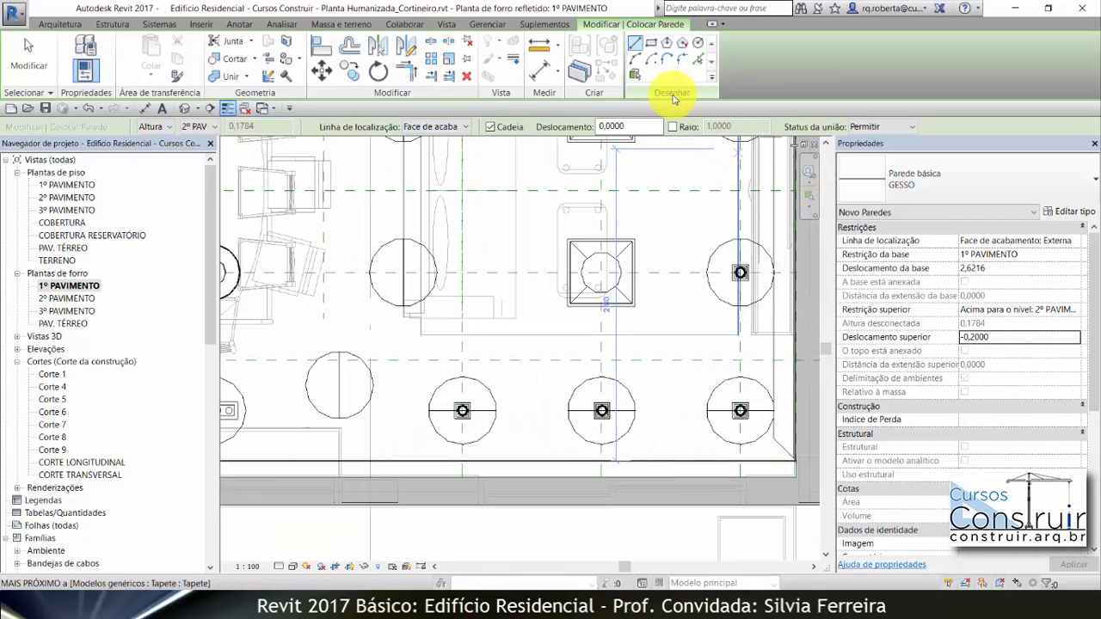
Step: Draw the GESSO wall along the curtain recess edge, from the right-hand room corner to the recess's left corner and back to the balcony wall
scroll(805, 465, "up", 6)
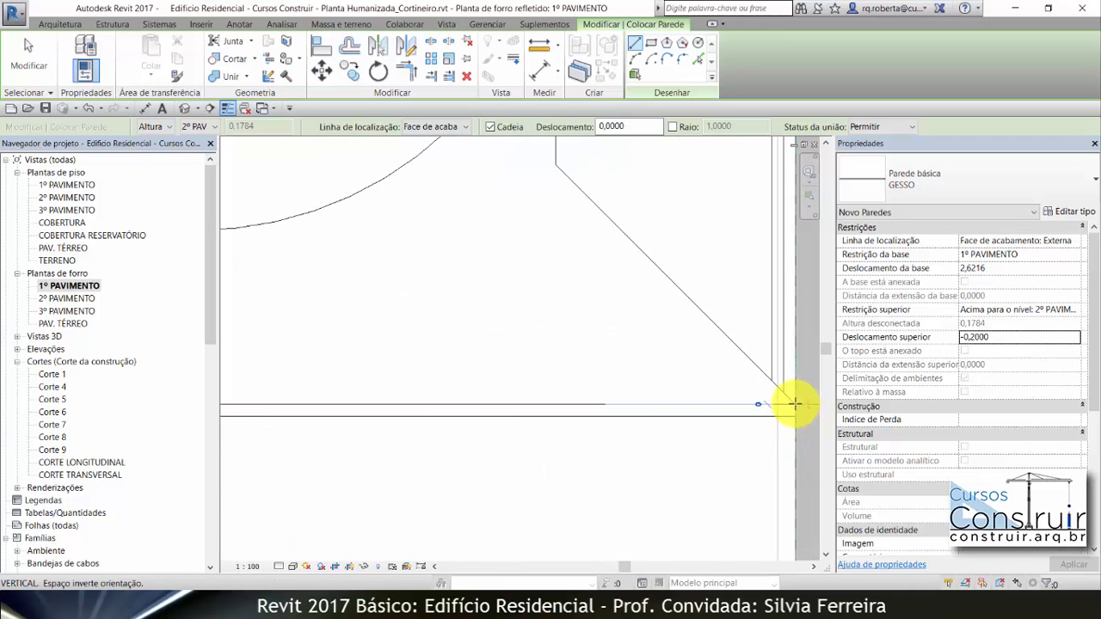
left_click(798, 401)
scroll(802, 387, "down", 3)
scroll(802, 379, "down", 3)
scroll(413, 370, "up", 6)
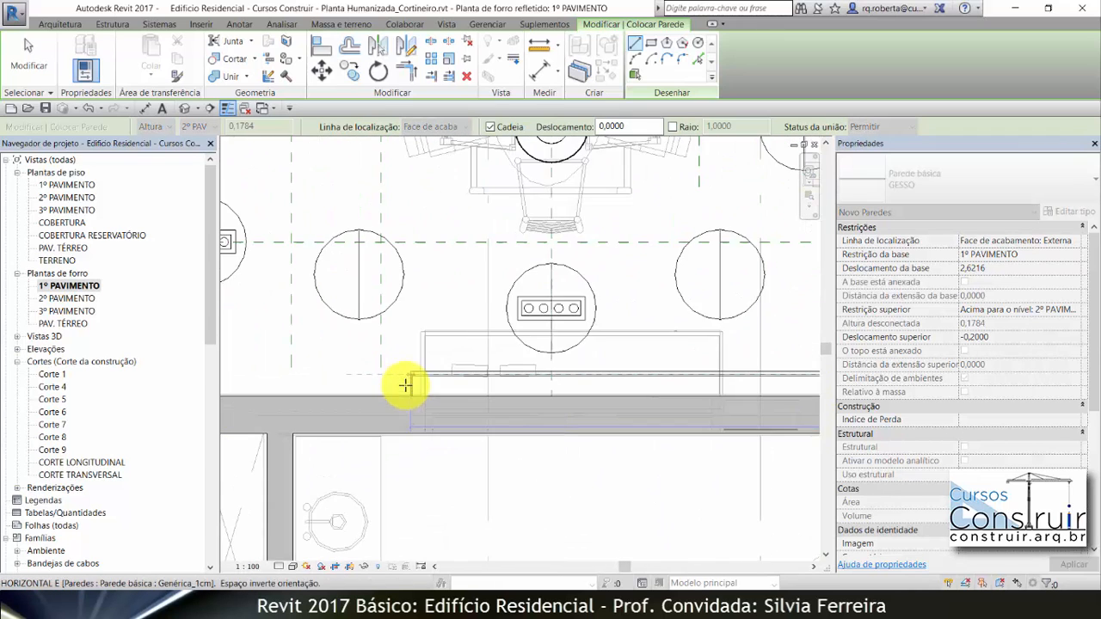
left_click(427, 342)
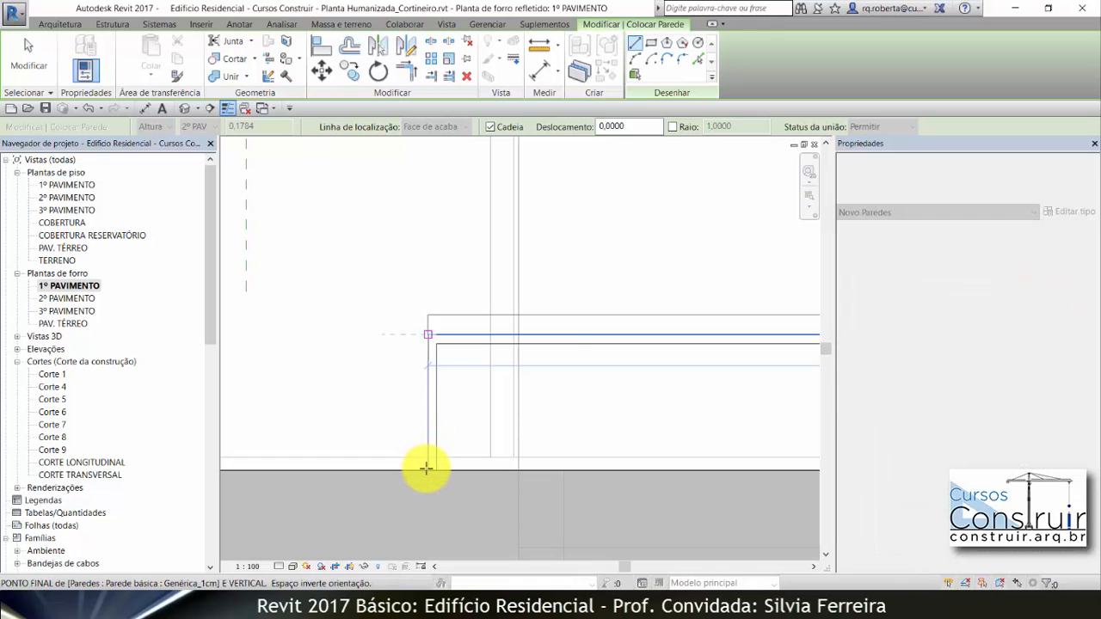
left_click(427, 470)
Step: Inspect the new GESSO wall's fit between the slab and the plaster ceiling in section Corte 9
double_click(52, 450)
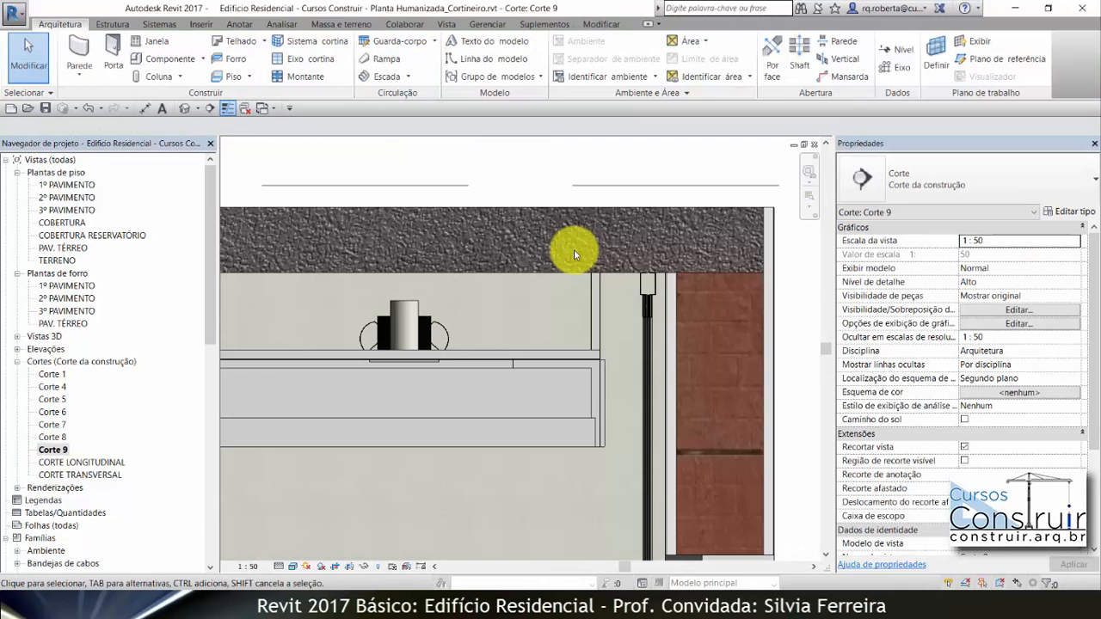
left_click(603, 310)
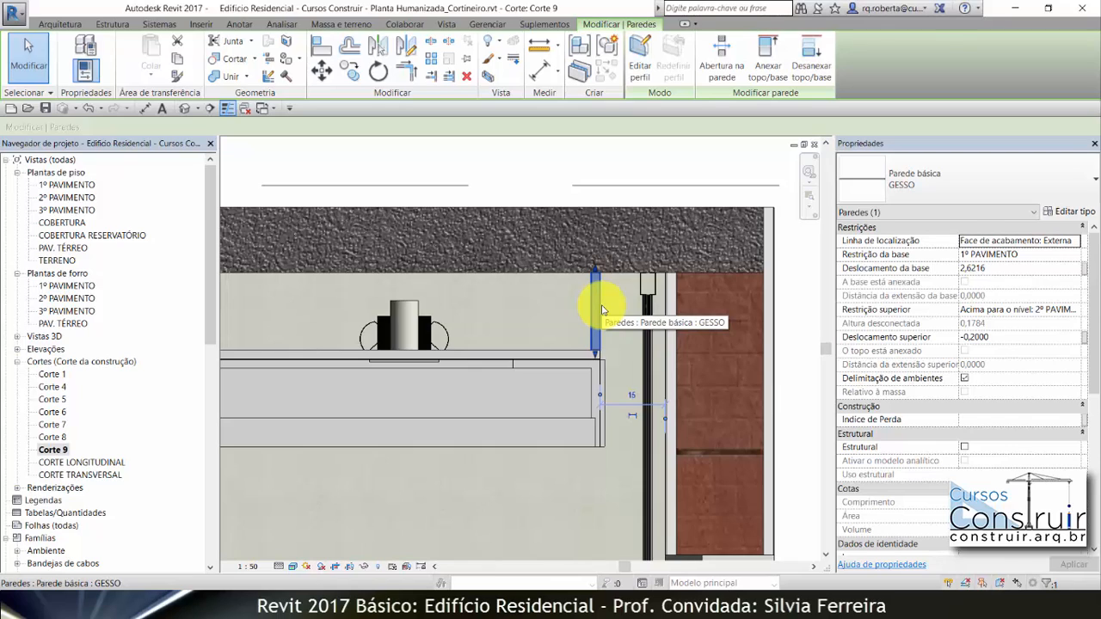
key("Escape")
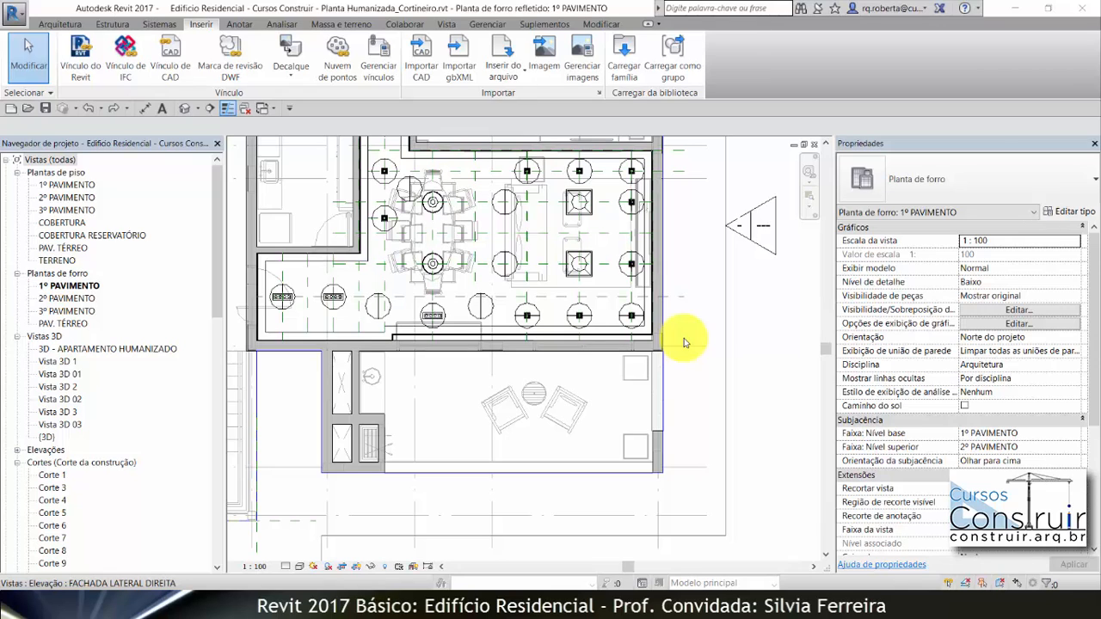
Step: Load the Cortina_Fina.rfa family and place one MÓDULO curtain in the left end of the ceiling's curtain recess
left_click(625, 58)
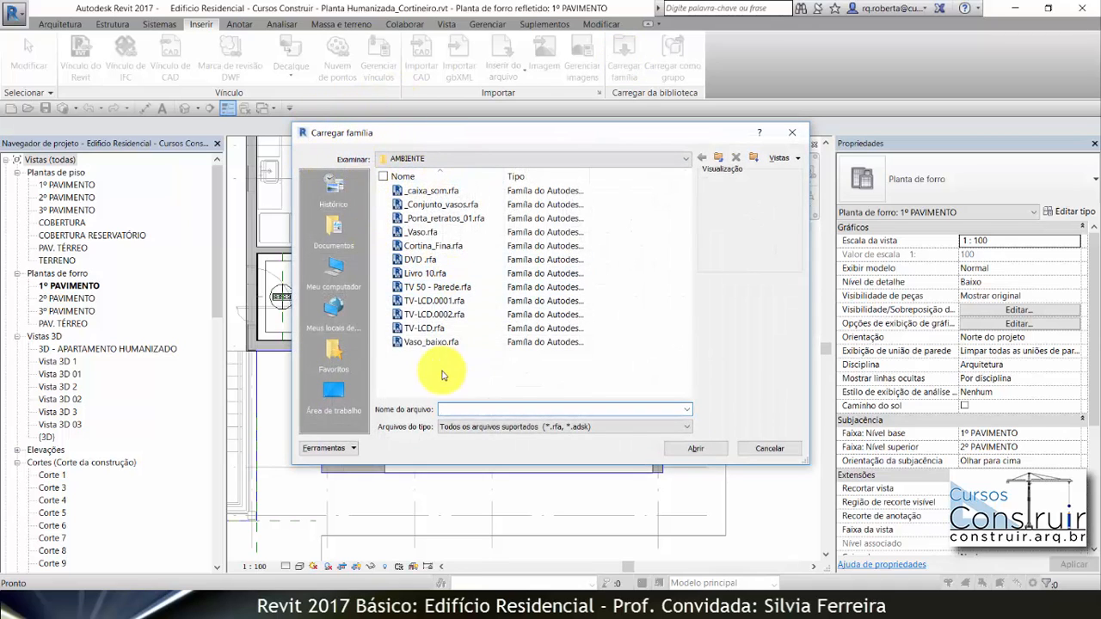
double_click(449, 248)
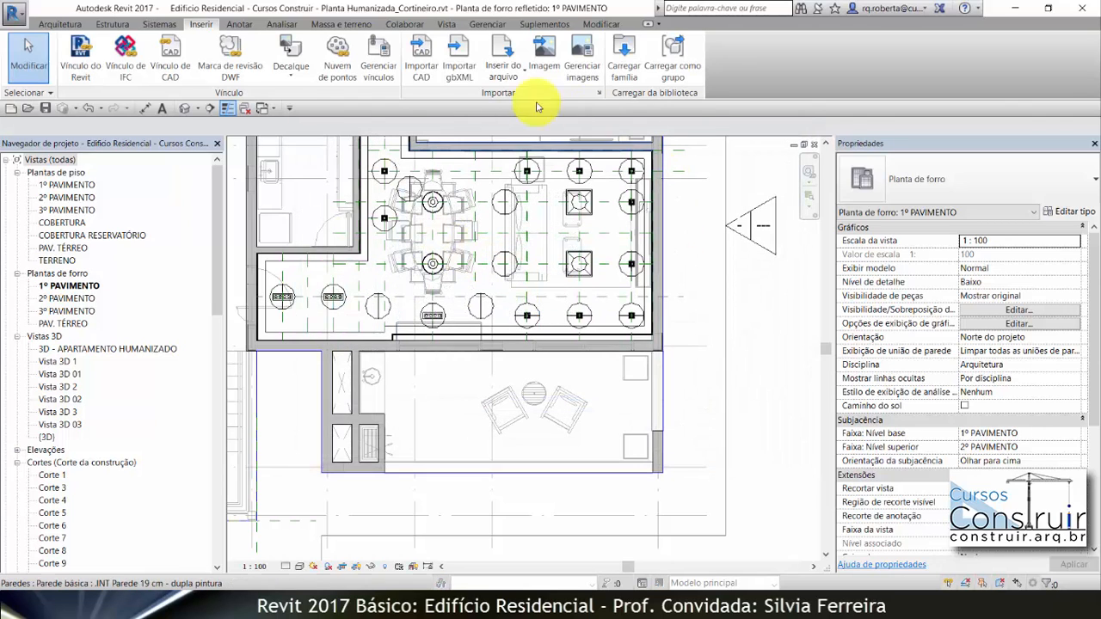
left_click(69, 26)
left_click(204, 58)
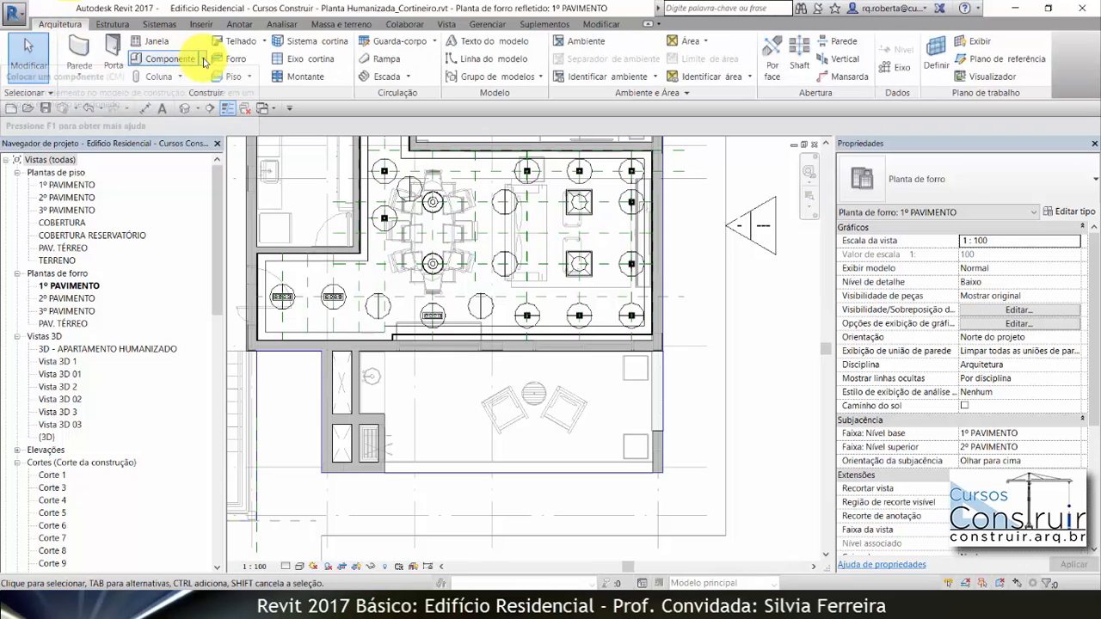
left_click(179, 83)
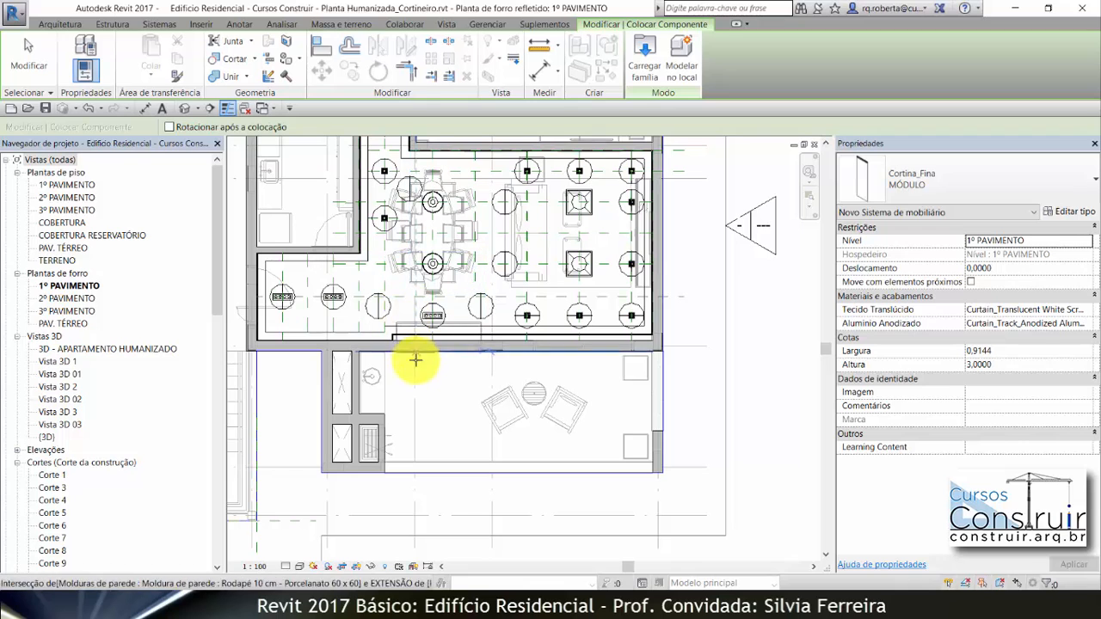
scroll(406, 344, "up", 5)
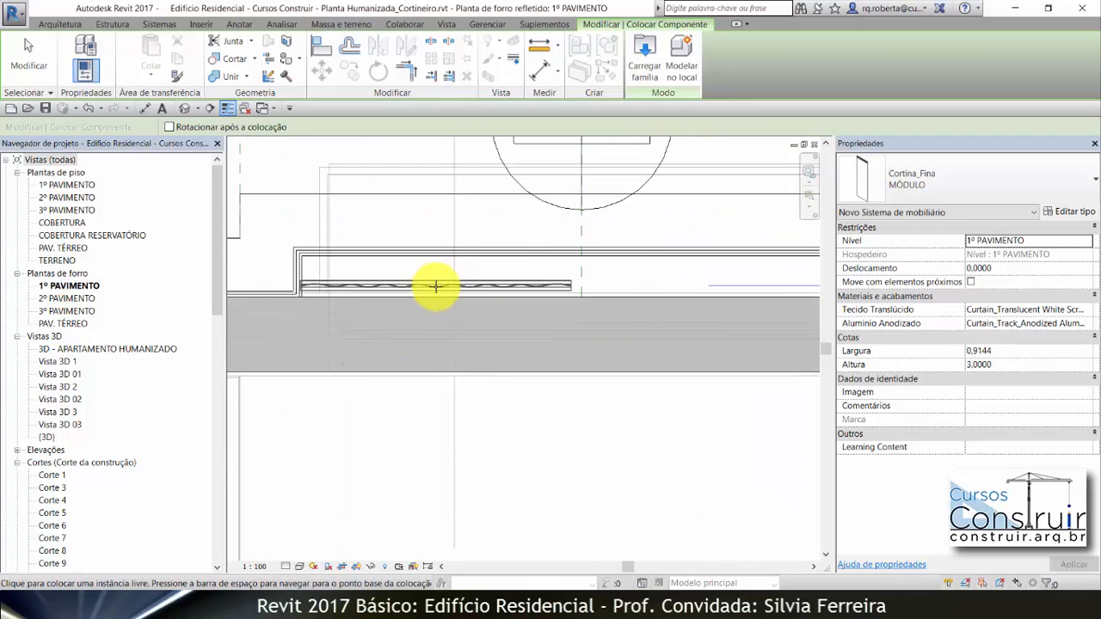
left_click(437, 286)
key("Escape")
key("Escape")
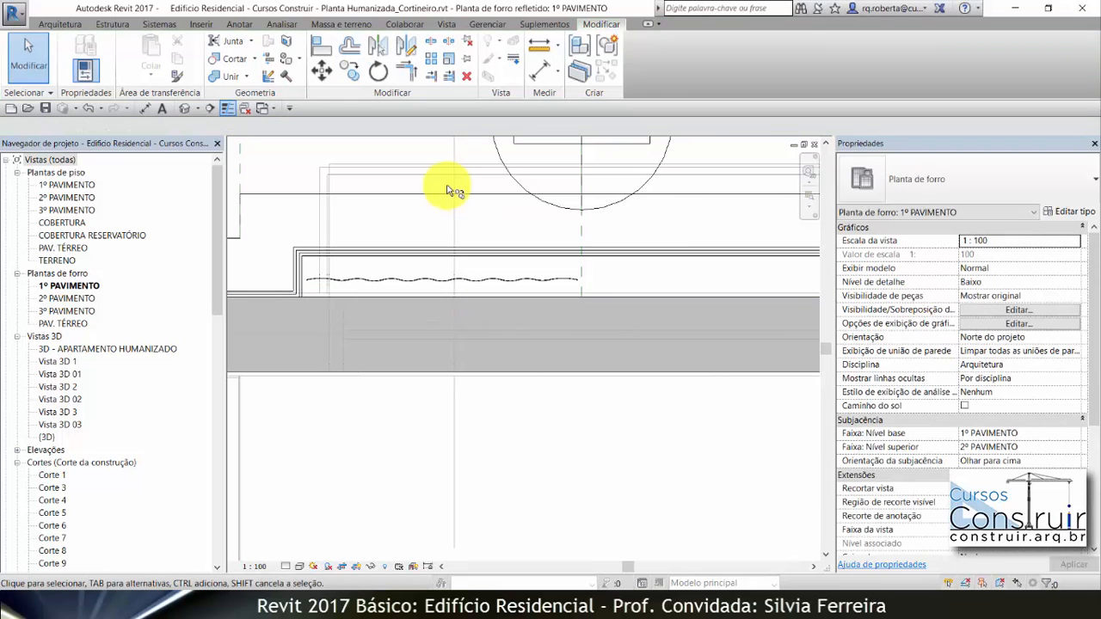
Step: Copy the placed Cortina_Fina curtain horizontally along the recess to near its right end
left_click(436, 277)
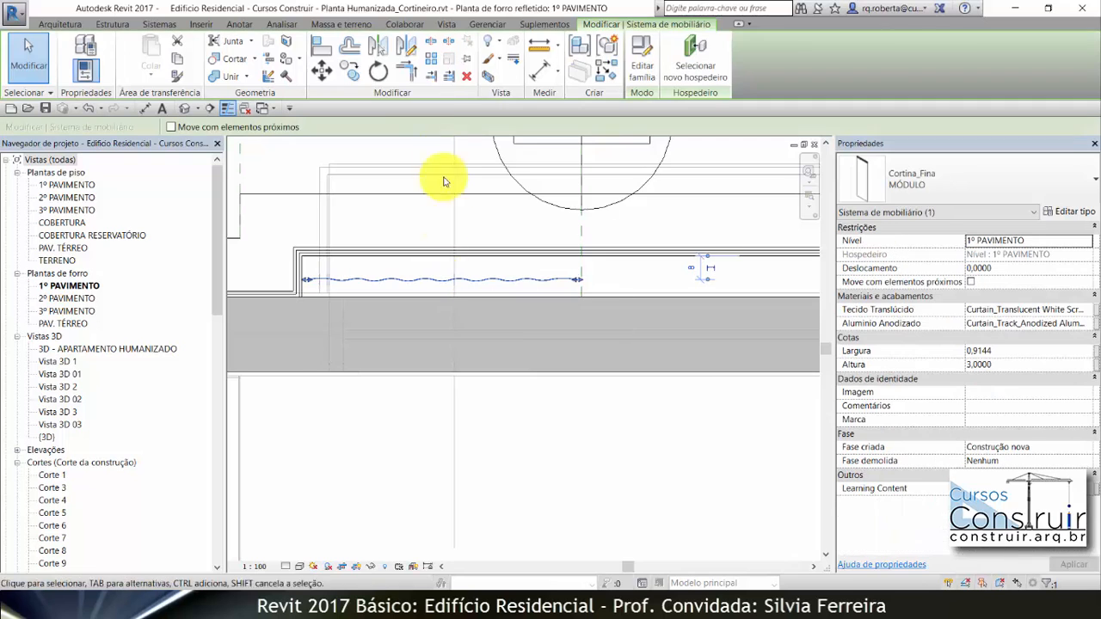
left_click(349, 70)
left_click(579, 287)
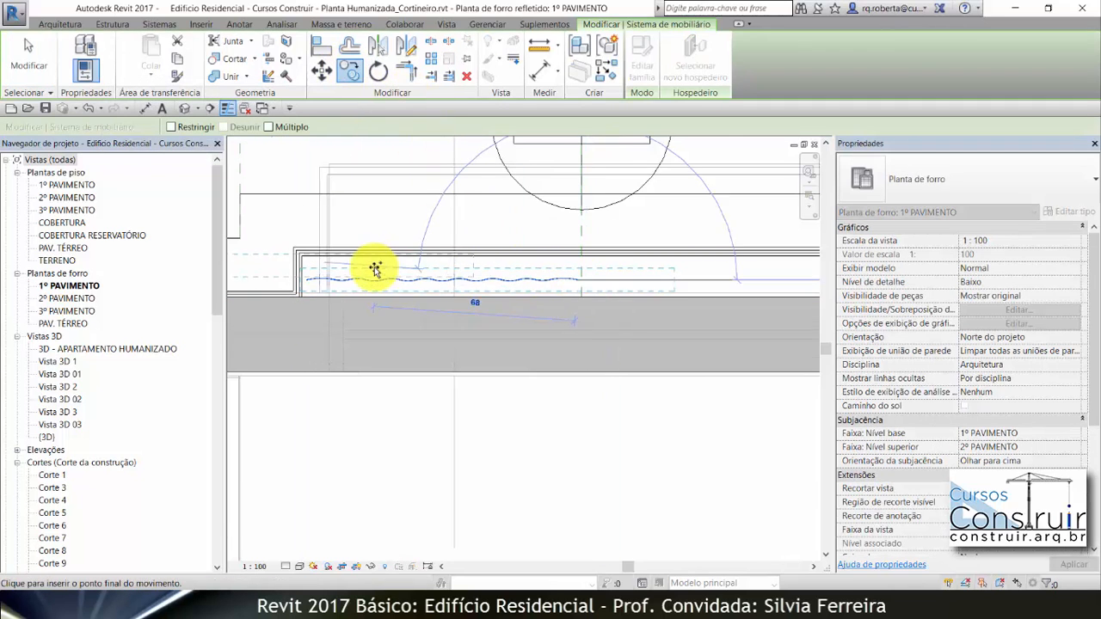
scroll(369, 262, "down", 4)
scroll(523, 267, "up", 5)
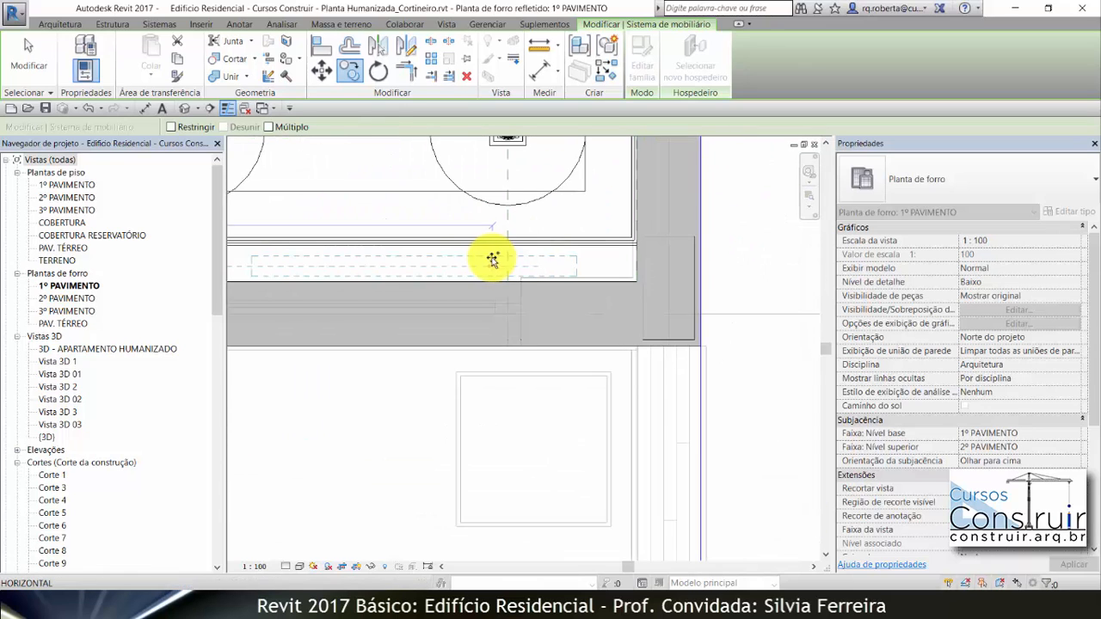
left_click(492, 260)
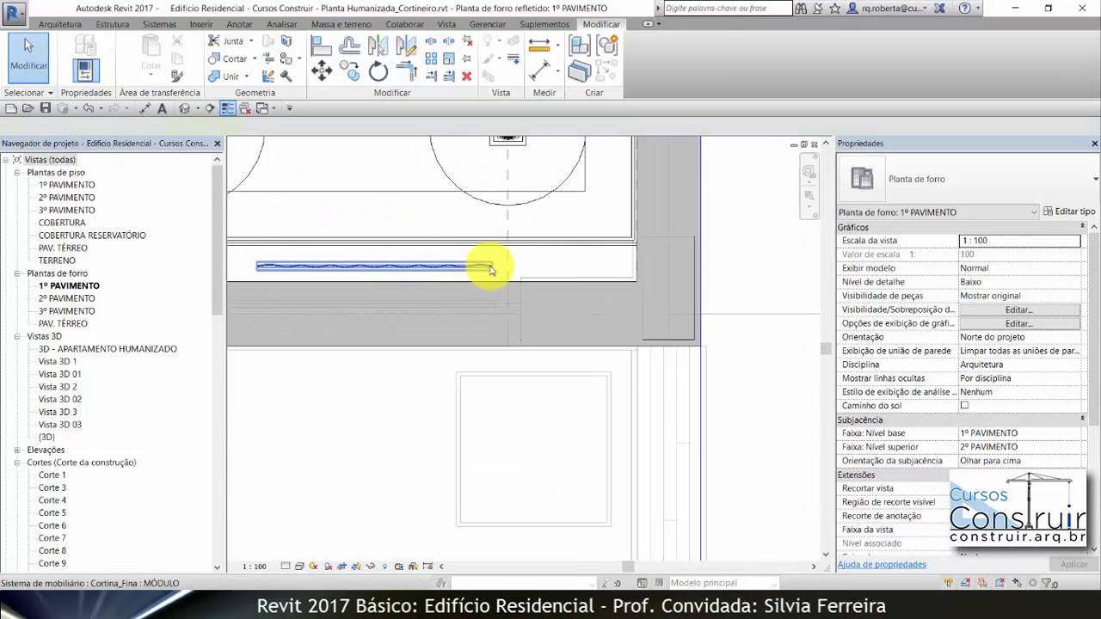
Step: Set the copied curtain's width (Largura) to 1,8
left_click(490, 268)
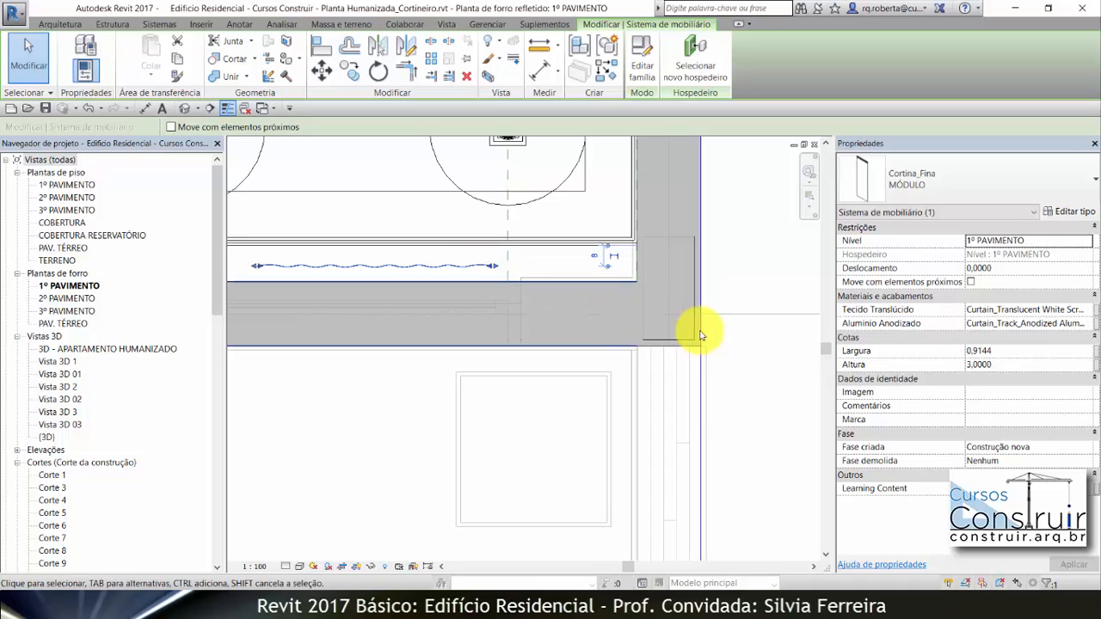
left_click(1024, 355)
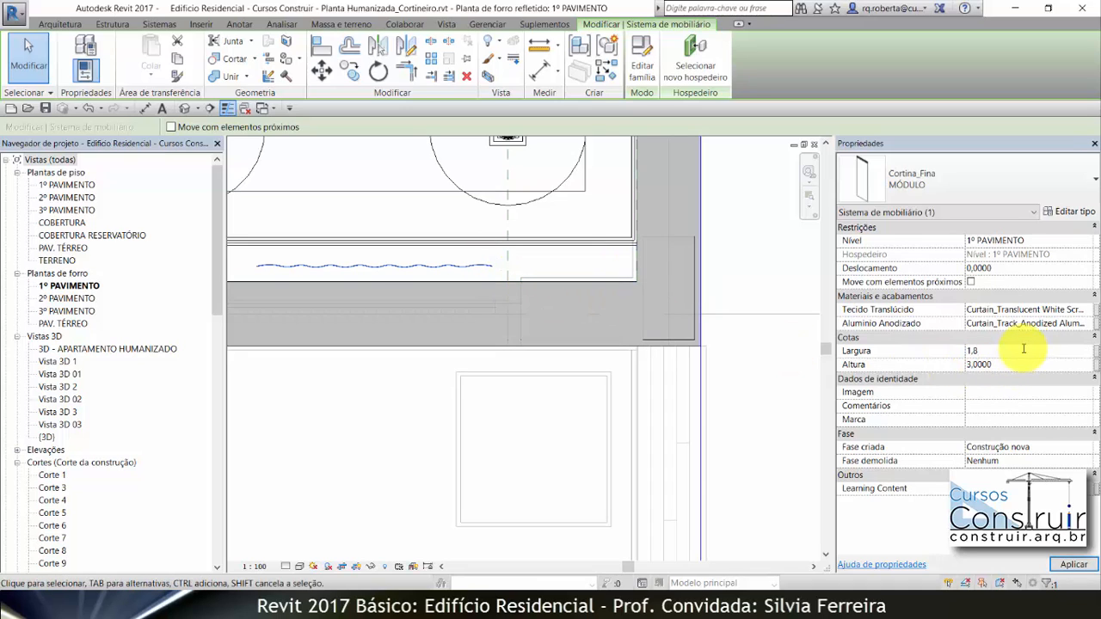
key("Return")
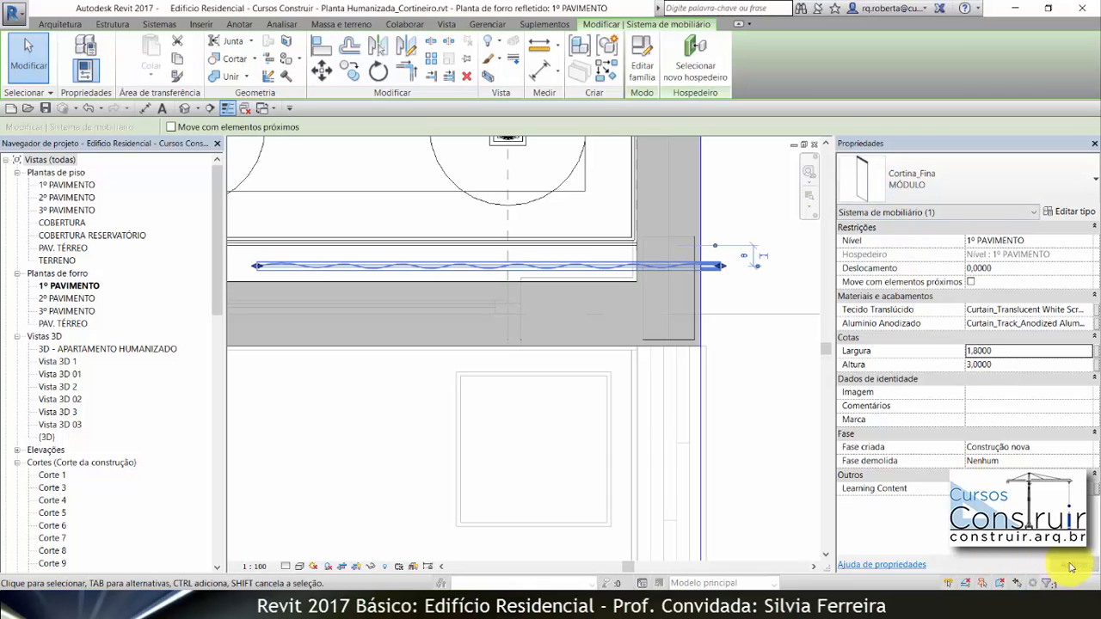
Step: Move the widened curtain along the recess so its right end meets the recess's right-hand wall
left_click(322, 76)
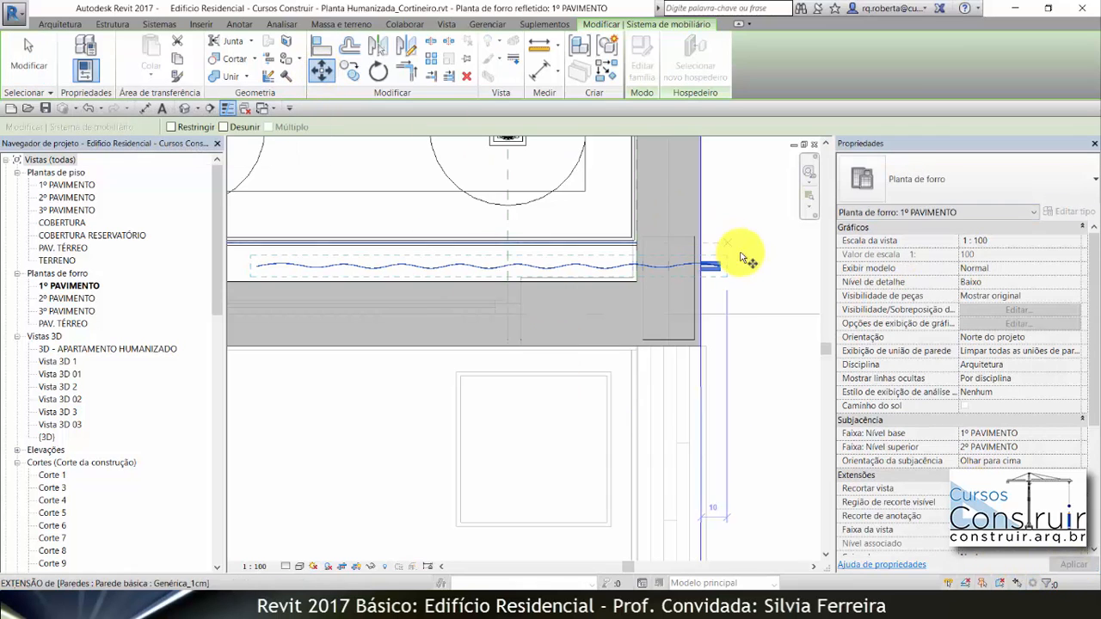
left_click(722, 266)
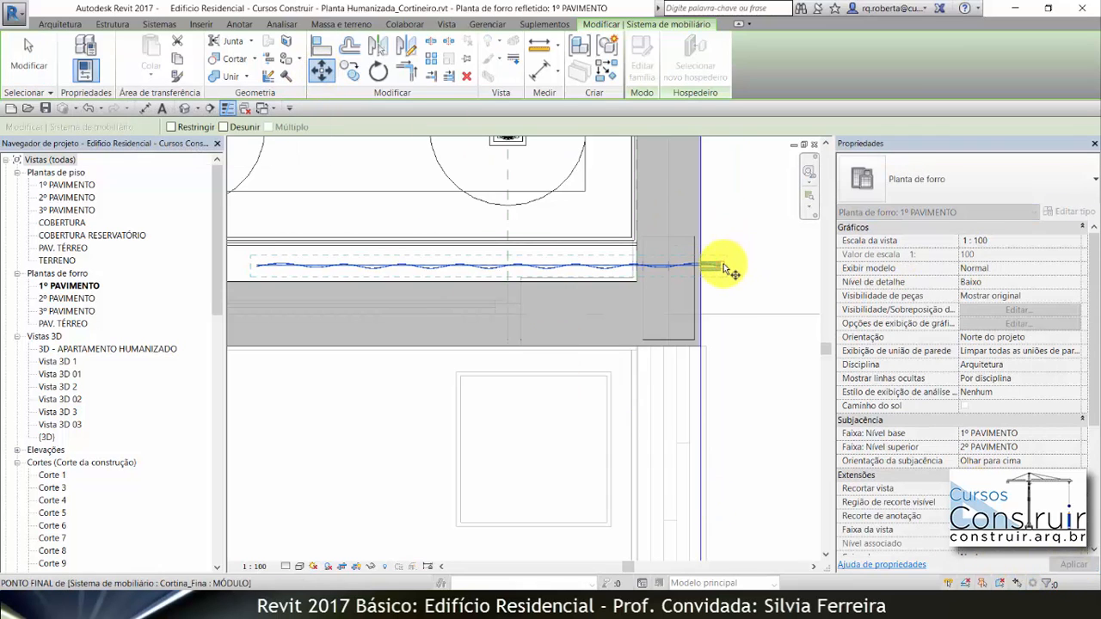
left_click(633, 267)
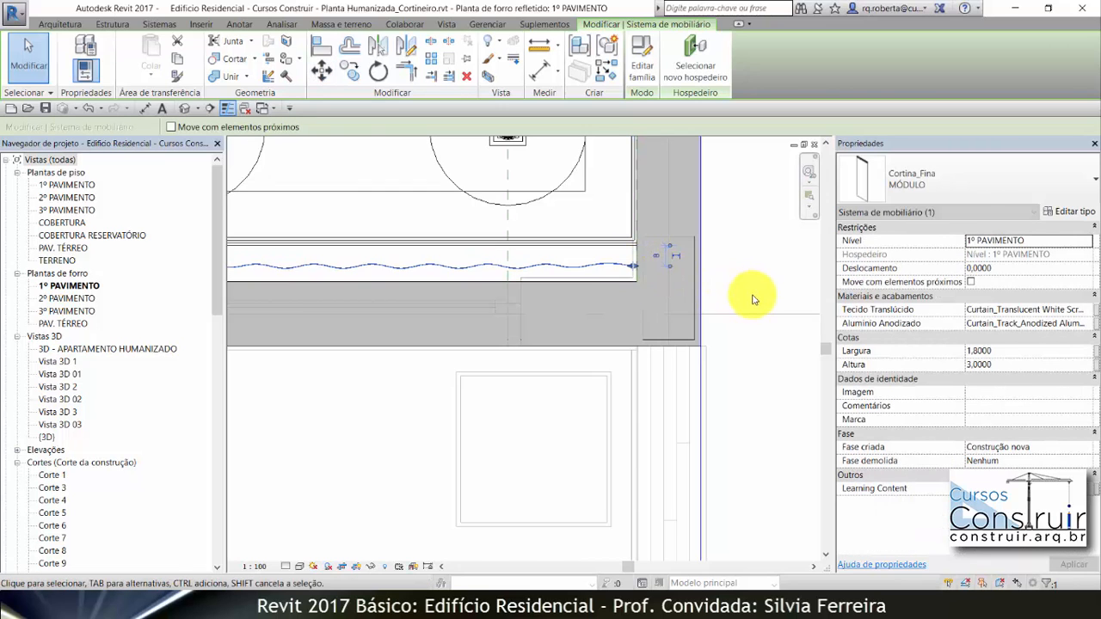
scroll(633, 277, "up", 2)
key("Escape")
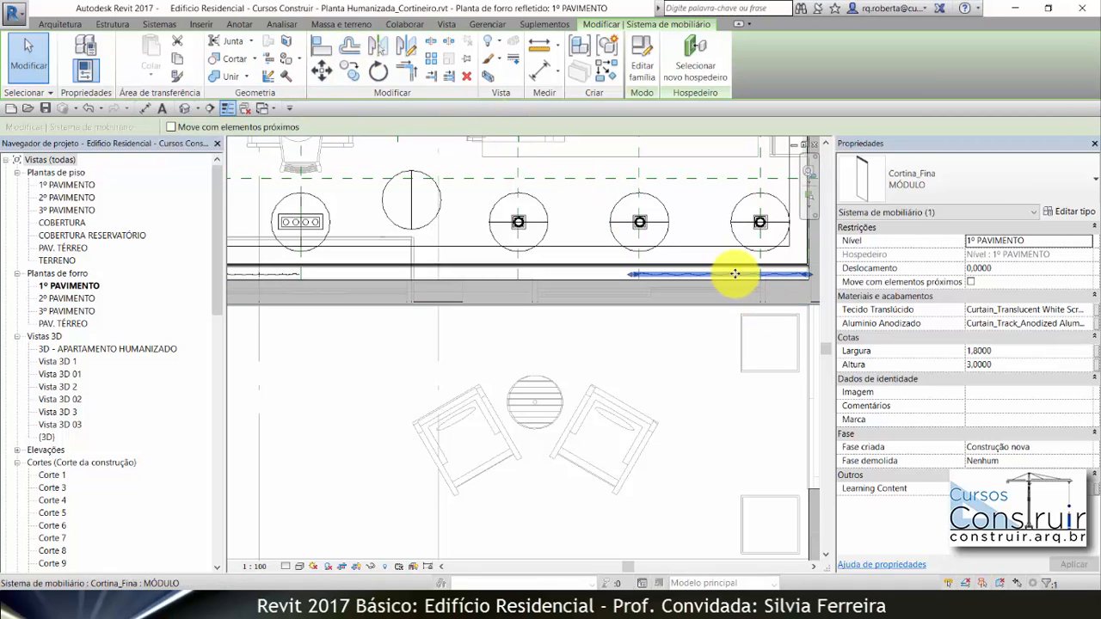
Step: Copy the wide curtain 1,80 to the left so the two wide modules sit end to end
left_click(354, 68)
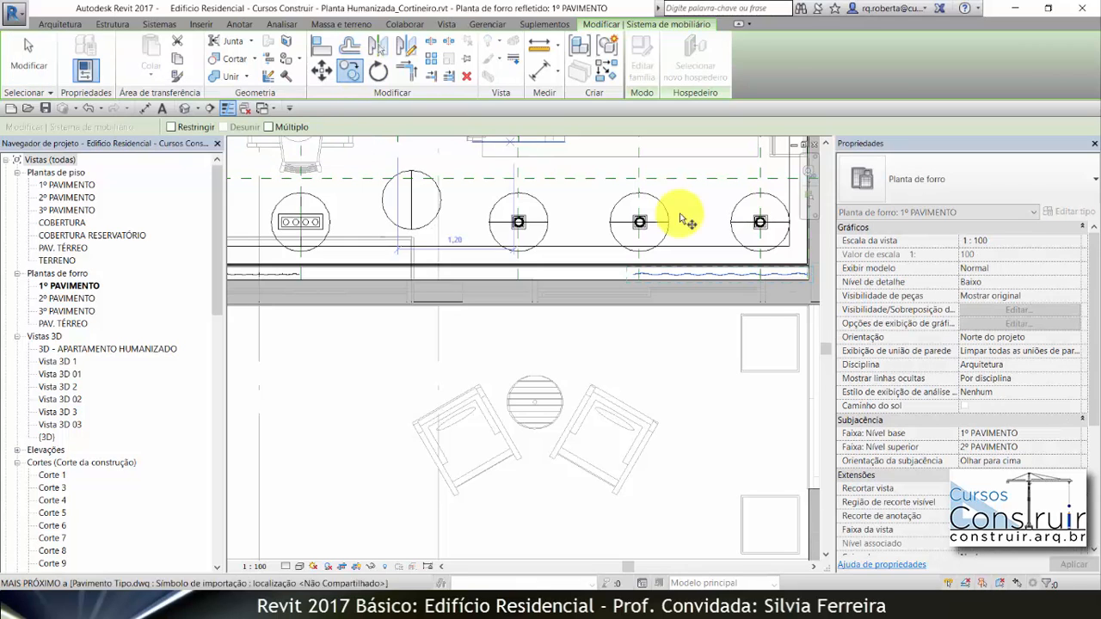
left_click(797, 275)
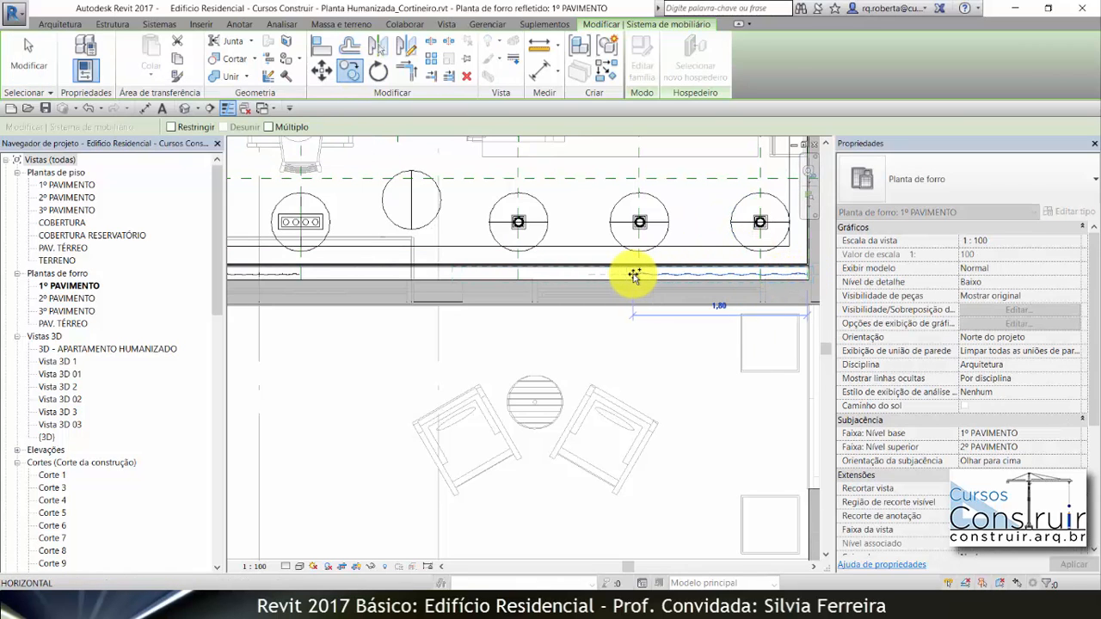
left_click(634, 274)
key("Escape")
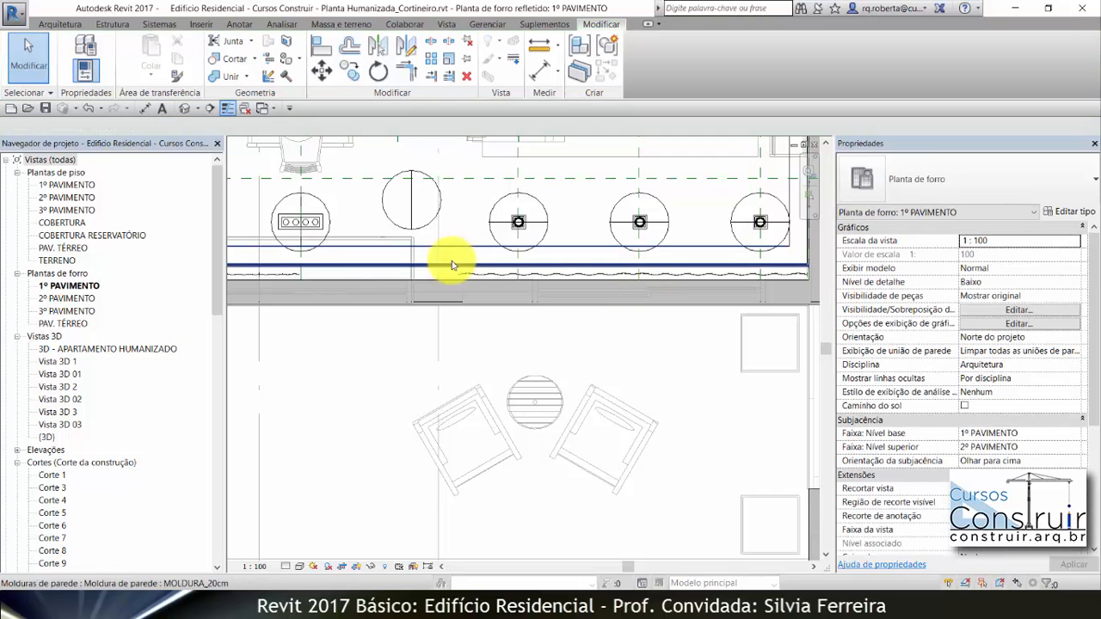
Step: Copy the narrow curtain from the recess's left end to the right so it adjoins the left end of the wide curtains
scroll(608, 316, "down", 1)
scroll(366, 288, "up", 3)
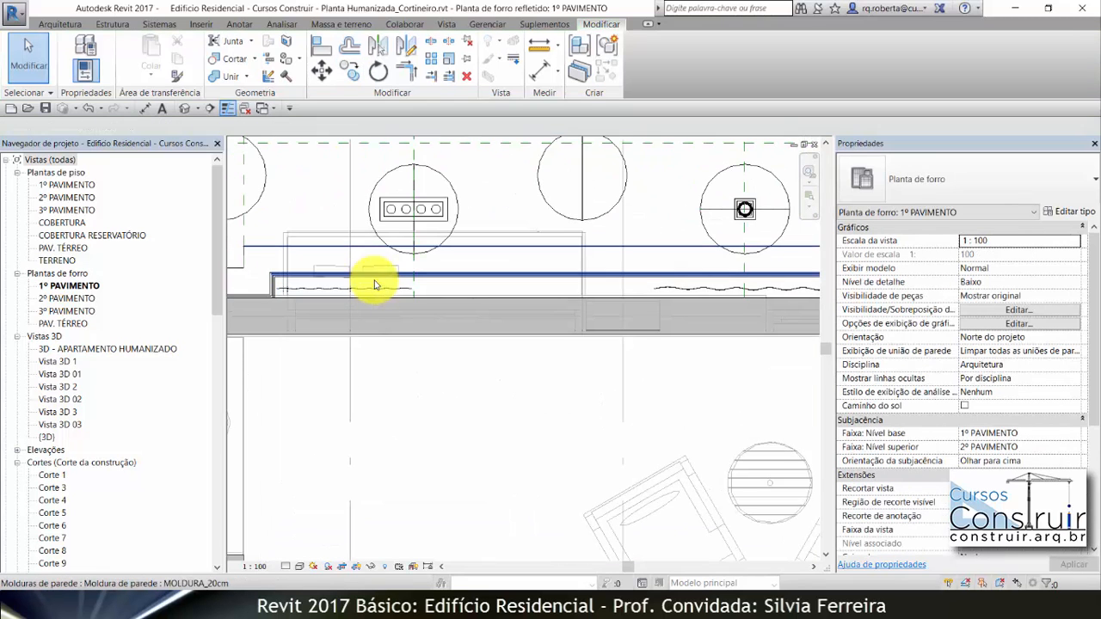
left_click(367, 291)
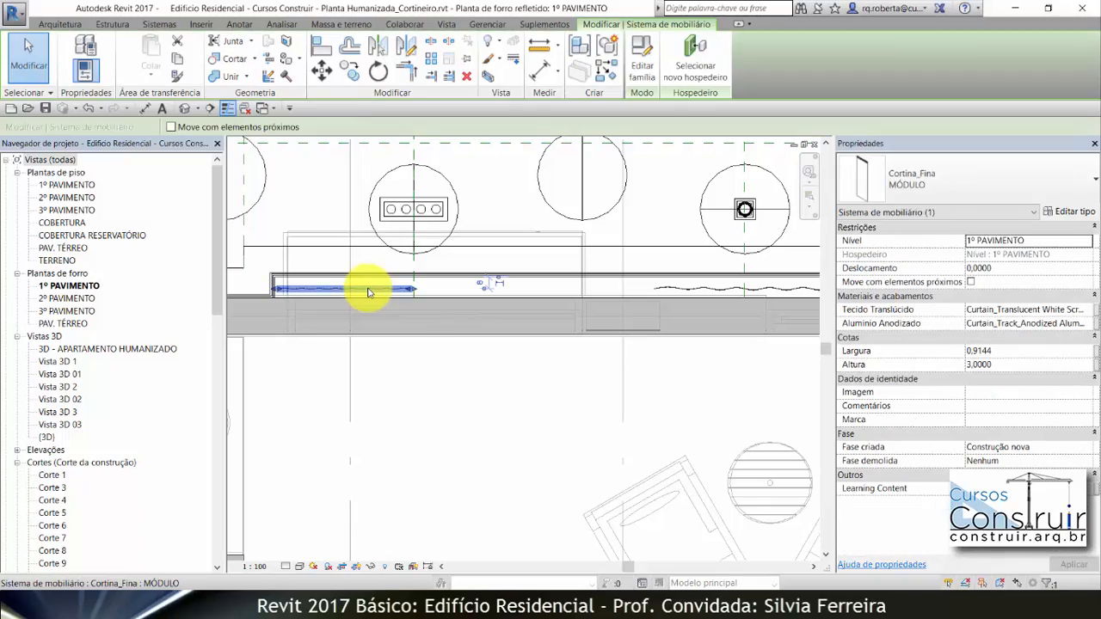
left_click(350, 70)
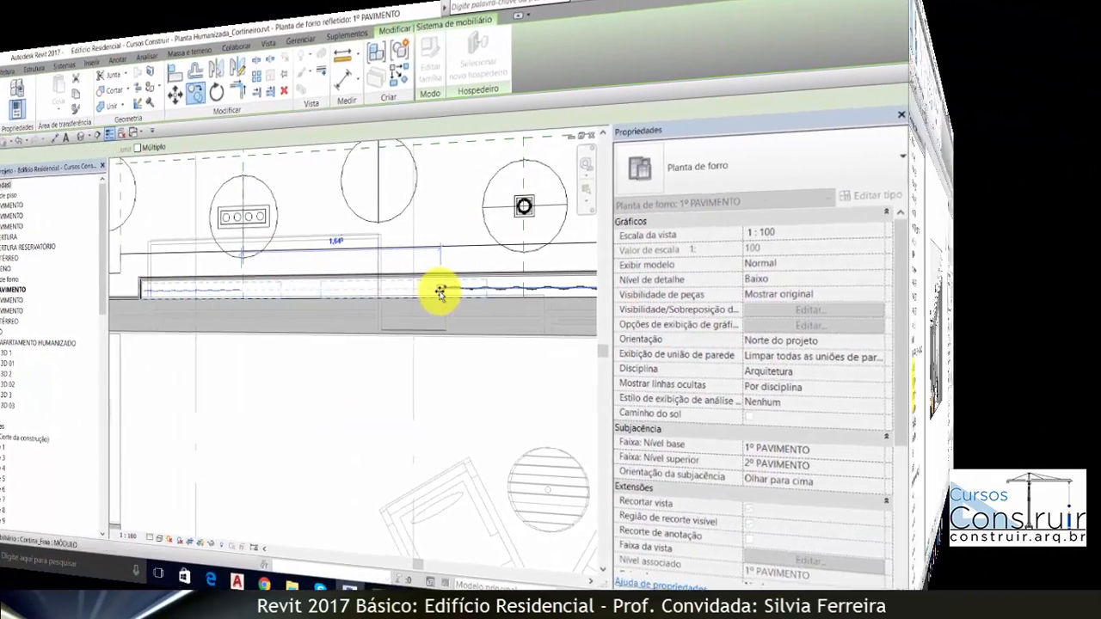
key("Escape")
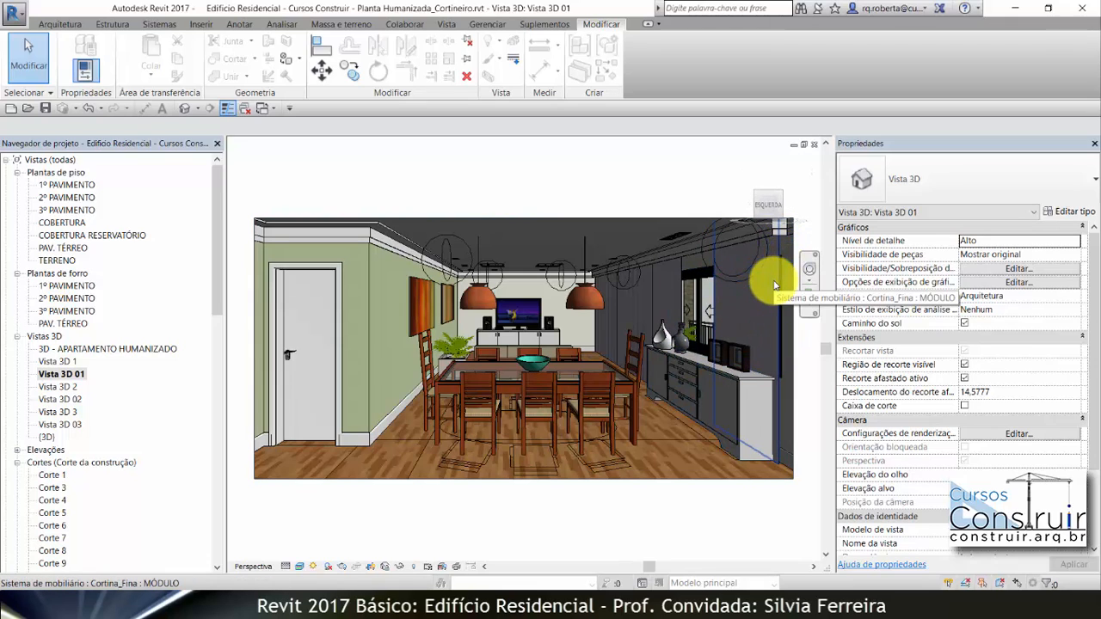
Step: In the 1º PAVIMENTO ceiling plan, move all visible Cortina_Fina curtains slightly closer to the window wall, and return to Vista 3D 01
double_click(69, 287)
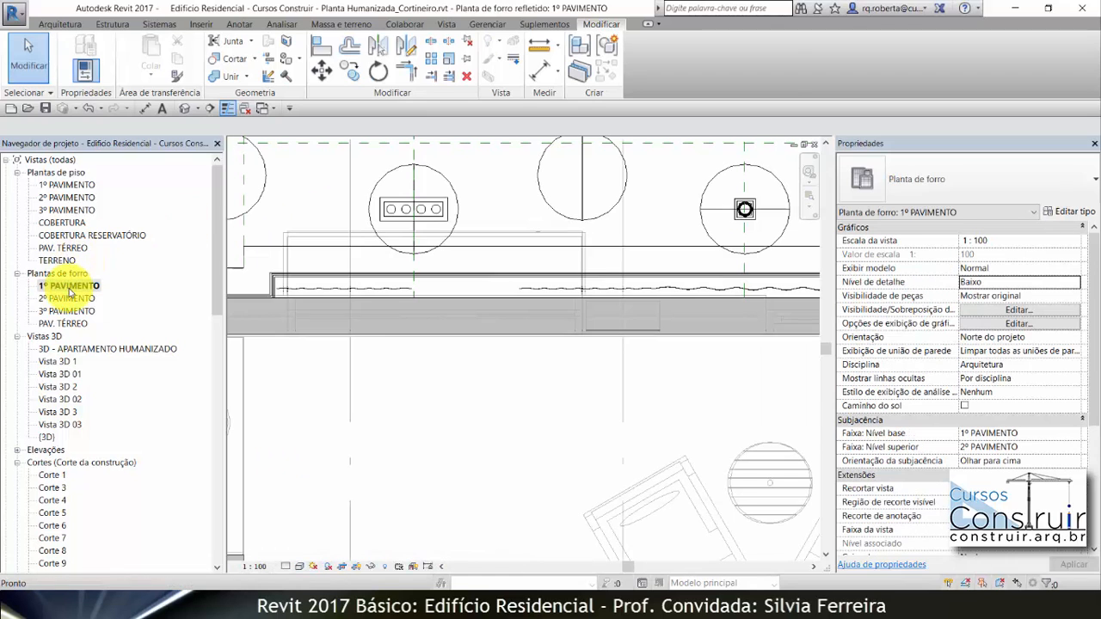
left_click(366, 291)
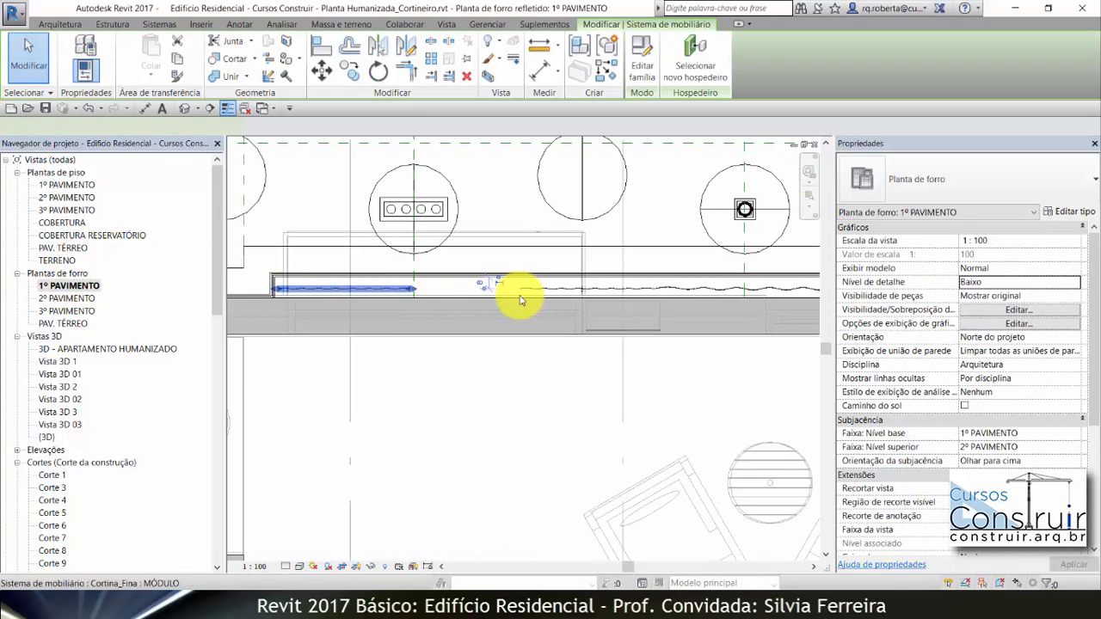
right_click(519, 217)
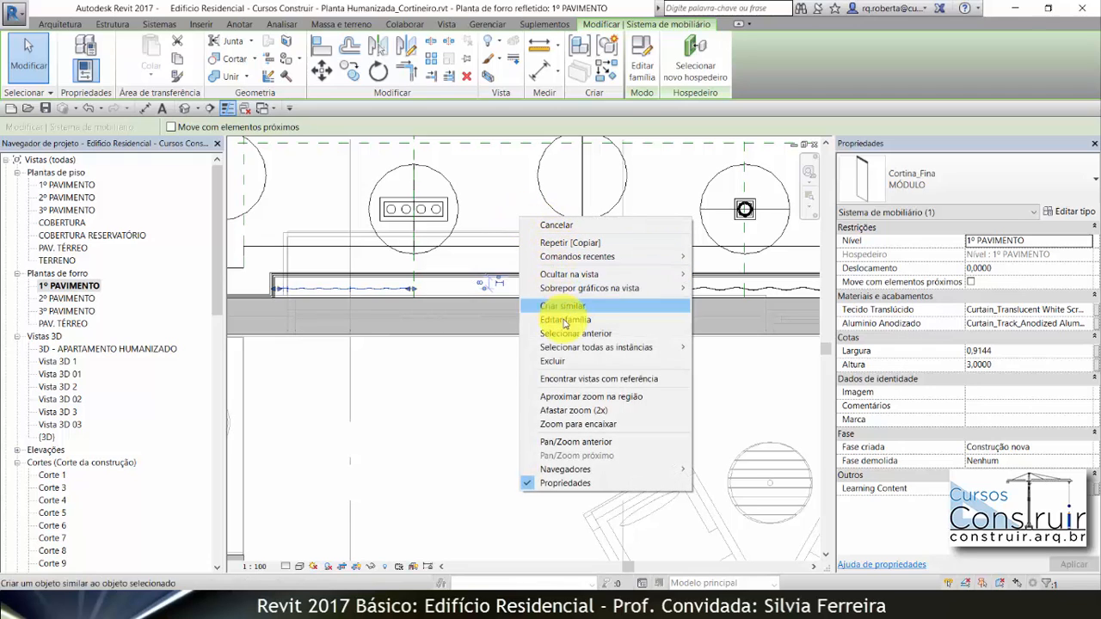
mouse_move(560, 351)
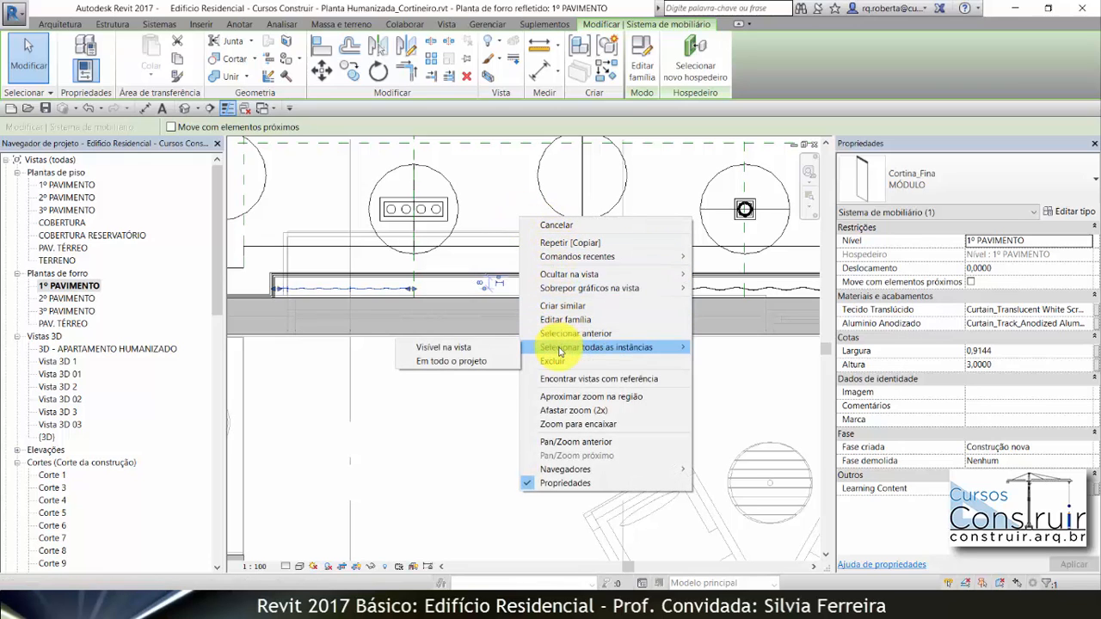
left_click(471, 347)
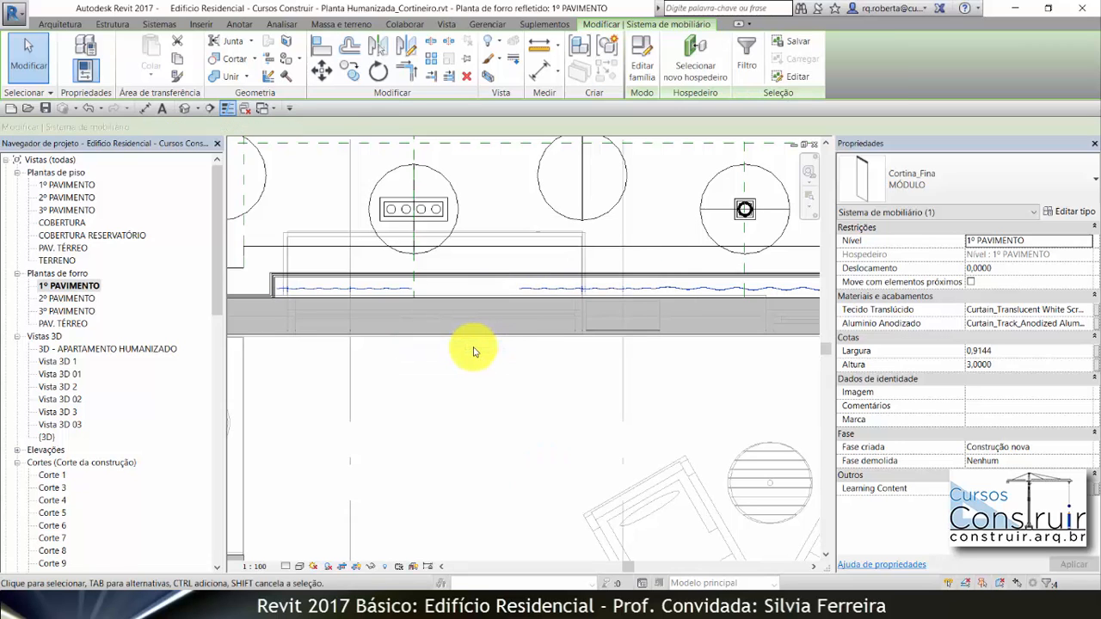
left_click(321, 71)
scroll(284, 295, "up", 3)
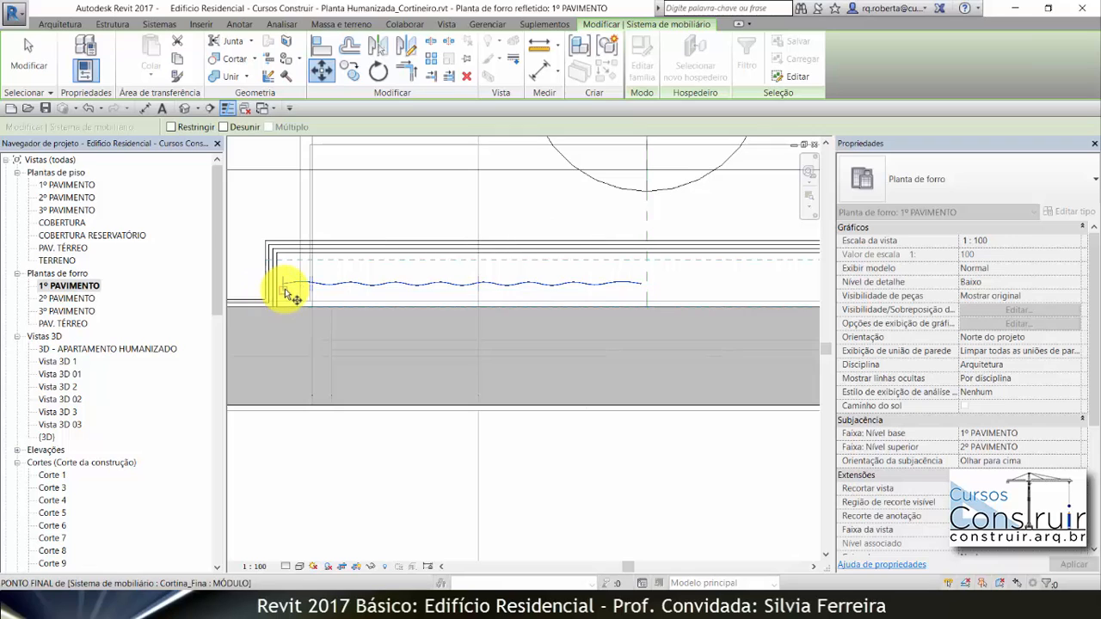
left_click(284, 288)
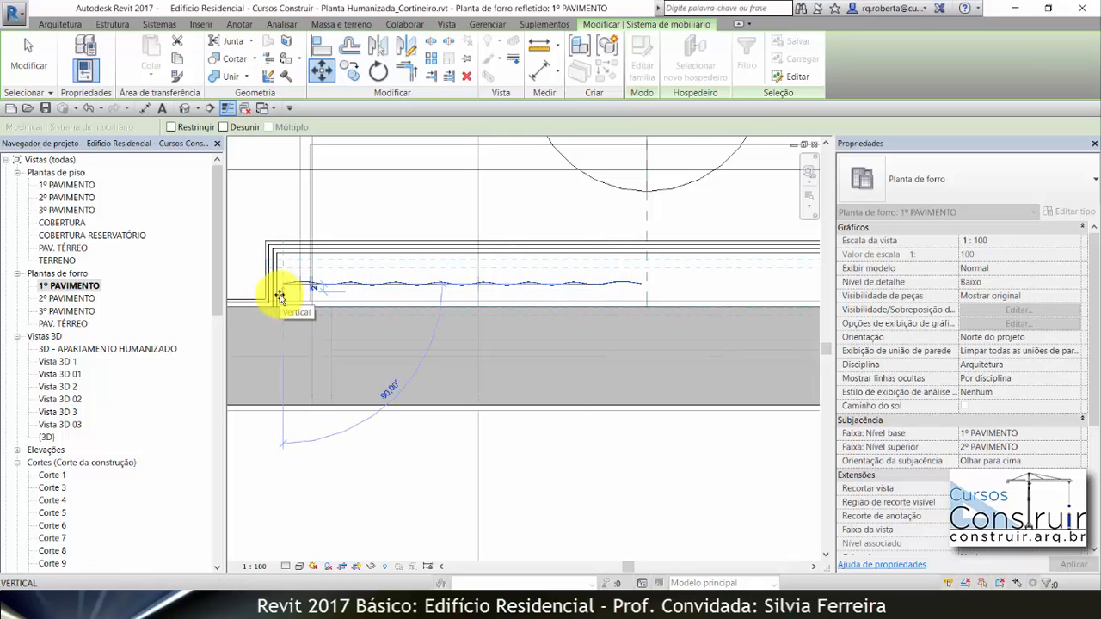
left_click(280, 296)
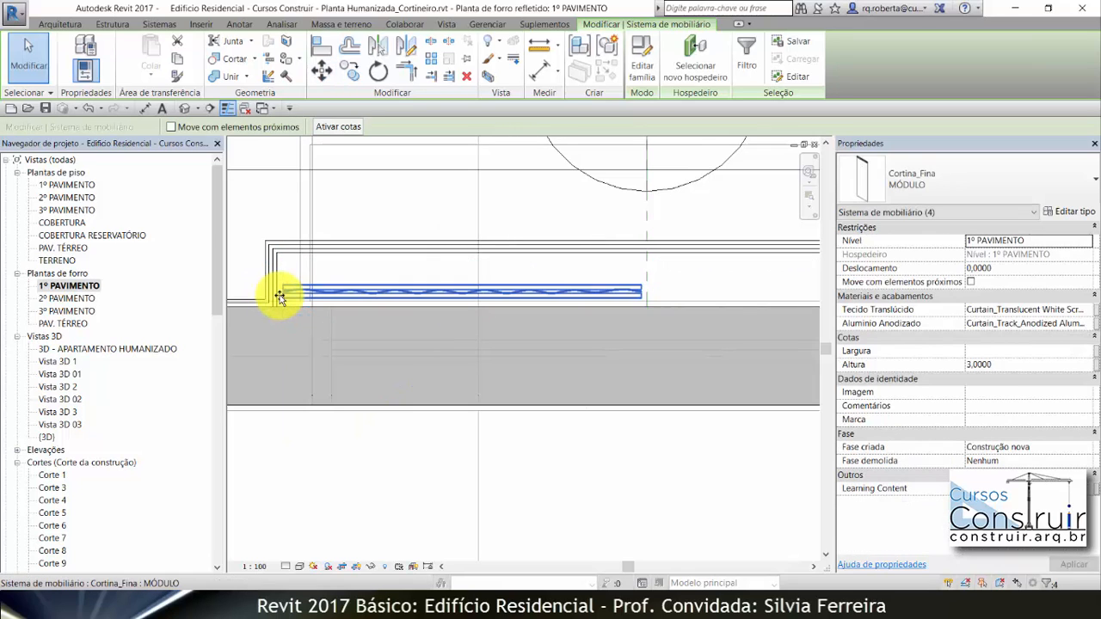
double_click(60, 374)
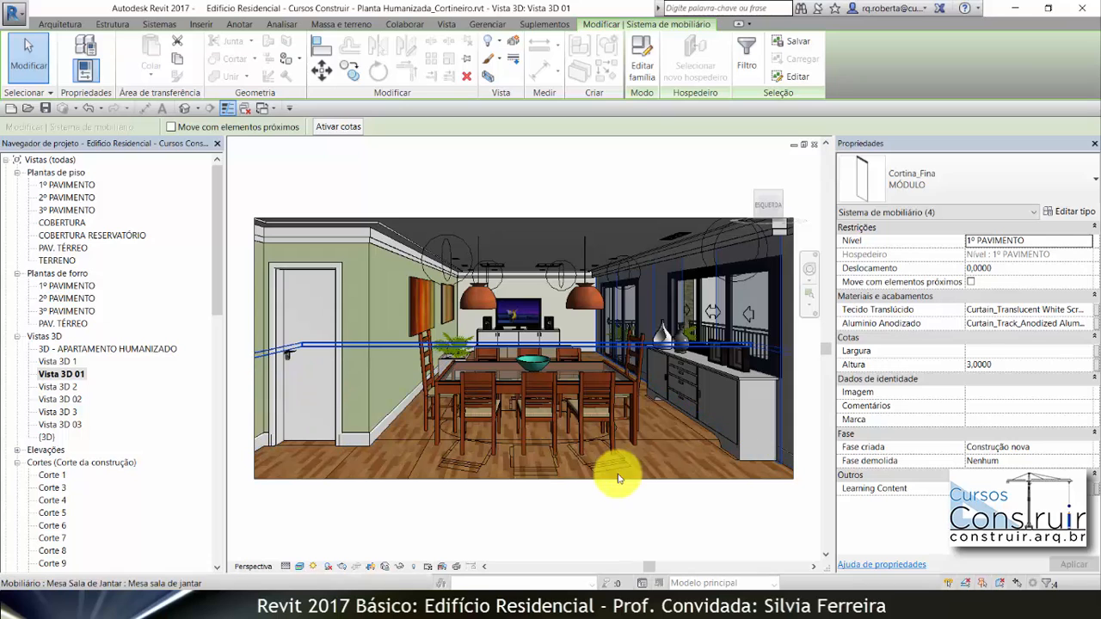
left_click(704, 509)
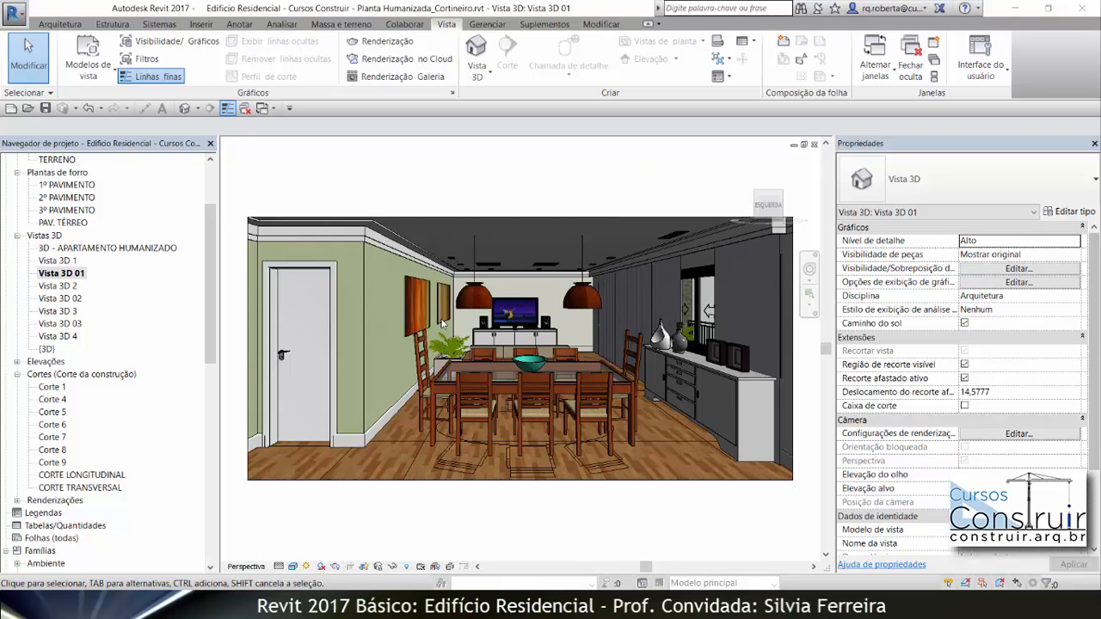
Step: Examine in the CORTE TRANSVERSAL section how the top of the curtain meets the ceiling slab
double_click(95, 488)
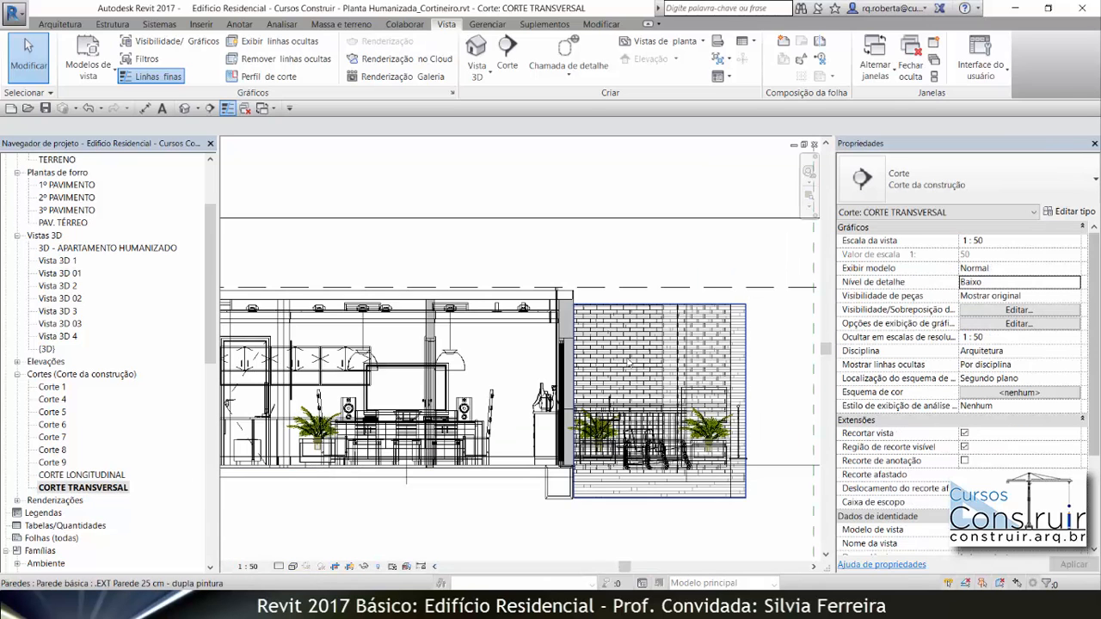
scroll(578, 296, "up", 5)
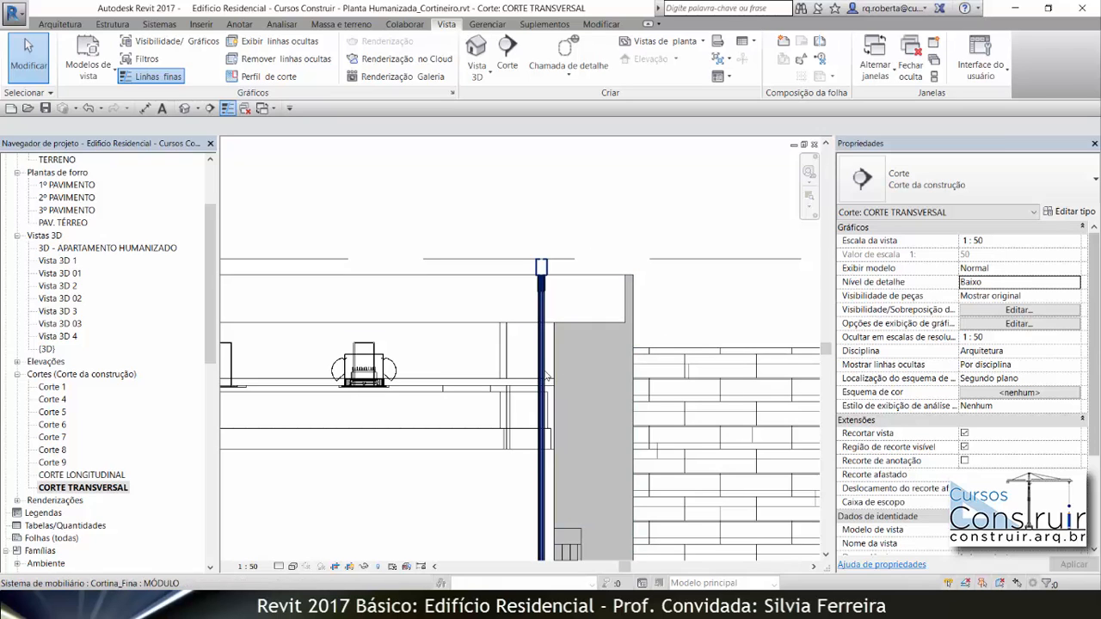
scroll(425, 293, "down", 2)
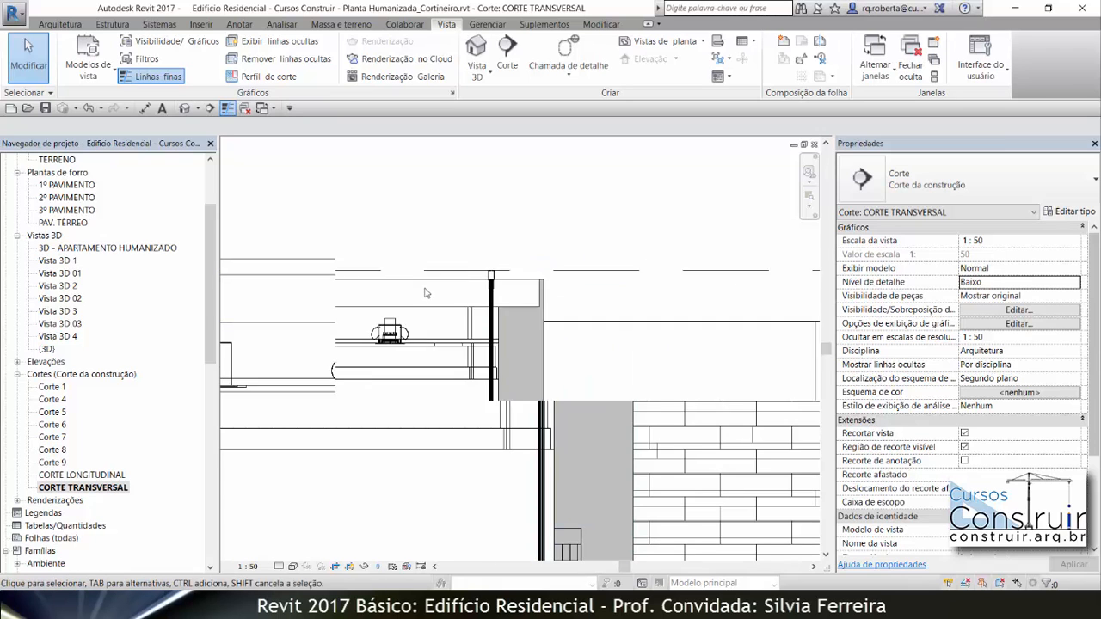
scroll(425, 293, "down", 3)
scroll(479, 299, "up", 5)
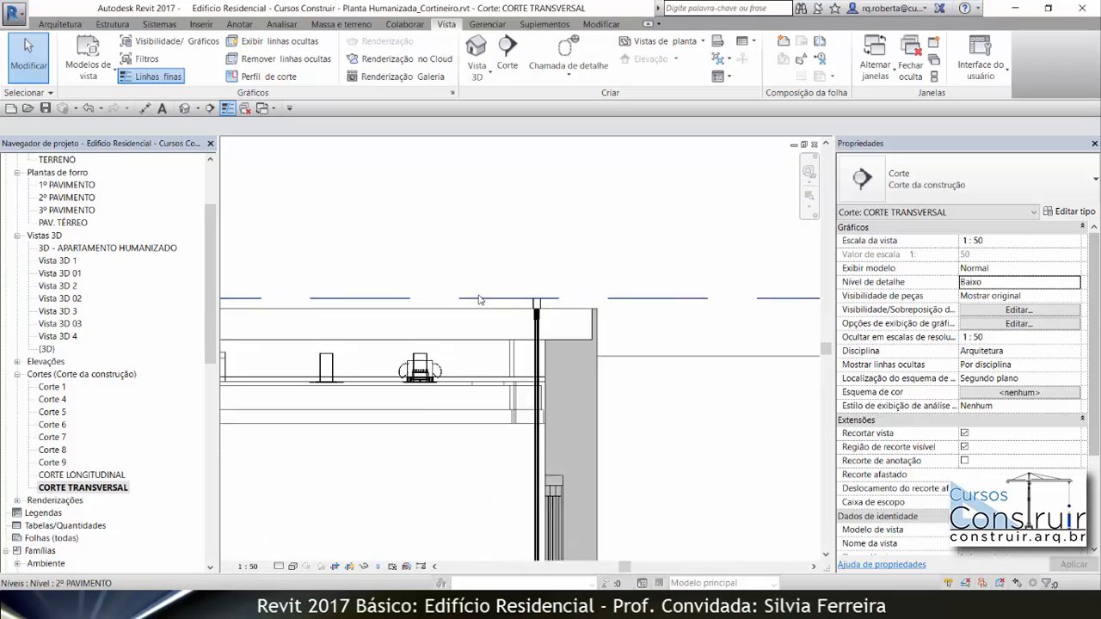
scroll(480, 300, "up", 2)
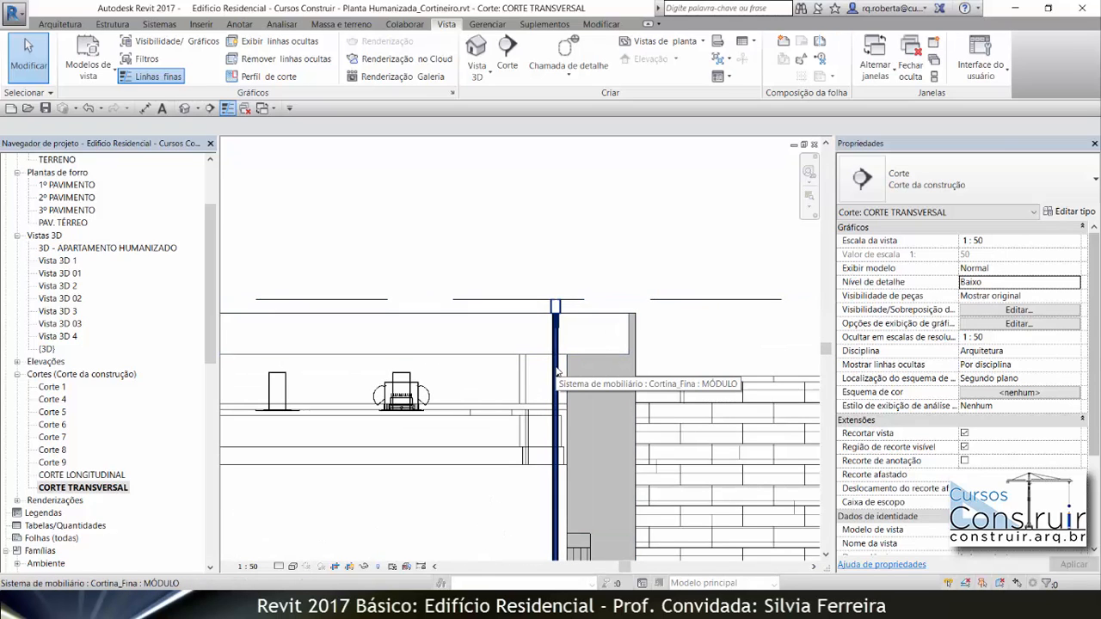
Step: Select all Cortina_Fina instances in the entire project and set their height (Altura) to 2,80
left_click(557, 371)
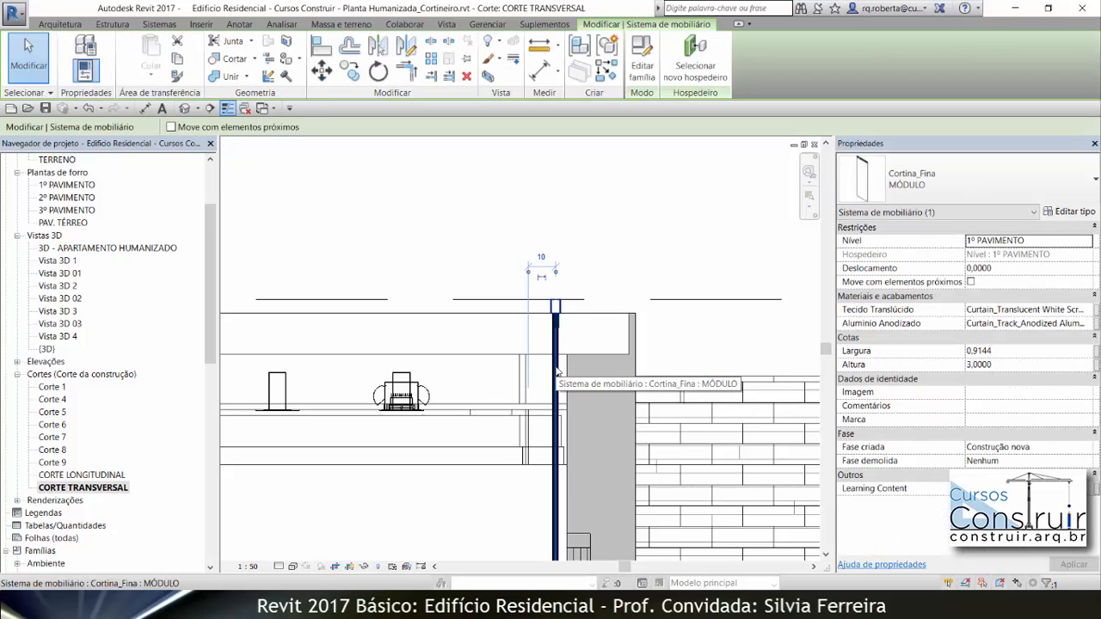
right_click(556, 372)
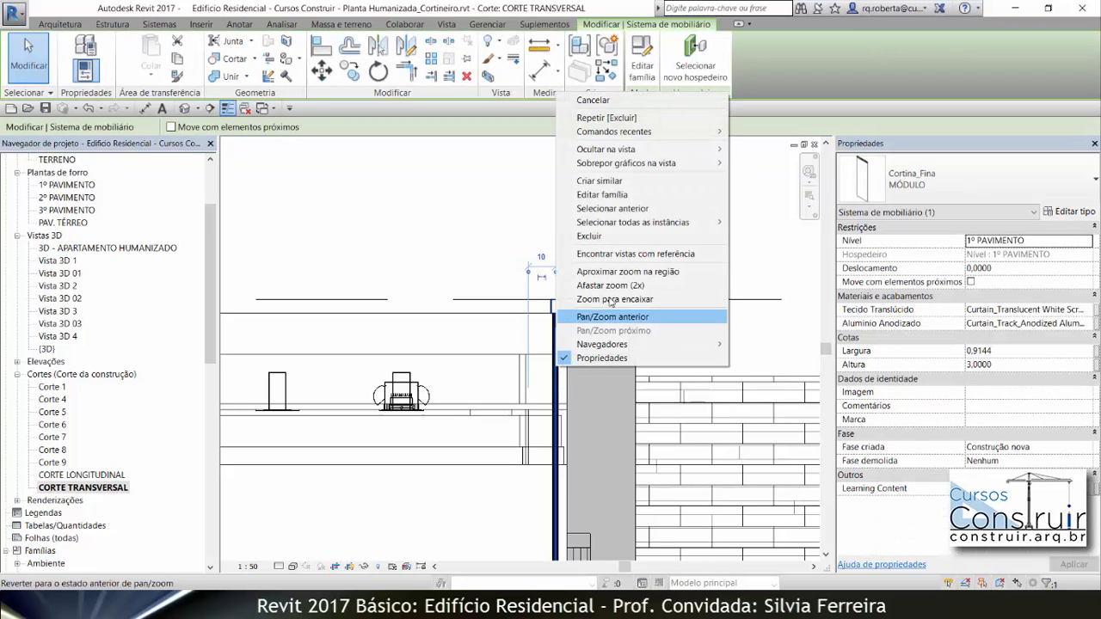
mouse_move(614, 226)
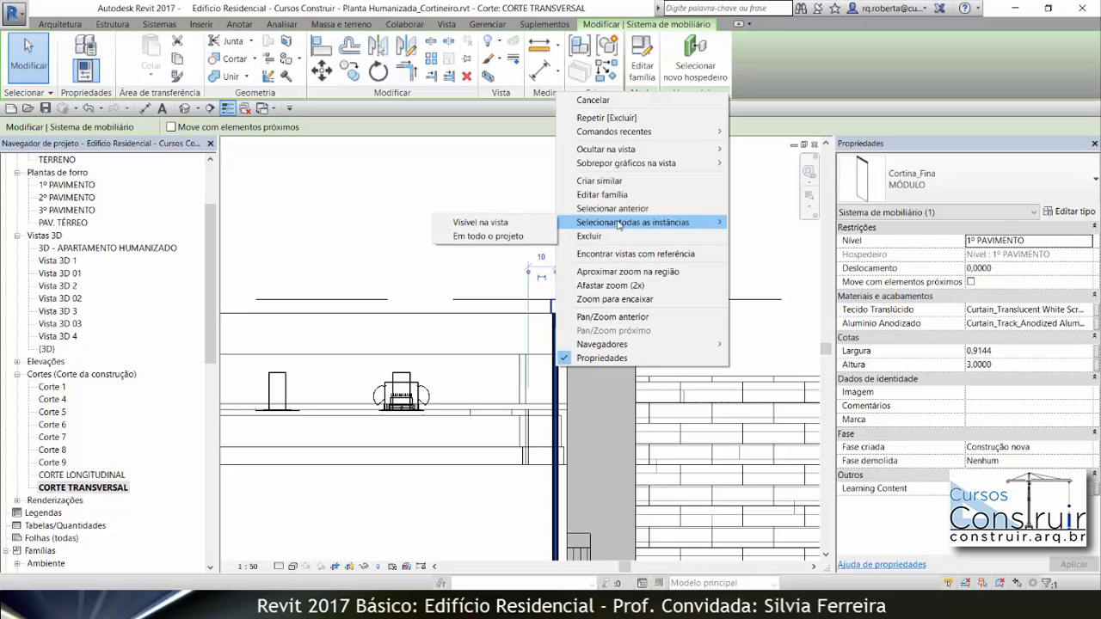
left_click(510, 237)
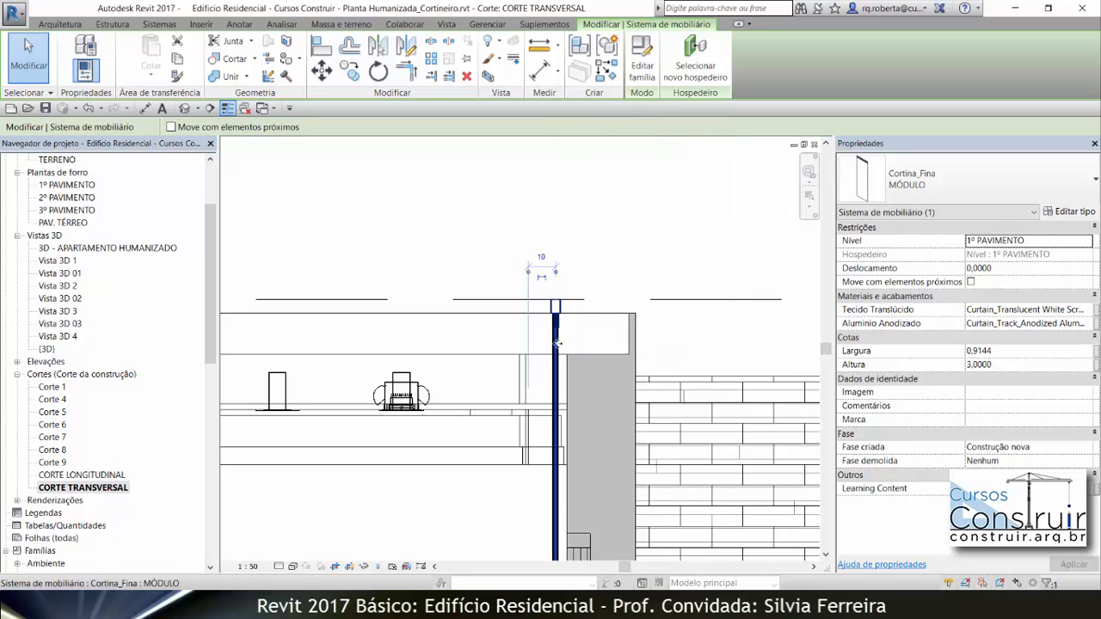
right_click(569, 188)
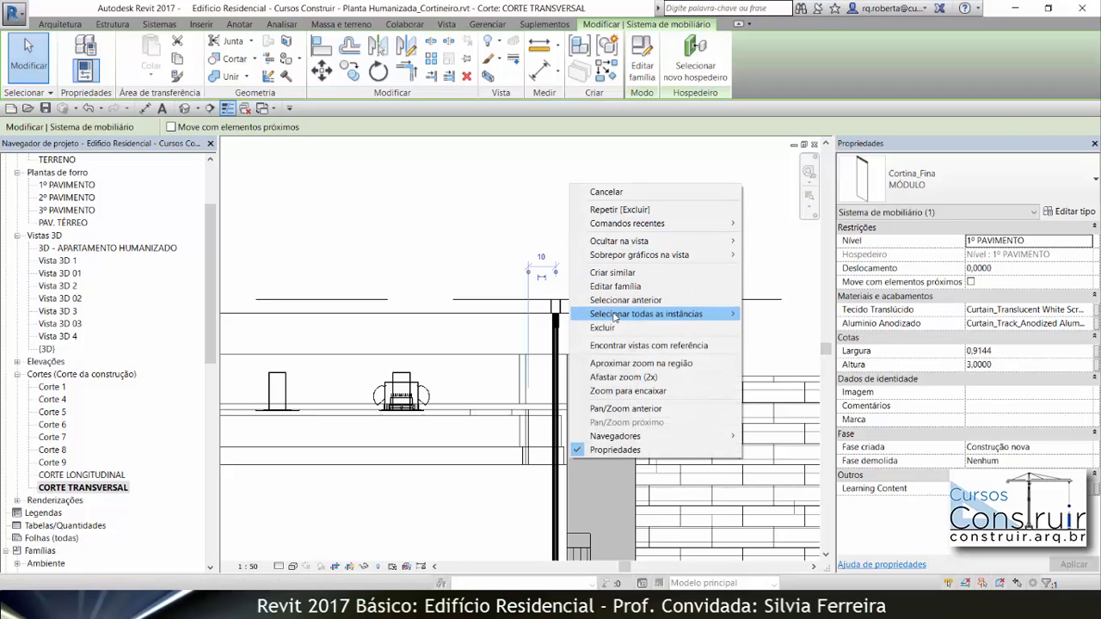
mouse_move(614, 317)
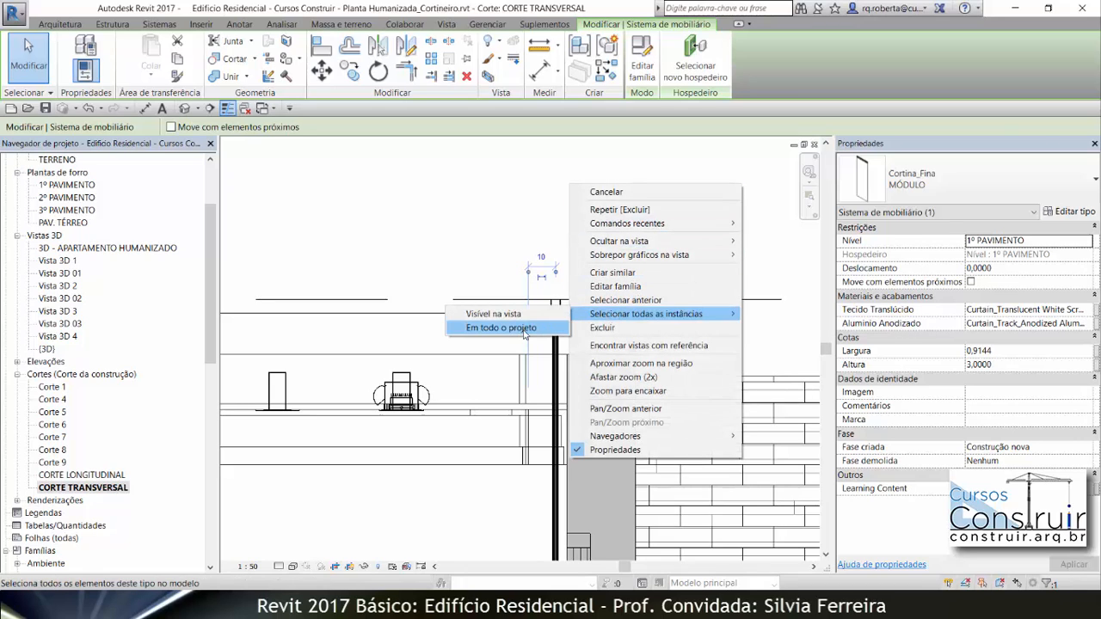
left_click(524, 329)
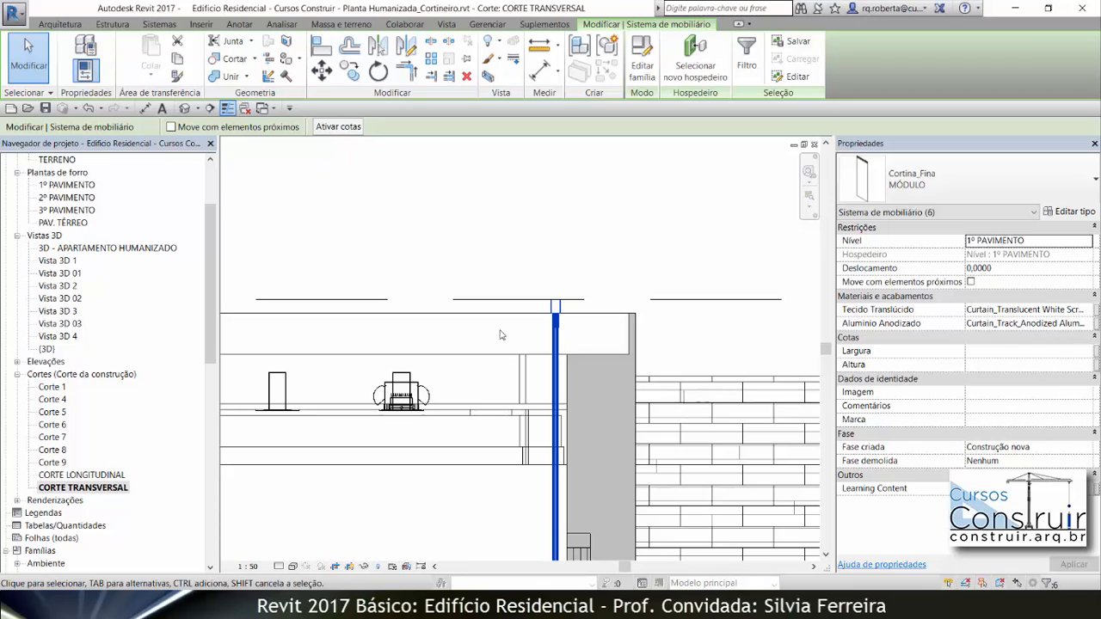
left_click(978, 367)
type("2,80")
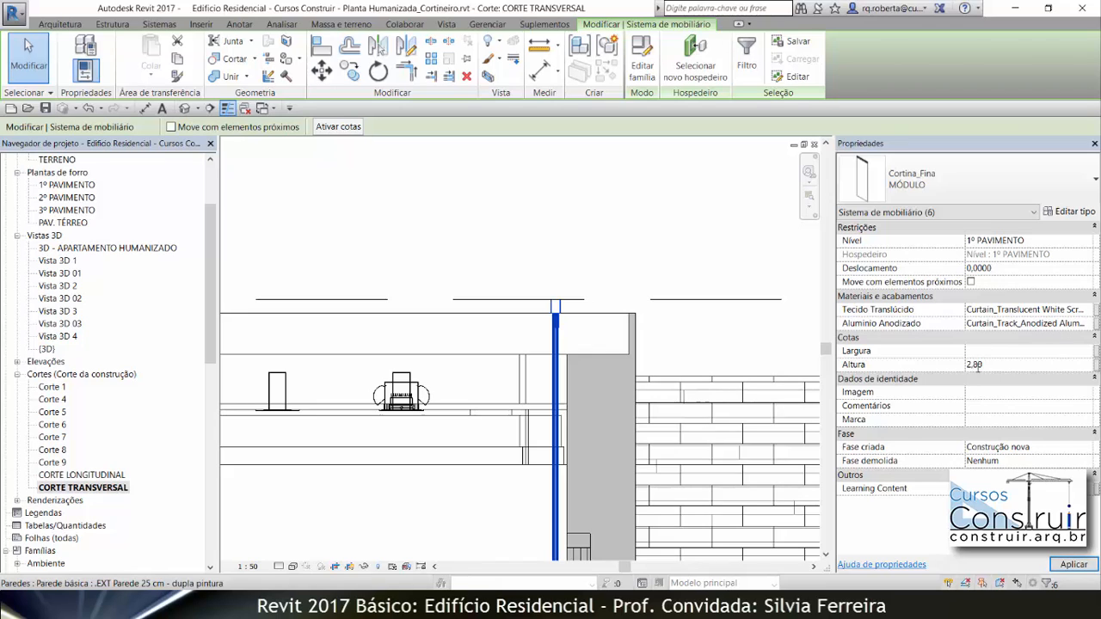
left_click(1073, 564)
left_click(583, 246)
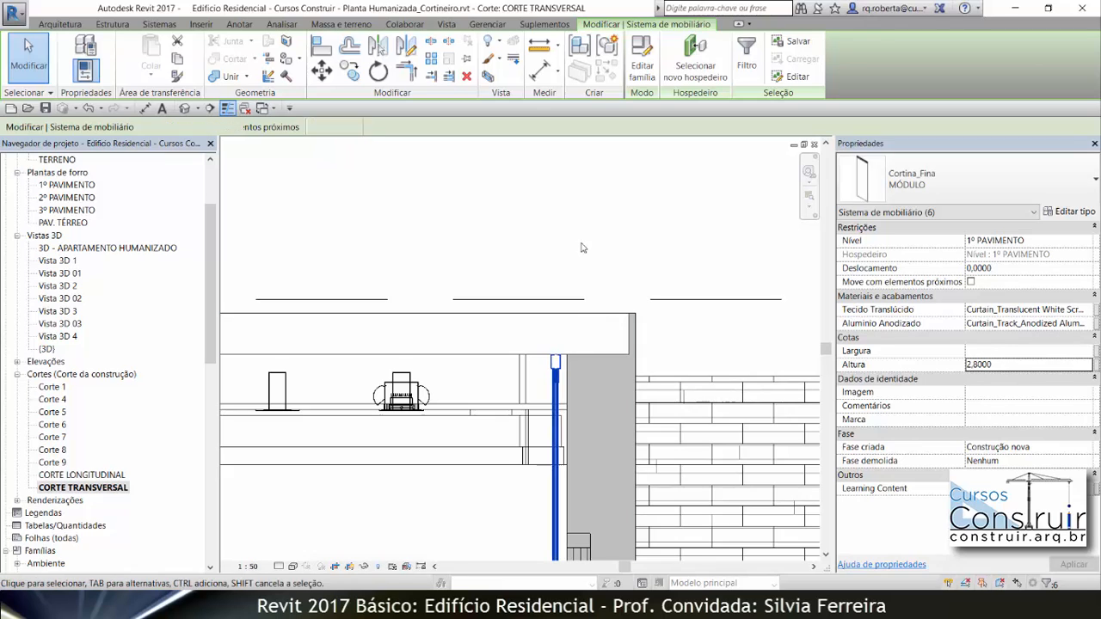
Step: Check the curtains' fit under the slab in the section and their appearance in Vista 3D 01
scroll(552, 305, "down", 5)
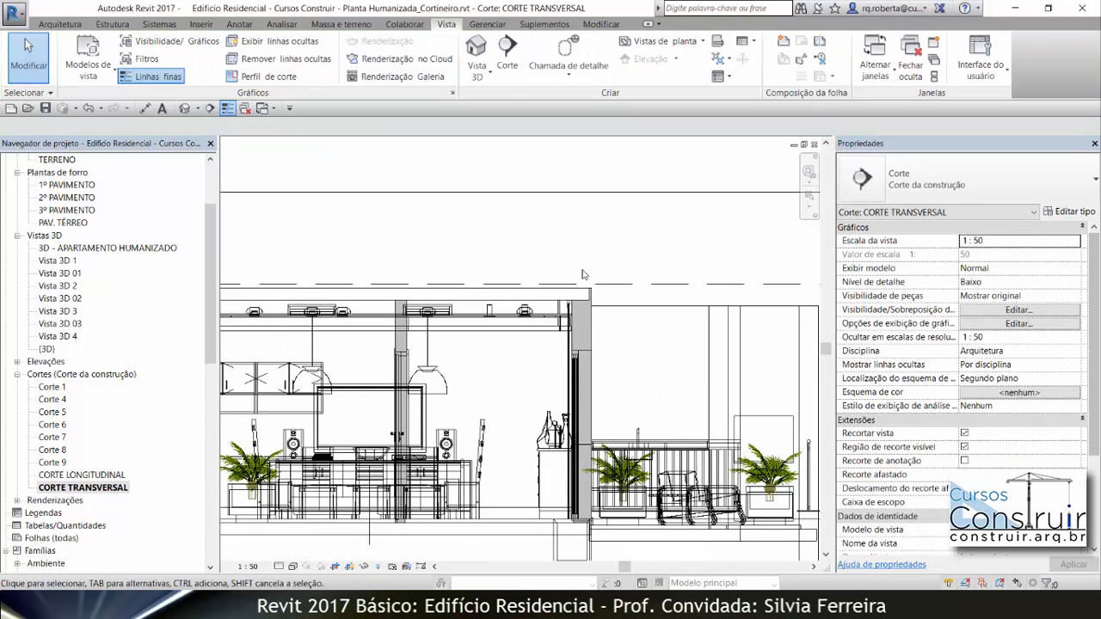
scroll(578, 252, "up", 5)
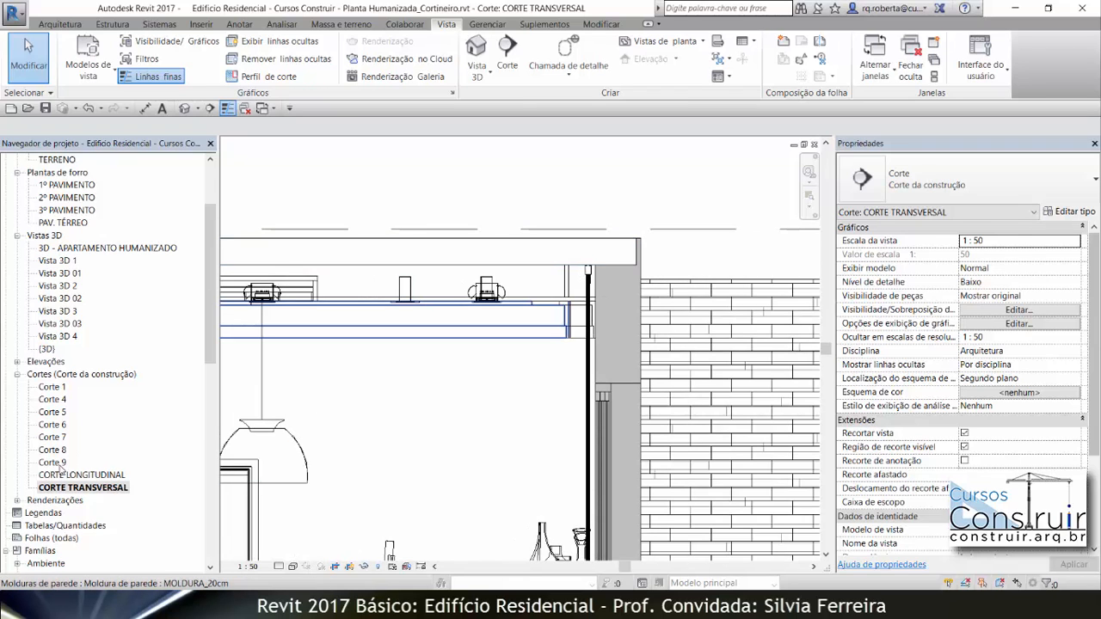
double_click(76, 273)
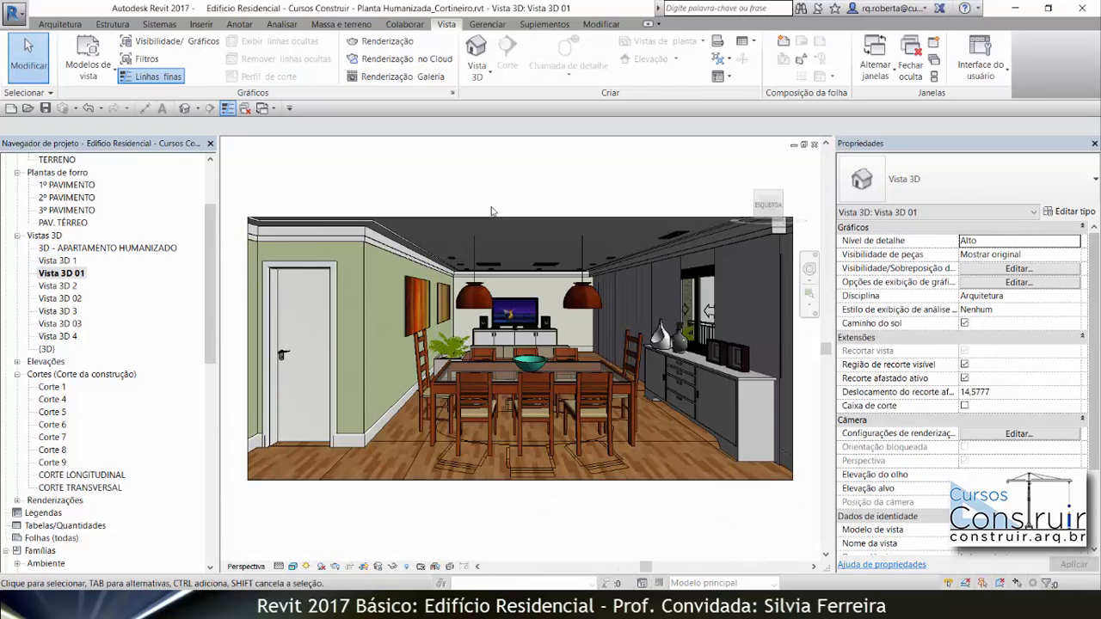
scroll(760, 262, "up", 3)
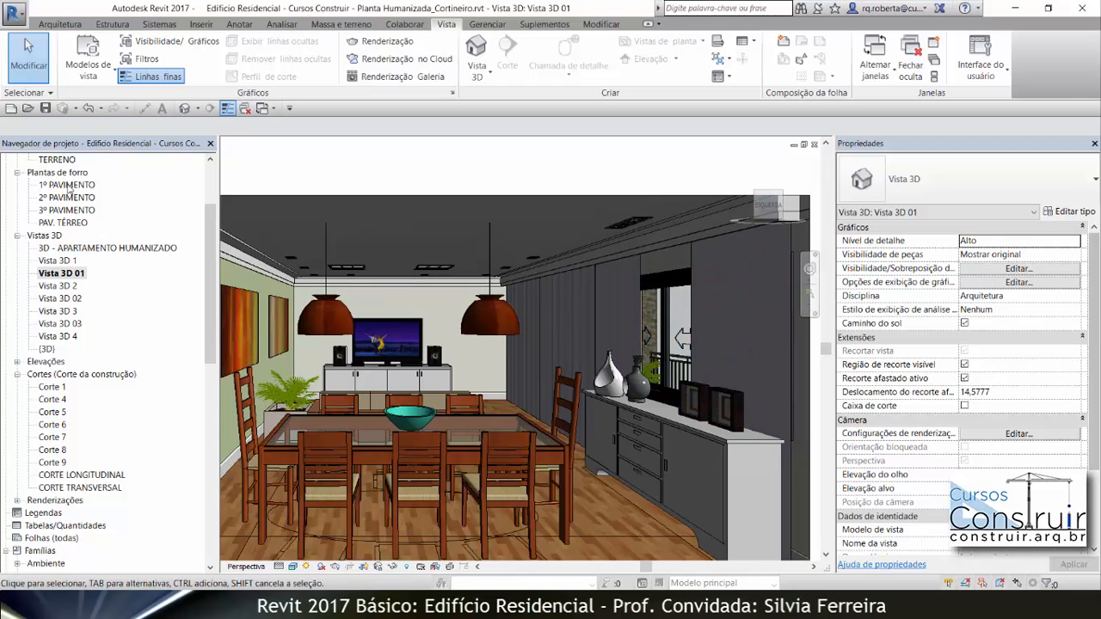
Step: Open the 1º PAVIMENTO floor plan and inspect the bedroom's window wall
double_click(75, 185)
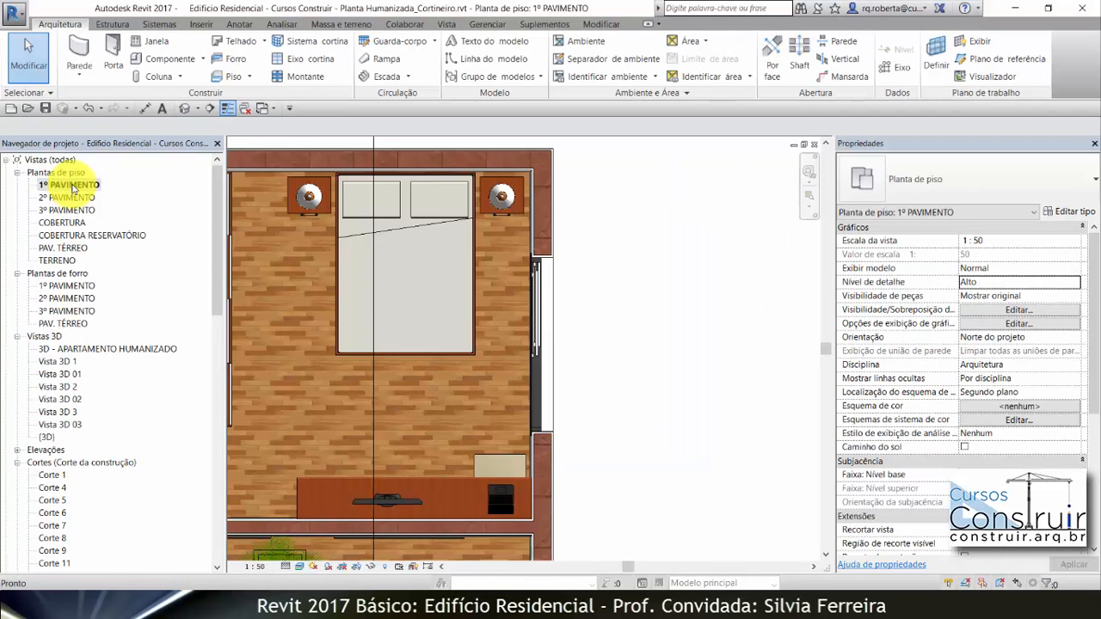
scroll(650, 267, "down", 1)
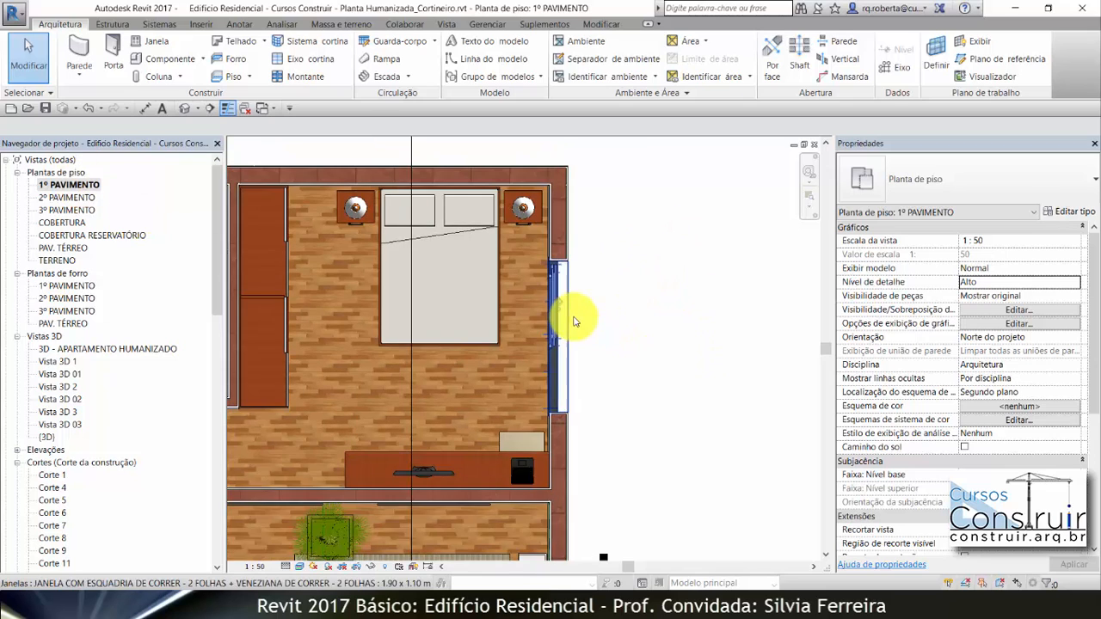
scroll(583, 293, "up", 1)
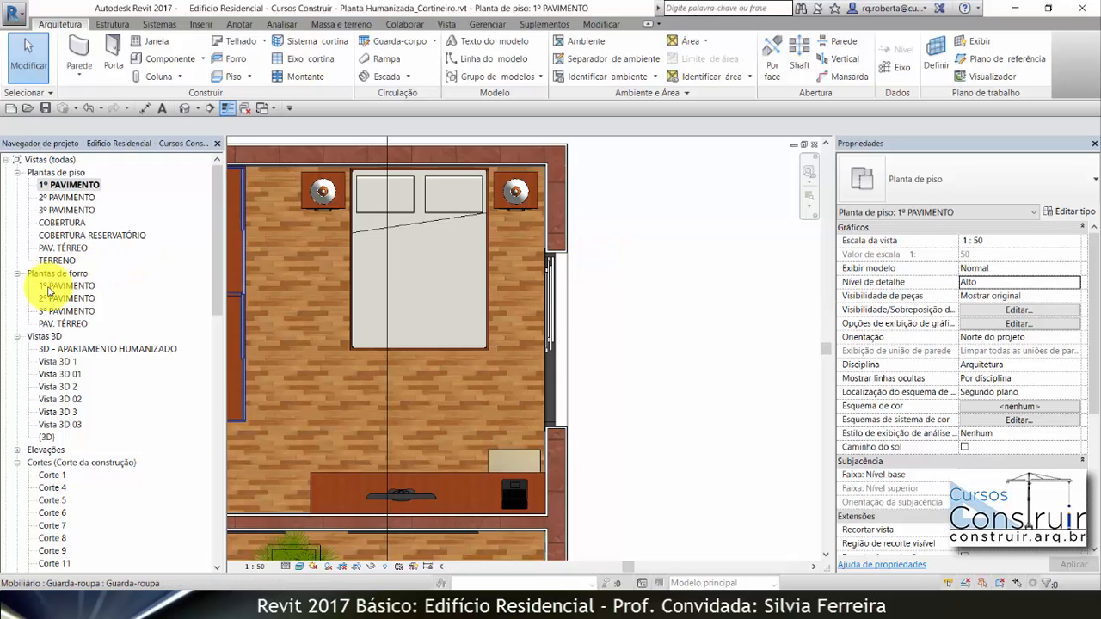
Step: In the 1º PAVIMENTO ceiling plan, preview an automatic Forro de Gesso ceiling within the bedroom walls without placing it
left_click(58, 286)
double_click(58, 285)
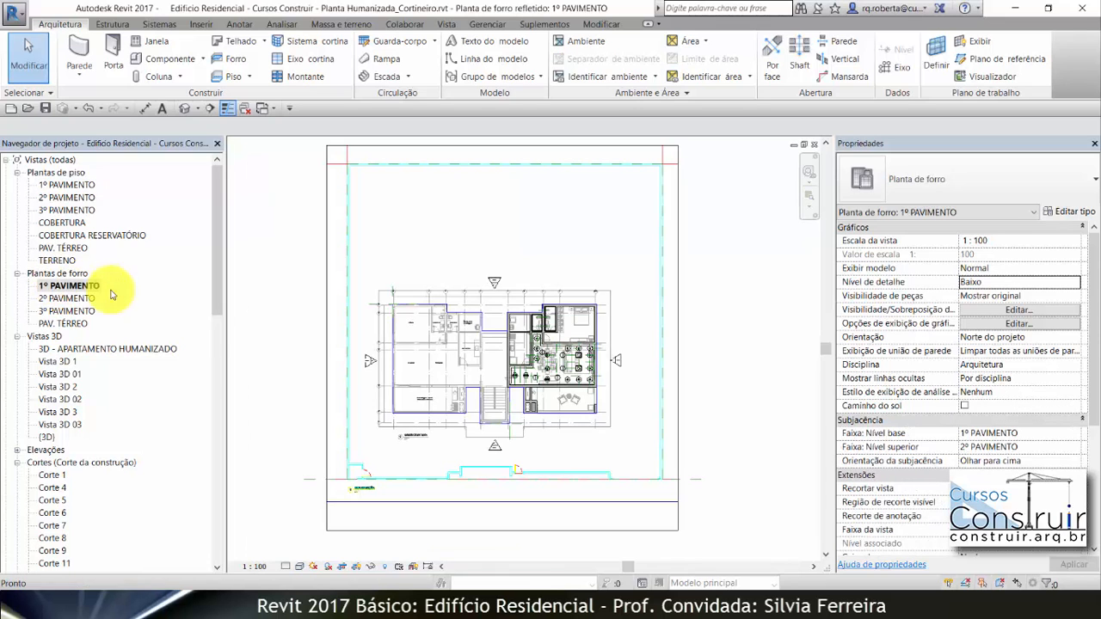
scroll(593, 335, "up", 5)
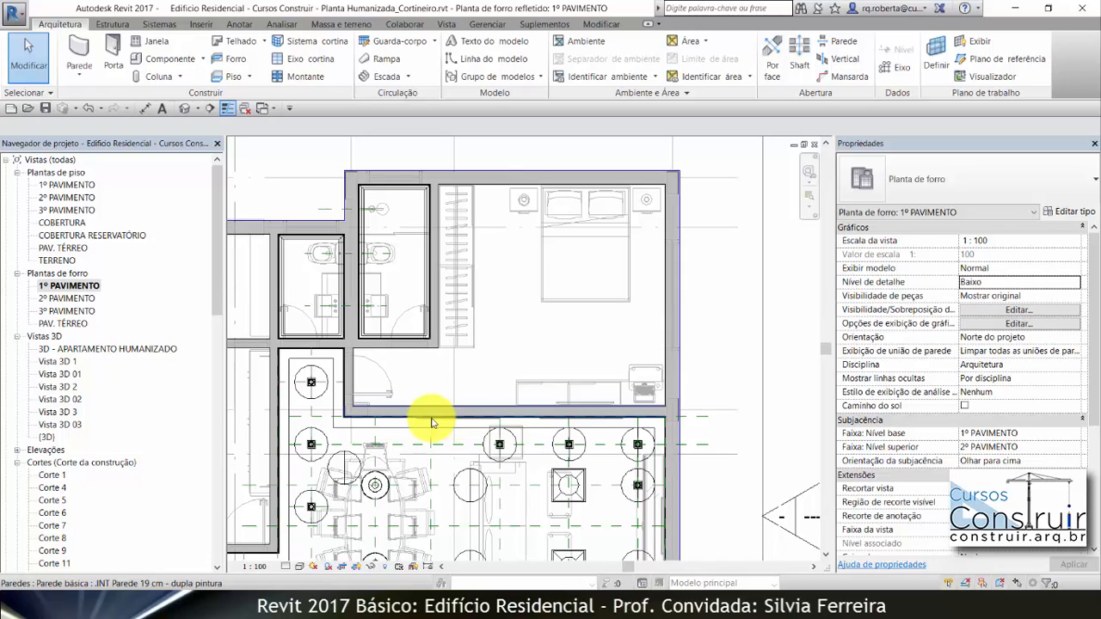
left_click(241, 59)
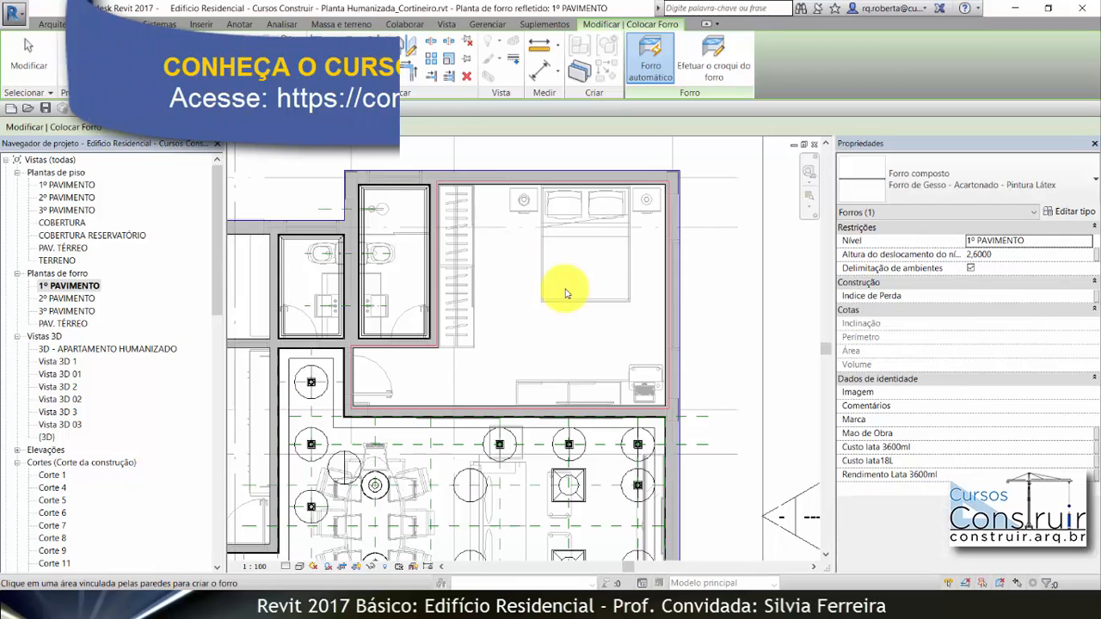
key("Escape")
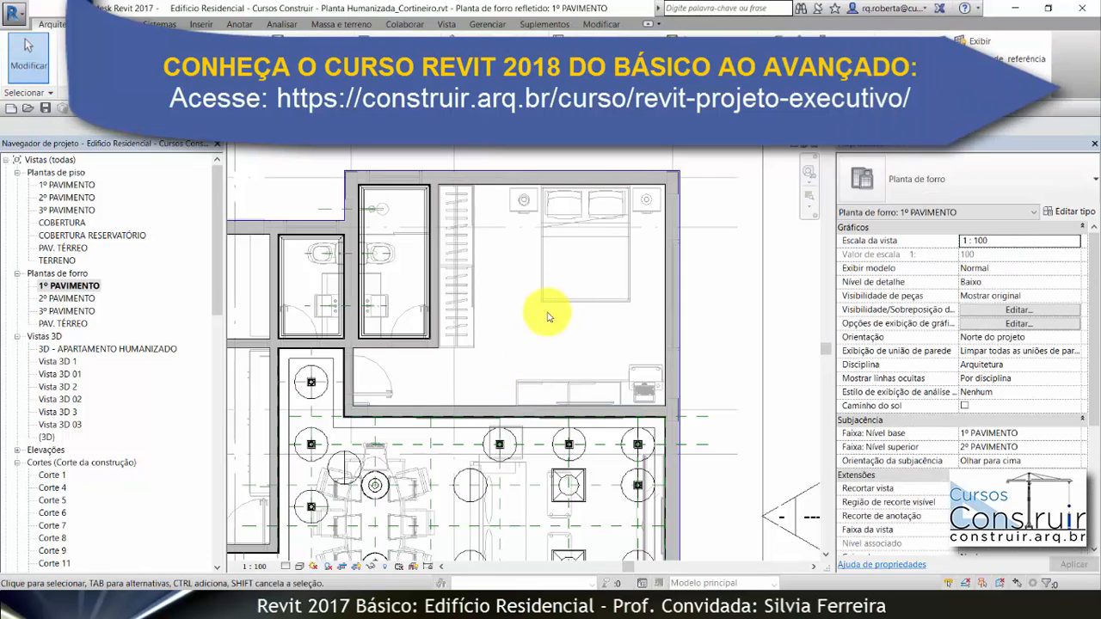
Step: Select the bedroom's existing Forro de Gesso - Acartonado - Pintura Látex ceiling and open its boundary for editing
key("Tab")
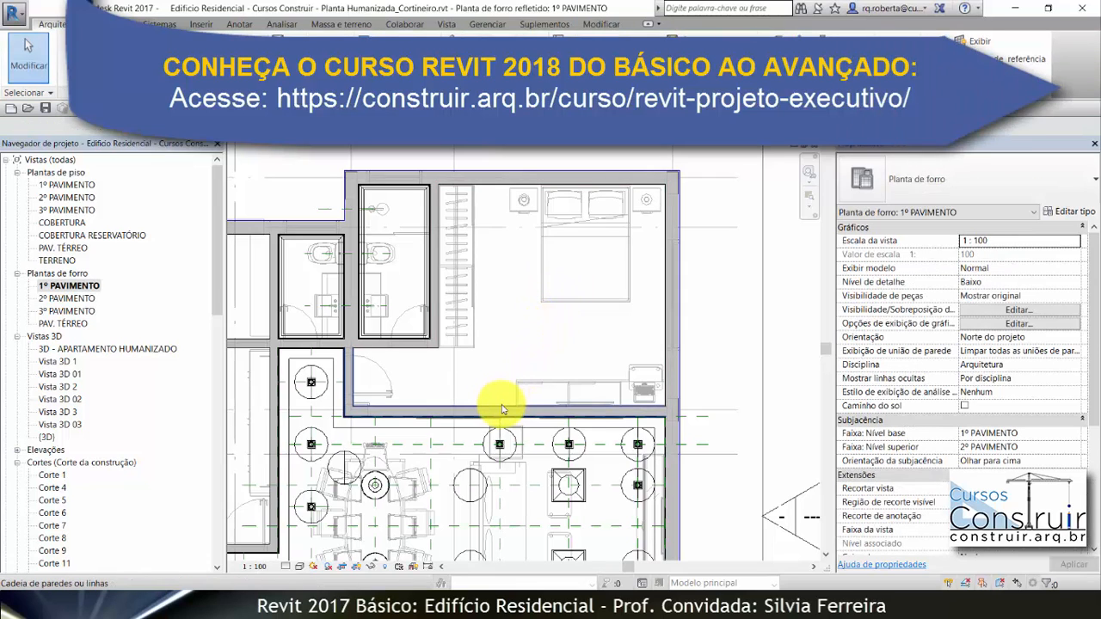
key("Tab")
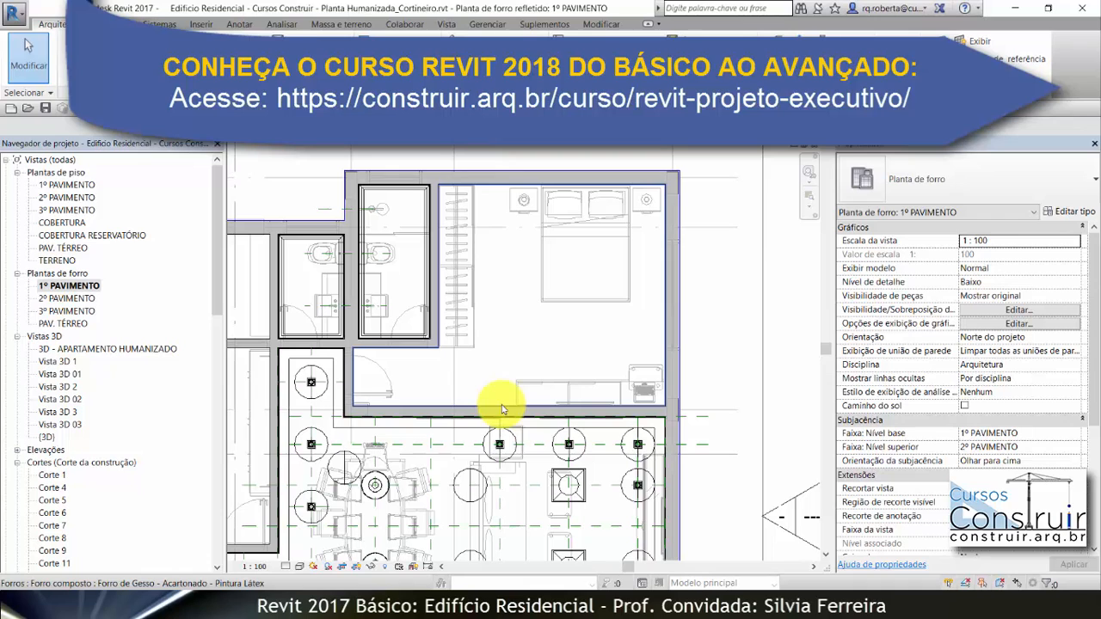
left_click(503, 409)
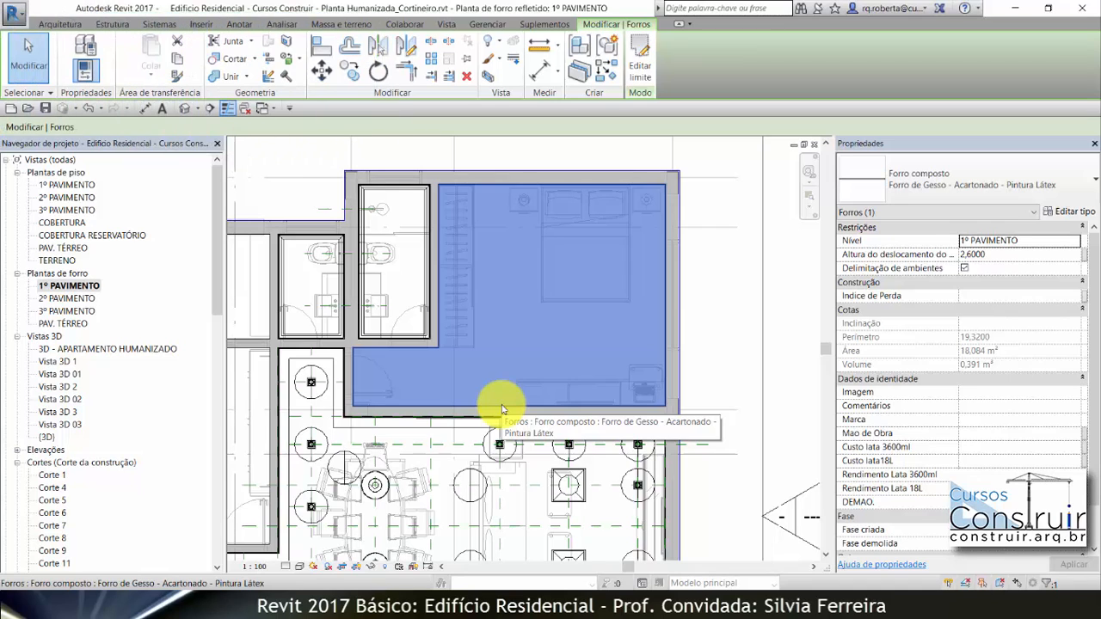
left_click(647, 74)
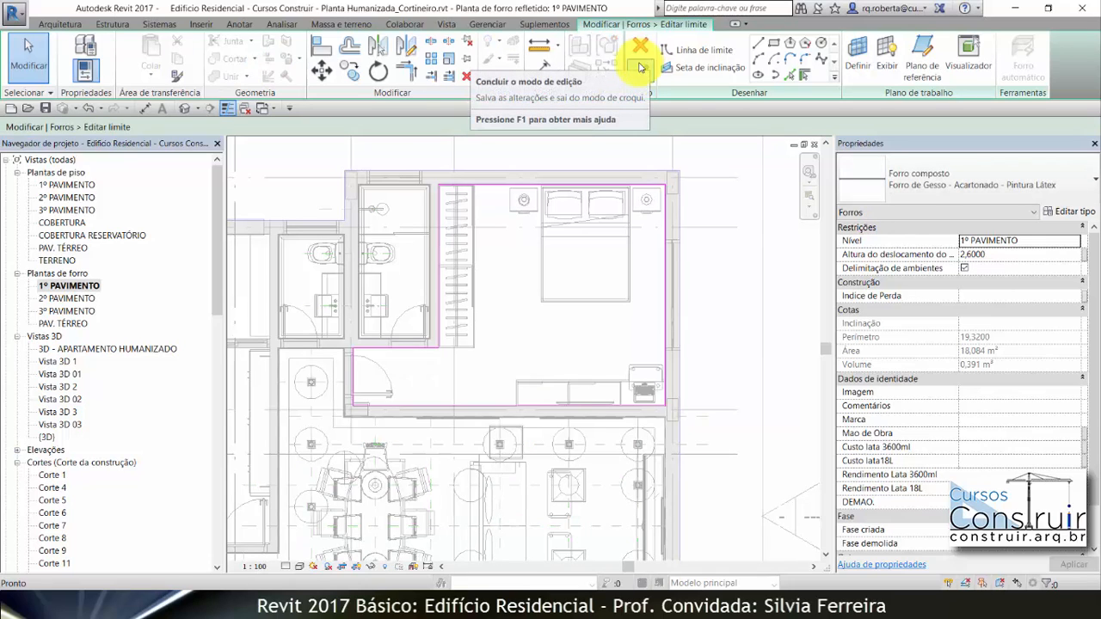
Step: Offset the bedroom ceiling's boundary lines 0,03 inward from the walls without copying, leaving out the window-side line
scroll(504, 307, "up", 2)
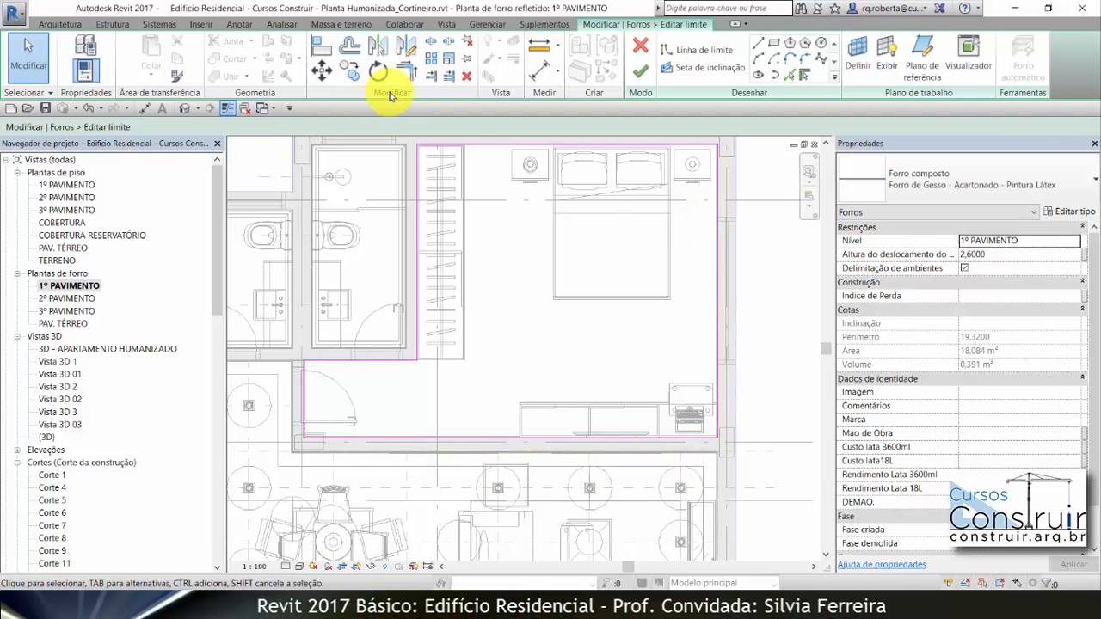
left_click(350, 48)
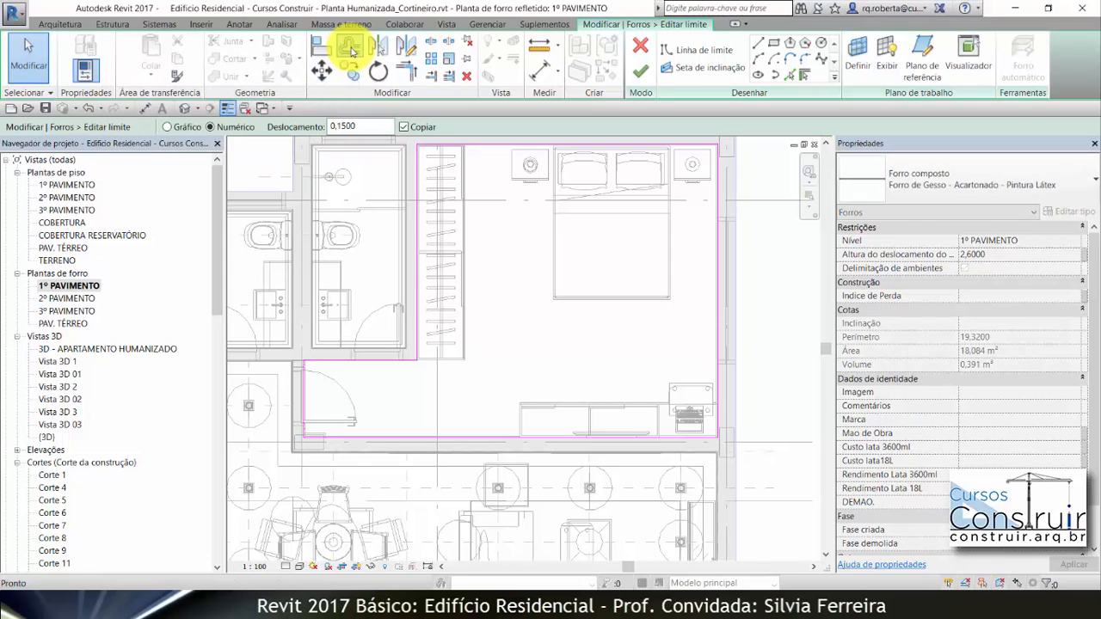
double_click(362, 127)
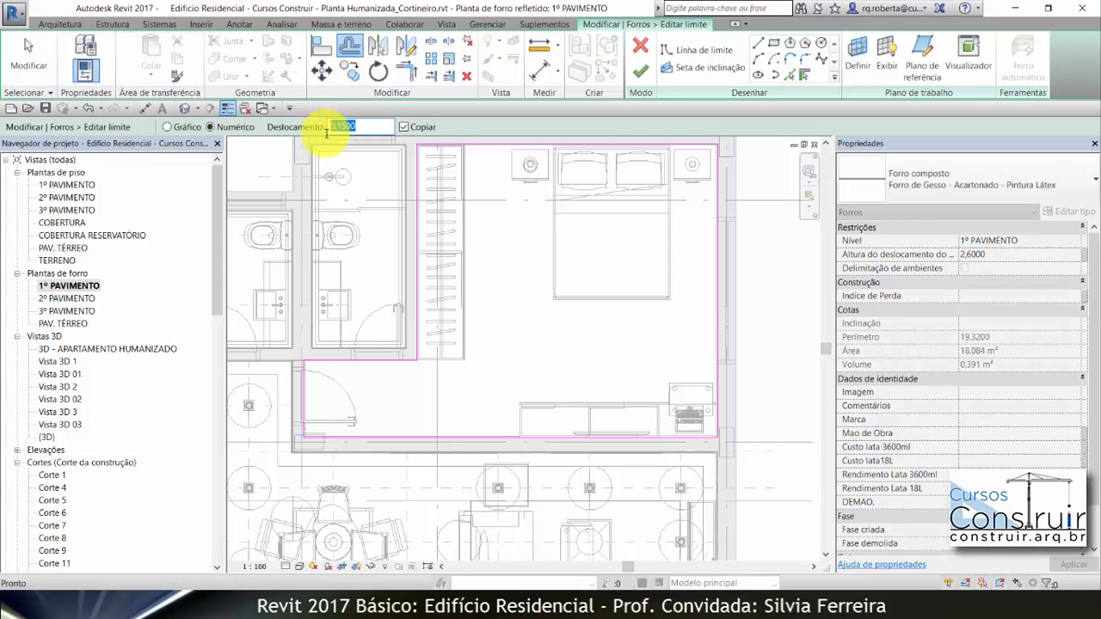
key("BackSpace")
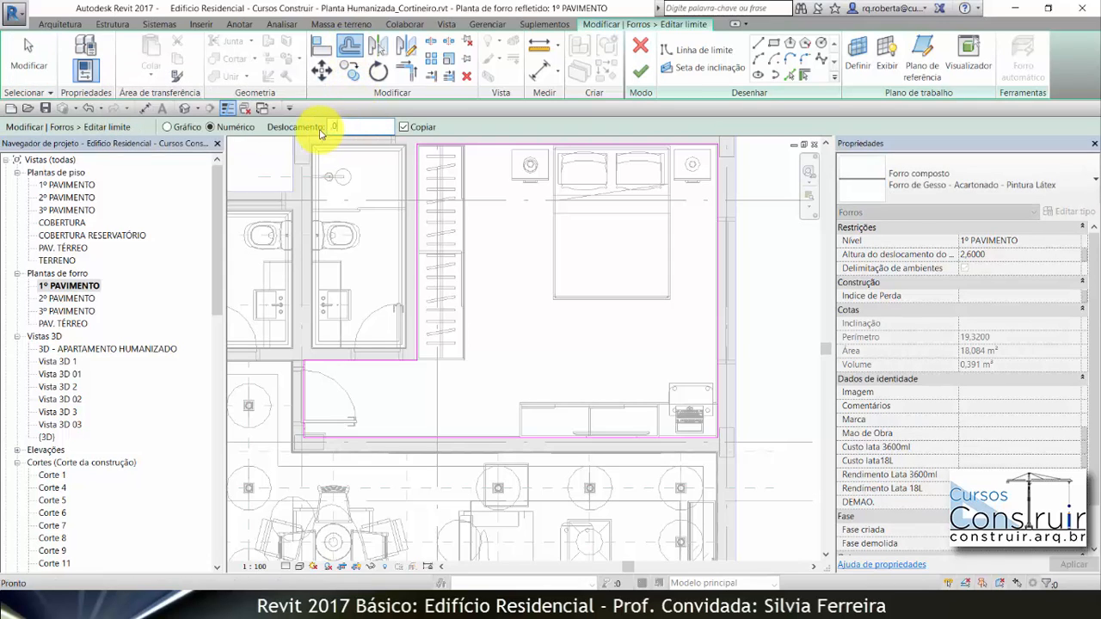
key("Return")
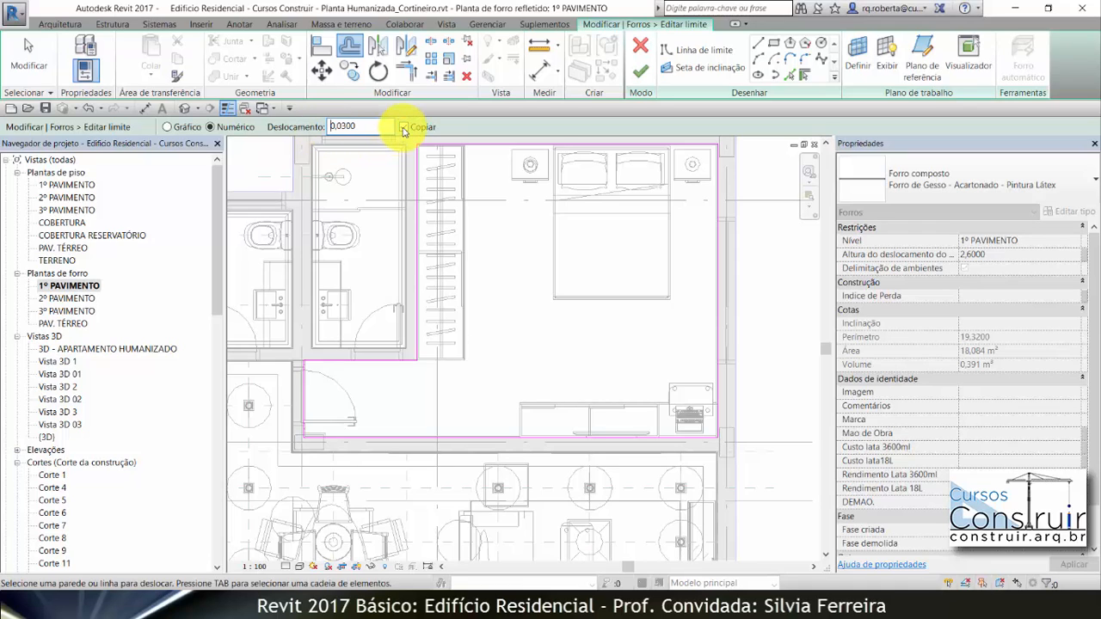
scroll(481, 149, "up", 2)
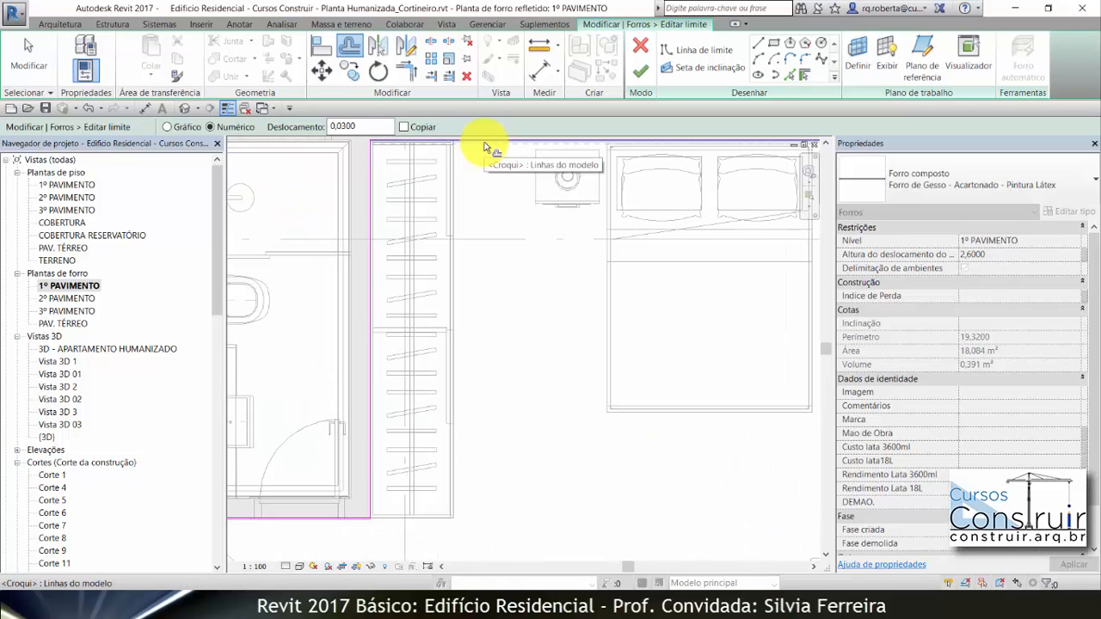
scroll(485, 146, "up", 3)
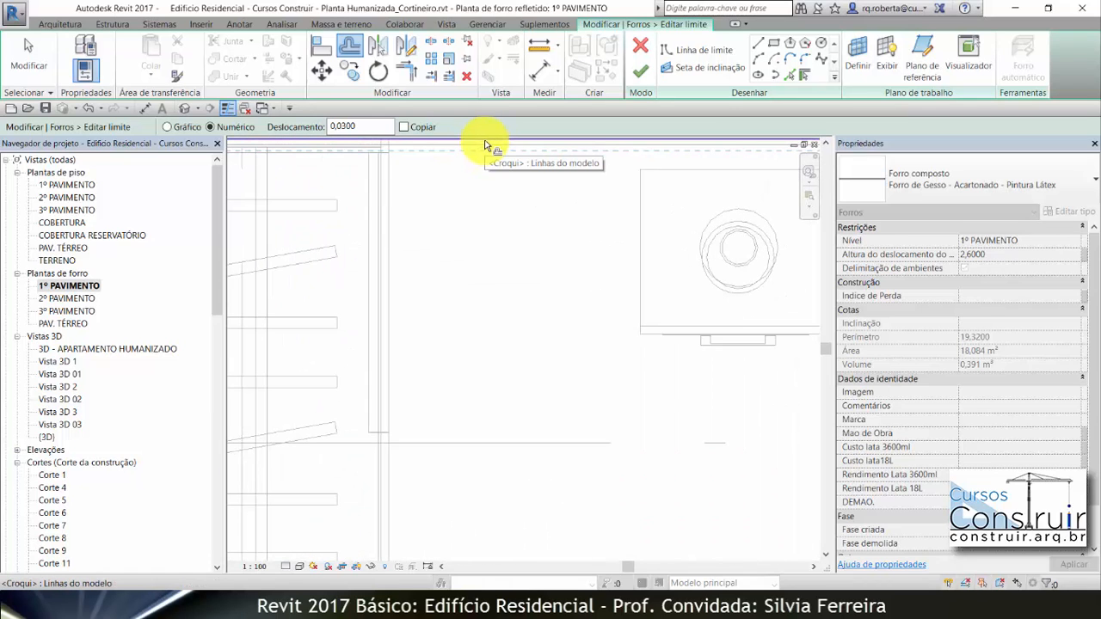
scroll(484, 146, "down", 3)
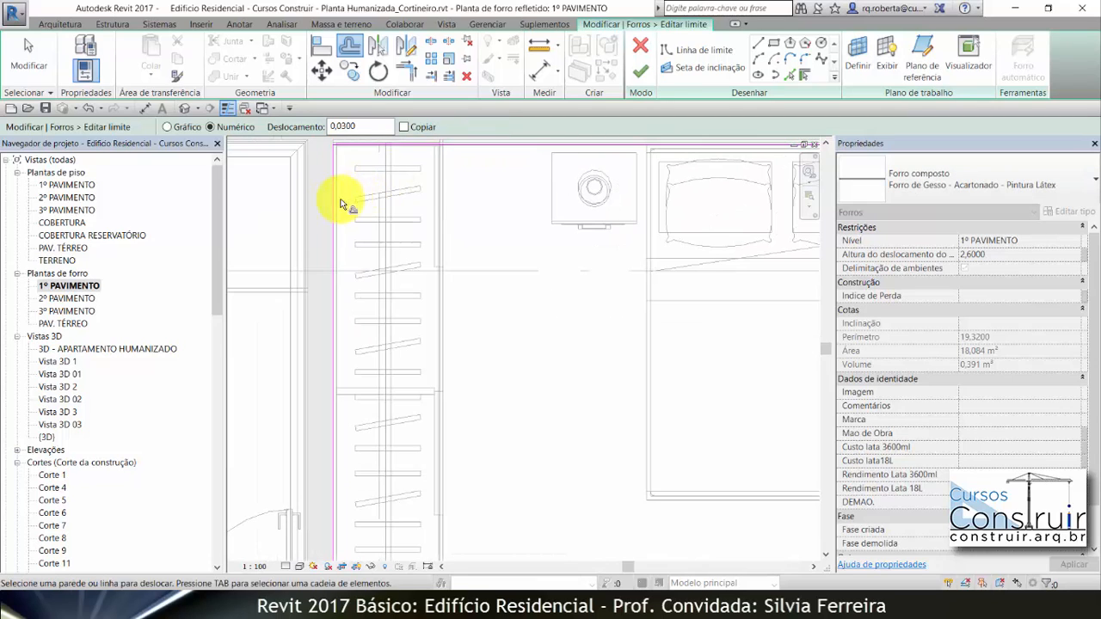
scroll(484, 193, "down", 4)
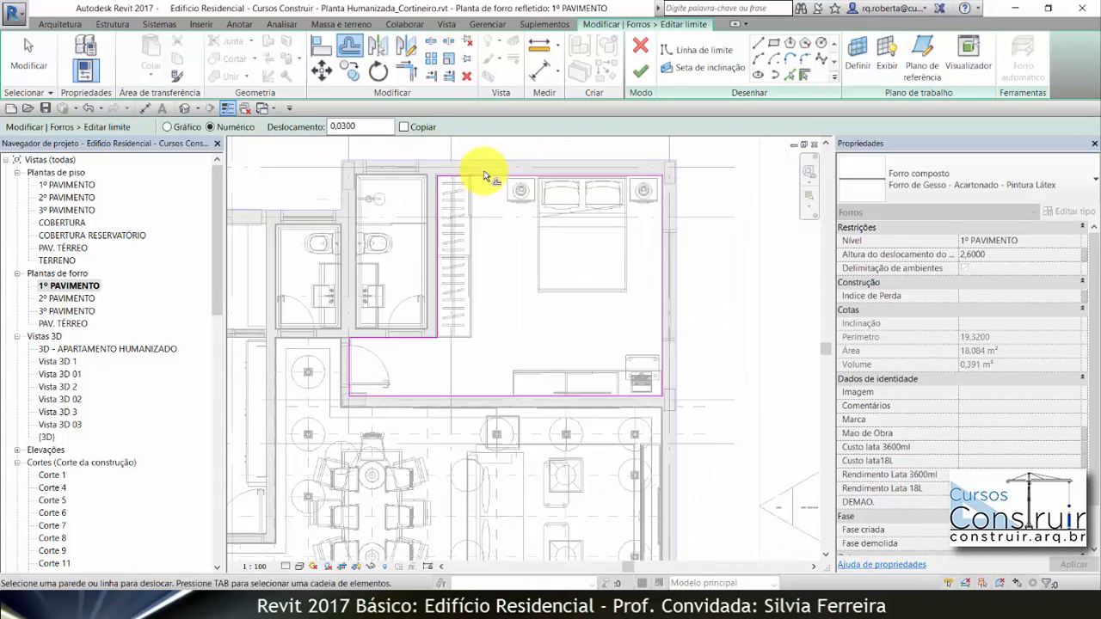
scroll(413, 320, "up", 3)
scroll(431, 320, "up", 2)
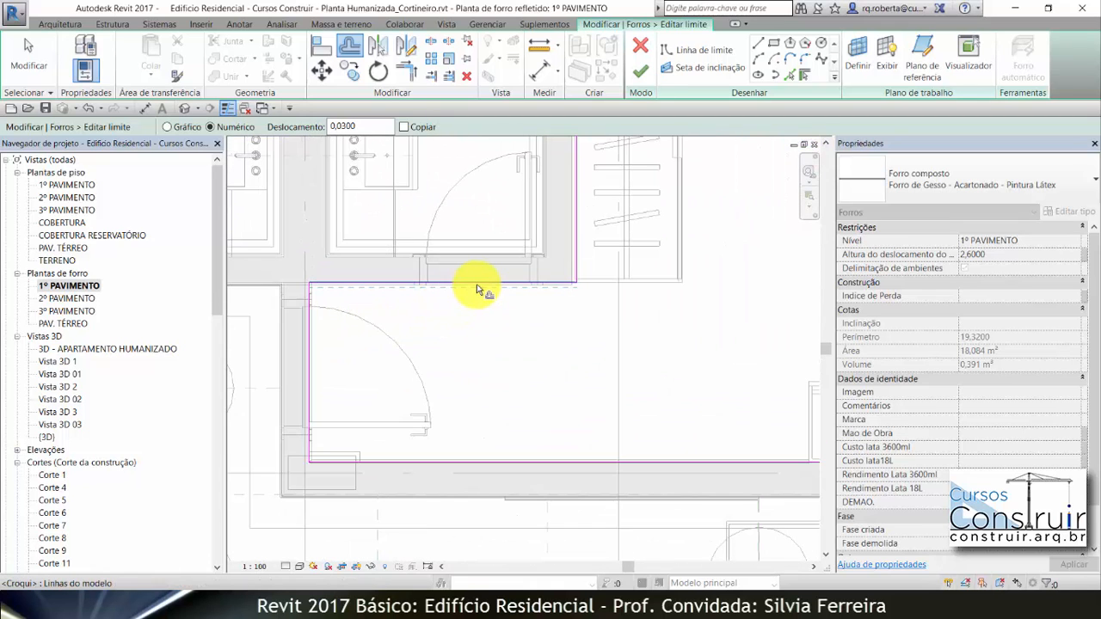
scroll(339, 246, "down", 2)
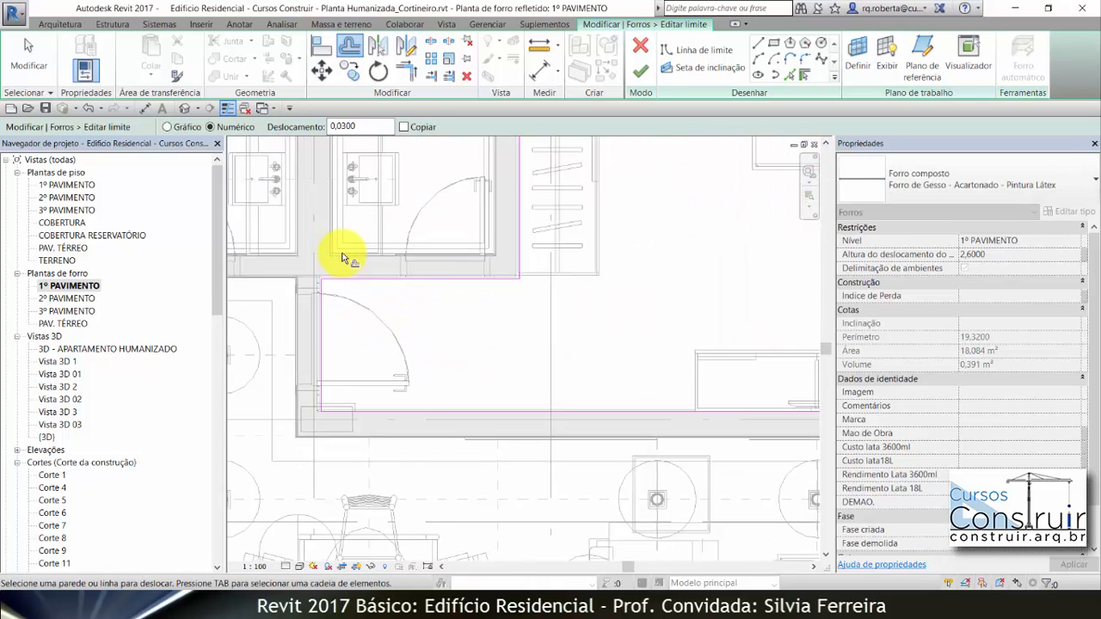
scroll(645, 295, "down", 2)
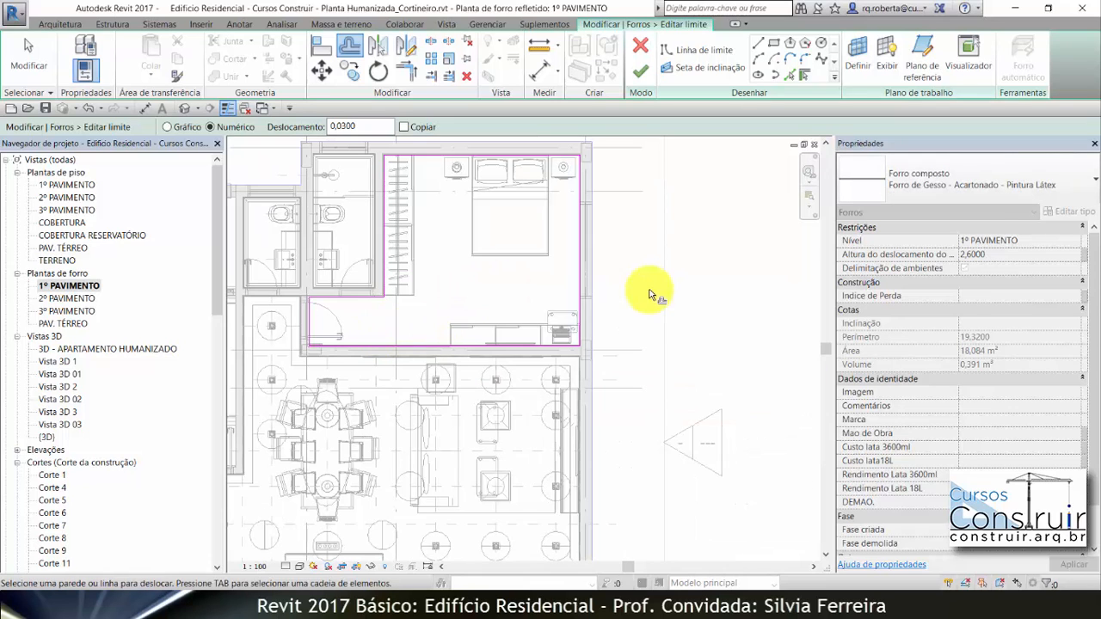
scroll(602, 203, "up", 3)
scroll(594, 396, "up", 2)
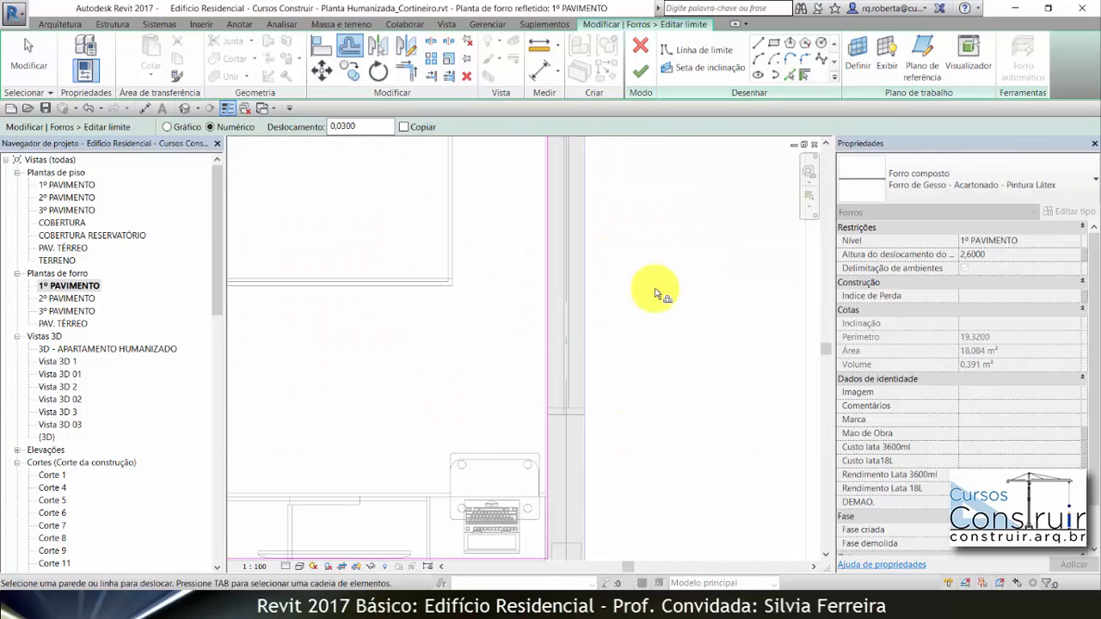
scroll(573, 315, "down", 2)
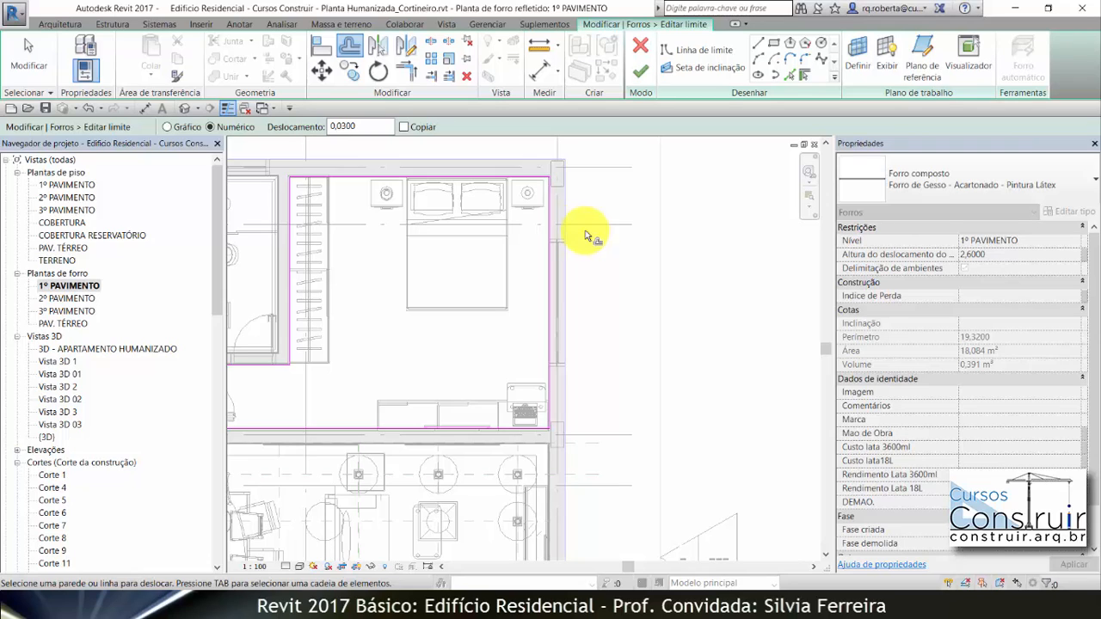
Step: Offset a copy of the window-side boundary line 0,15 into the bedroom
double_click(348, 127)
type("15")
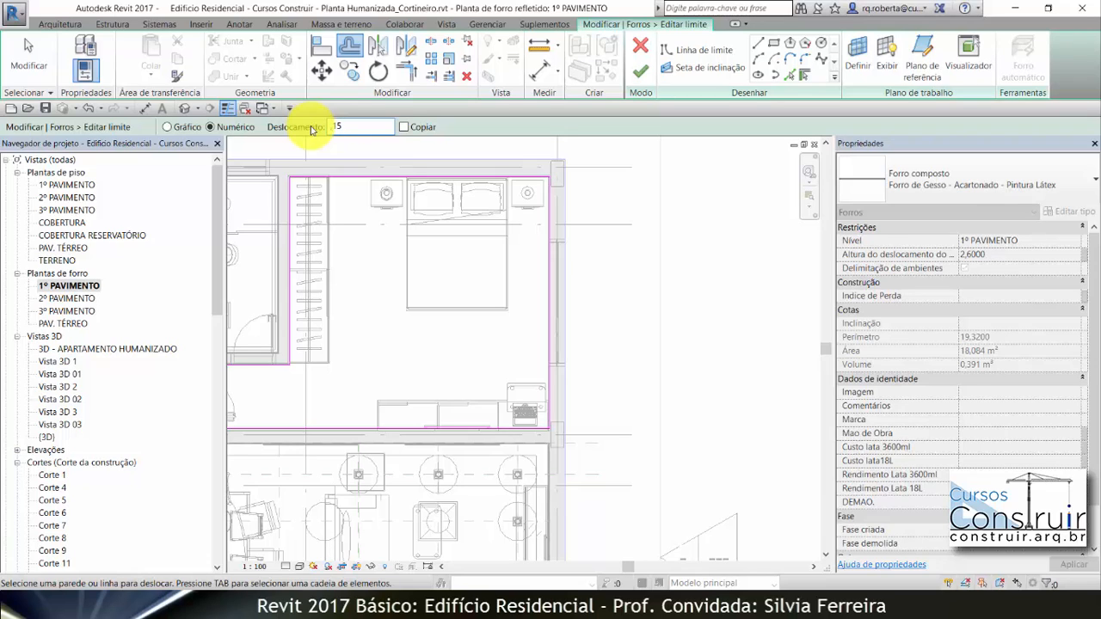
key("Return")
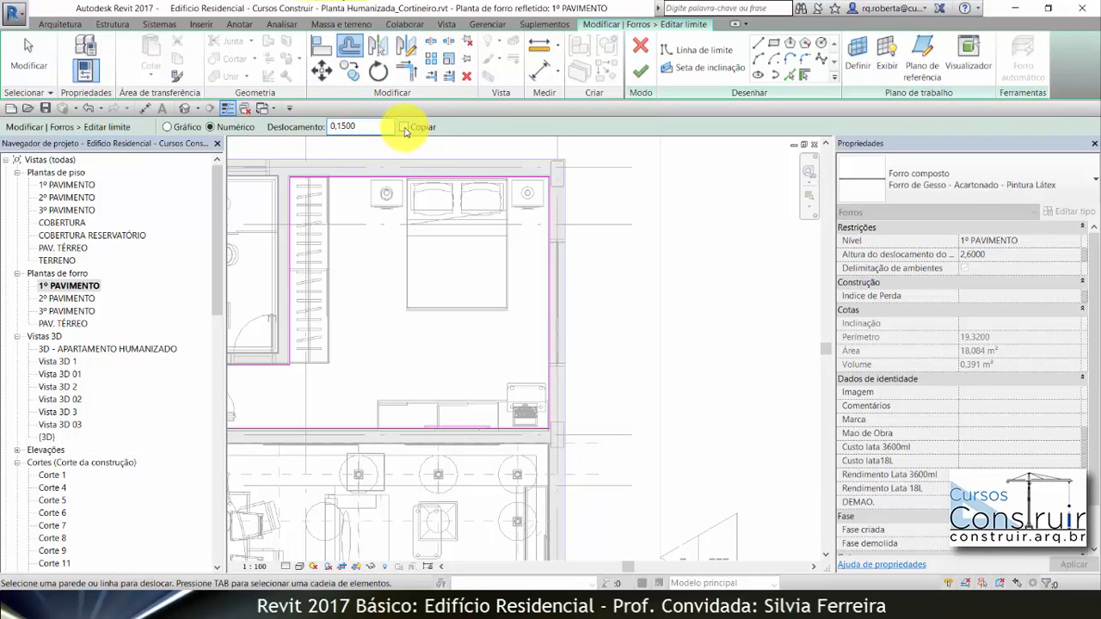
left_click(404, 128)
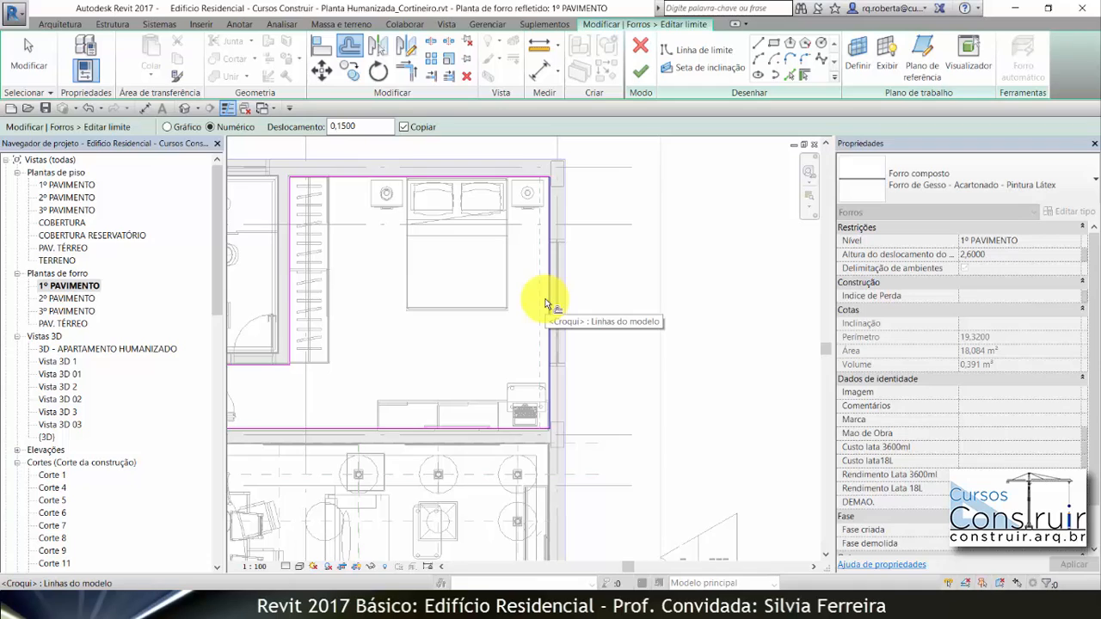
scroll(545, 304, "up", 3)
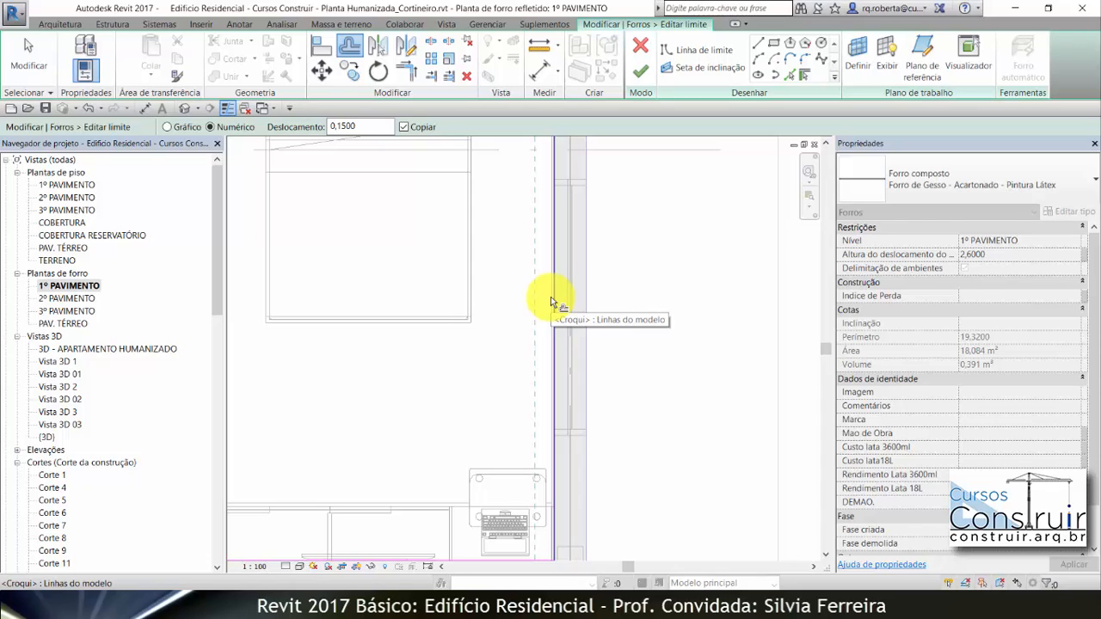
left_click(551, 302)
key("Escape")
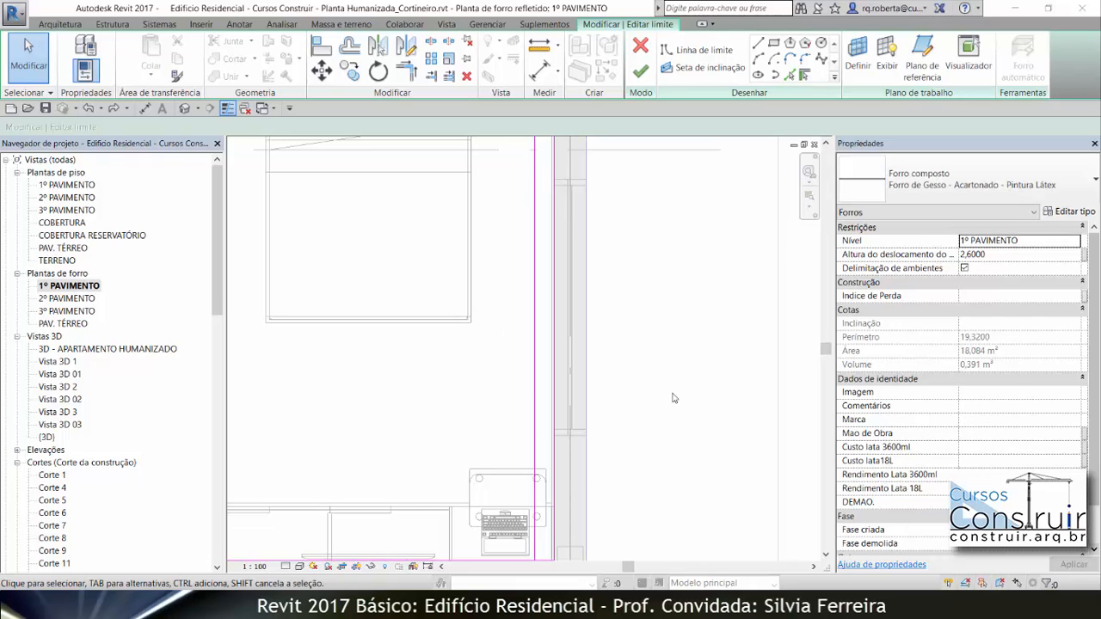
Step: Draw two horizontal boundary lines about 40 cm long at the window's ends, from the wall's outer face to the inner copied line
left_click(758, 43)
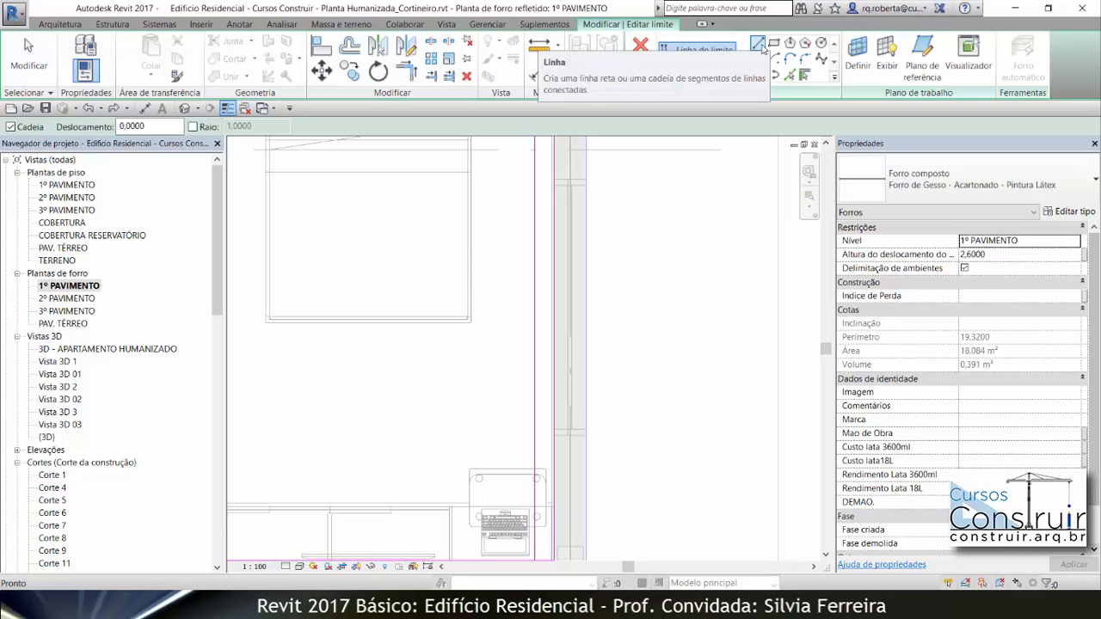
left_click(586, 178)
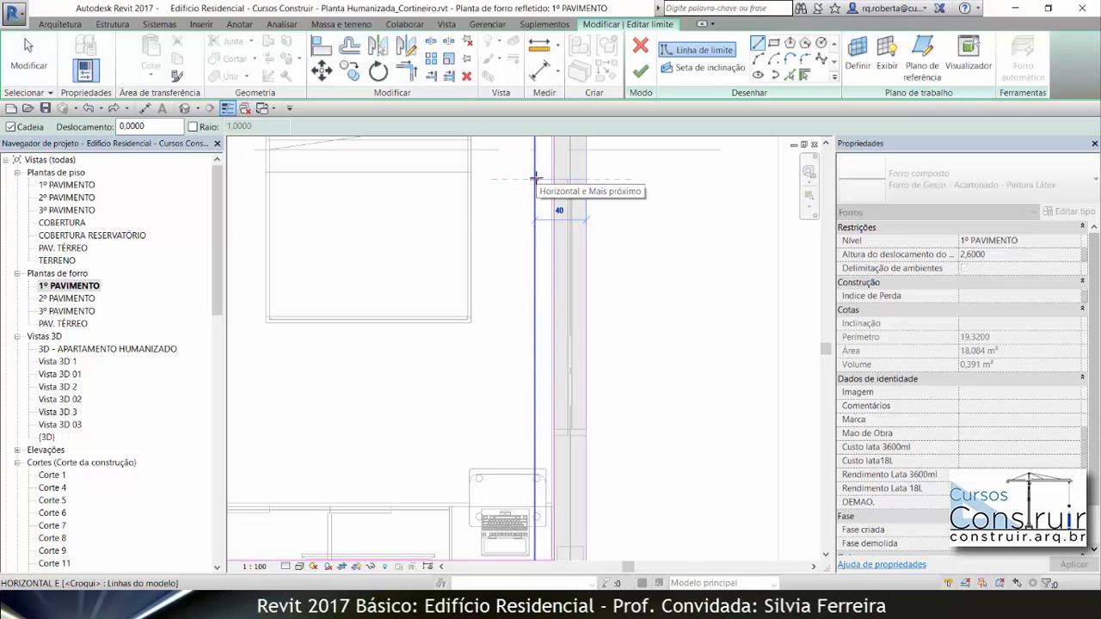
left_click(535, 178)
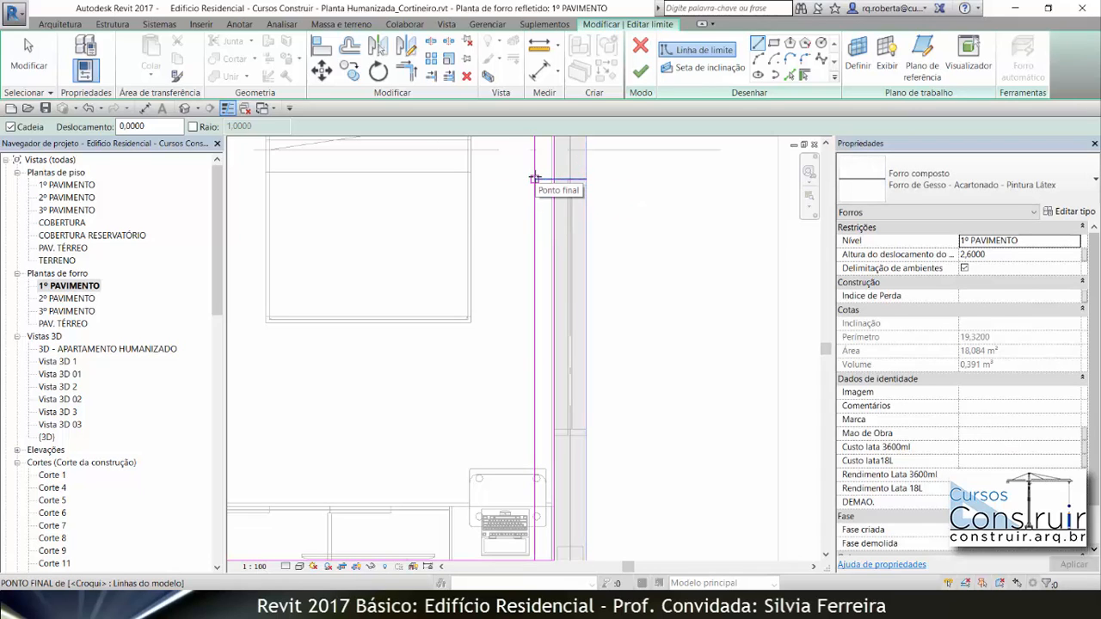
left_click(587, 437)
left_click(536, 436)
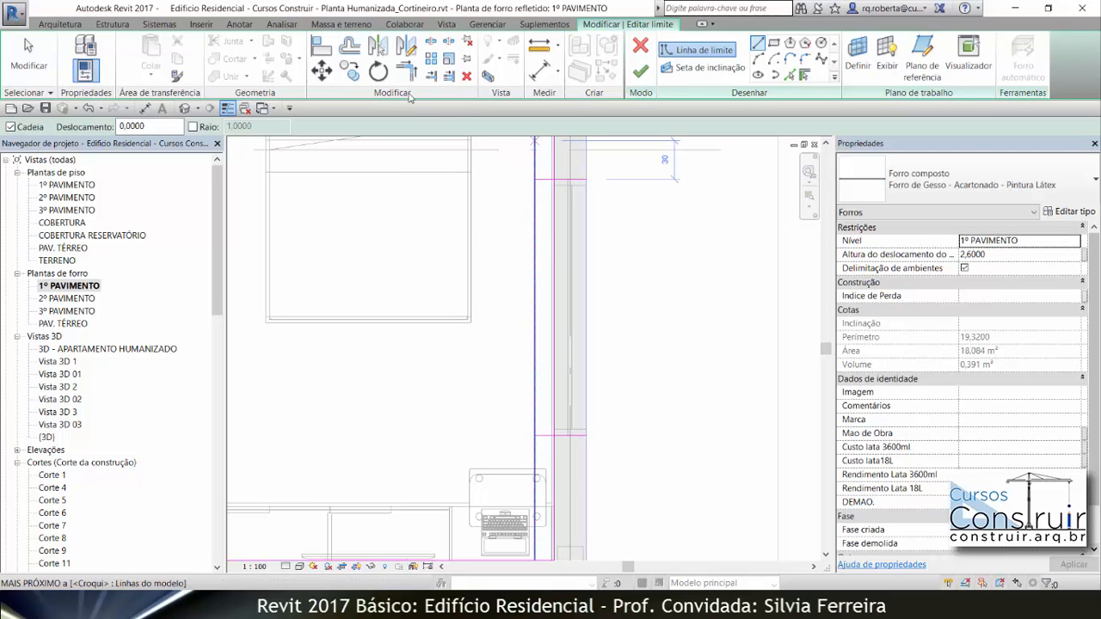
Step: Offset both horizontal lines 0,20 outward beyond the window's ends without copying
left_click(350, 45)
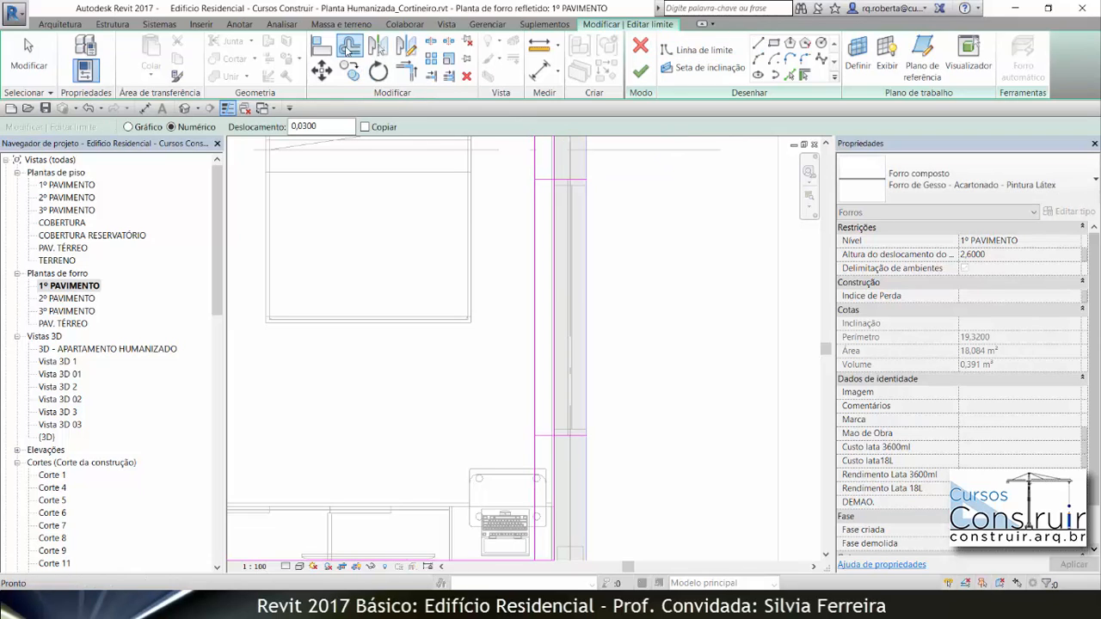
double_click(322, 127)
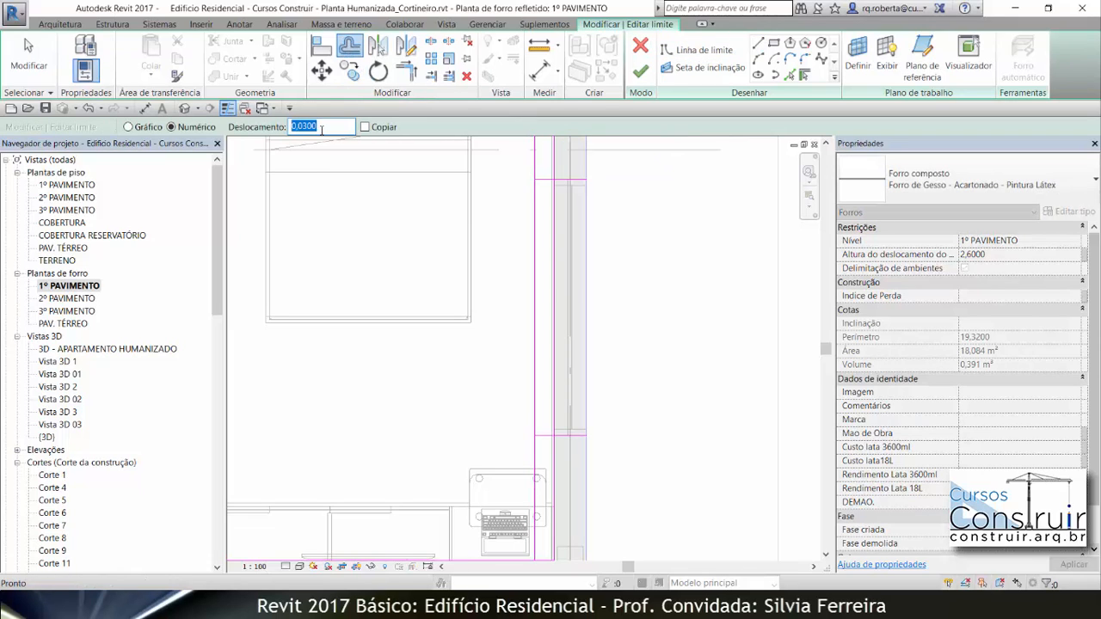
type(",2")
key("Return")
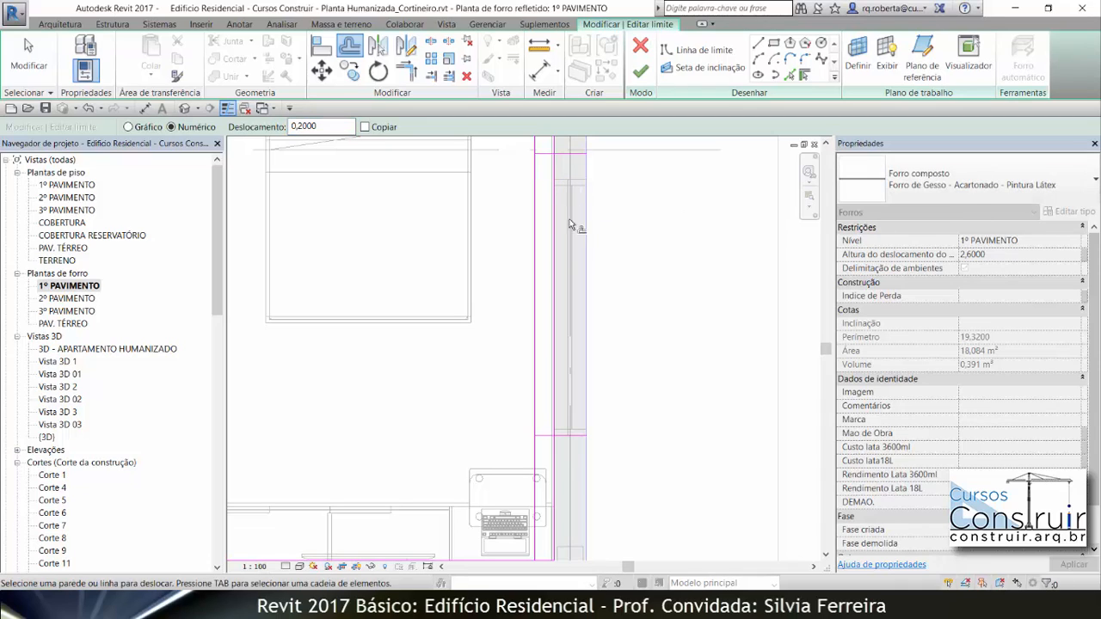
left_click(566, 437)
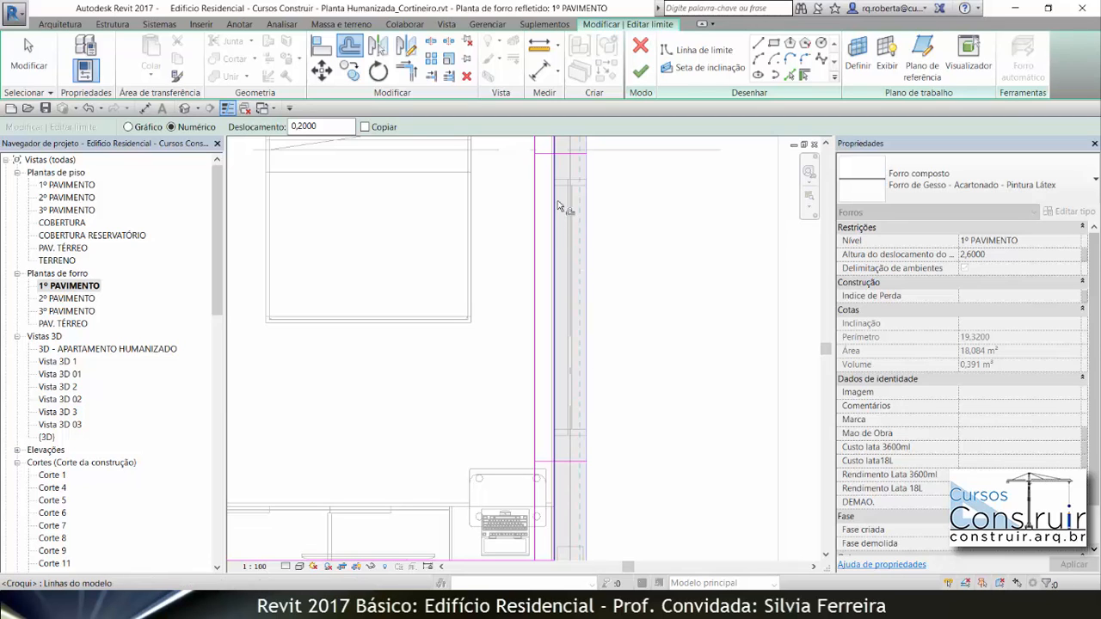
Step: Offset the original window-side boundary line 0,03 inward from the wall without copying
scroll(548, 271, "down", 2)
scroll(556, 207, "up", 2)
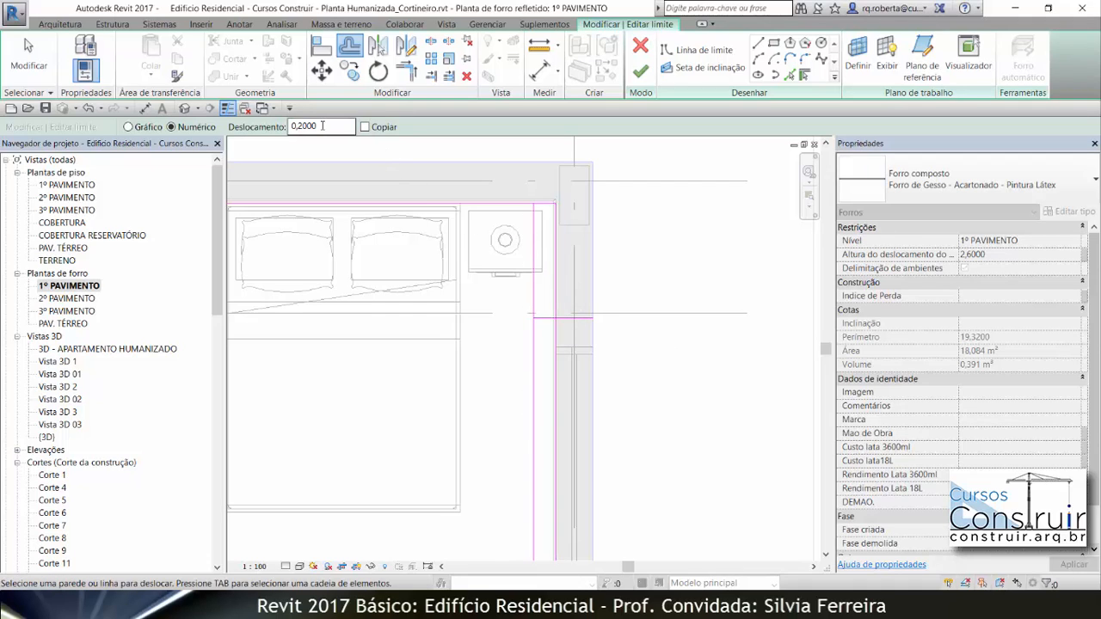
left_click_drag(322, 126, 293, 126)
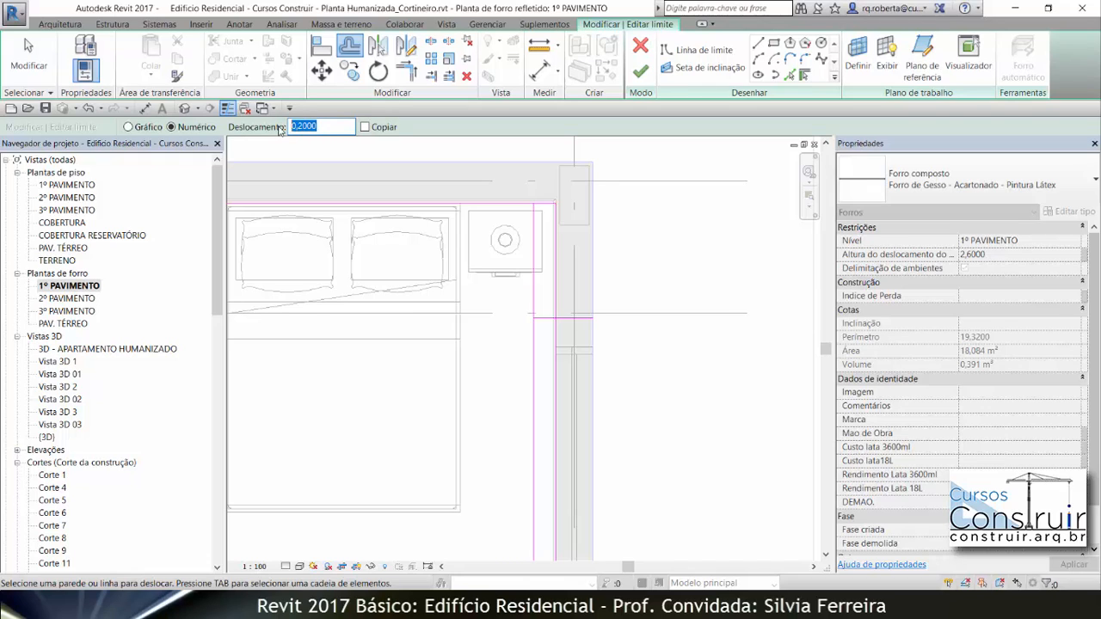
type(",03")
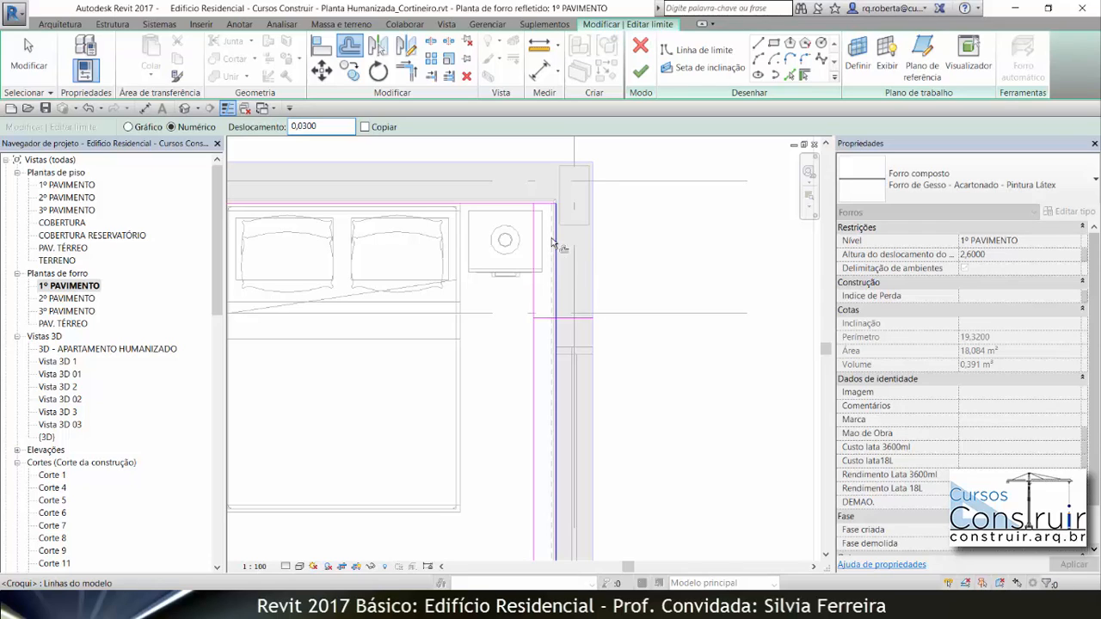
left_click(553, 242)
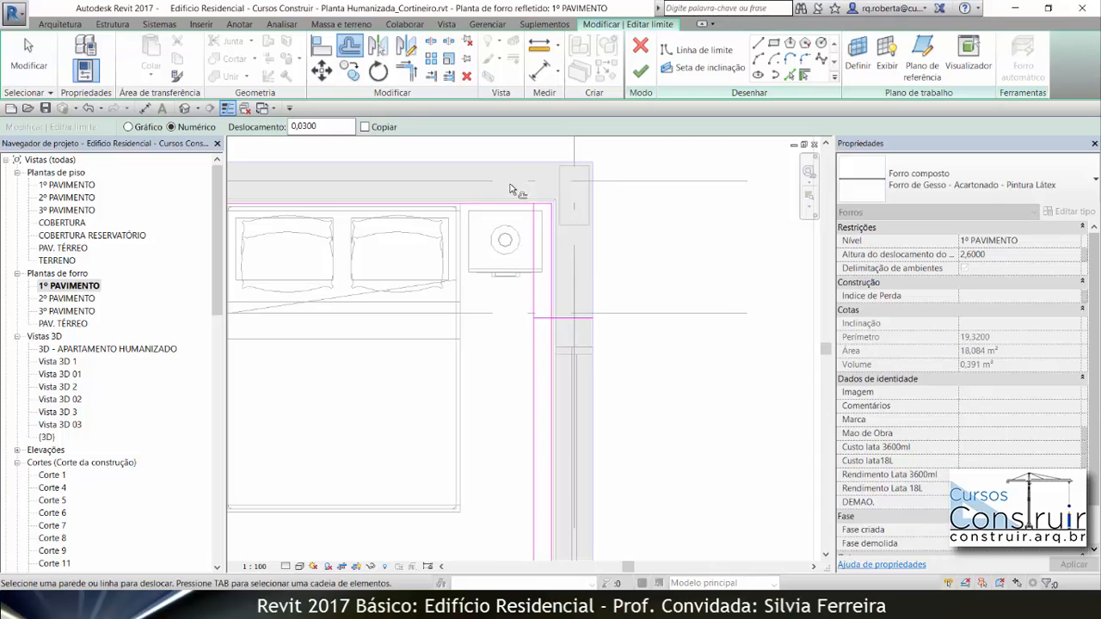
Step: Split the bedroom's original window-side boundary line between the two horizontal recess lines
scroll(541, 231, "down", 2)
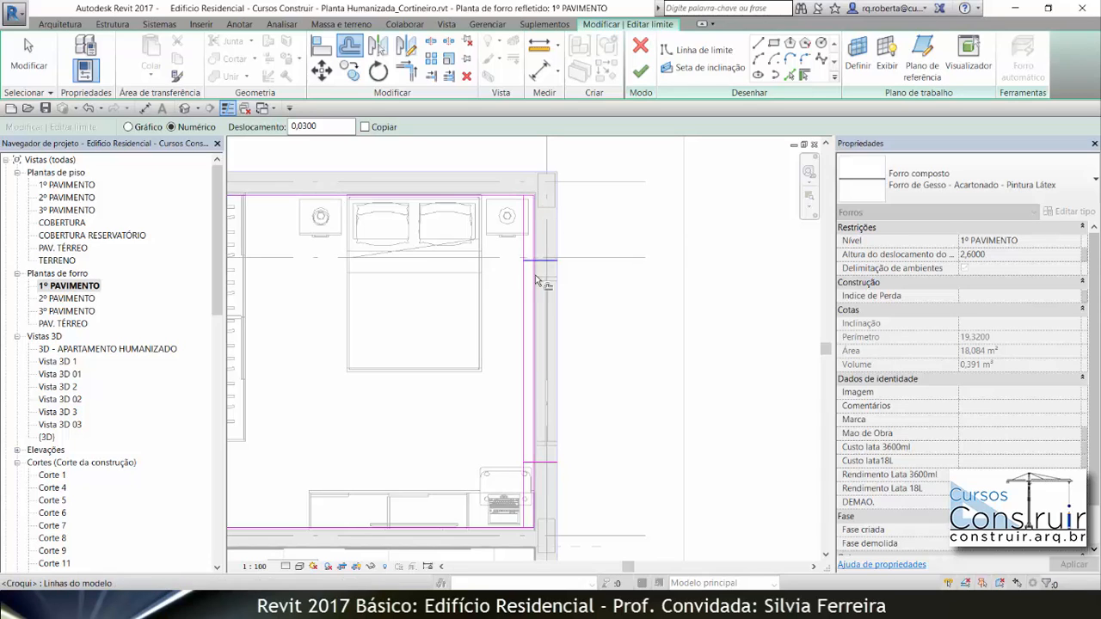
left_click(433, 43)
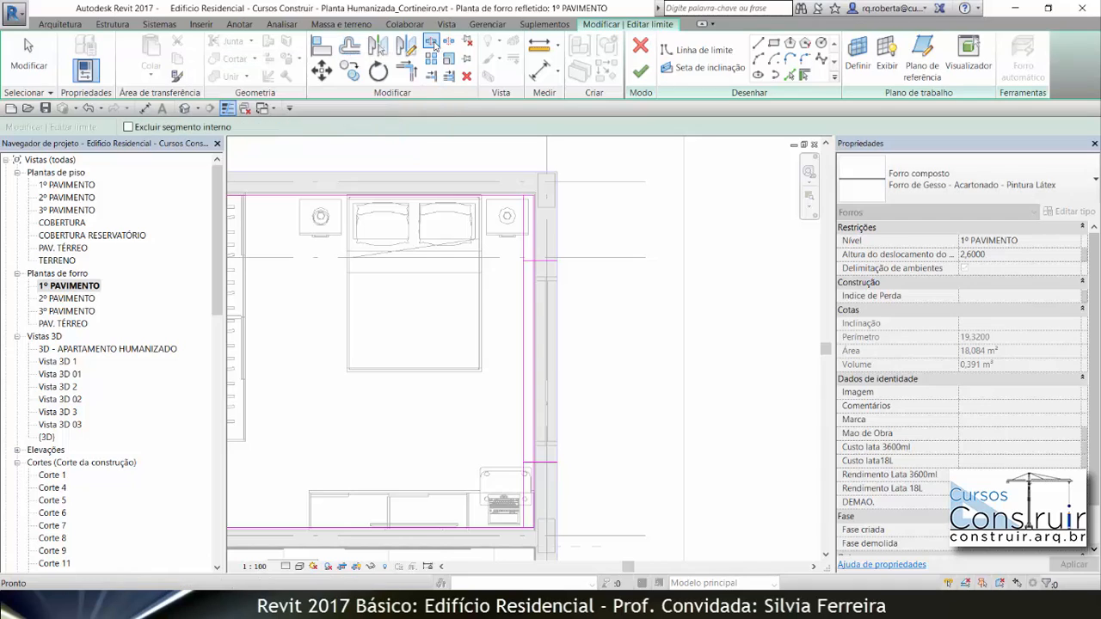
left_click(535, 354)
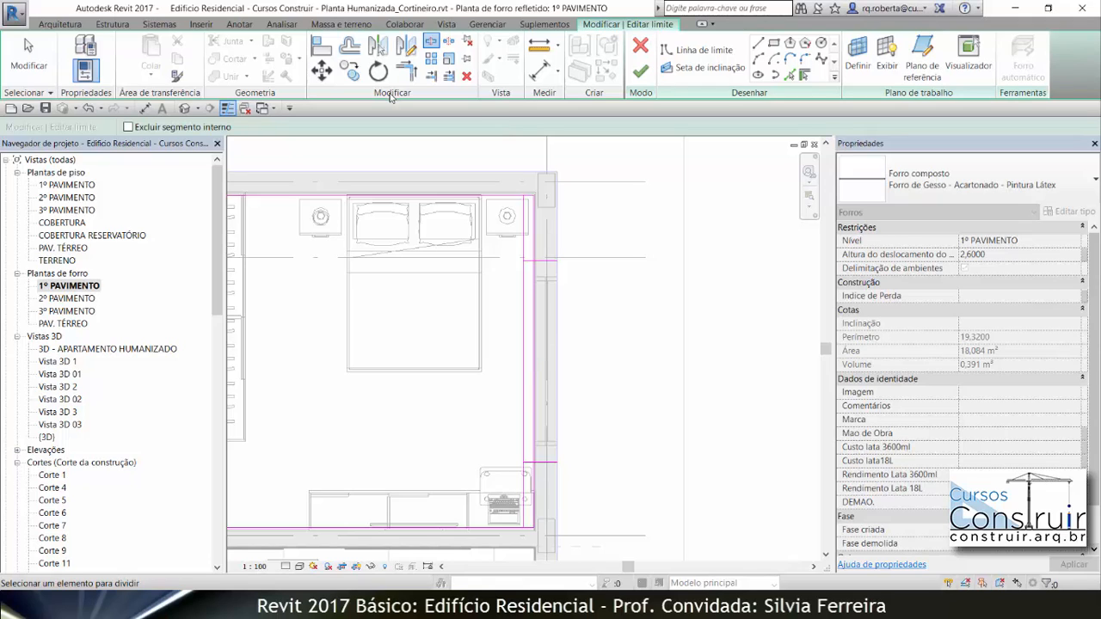
key("Escape")
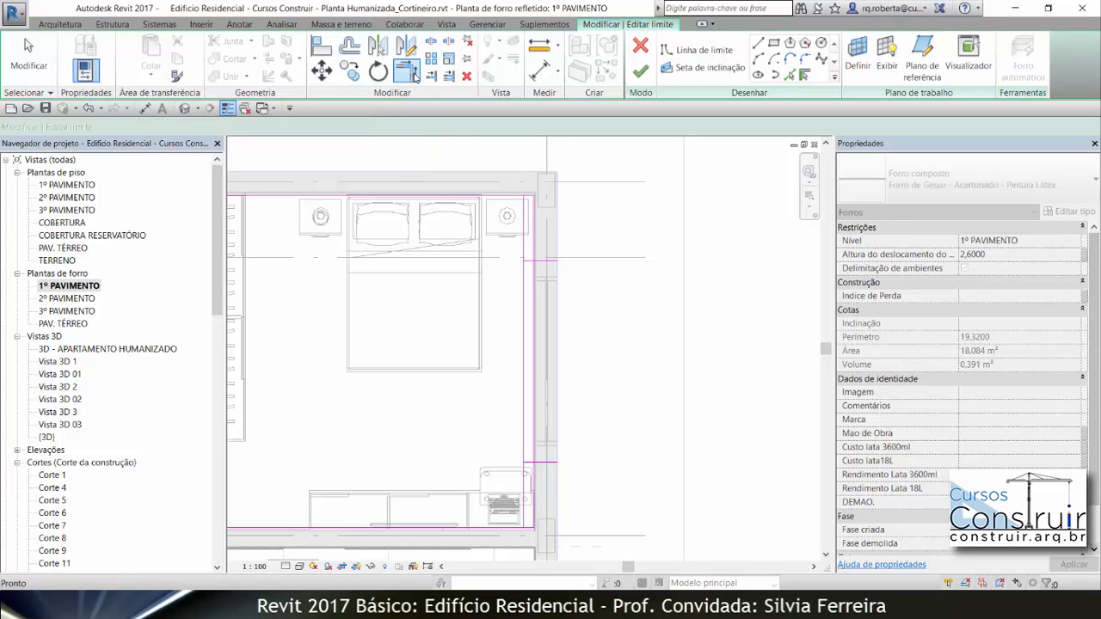
Step: Trim the boundary lines at the window end nearest the bed into a stepped recess corner
left_click(415, 75)
scroll(528, 258, "up", 5)
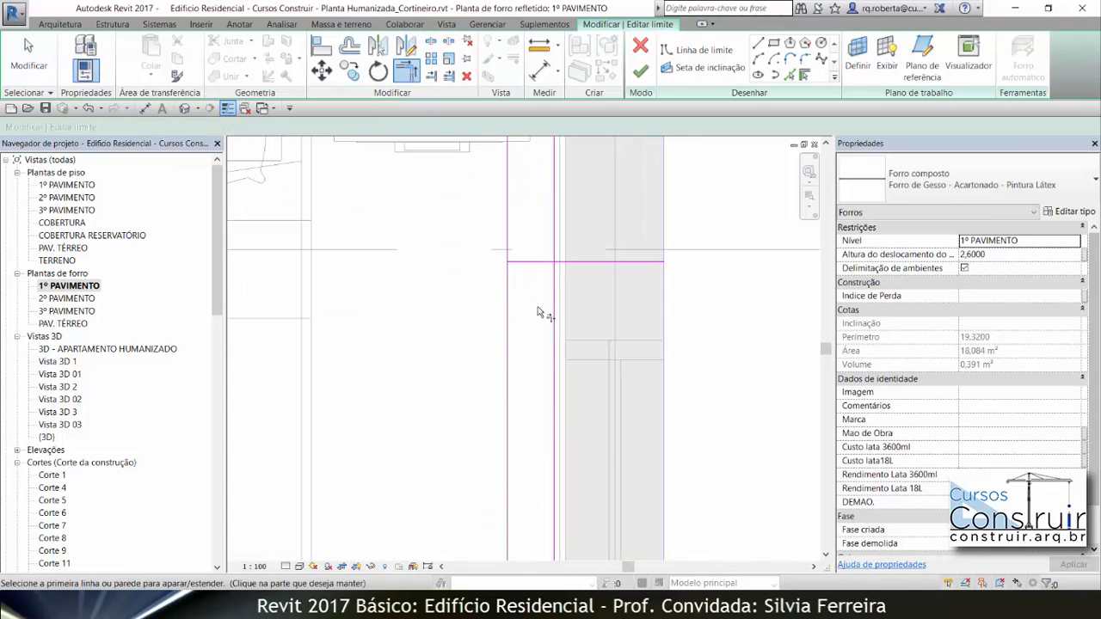
left_click(554, 244)
left_click(539, 263)
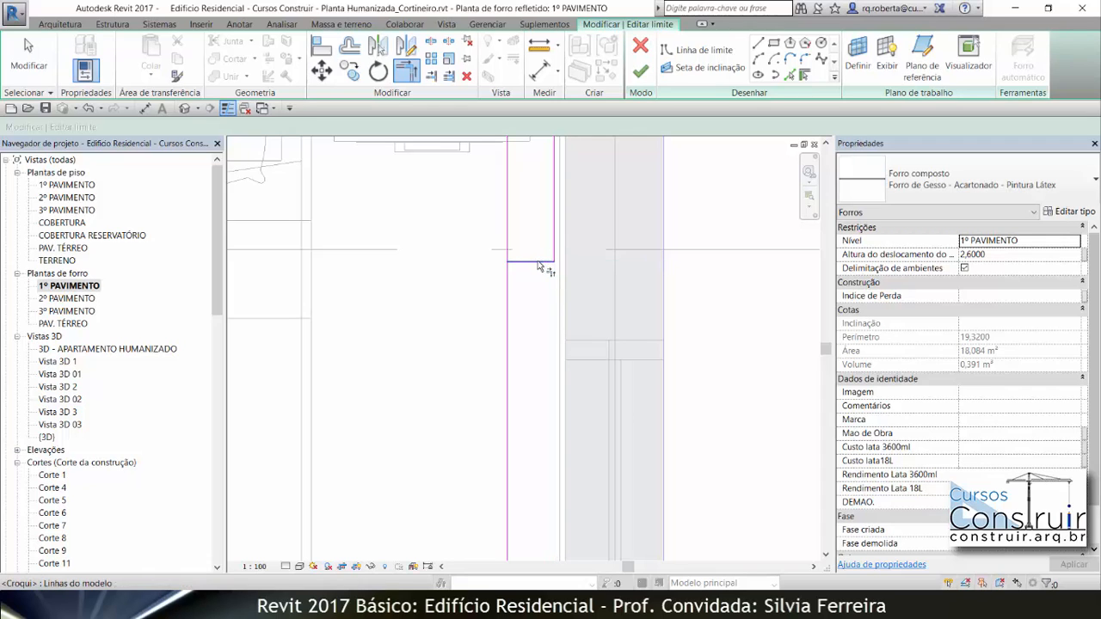
left_click(509, 283)
scroll(514, 182, "down", 4)
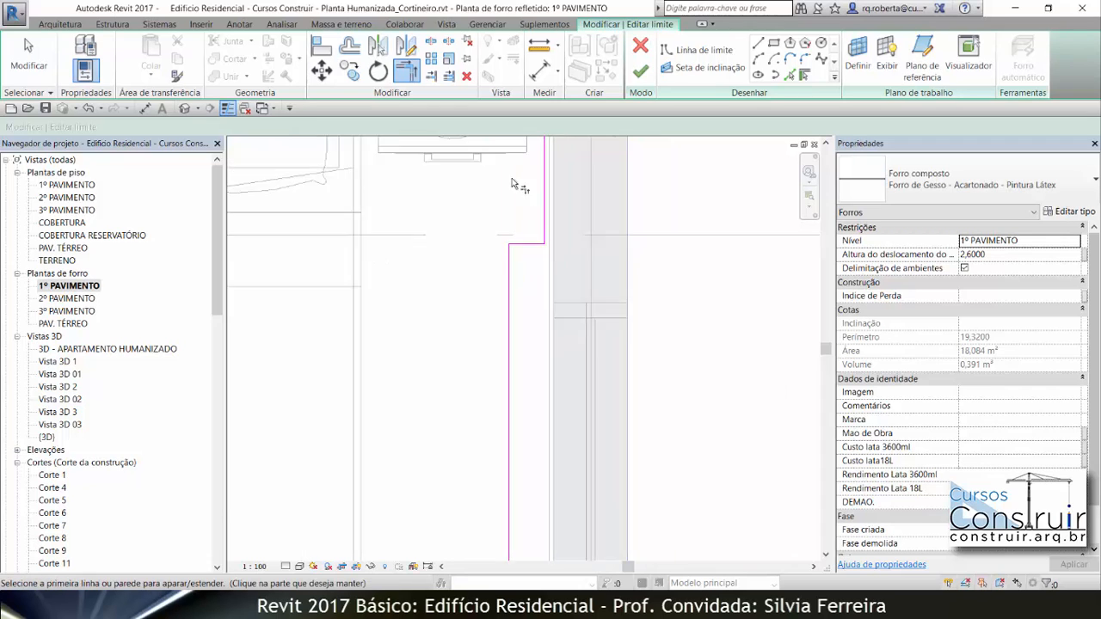
Step: Trim the boundary lines at the window end near the desk into a stepped recess corner and finish the ceiling boundary edit
scroll(506, 392, "up", 3)
scroll(519, 400, "up", 2)
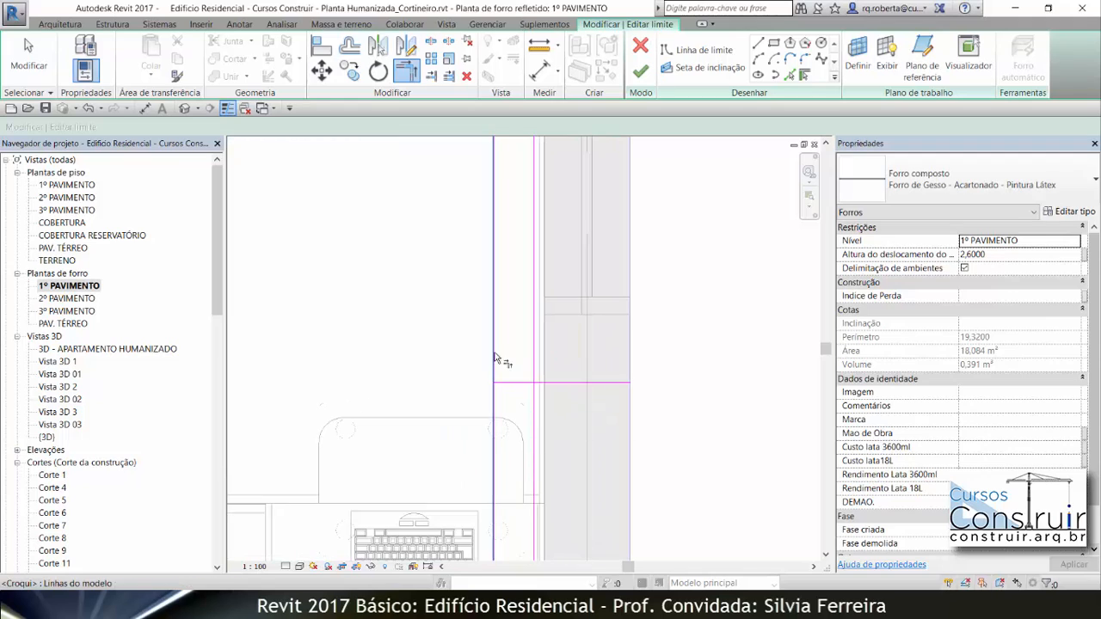
left_click(535, 394)
scroll(542, 412, "down", 3)
scroll(550, 391, "down", 3)
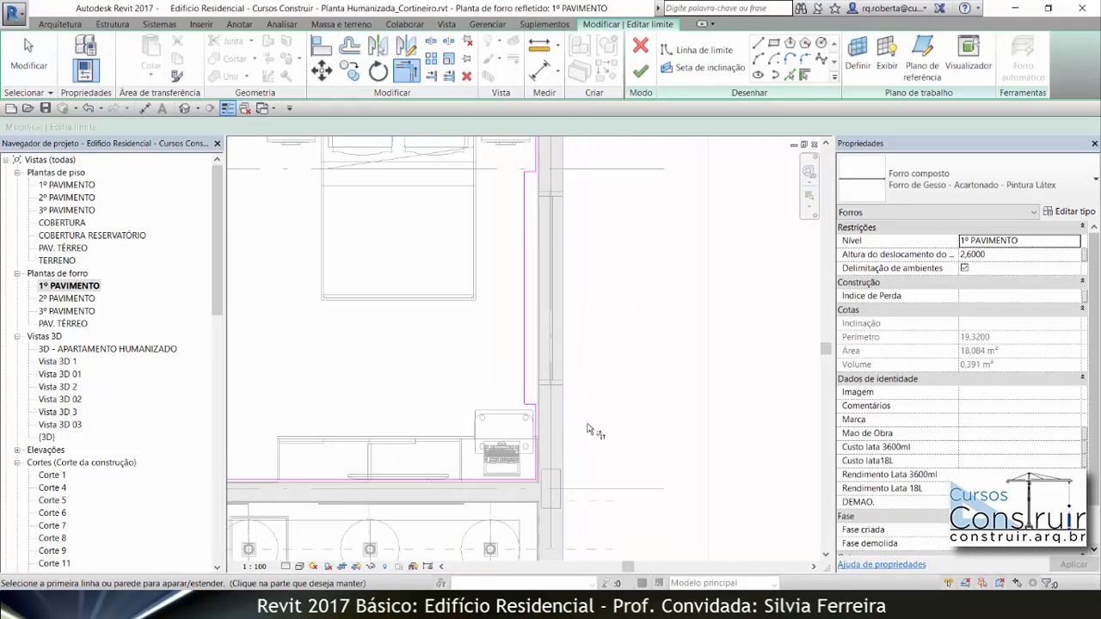
scroll(623, 306, "down", 1)
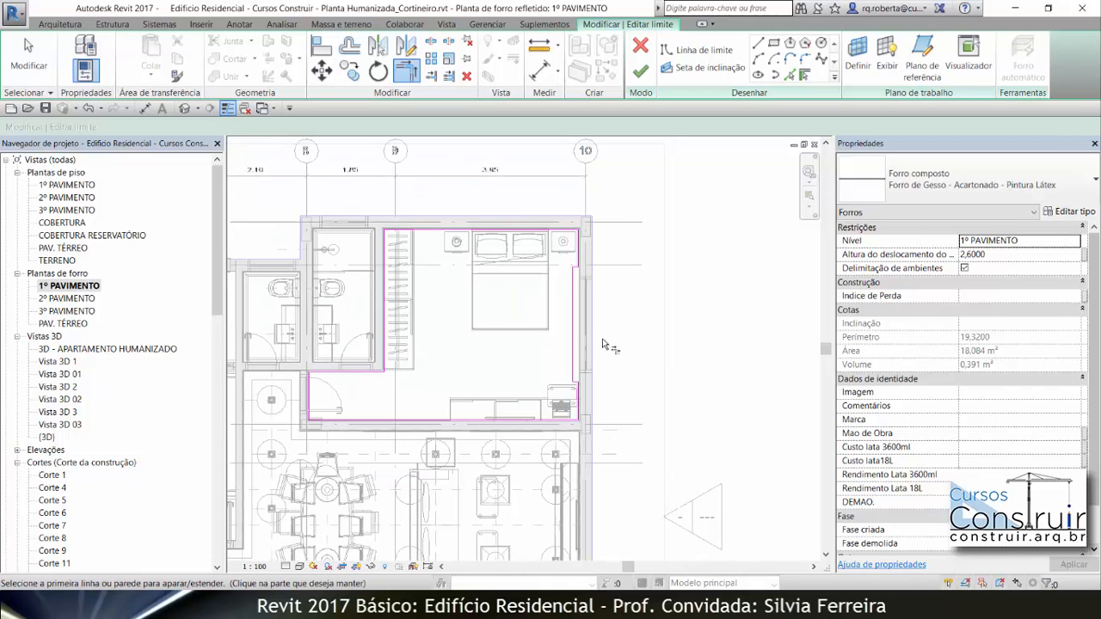
scroll(612, 345, "up", 2)
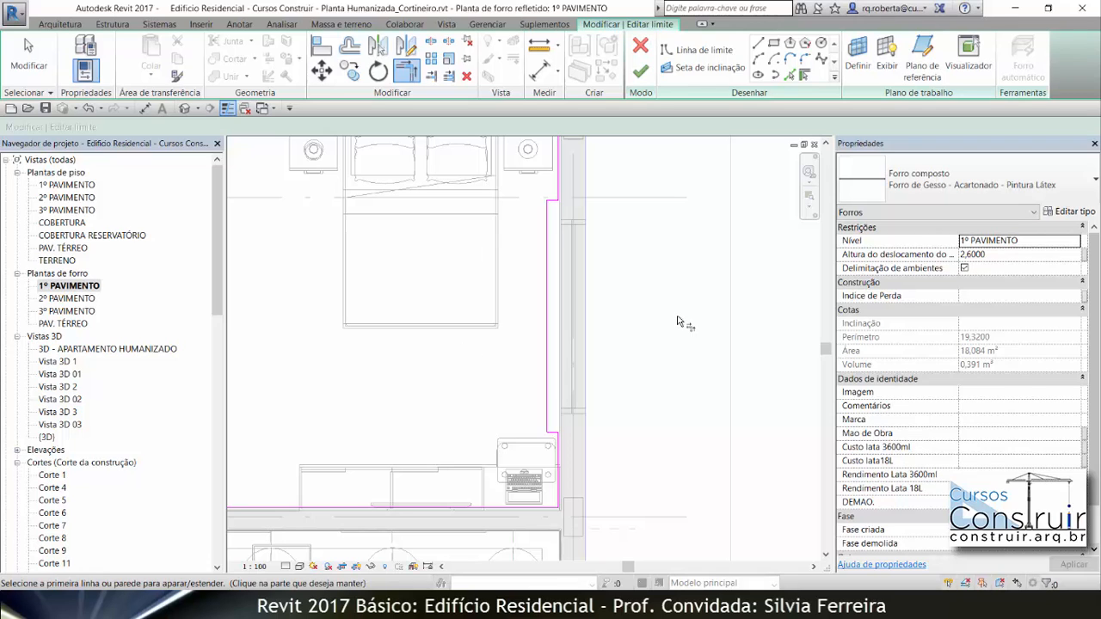
left_click(638, 76)
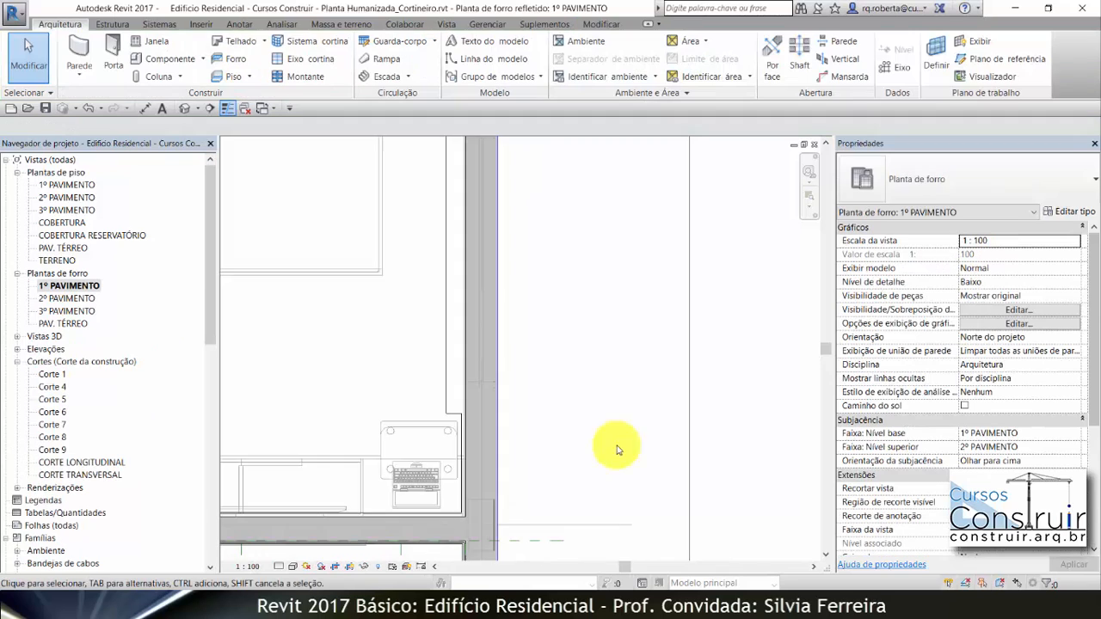
Step: Draw GESSO architectural walls along the three sides of the bedroom's curtain recess, with the location line at Face de acabamento: Externa
scroll(599, 549, "down", 2)
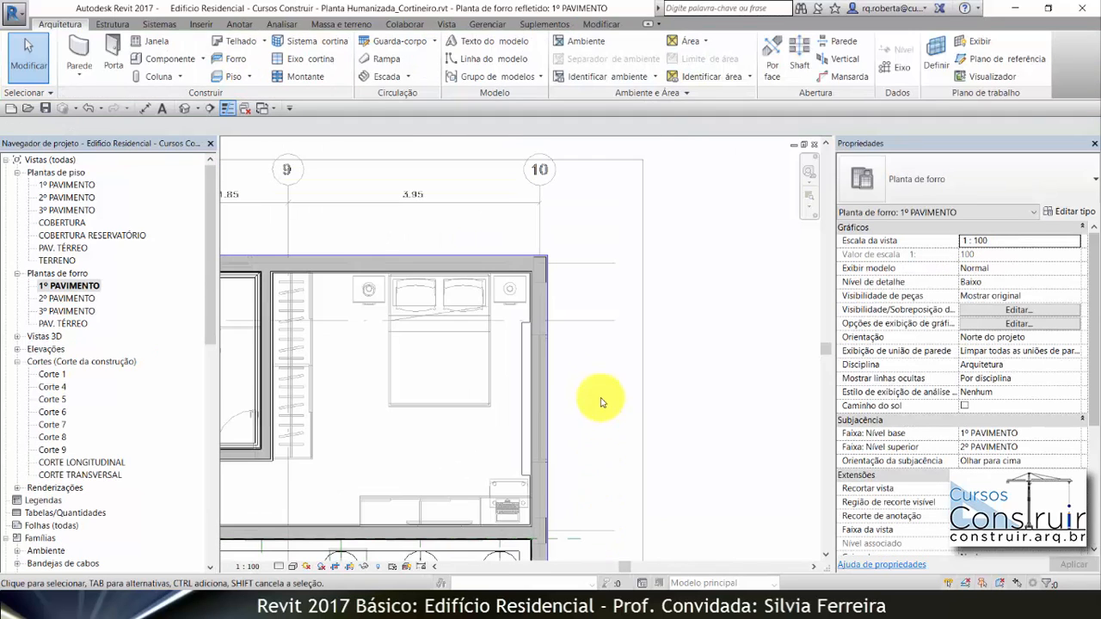
scroll(540, 364, "up", 1)
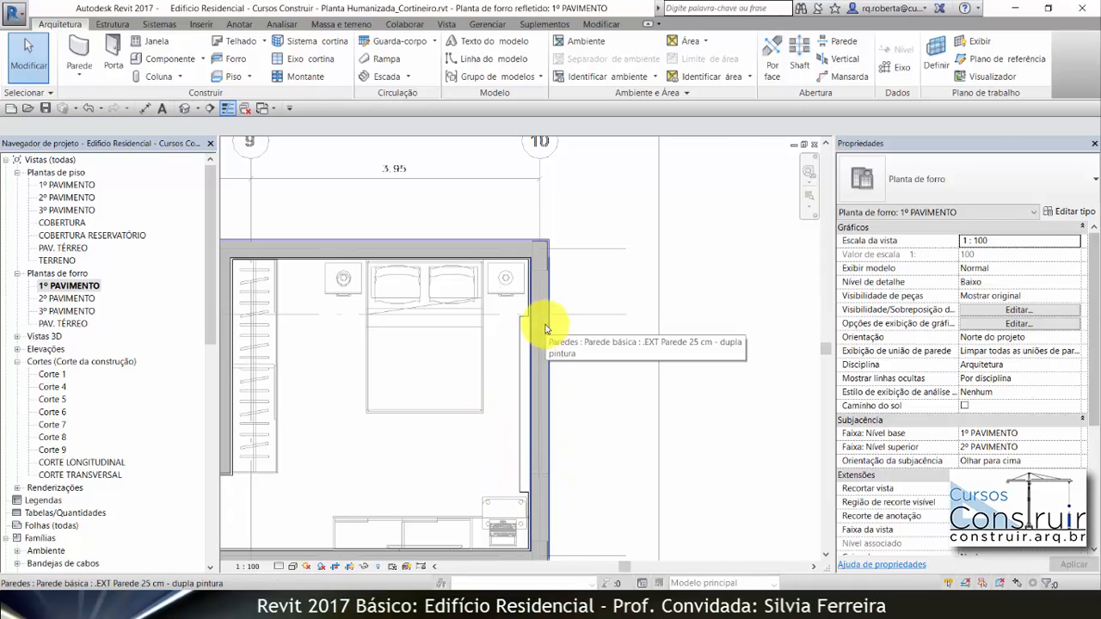
scroll(522, 319, "up", 2)
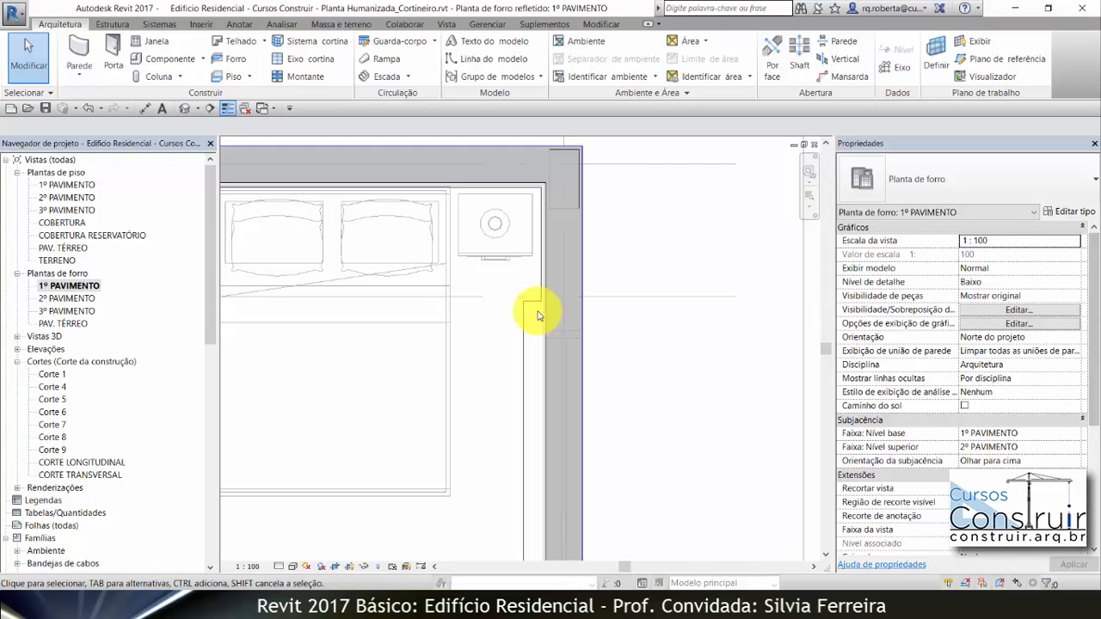
left_click(76, 72)
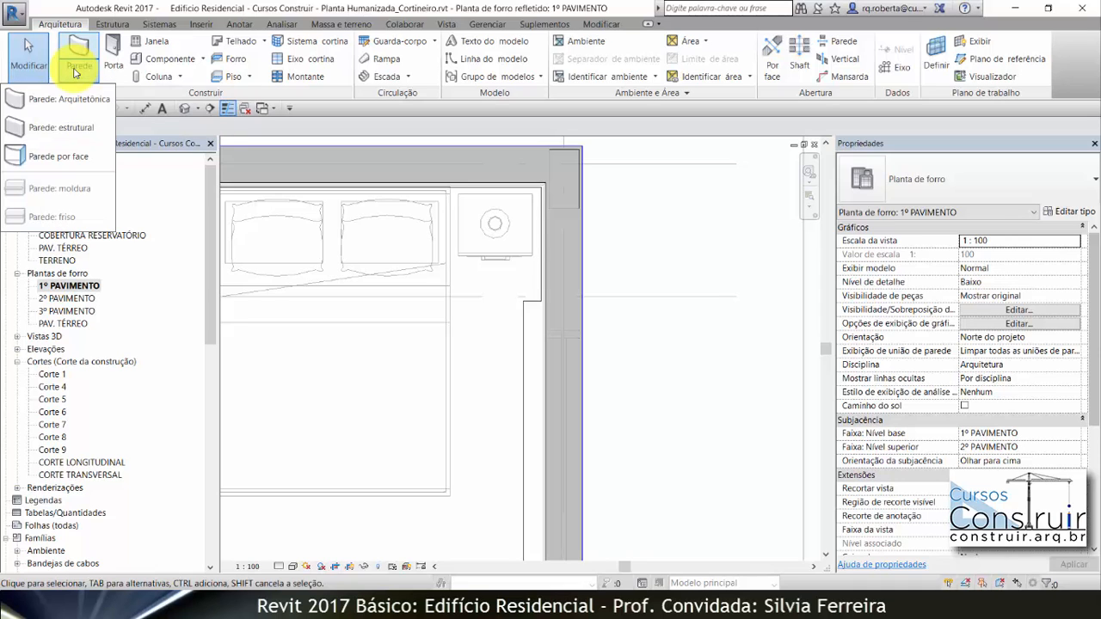
left_click(69, 100)
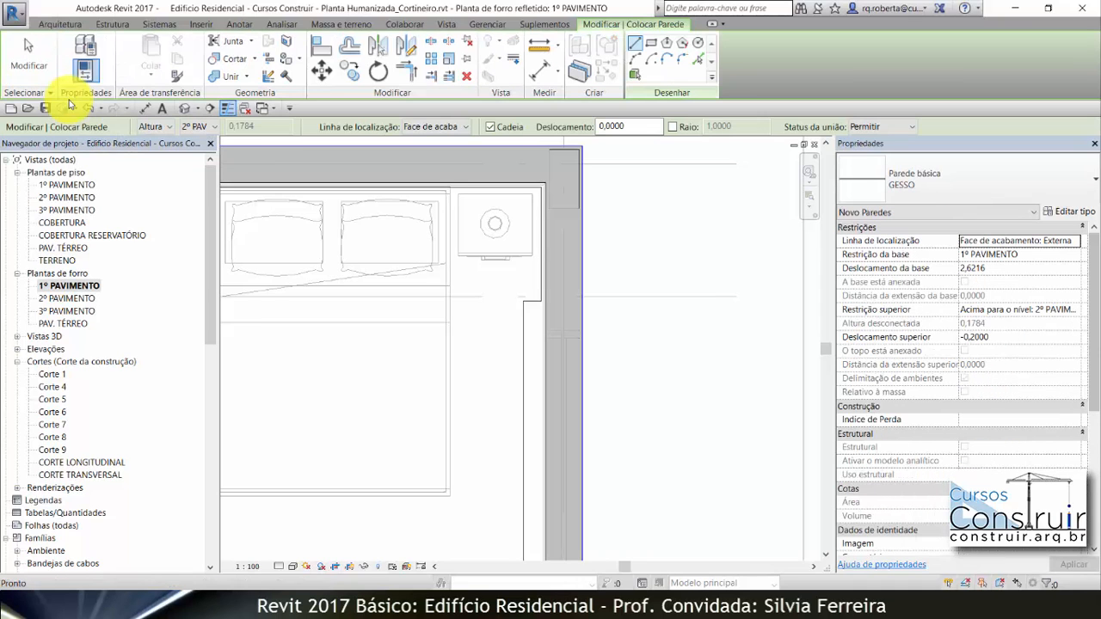
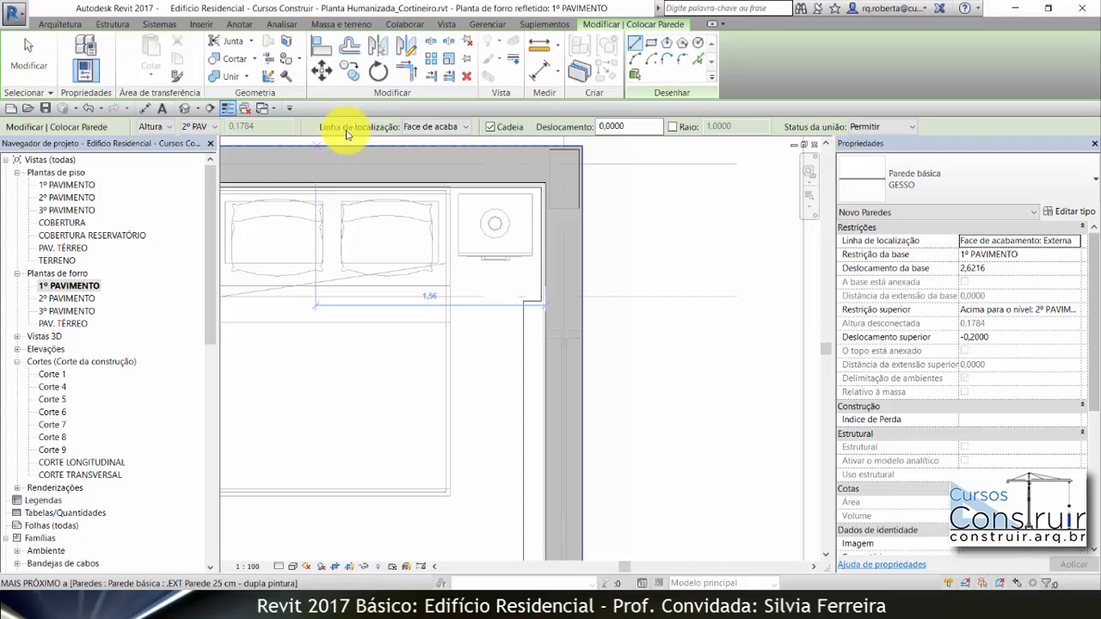
left_click(464, 129)
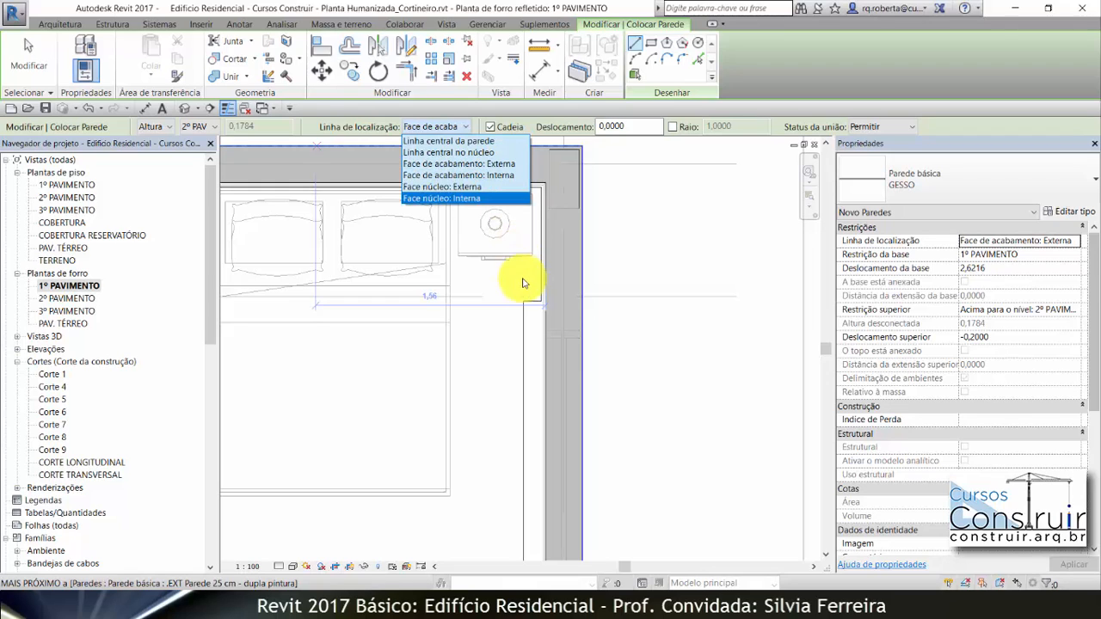
scroll(527, 313, "up", 3)
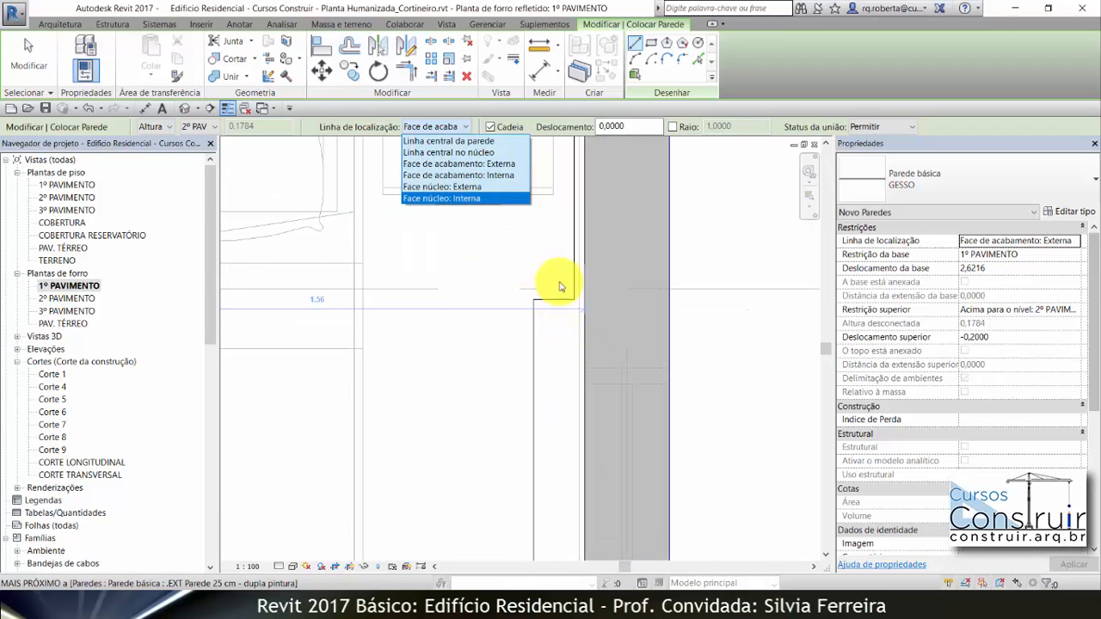
left_click(482, 164)
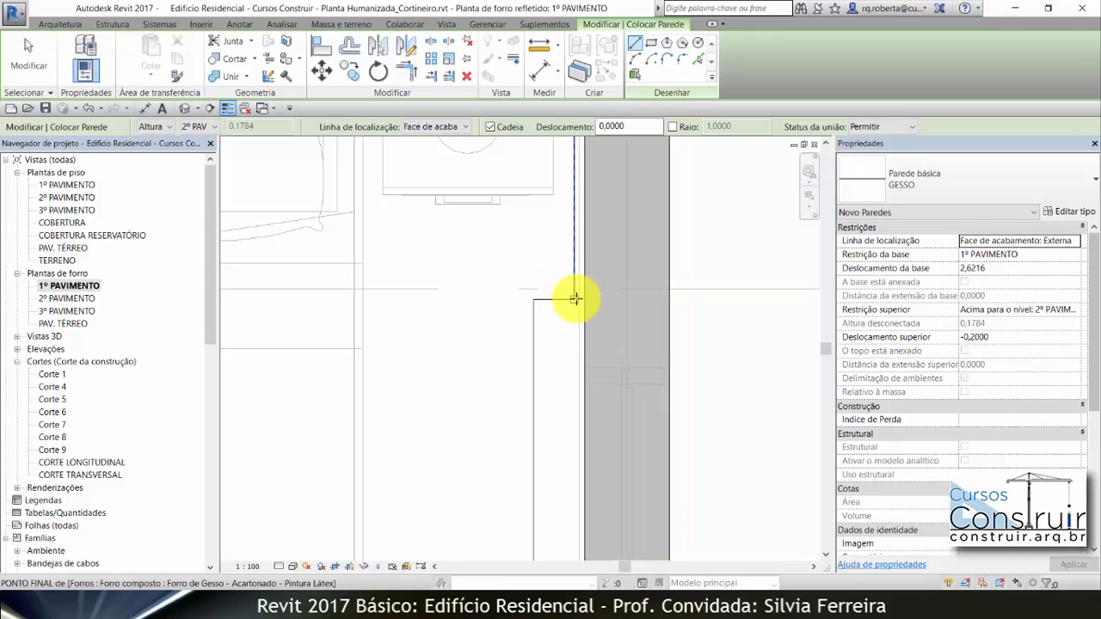
left_click(574, 299)
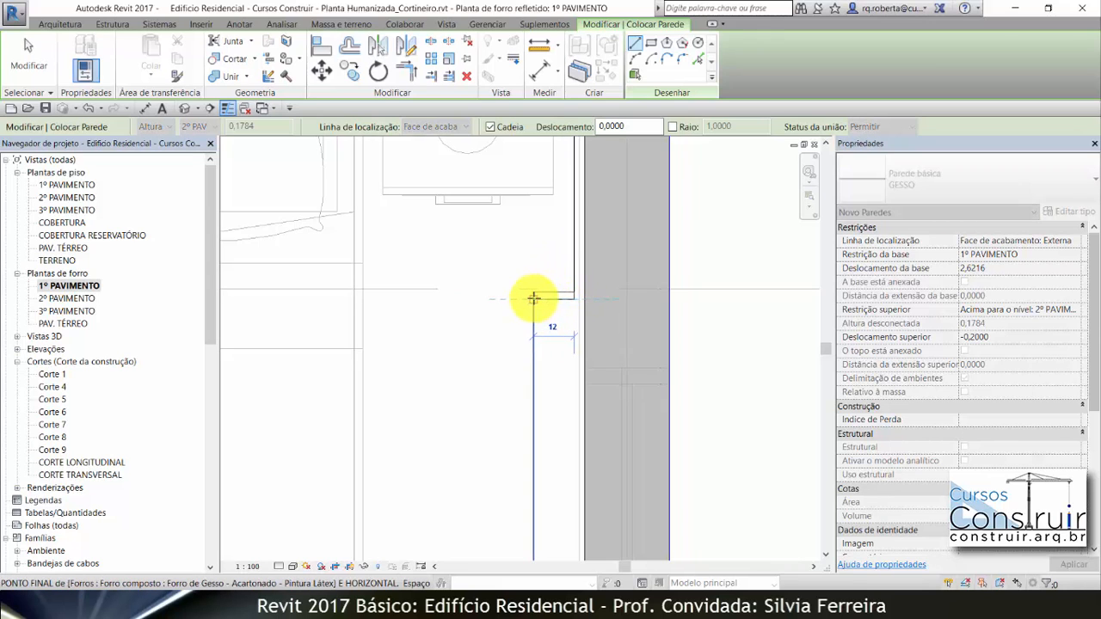
scroll(528, 231, "down", 4)
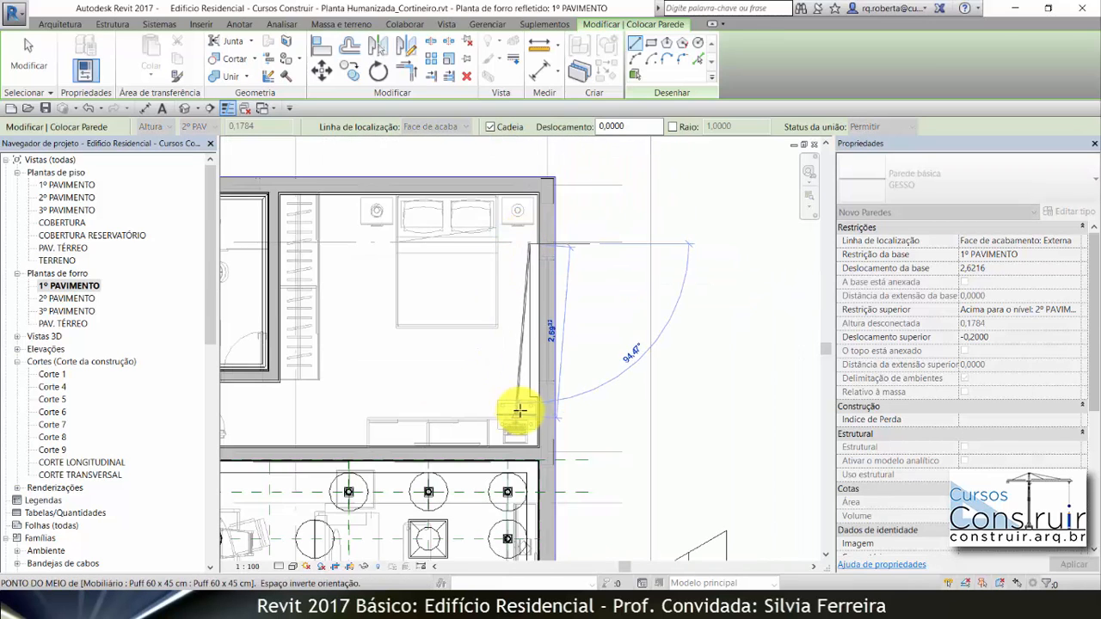
scroll(516, 405, "up", 4)
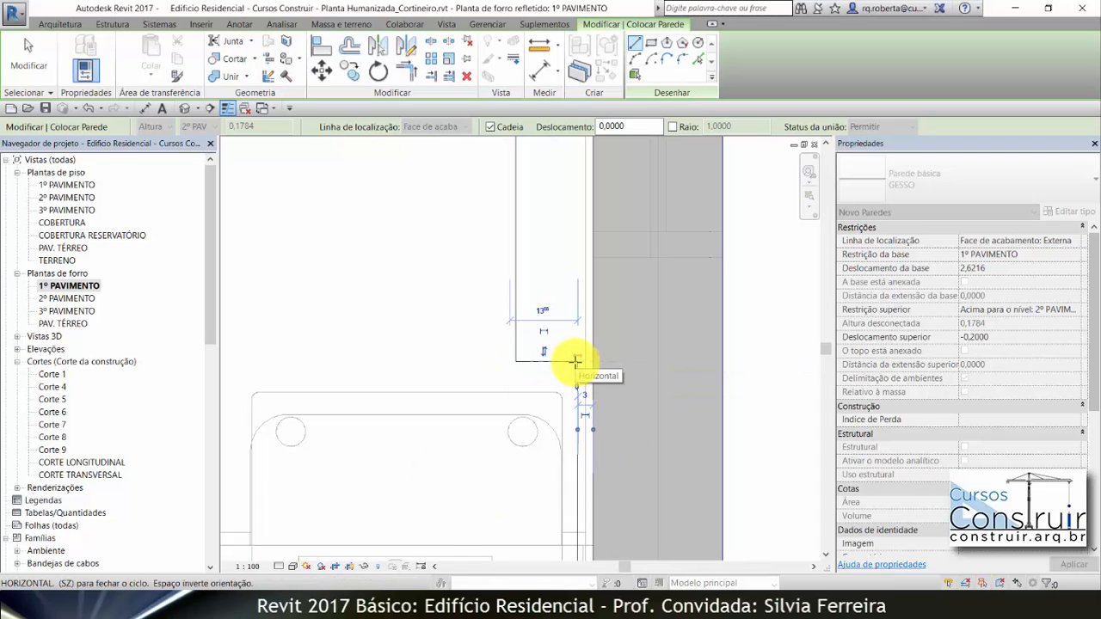
key("Escape")
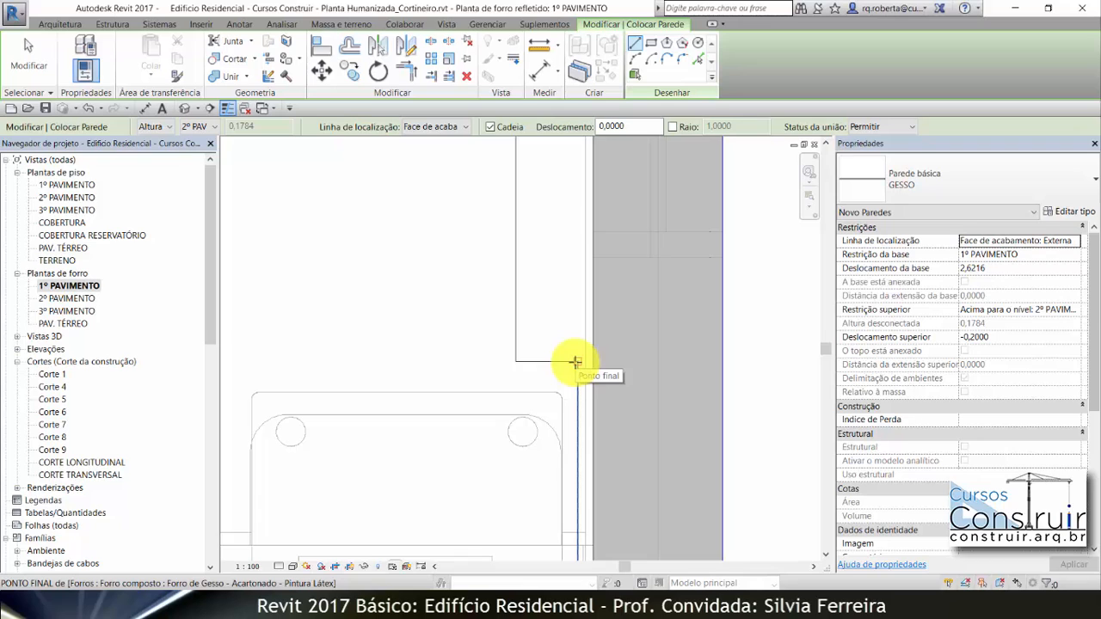
Step: Create a section across the bedroom's window wall, flip it to face the headboard wall, and pull its head farther outside the building
scroll(542, 421, "down", 3)
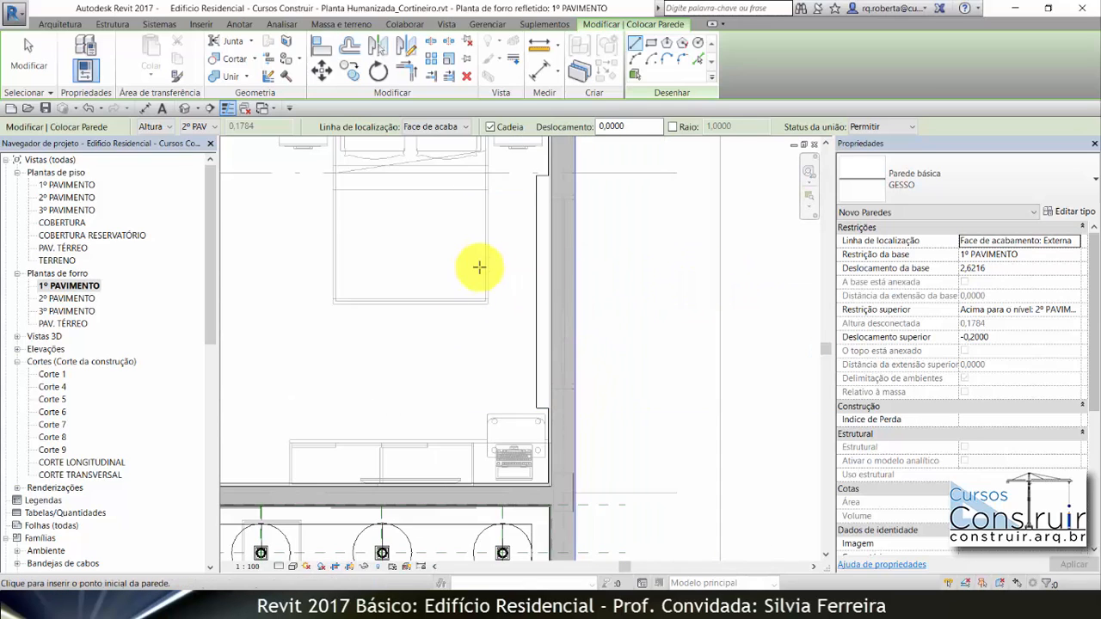
left_click(447, 24)
left_click(504, 48)
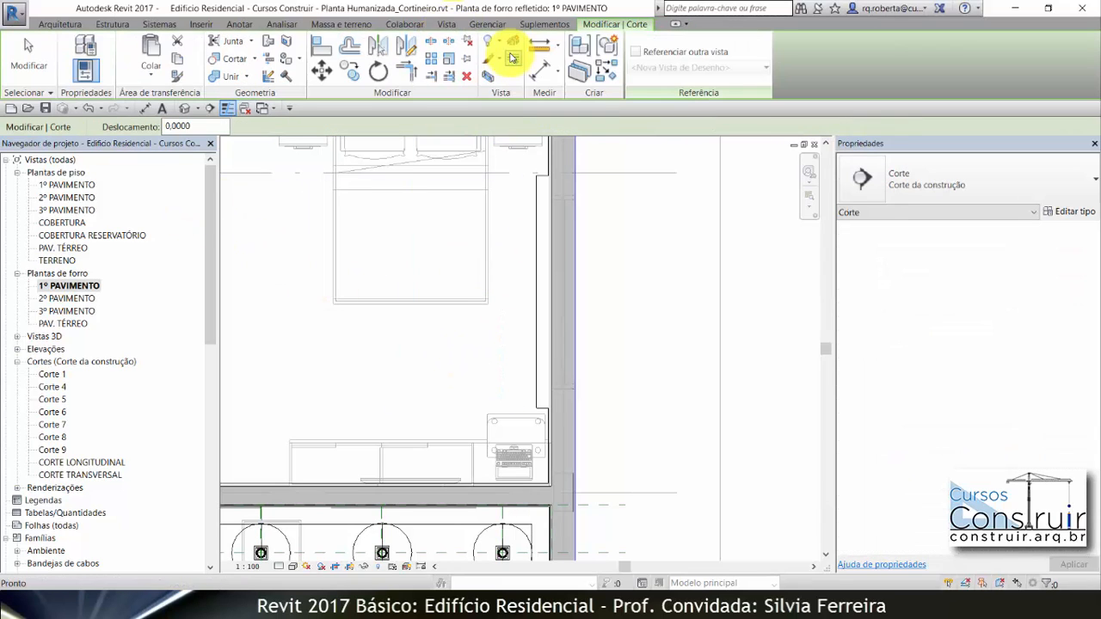
left_click(669, 303)
left_click(424, 304)
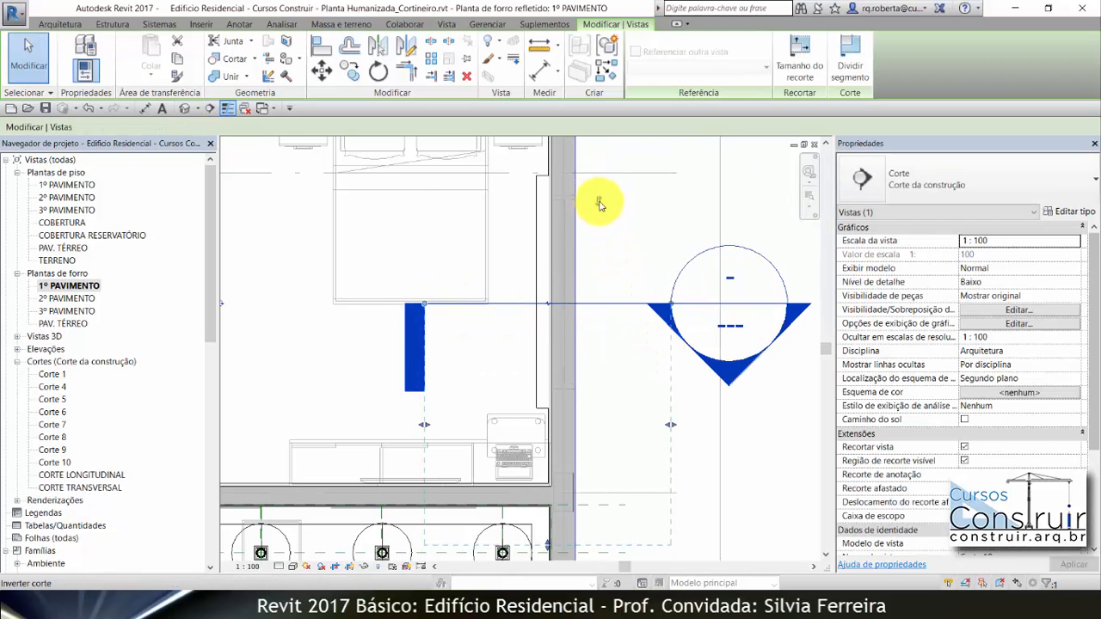
left_click(598, 201)
left_click(600, 205)
left_click(596, 303)
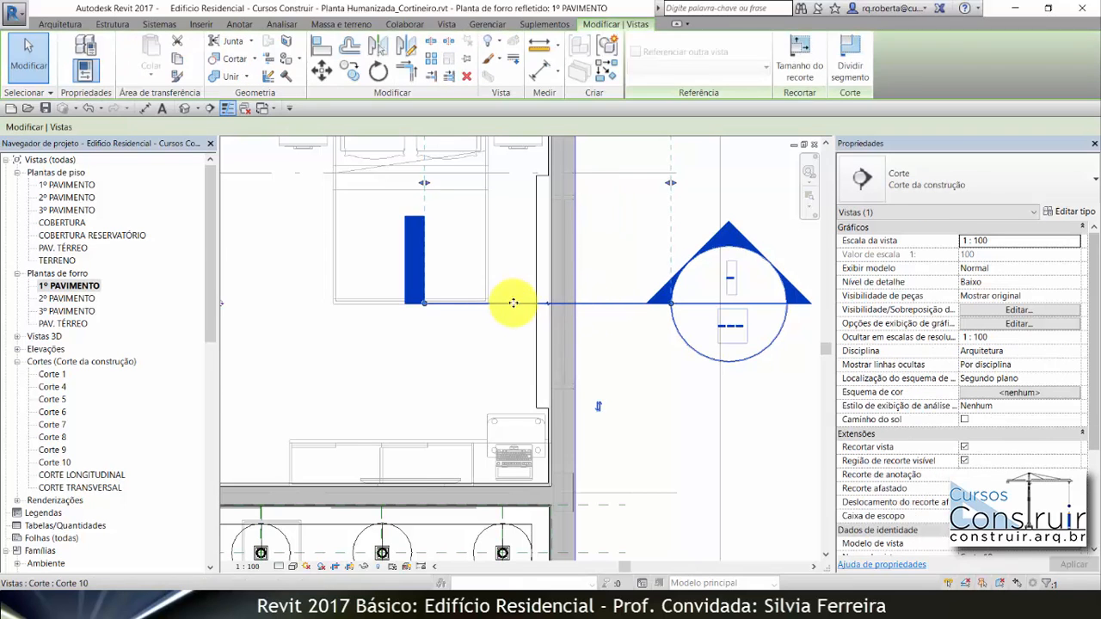
scroll(515, 303, "down", 3)
left_click_drag(573, 303, 676, 305)
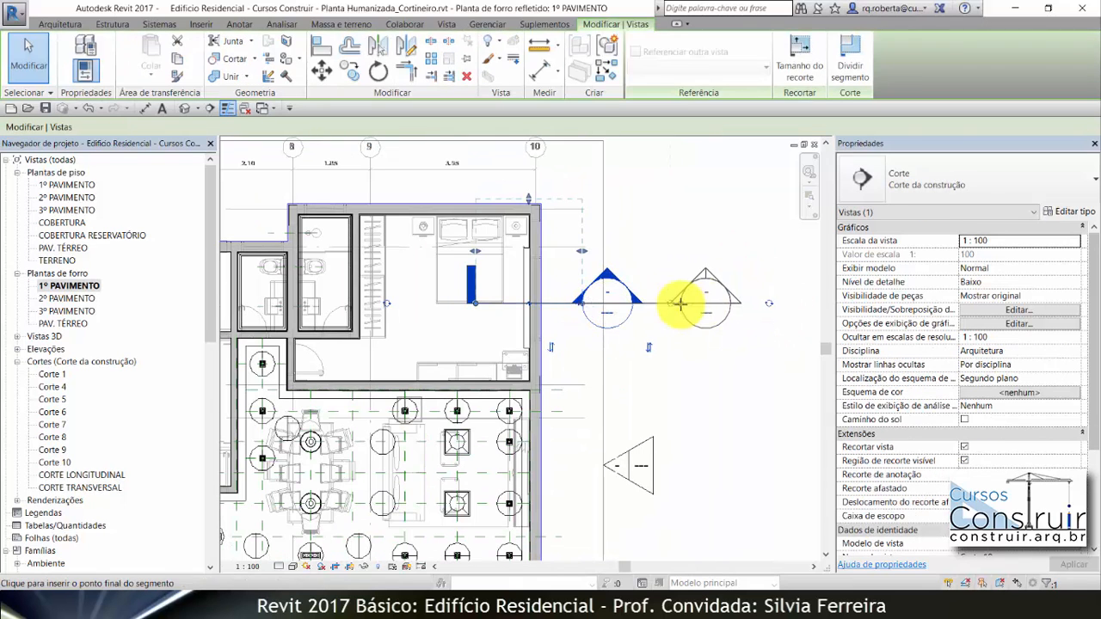
Step: Open the new section view and examine the plaster walls and ceiling at the bedroom's curtain recess
double_click(393, 302)
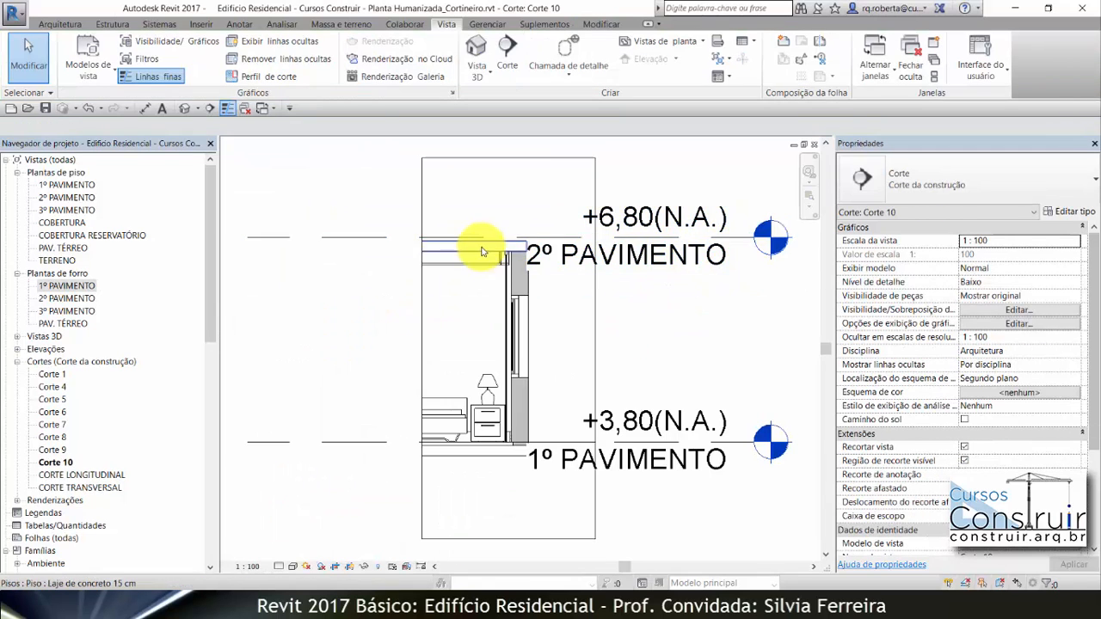
scroll(524, 280, "up", 5)
scroll(544, 288, "up", 3)
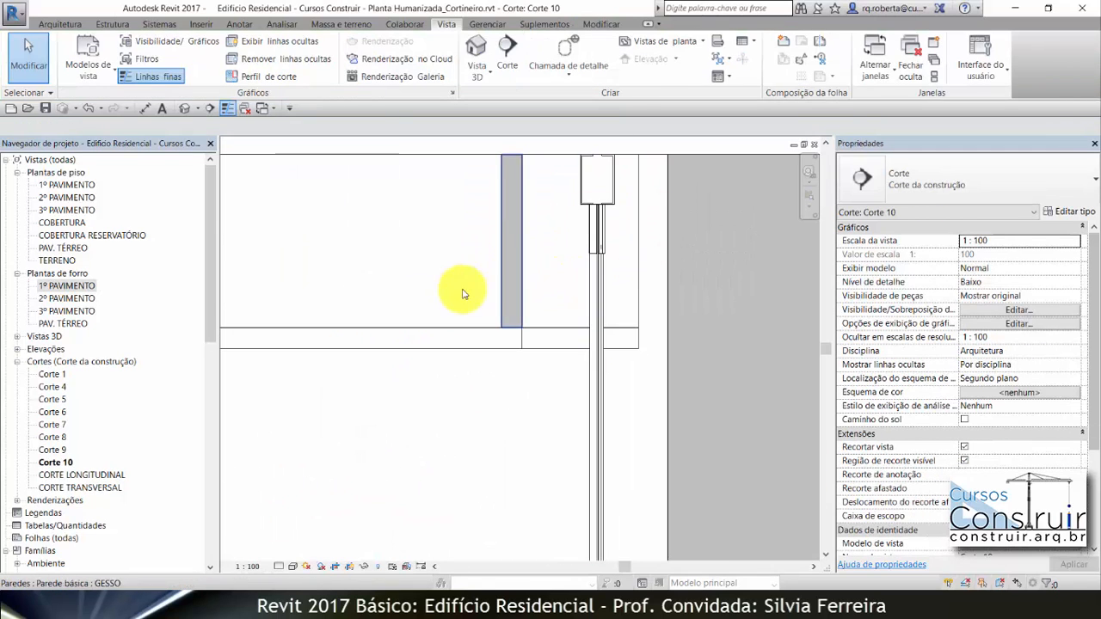
scroll(457, 310, "down", 2)
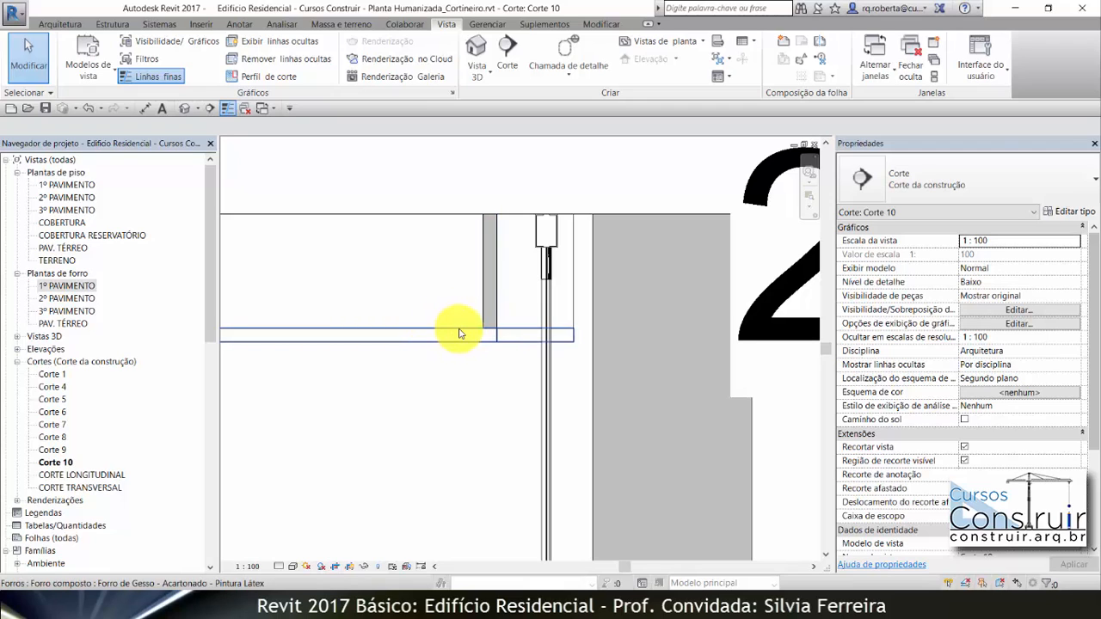
left_click(501, 274)
left_click_drag(499, 273, 574, 278)
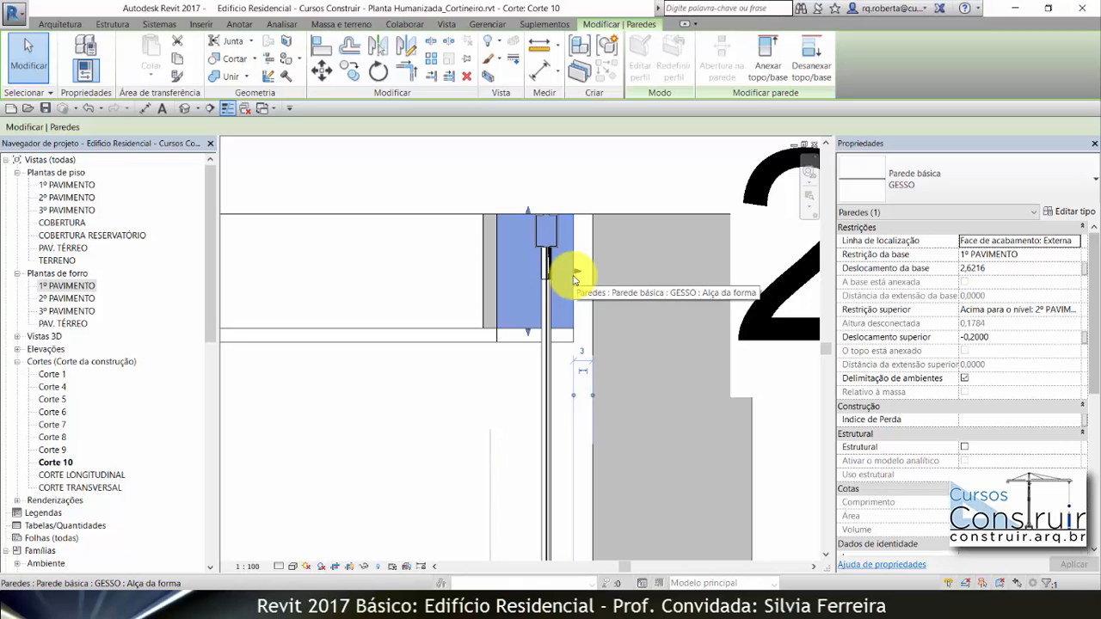
scroll(524, 258, "down", 7)
left_click(619, 291)
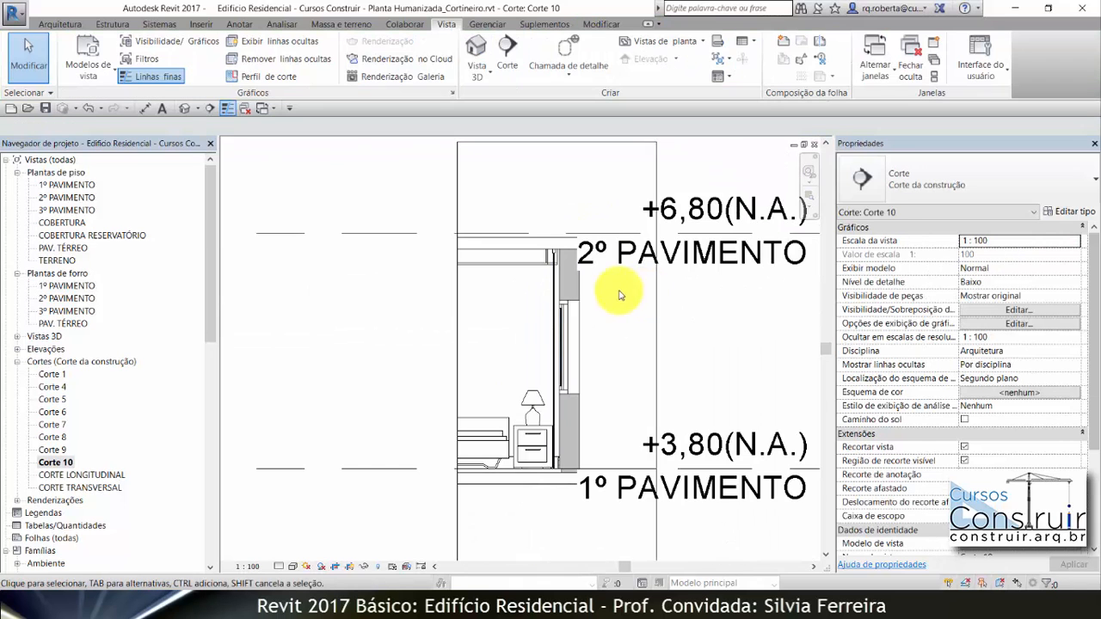
Step: Return to the 1º PAVIMENTO ceiling plan and delete the section line crossing the bedroom, accepting the removal of its view
double_click(78, 286)
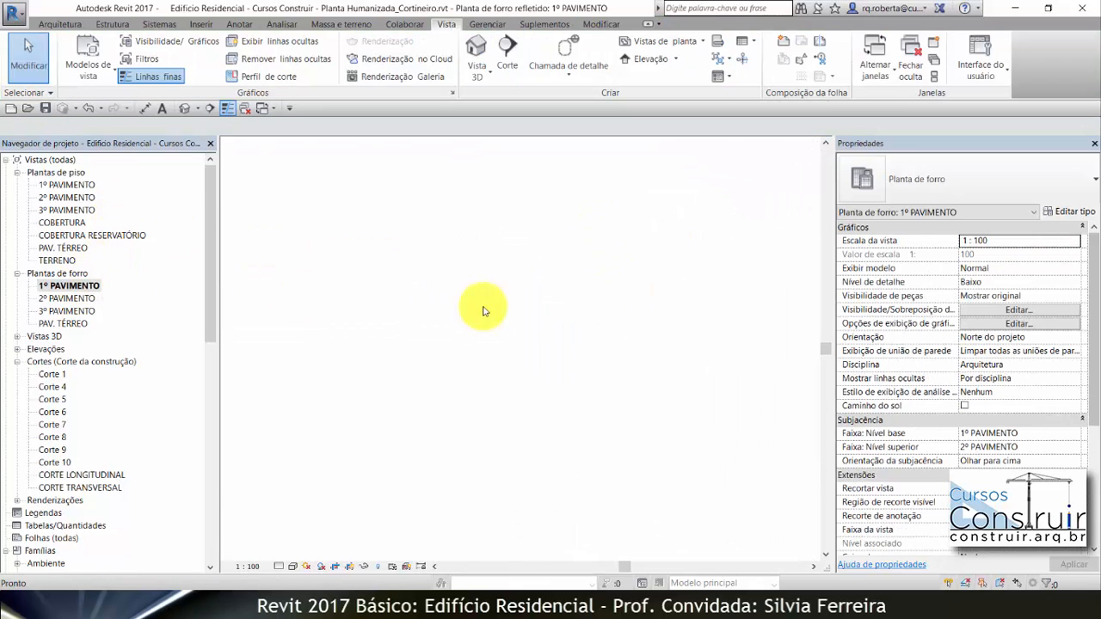
scroll(517, 296, "up", 5)
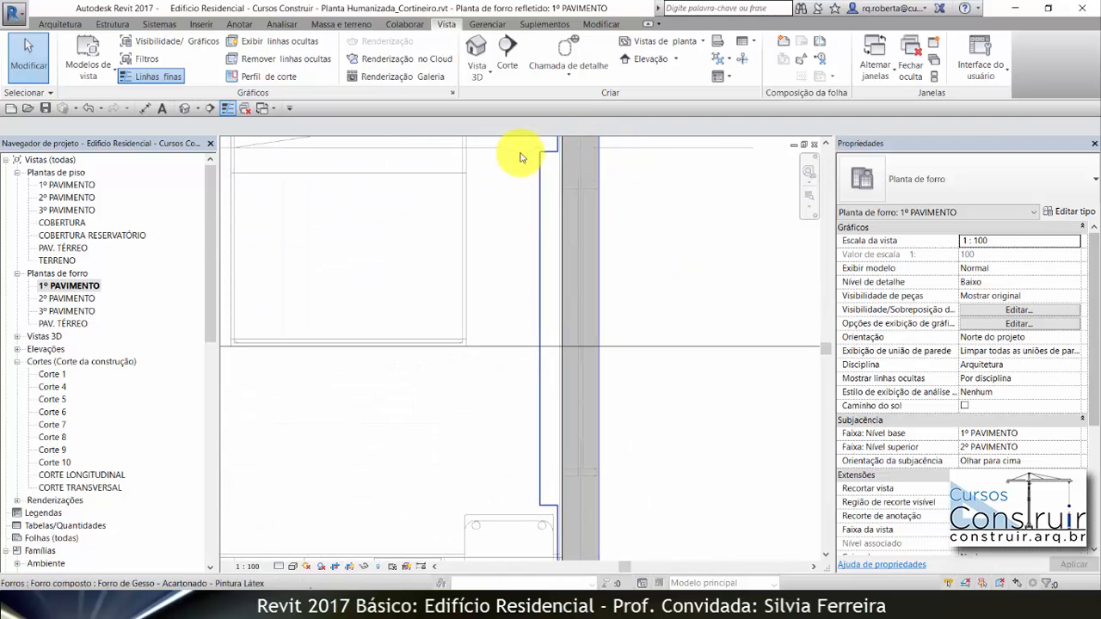
scroll(482, 370, "down", 3)
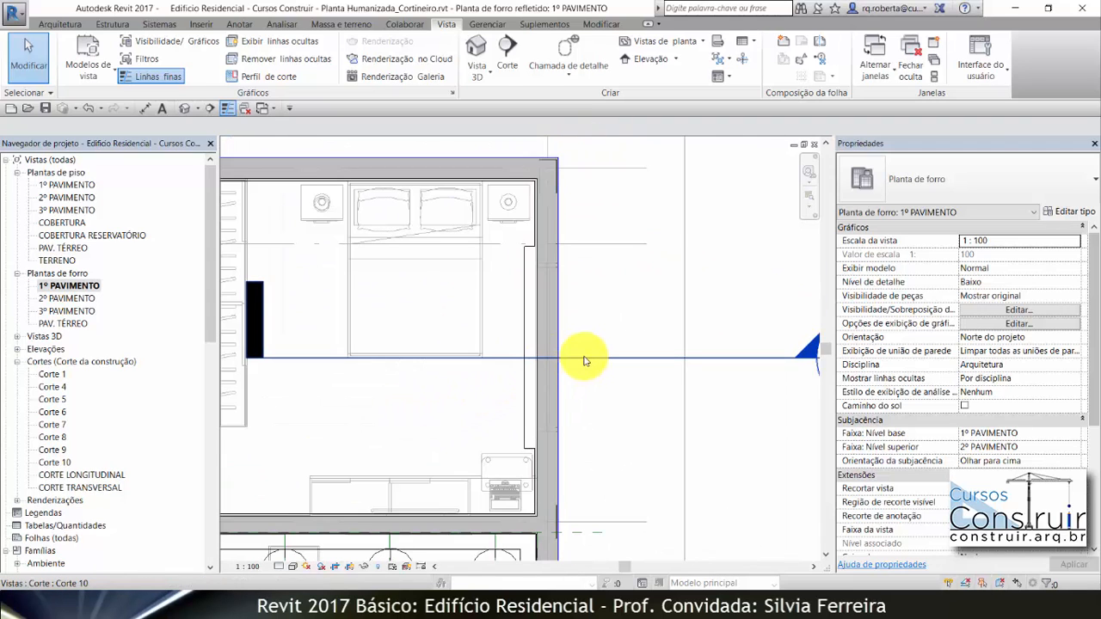
left_click(584, 358)
key("Delete")
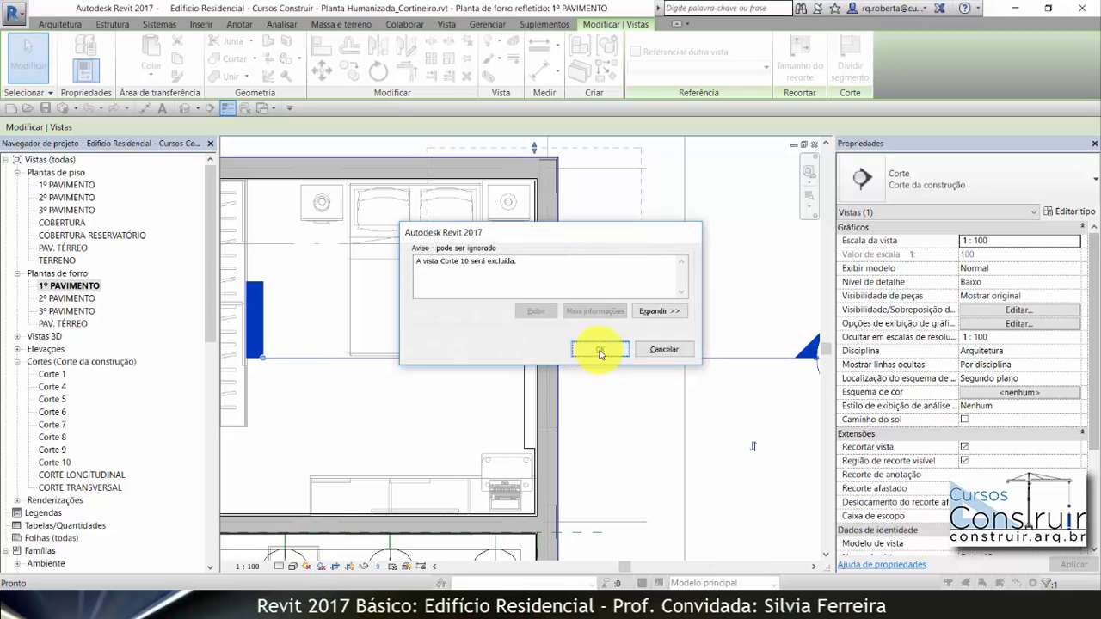
left_click(598, 351)
scroll(534, 353, "down", 1)
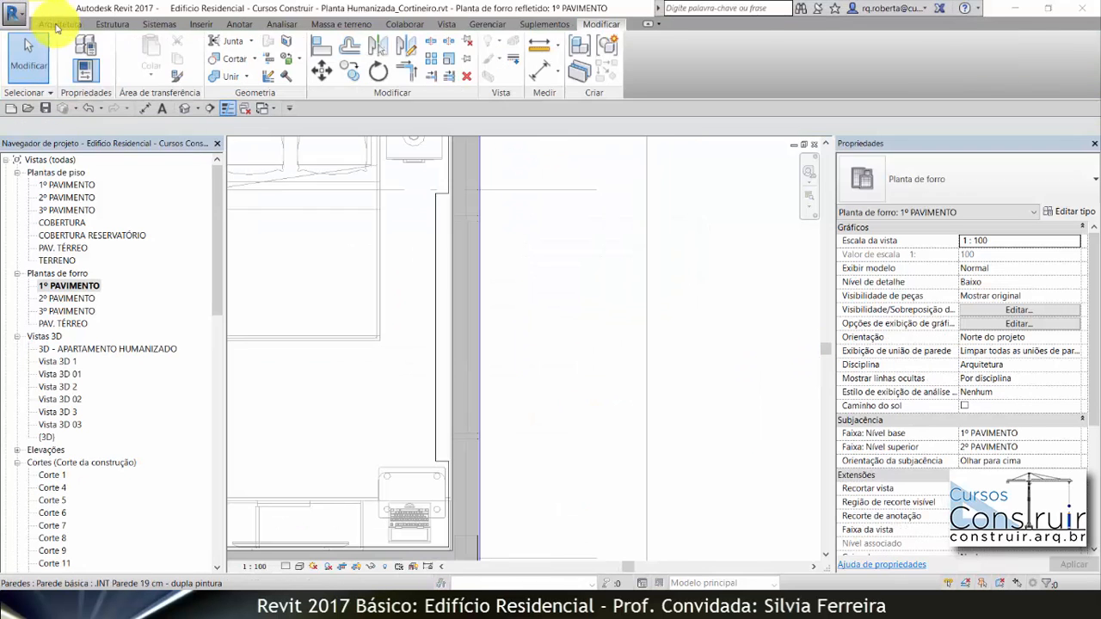
Step: Start placing a Cortina_Fina curtain component on 1º PAVIMENTO and review its height and width parameters
left_click(54, 24)
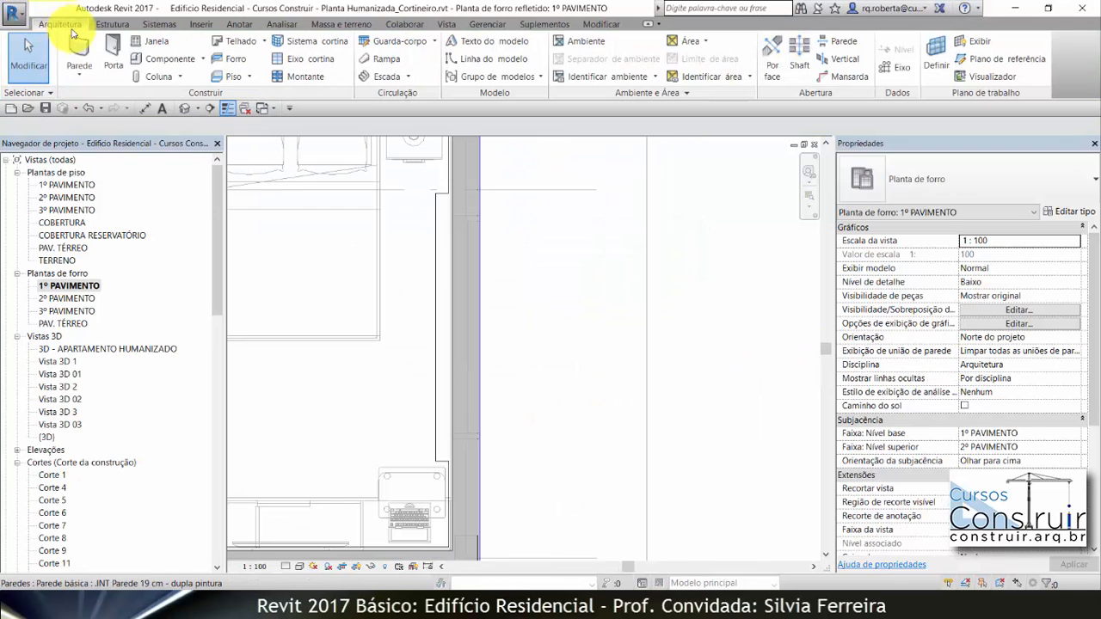
left_click(203, 58)
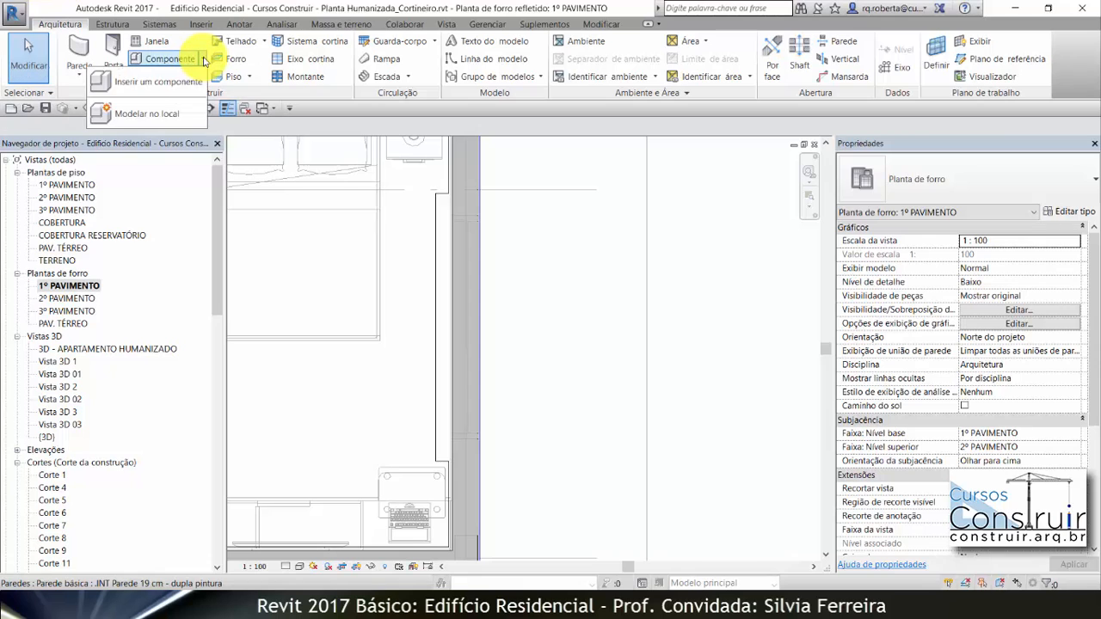
left_click(161, 83)
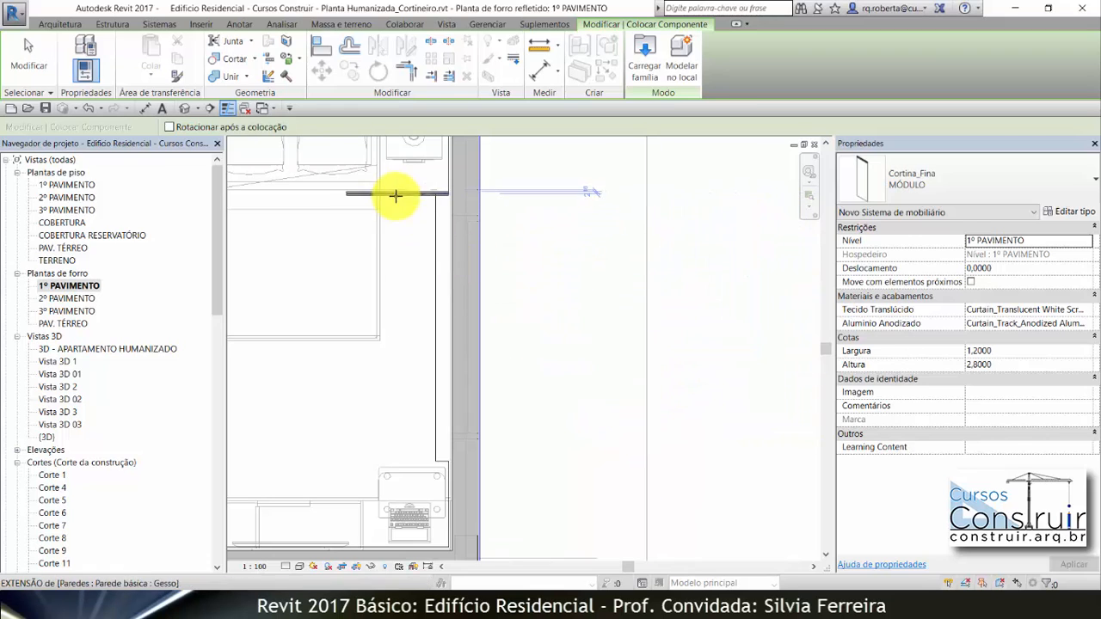
left_click(171, 127)
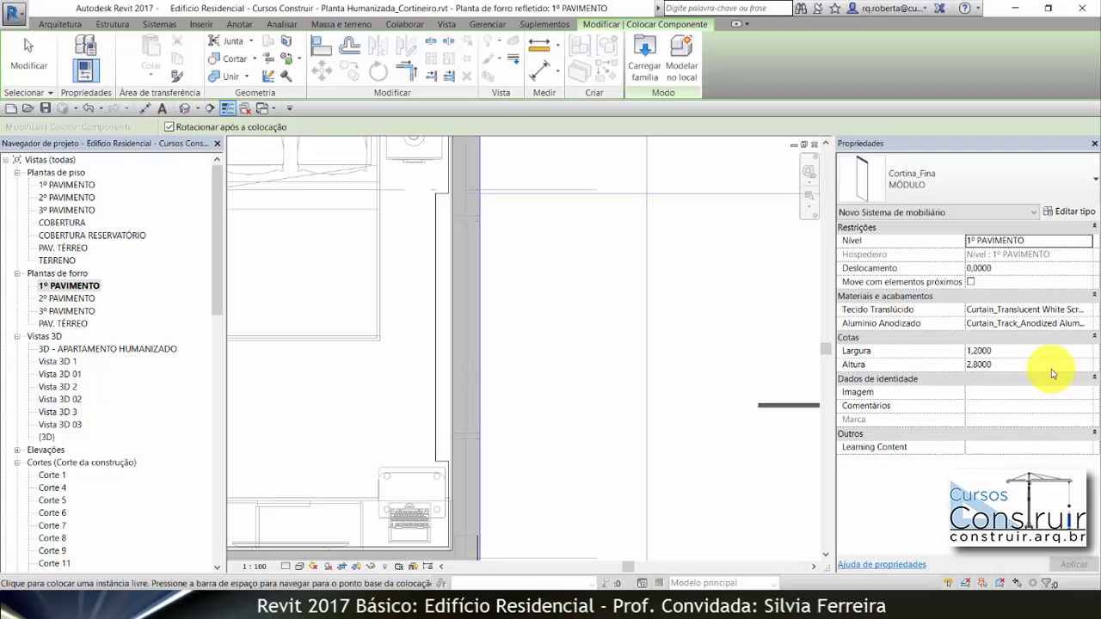
left_click(1028, 368)
type("2")
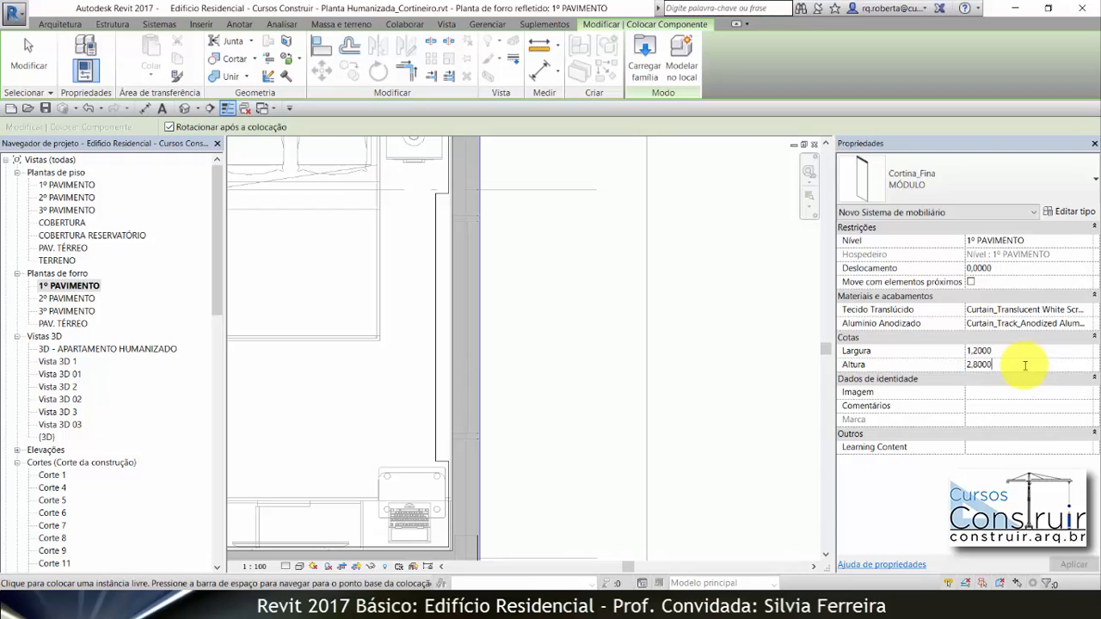
key("Return")
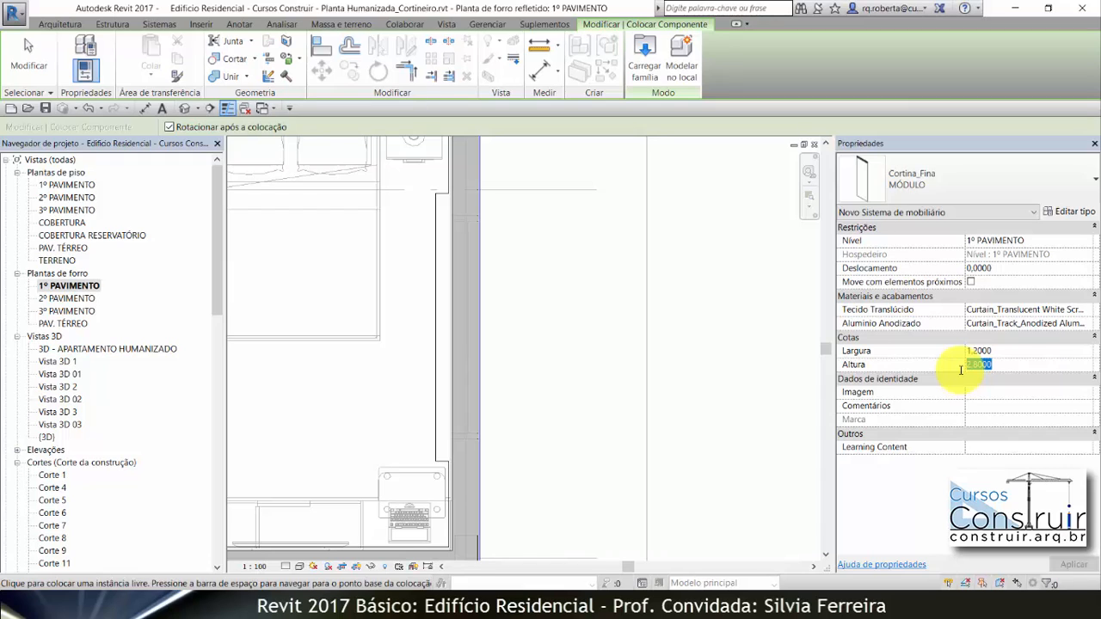
left_click(1007, 351)
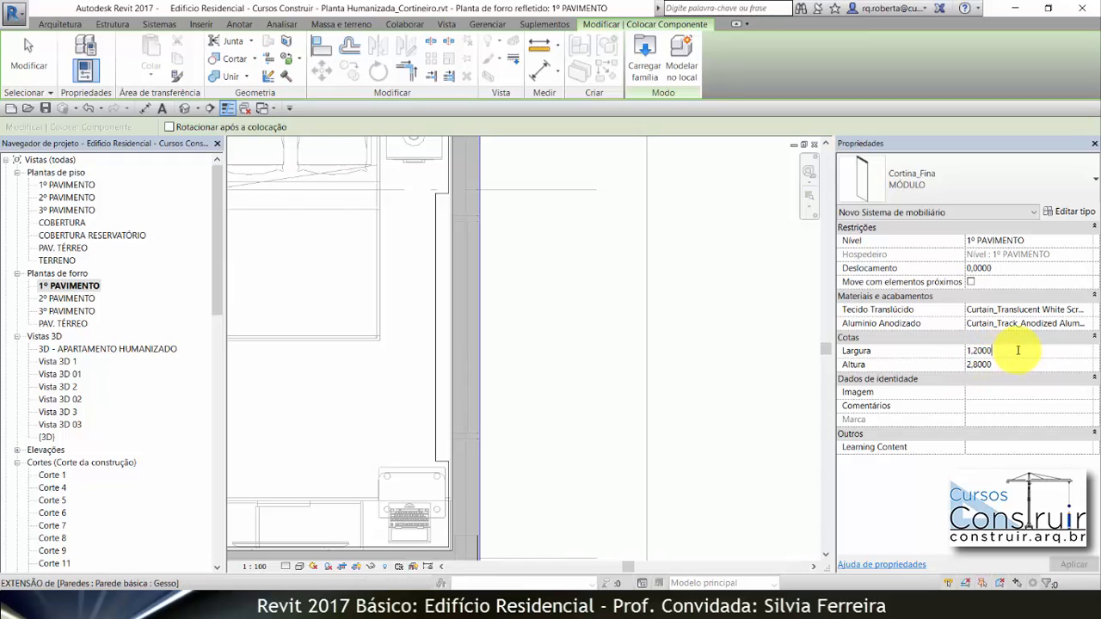
left_click_drag(1018, 350, 959, 351)
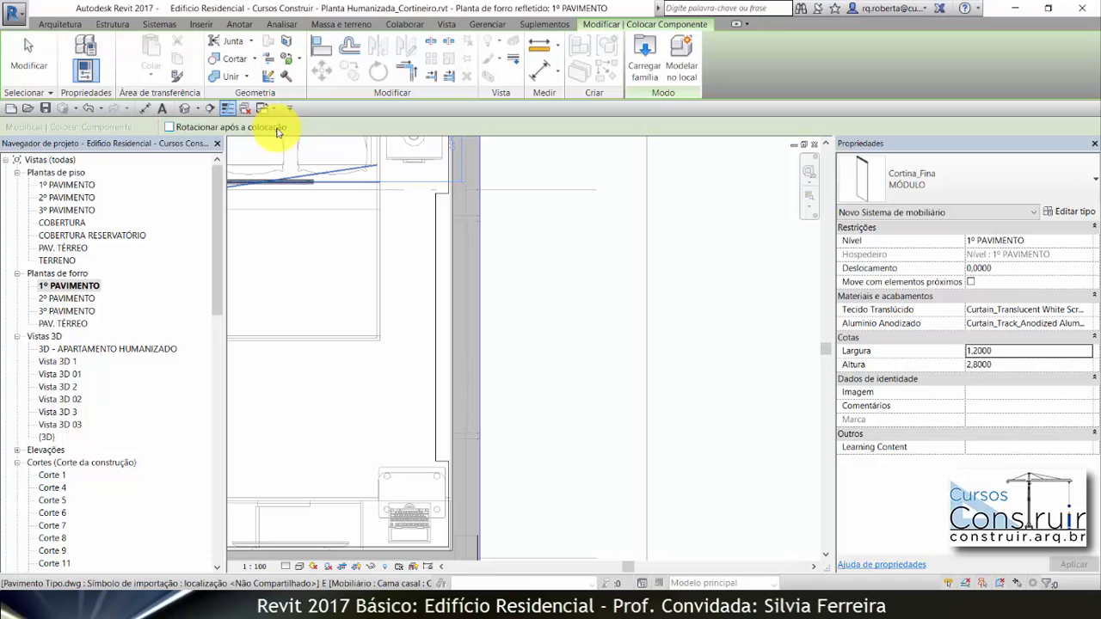
Step: Place the curtain at the midpoint of the recess's long plaster wall with rotation after placement enabled, rotated 90°
left_click(170, 126)
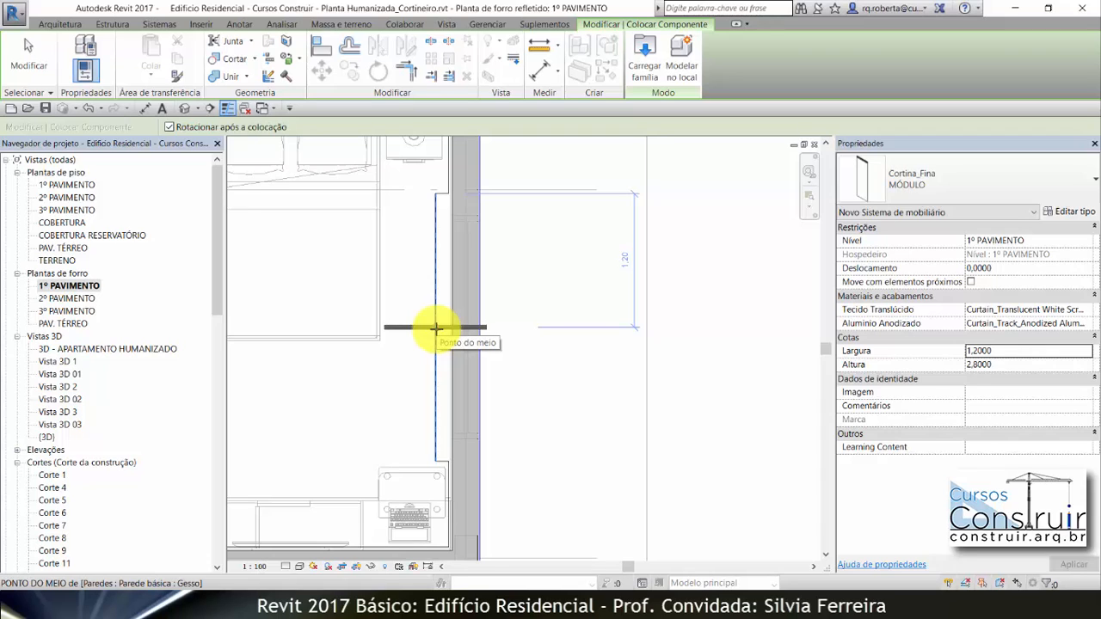
left_click(437, 328)
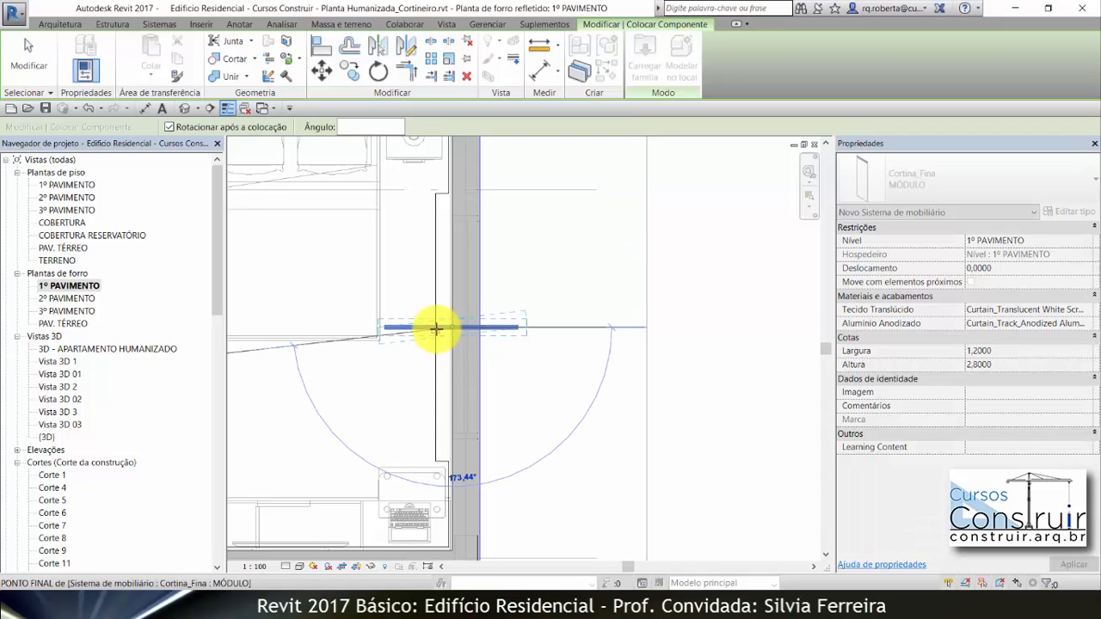
left_click(367, 125)
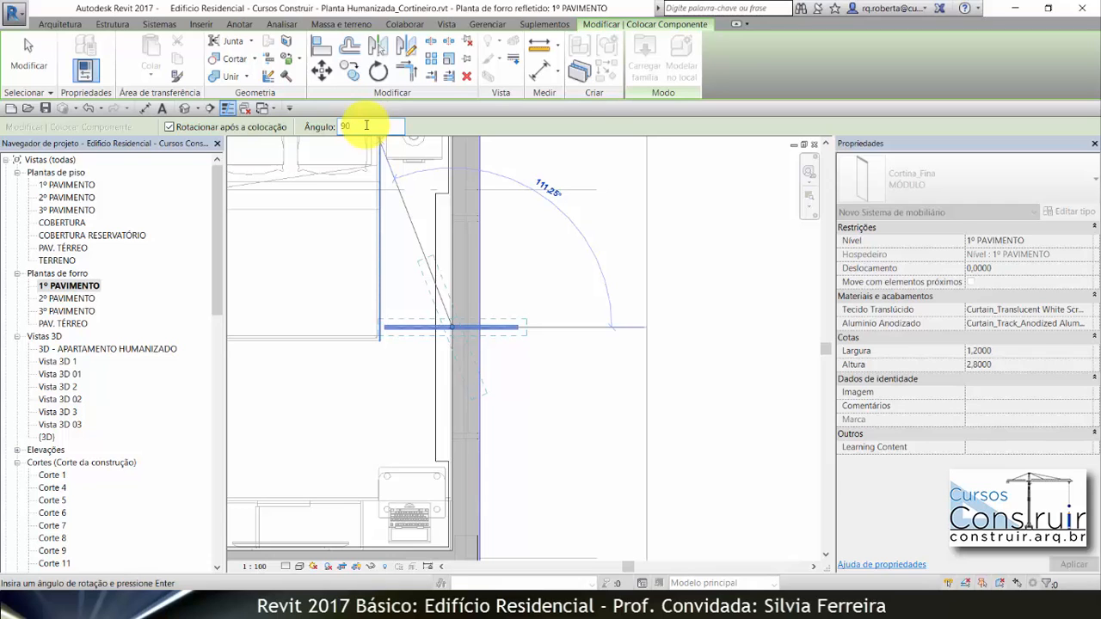
type("90")
key("Return")
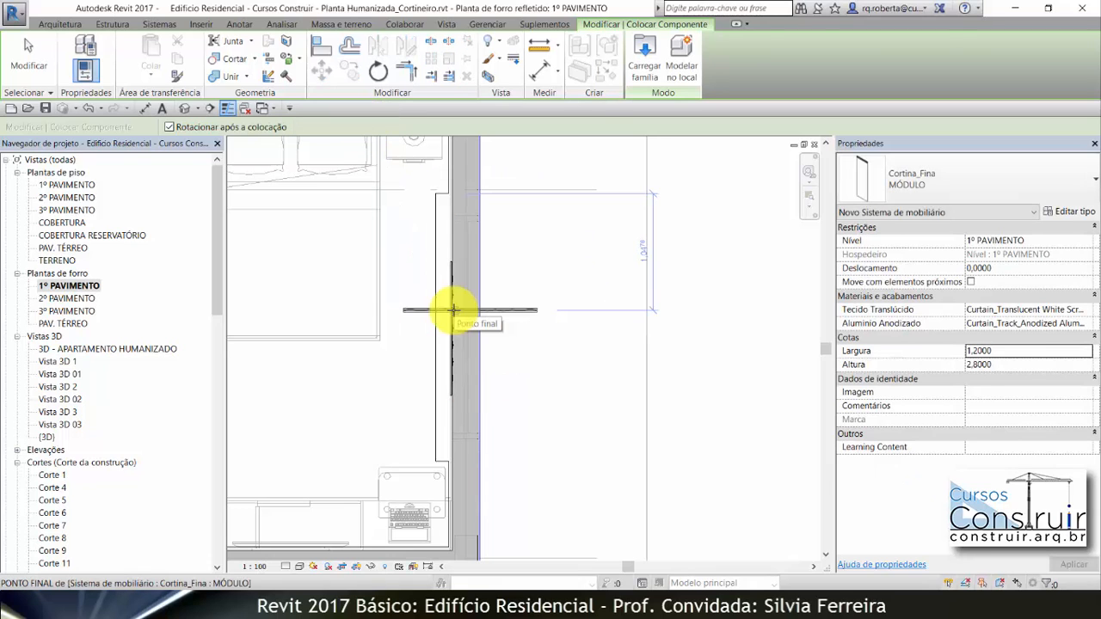
key("Escape")
key("Escape")
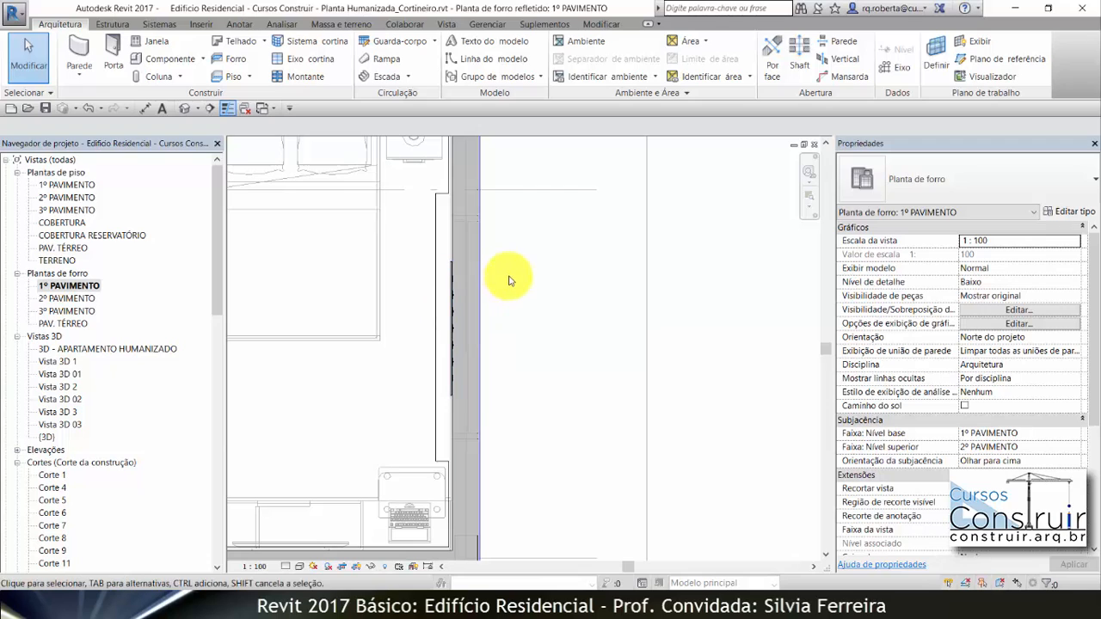
Step: Move the curtain 0.075 horizontally from the window wall toward the room, into the ceiling recess
left_click(454, 301)
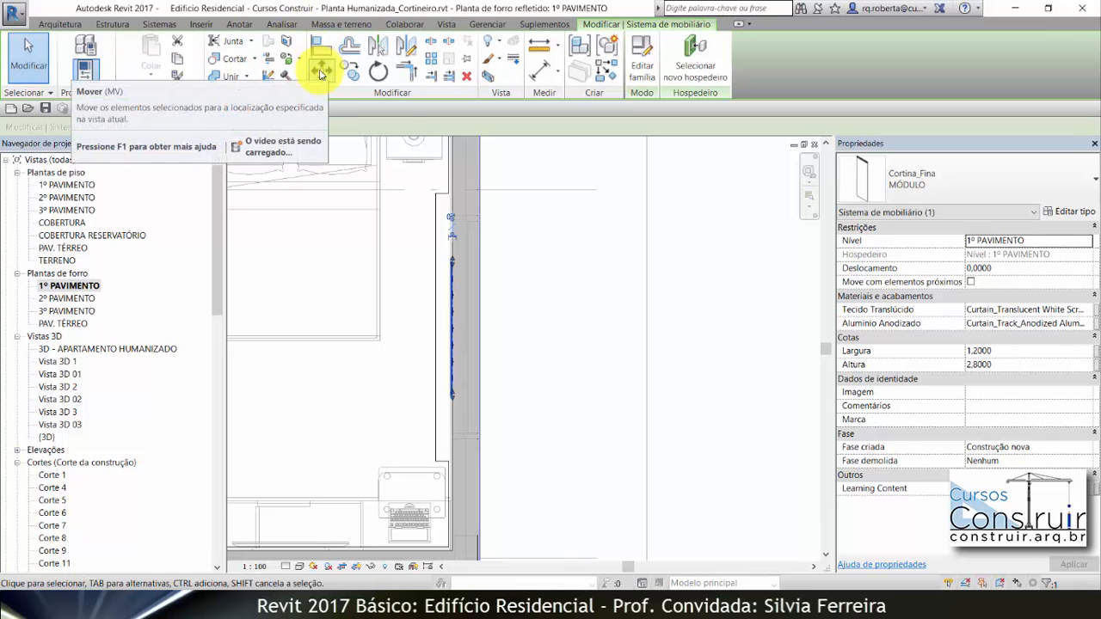
left_click(321, 73)
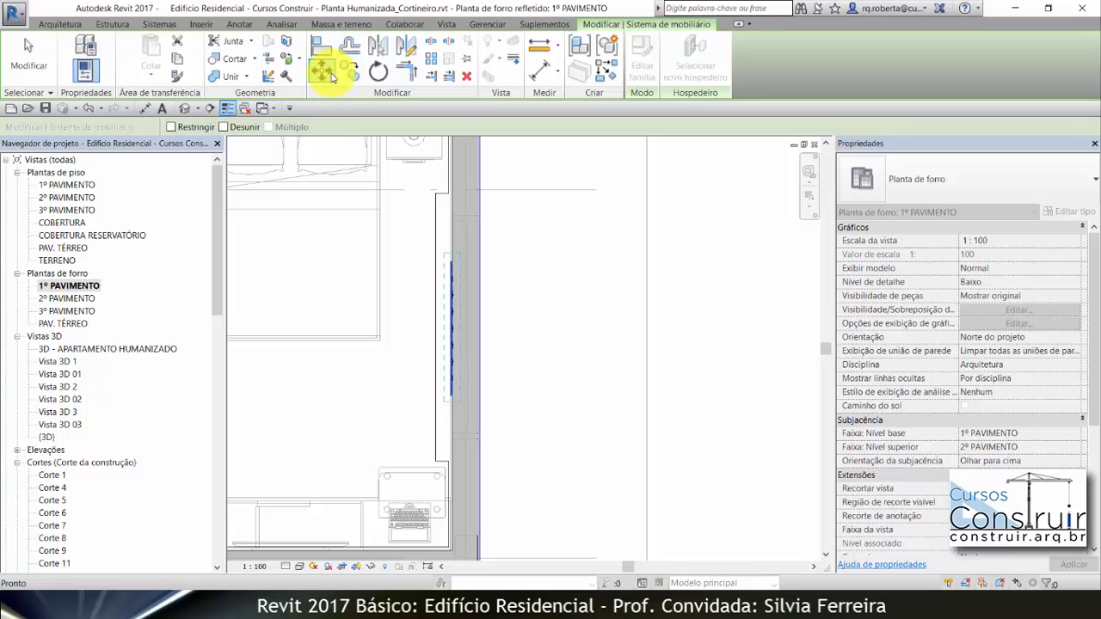
left_click(553, 240)
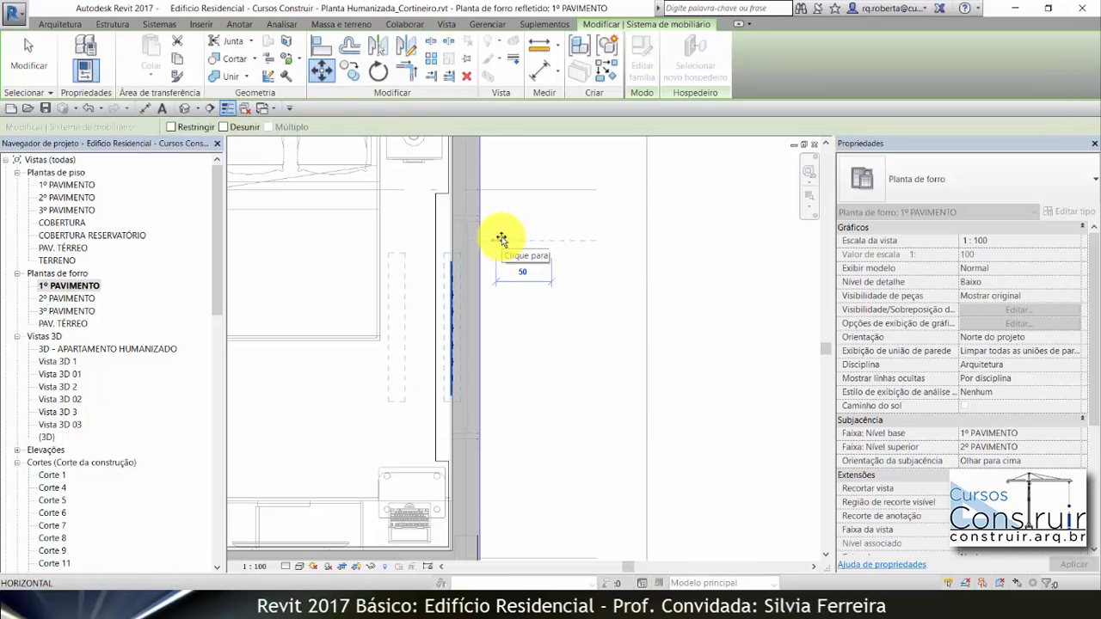
type(".075")
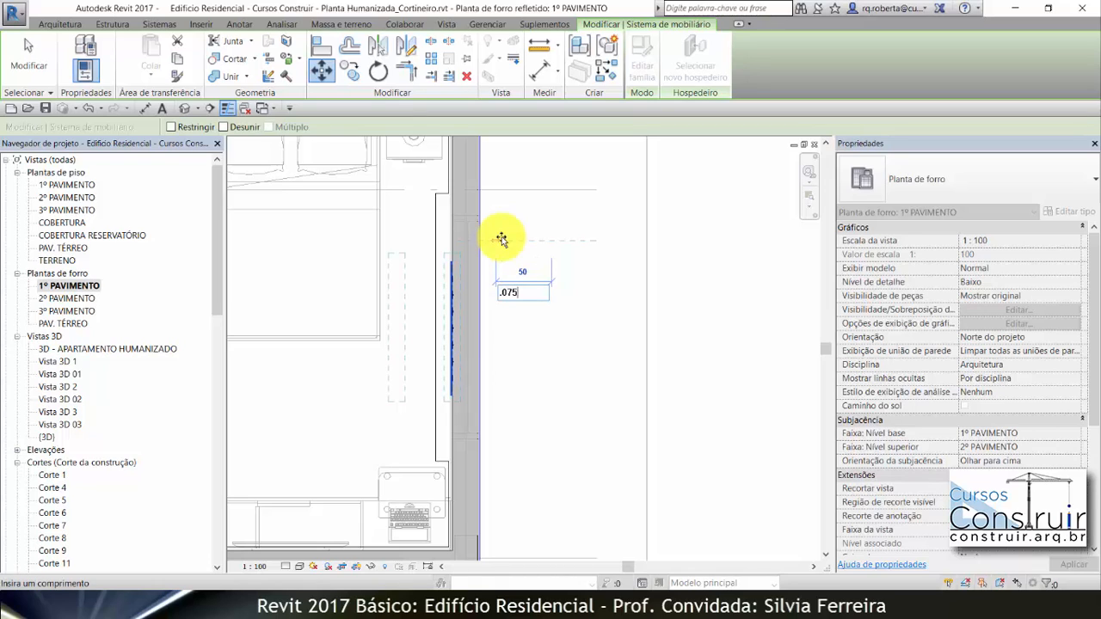
key("Return")
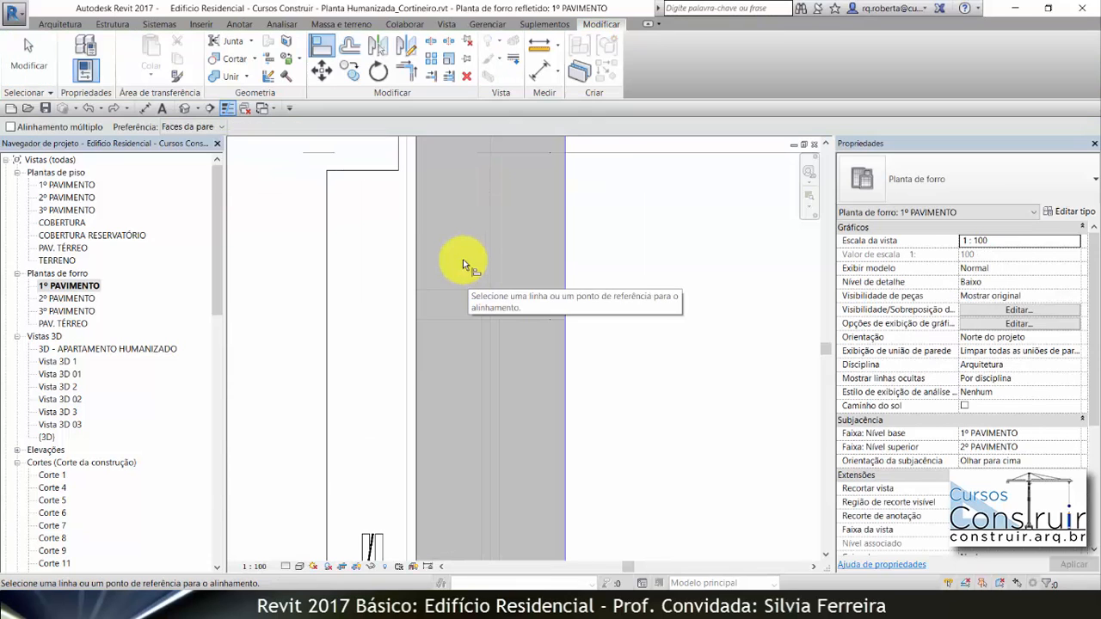
Step: Try to align the curtain's end with the recess's short plaster wall near the bed
scroll(418, 209, "down", 5)
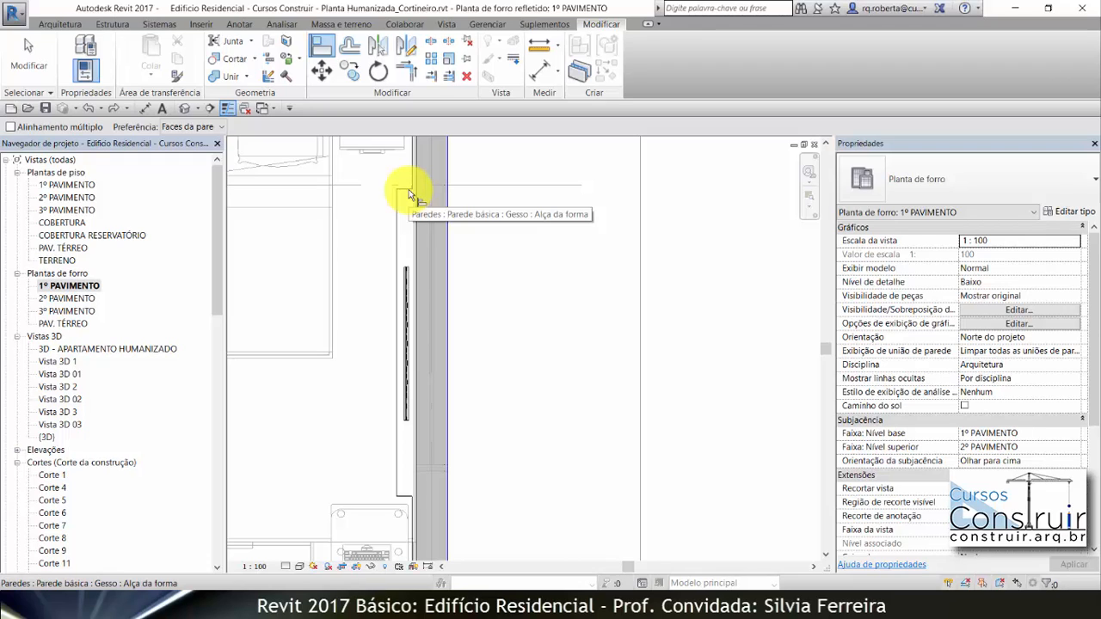
left_click(430, 164)
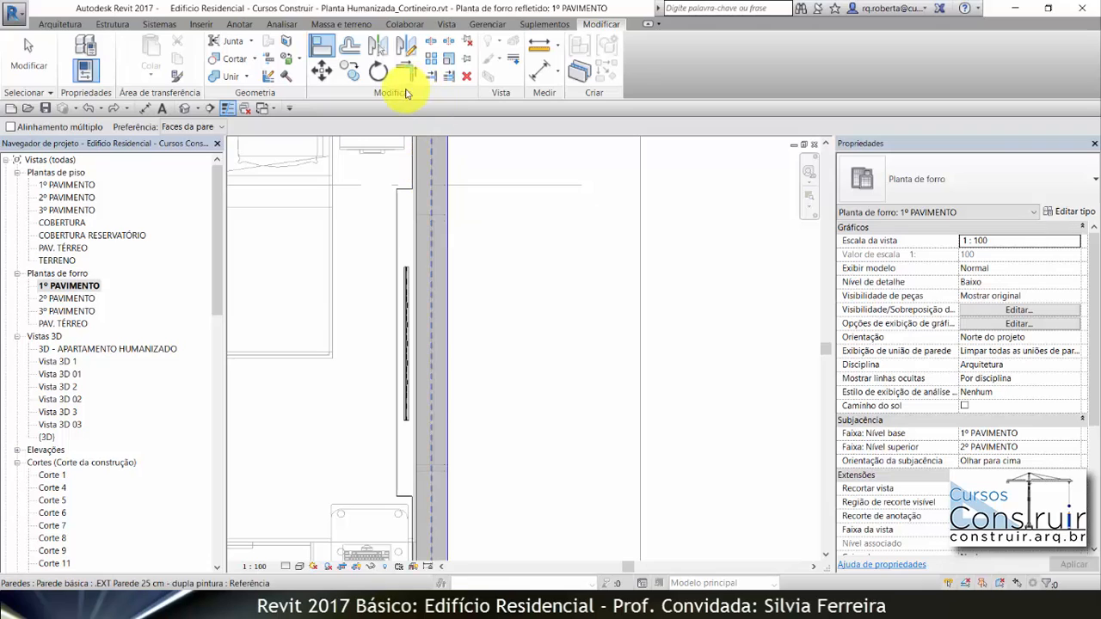
left_click(318, 49)
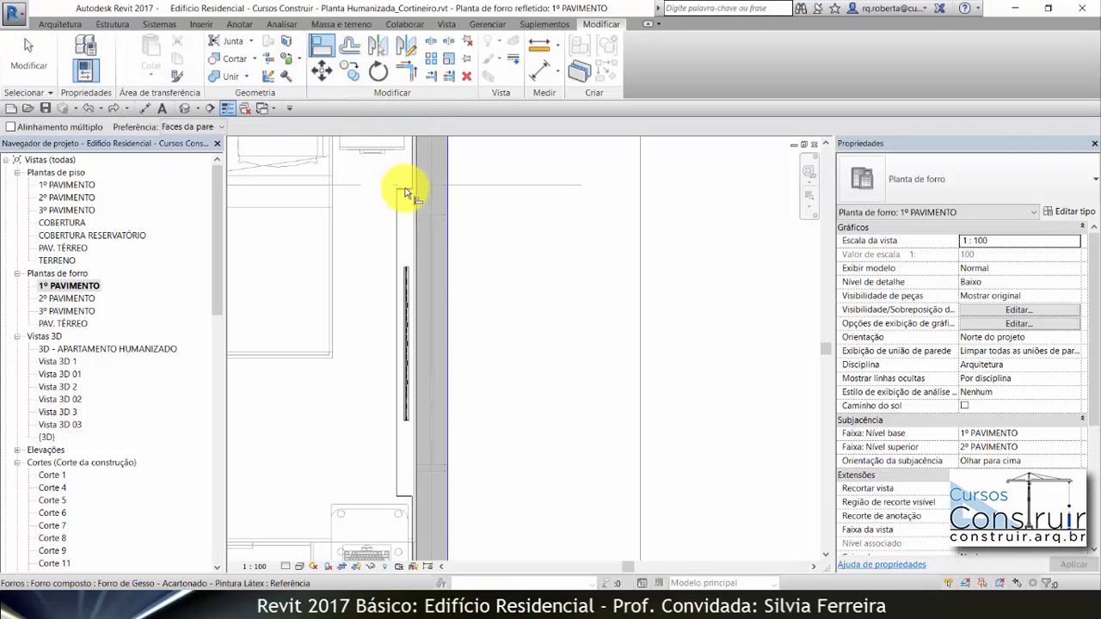
left_click(408, 266)
scroll(409, 262, "up", 3)
scroll(414, 253, "down", 2)
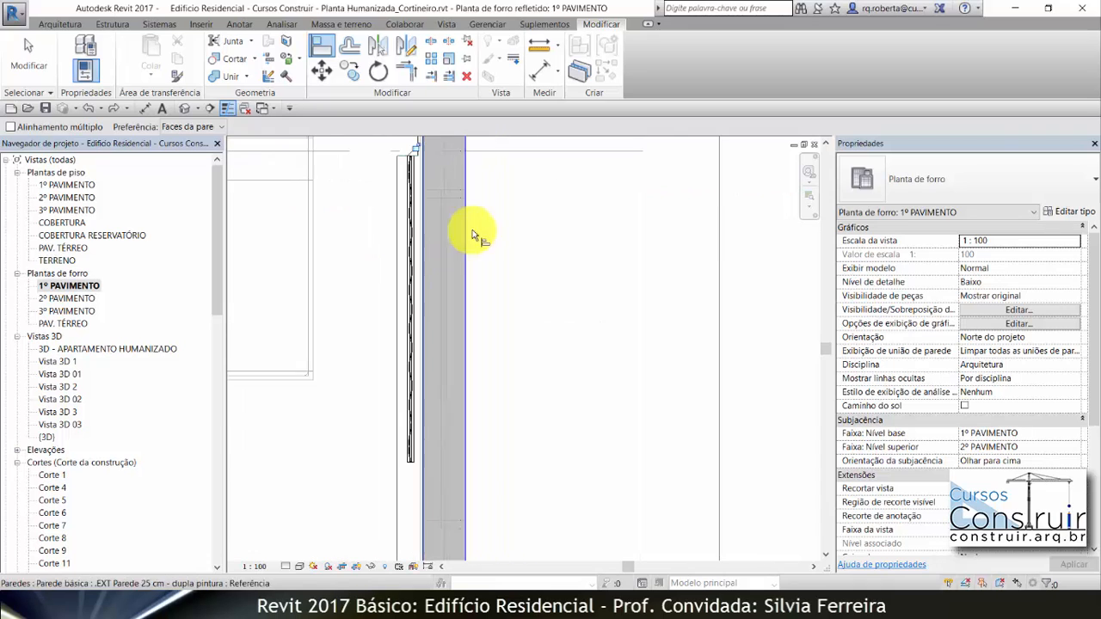
scroll(479, 232, "down", 2)
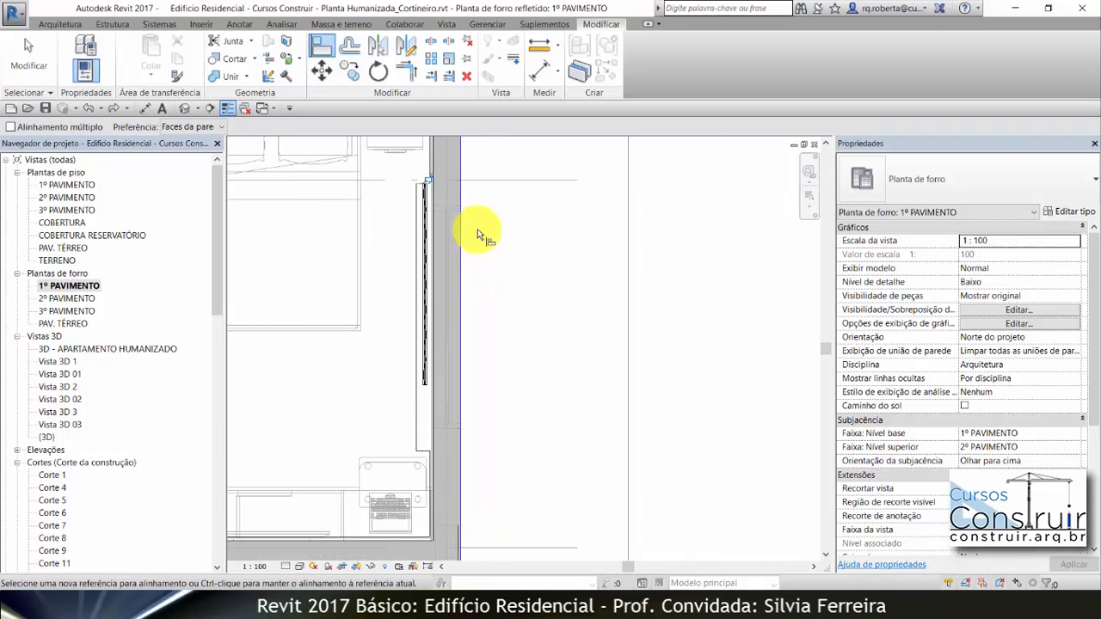
key("Escape")
Step: Set the stretched curtain's width back to 1.2
left_click(424, 285)
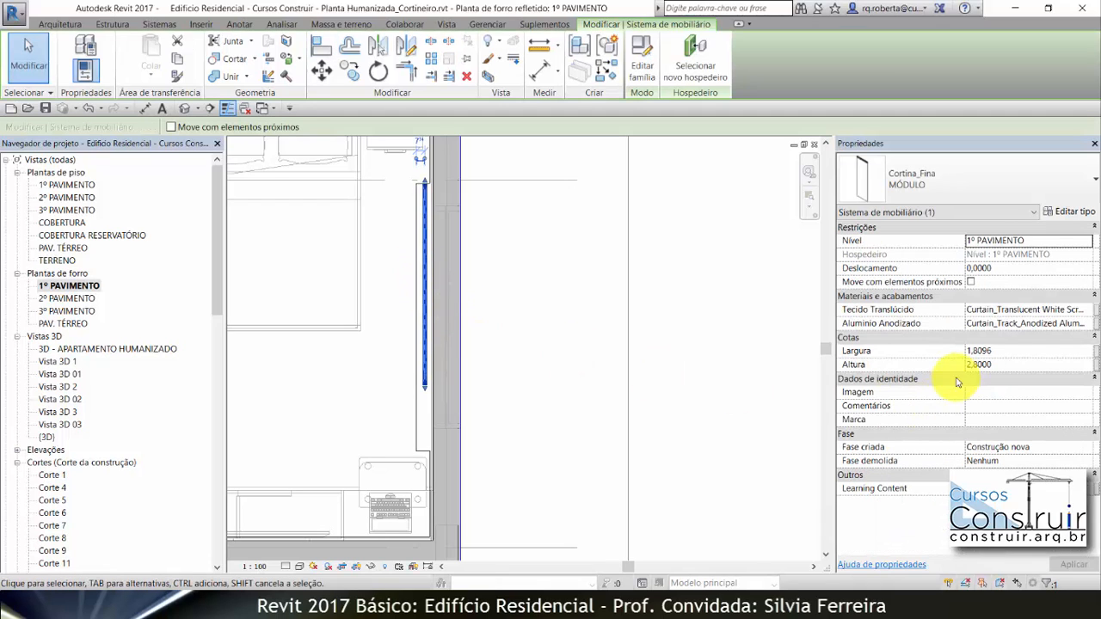
left_click(1030, 352)
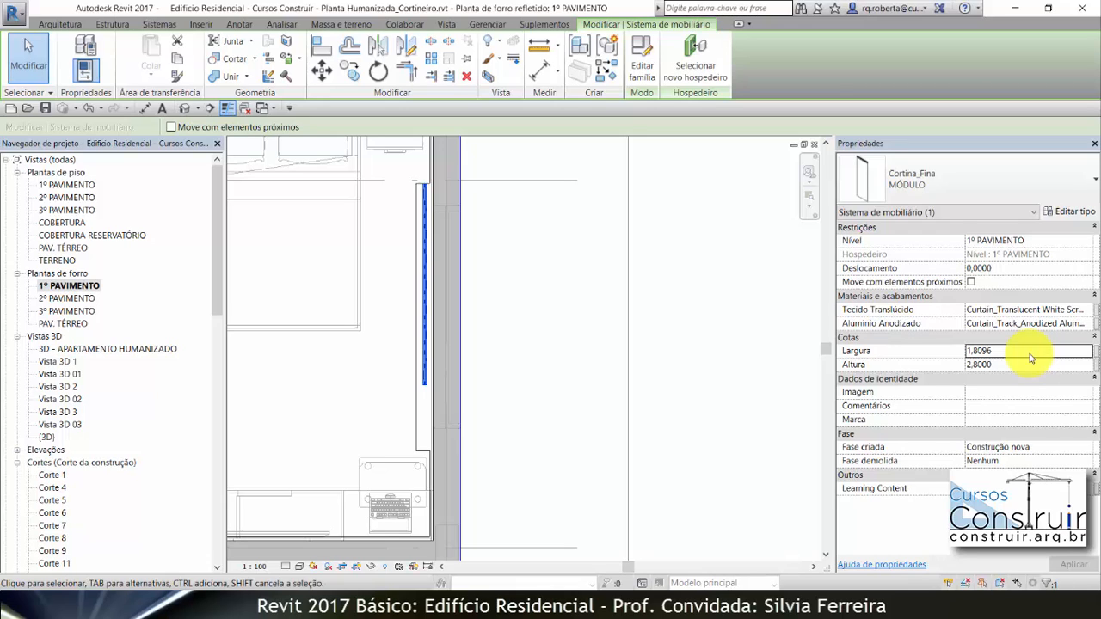
double_click(1031, 356)
type("1,2")
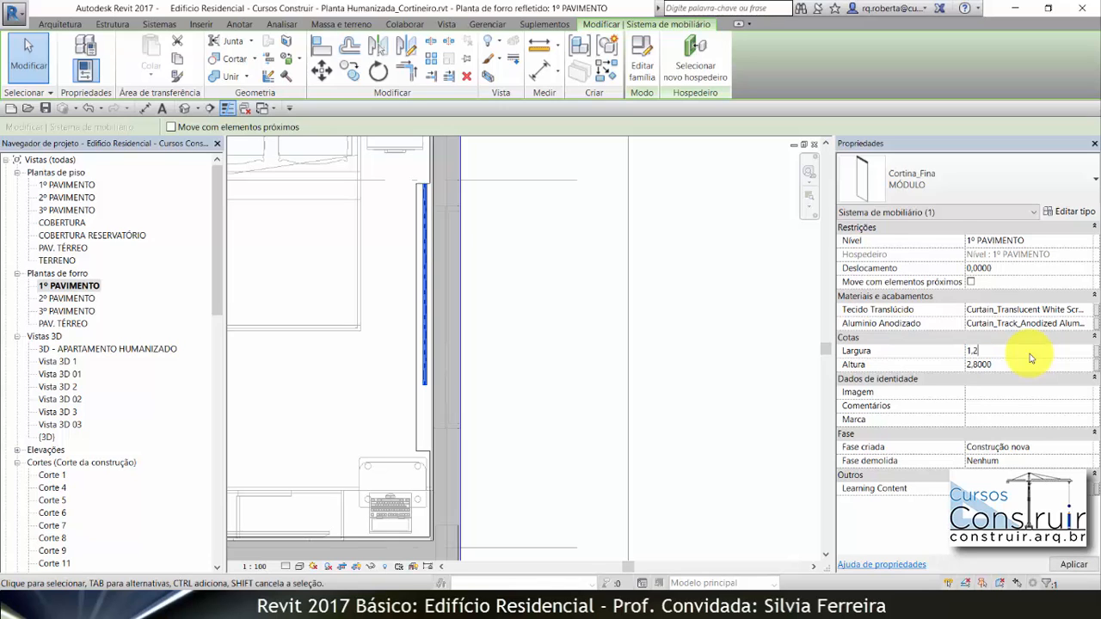
left_click(553, 274)
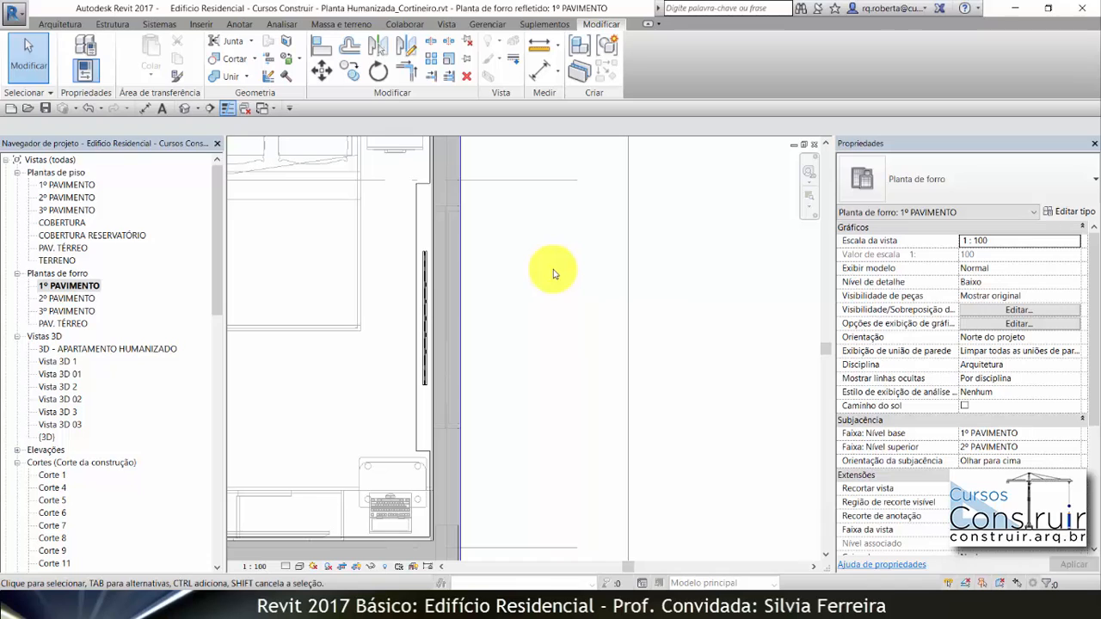
Step: Move the curtain vertically so its upper end meets the recess's short plaster wall near the bed
left_click(424, 277)
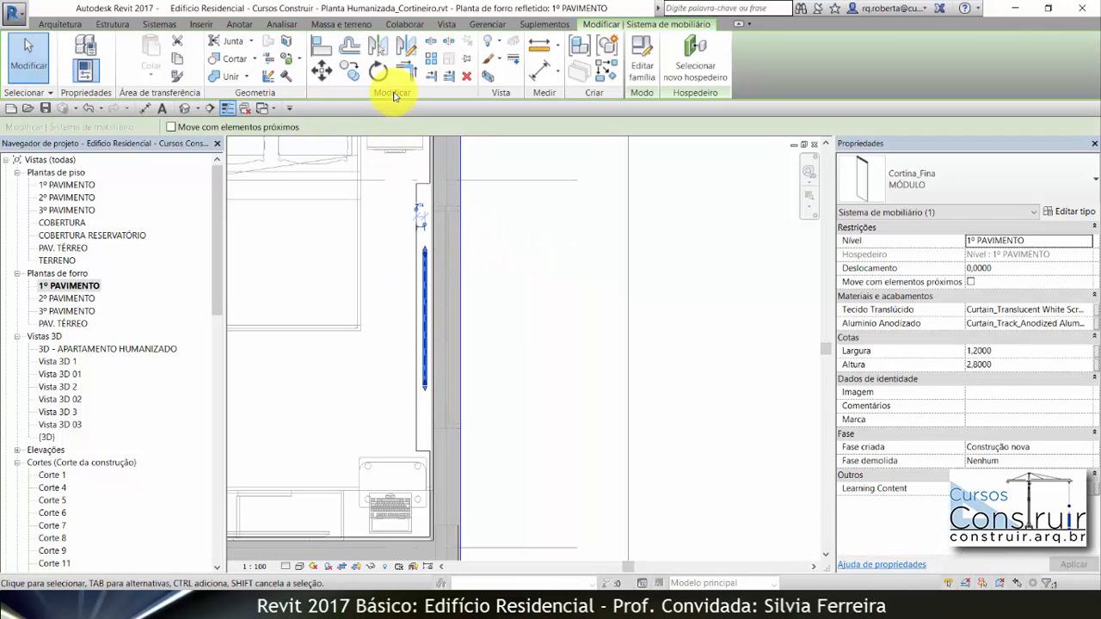
left_click(322, 74)
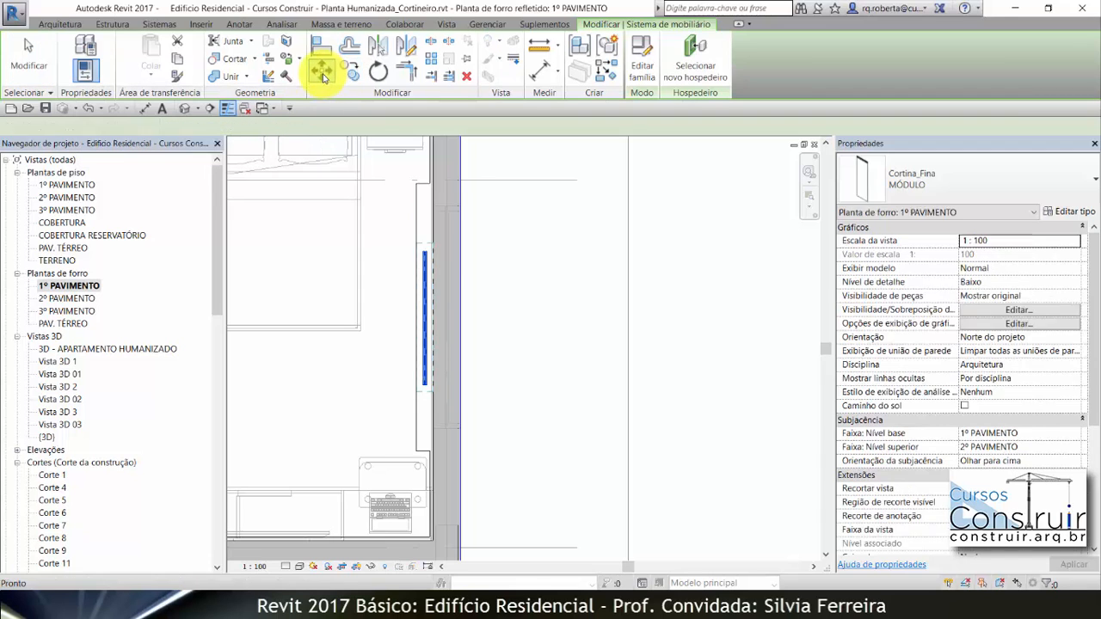
scroll(430, 241, "up", 5)
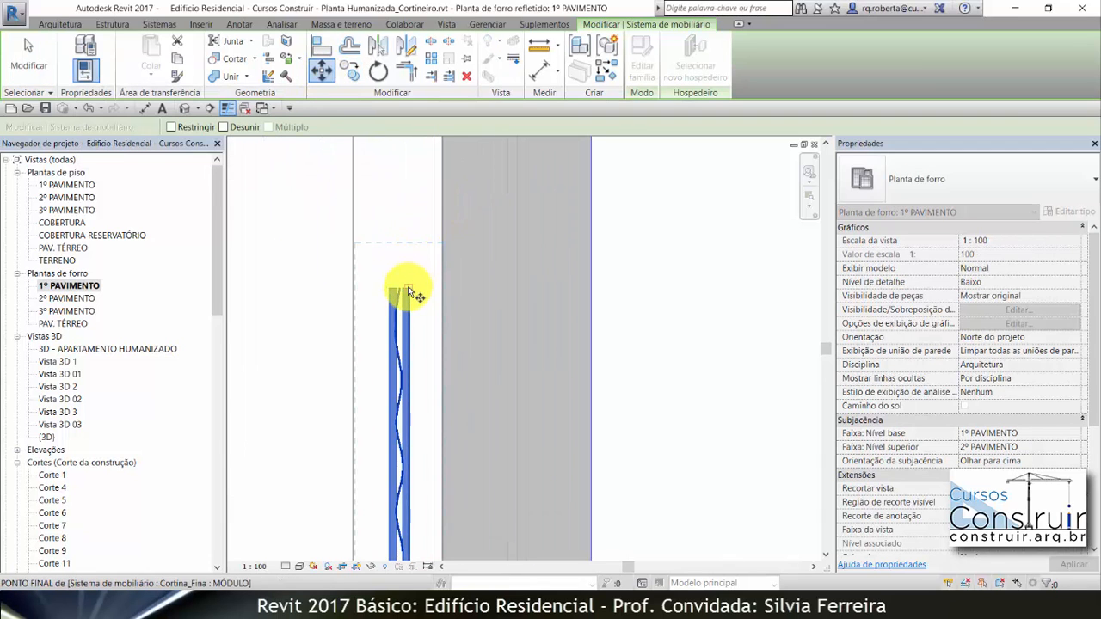
left_click(398, 303)
scroll(396, 307, "down", 3)
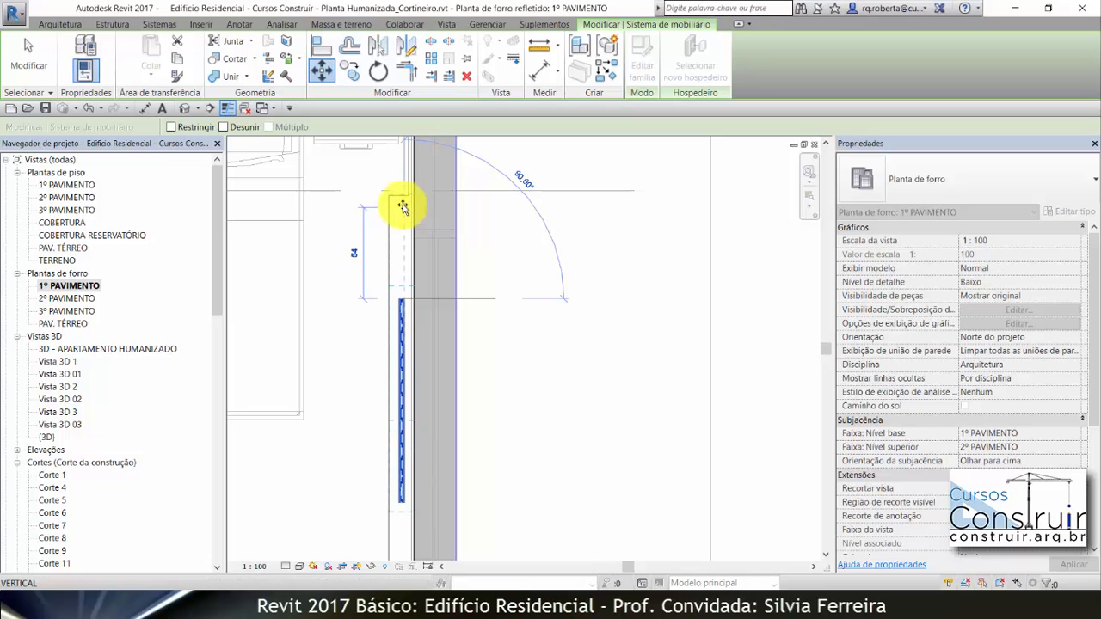
left_click(402, 196)
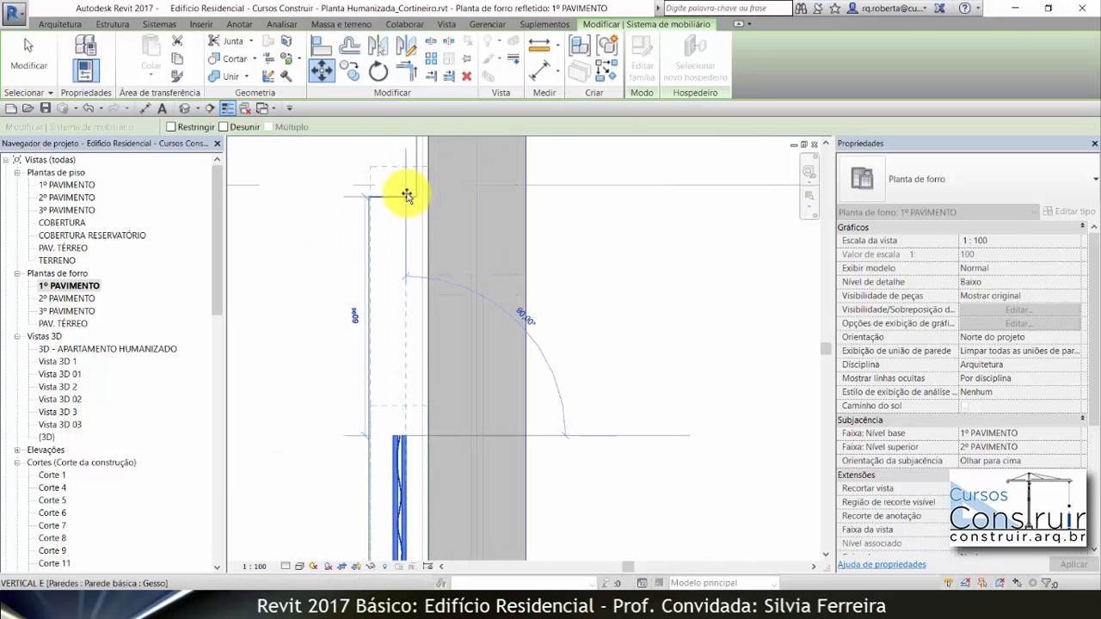
scroll(447, 194, "down", 1)
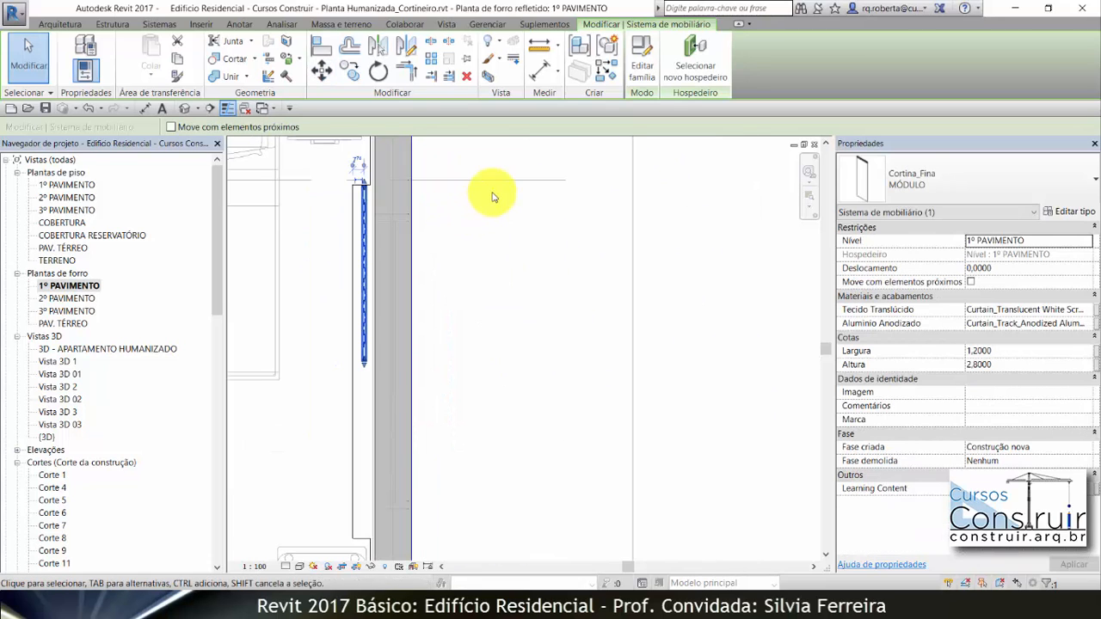
Step: Mirror a copy of the curtain about its free end to cover the other half of the recess
left_click(382, 50)
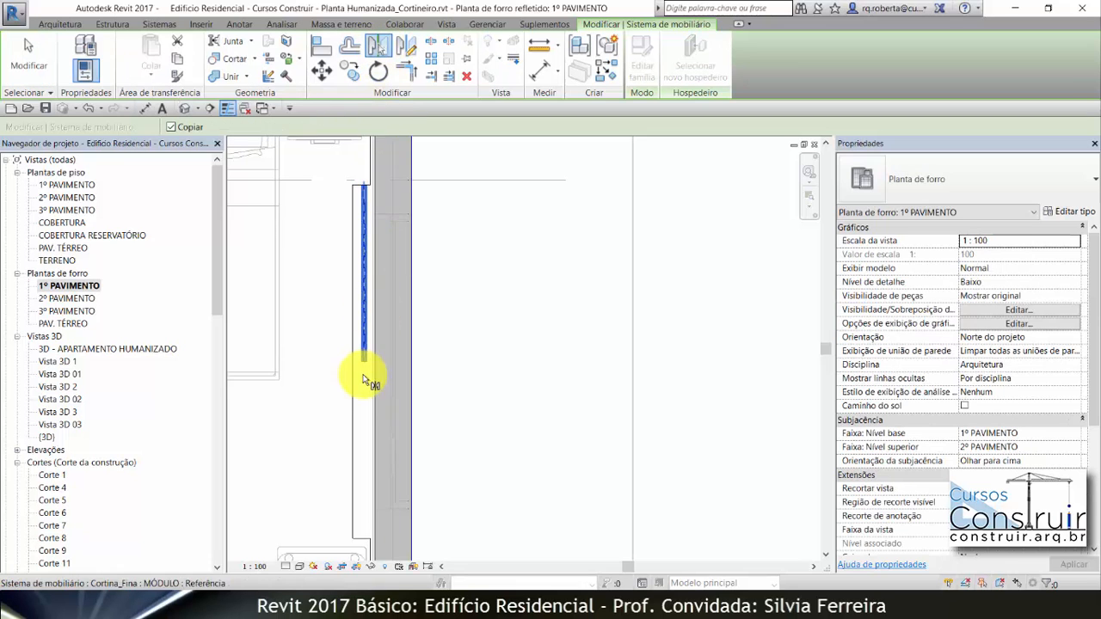
scroll(361, 366, "up", 3)
scroll(379, 362, "up", 3)
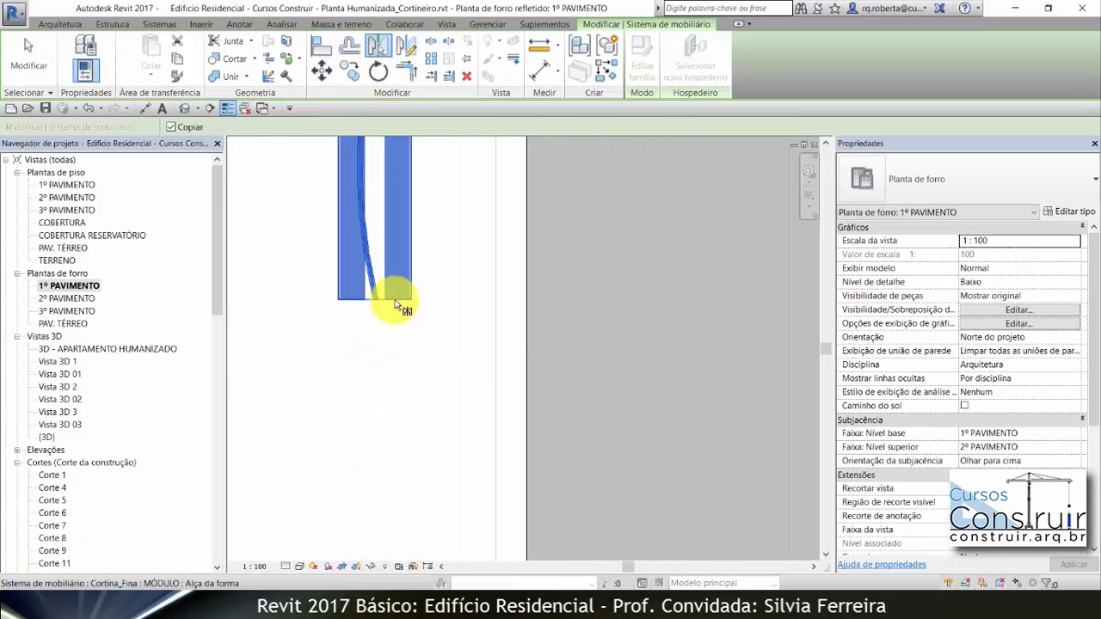
left_click(394, 300)
scroll(370, 245, "down", 5)
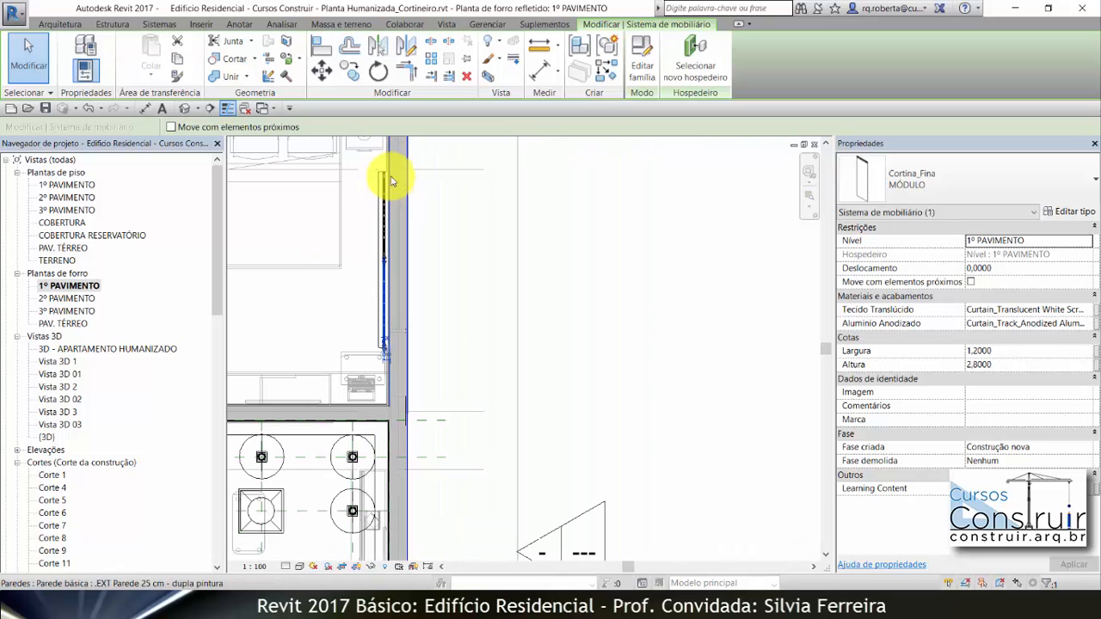
left_click(442, 369)
scroll(519, 445, "down", 2)
scroll(519, 445, "up", 3)
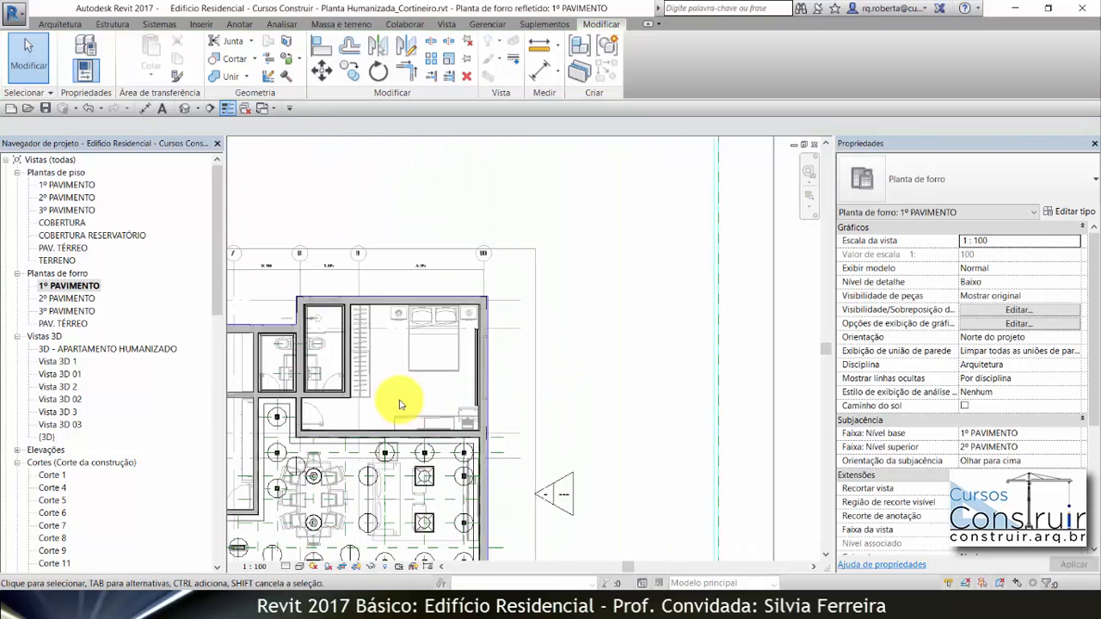
scroll(592, 284, "down", 2)
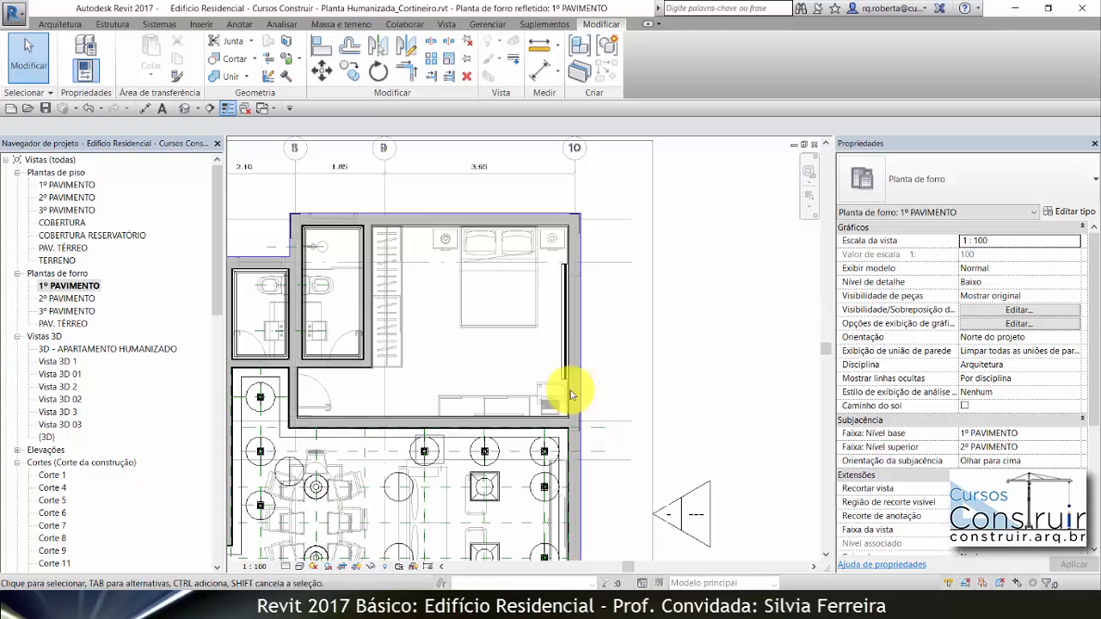
Step: Create a perspective camera view from the 1º PAVIMENTO floor plan, with the eye beside the wardrobe looking into the bedroom
left_click(65, 185)
double_click(63, 185)
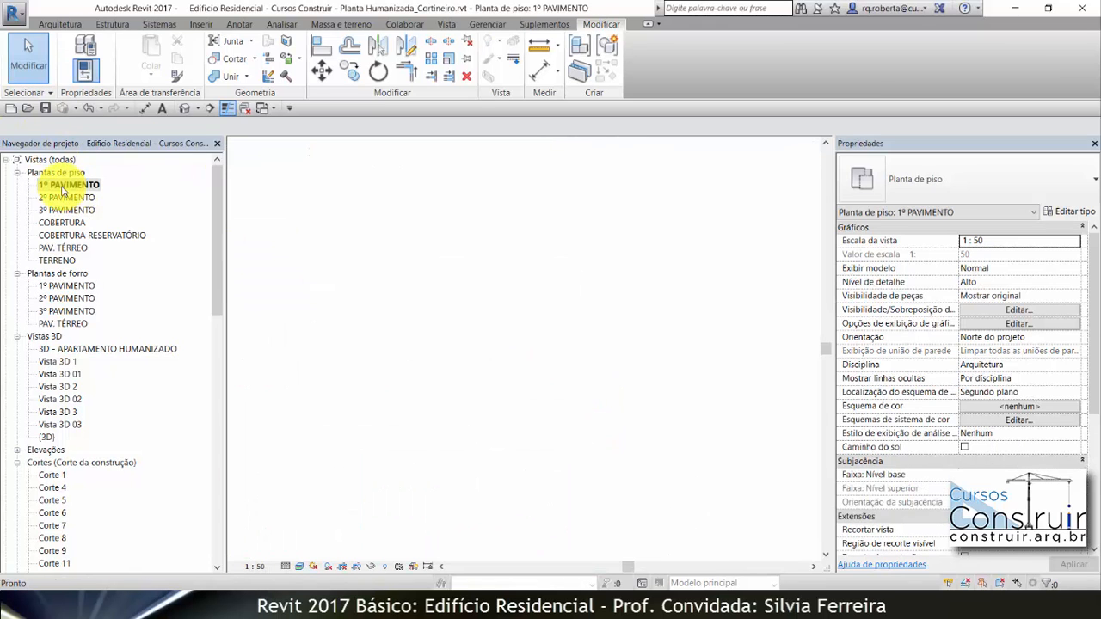
scroll(545, 312, "up", 5)
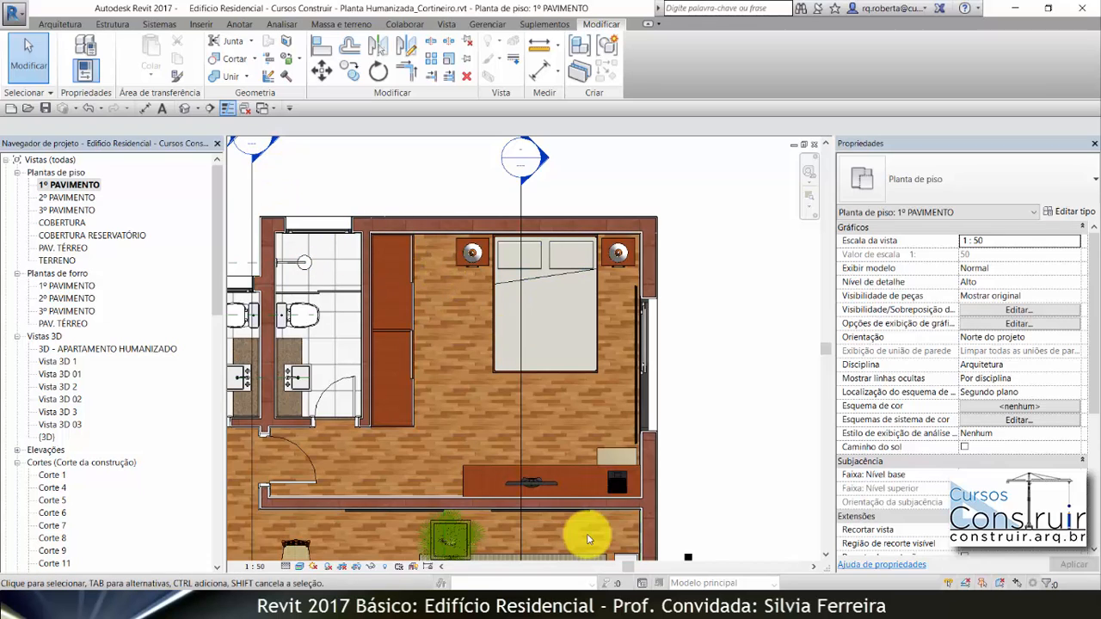
left_click(60, 24)
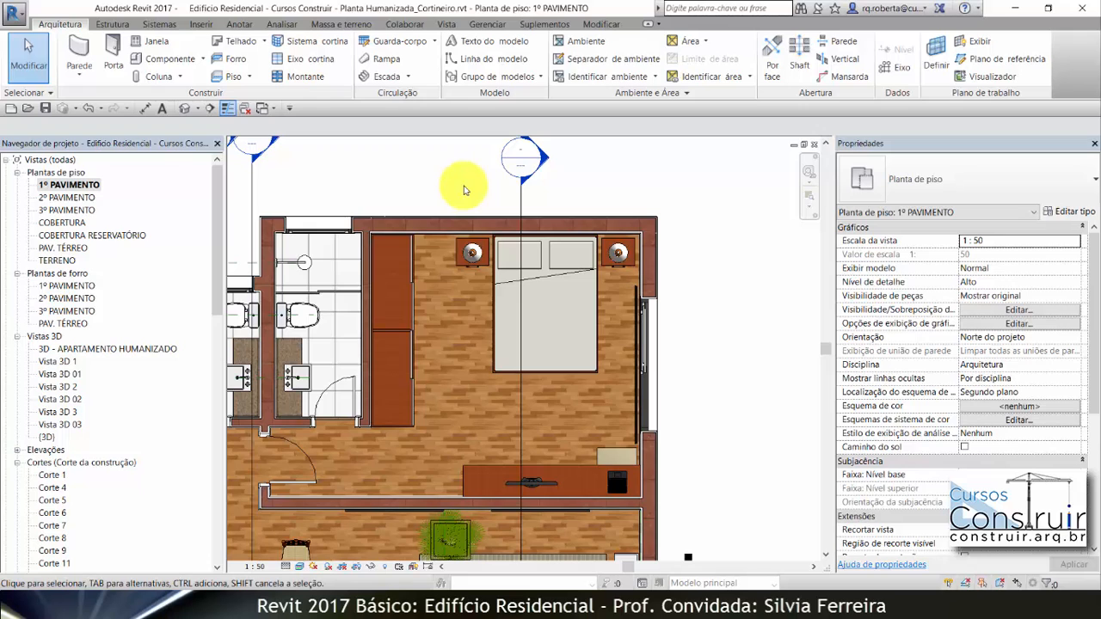
left_click(446, 24)
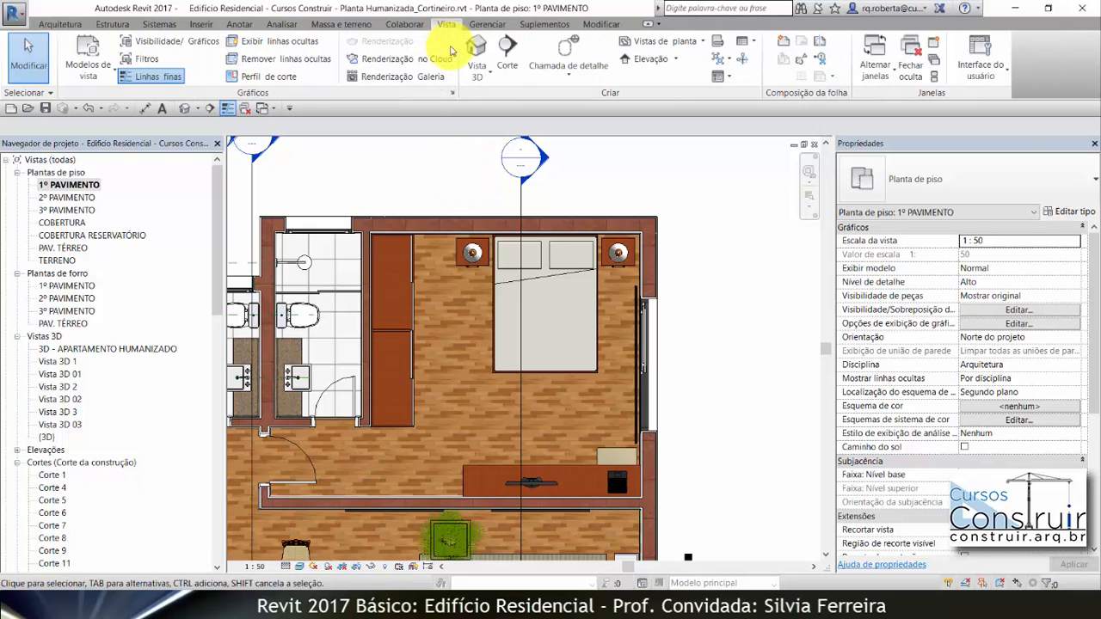
left_click(478, 72)
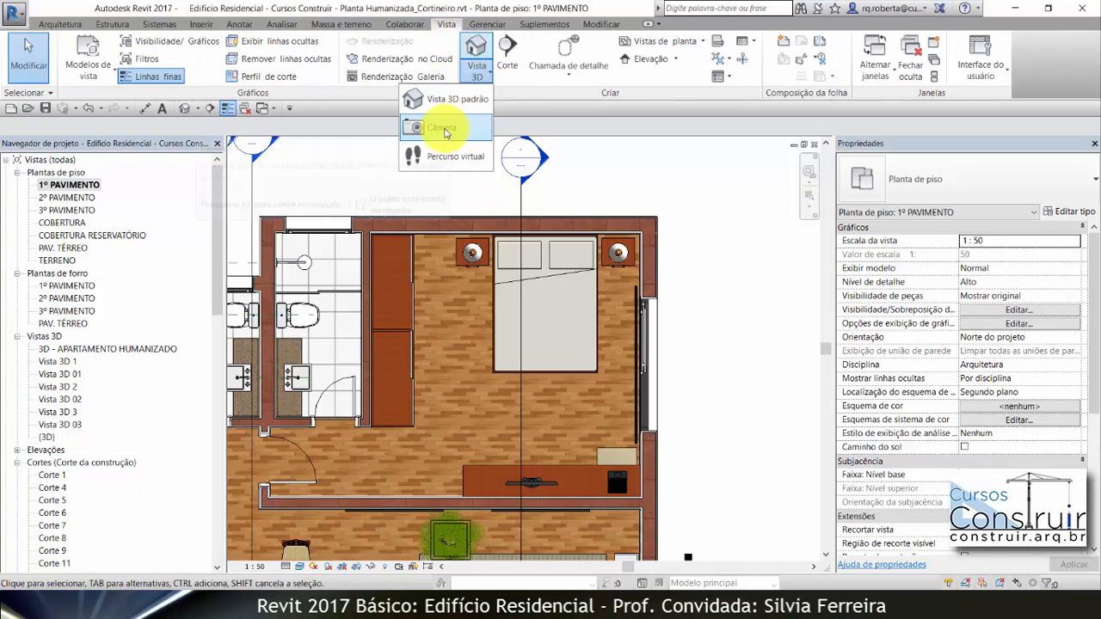
left_click(442, 128)
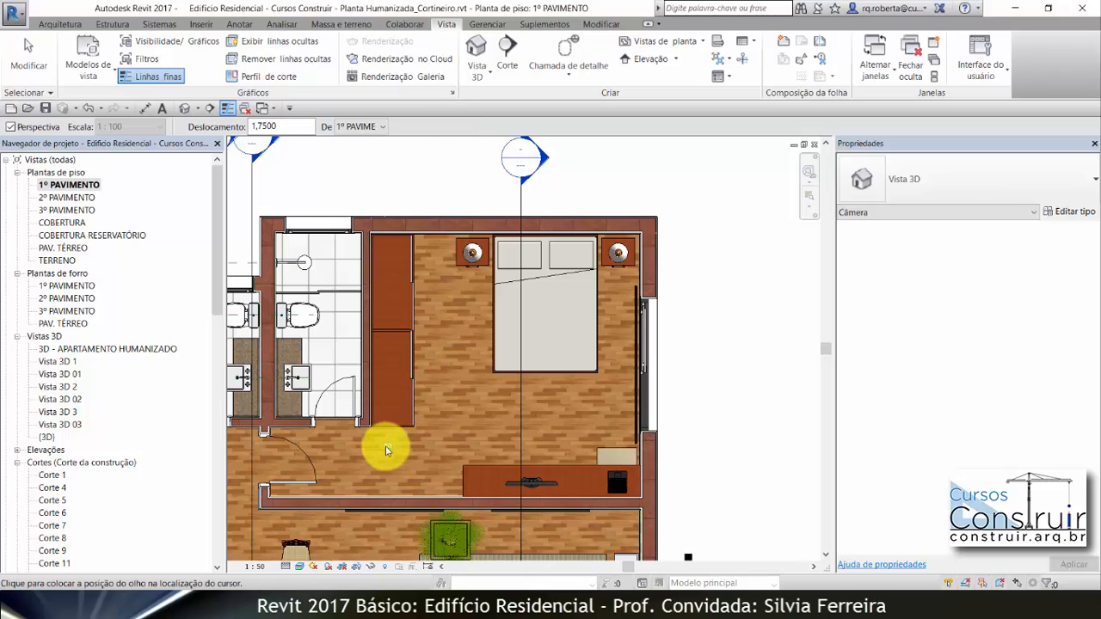
left_click(364, 440)
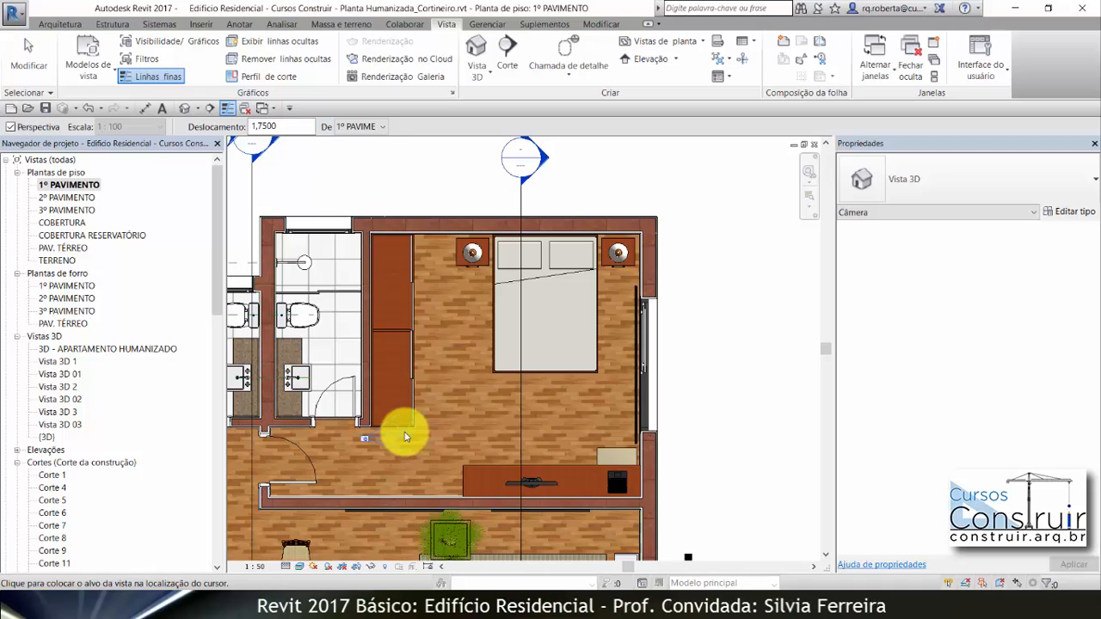
left_click(401, 432)
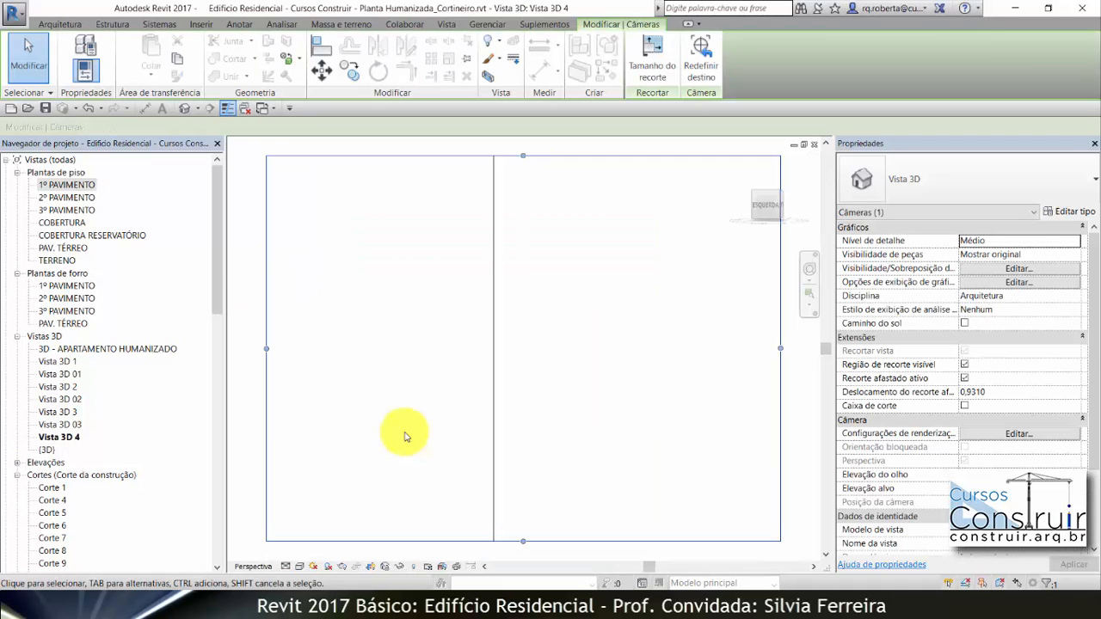
scroll(447, 300, "down", 1)
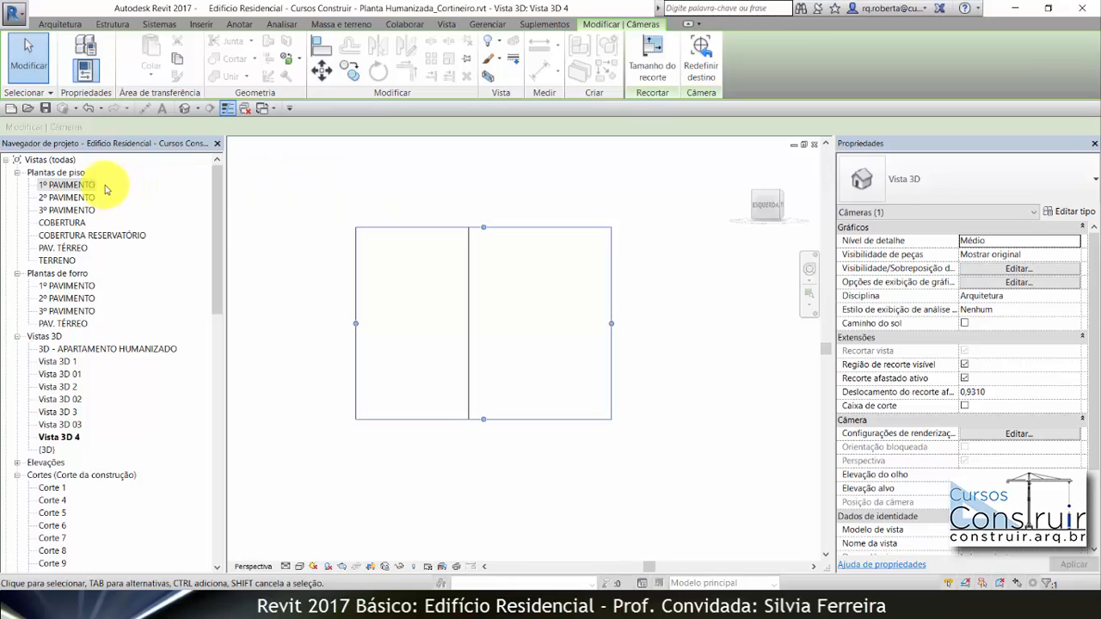
Step: In the 1º PAVIMENTO floor plan, extend the camera's far clip to about 6.04, adjust its target slightly upward, and reopen Vista 3D 4
double_click(69, 185)
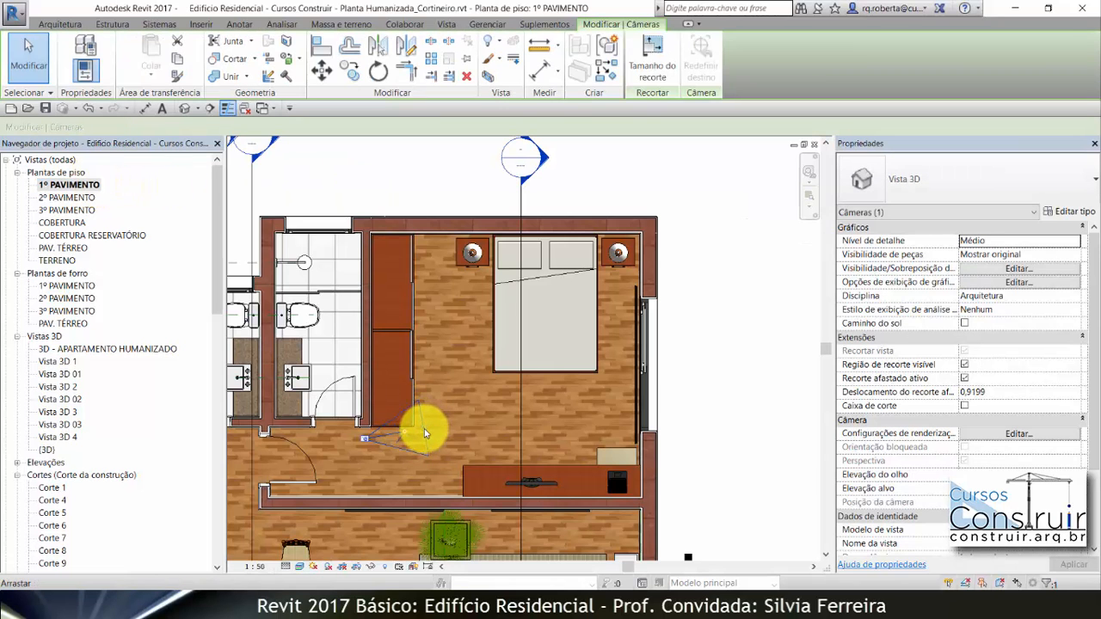
left_click_drag(420, 430, 767, 446)
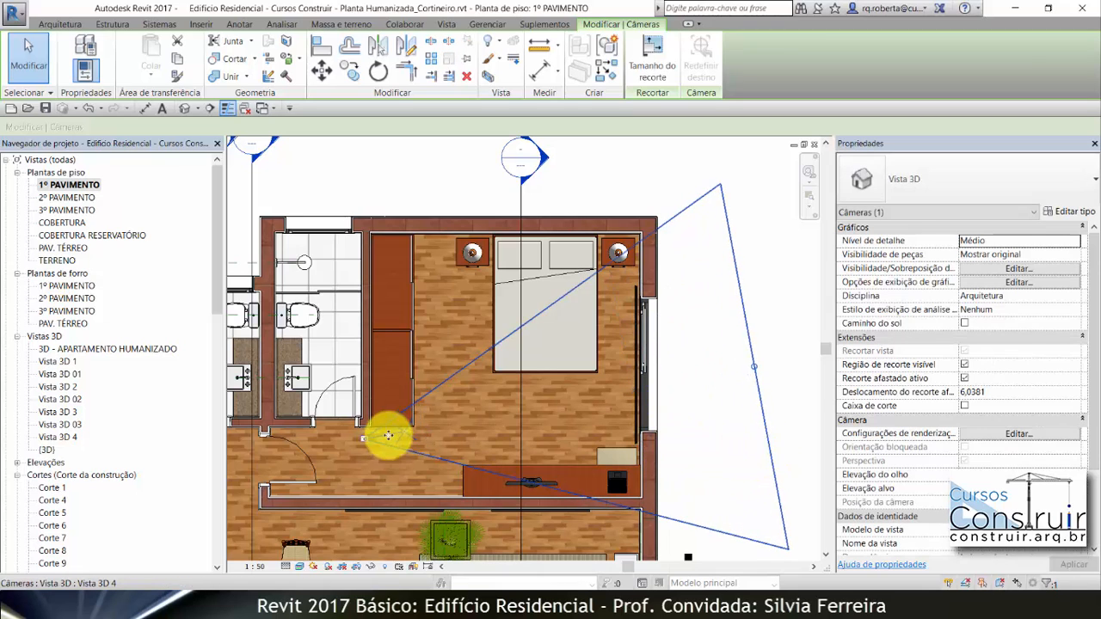
left_click_drag(408, 437, 405, 430)
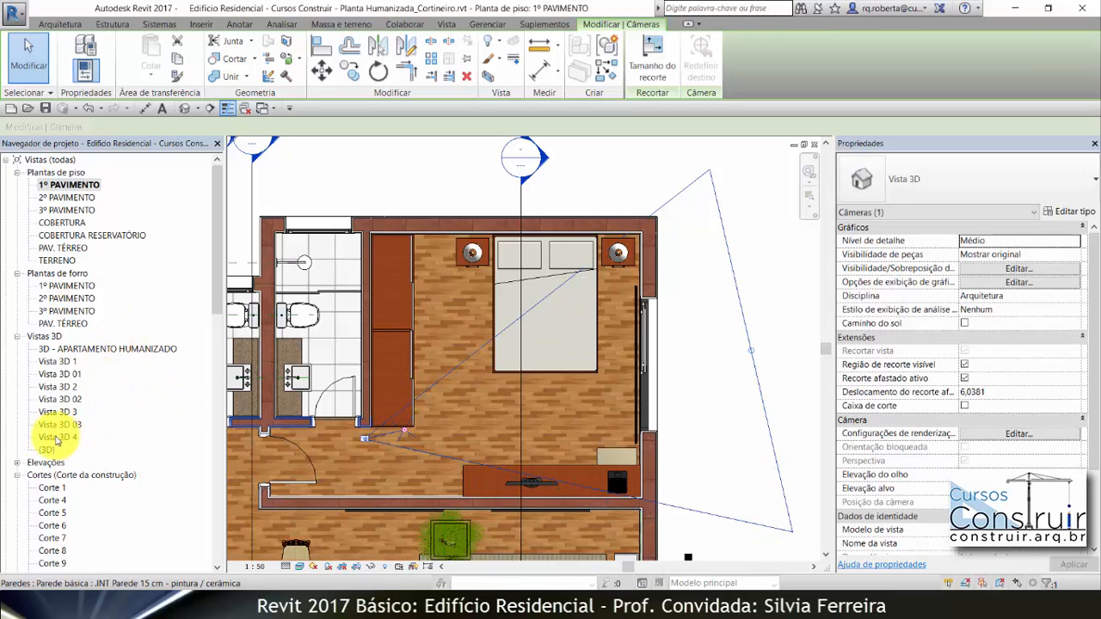
double_click(66, 439)
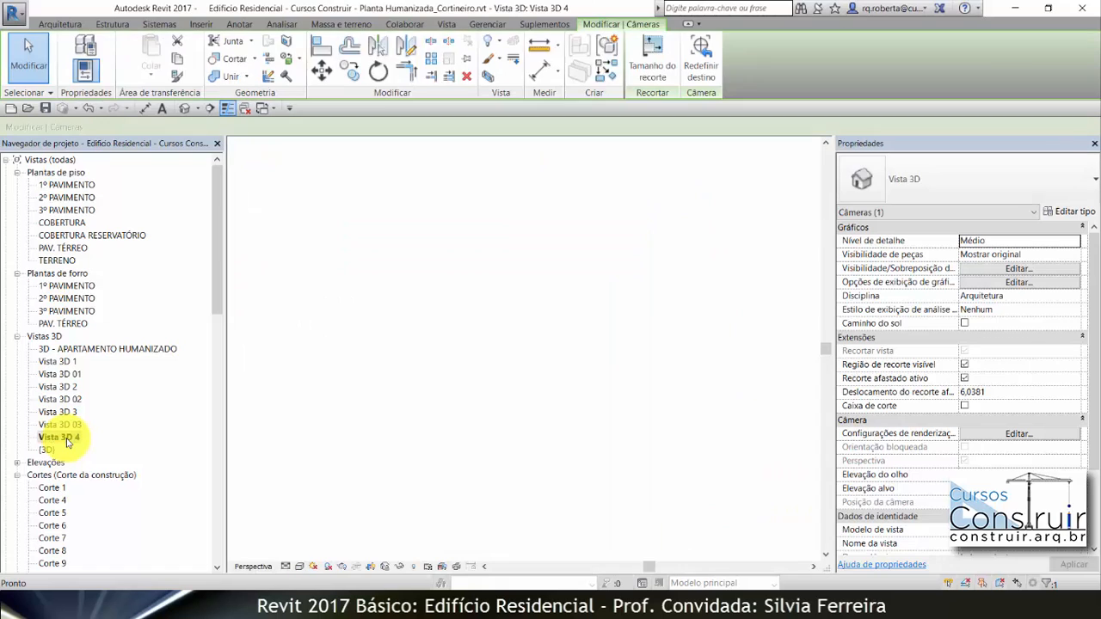
left_click(527, 198)
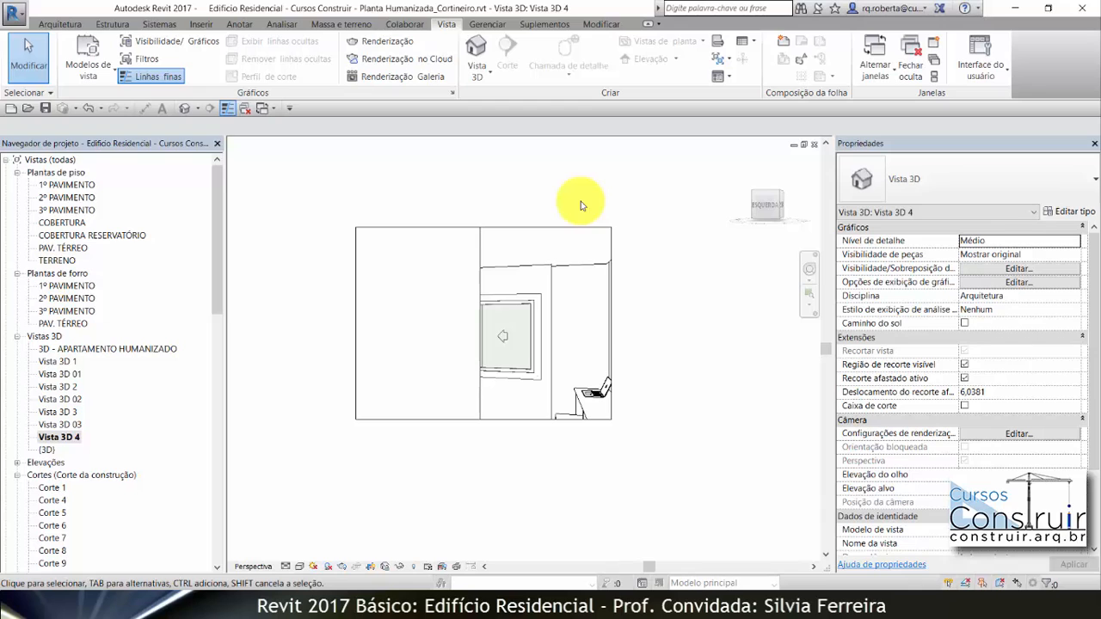
Step: Hide the wardrobe that blocks the camera view and apply the temporary hiding permanently to the view
left_click(482, 252)
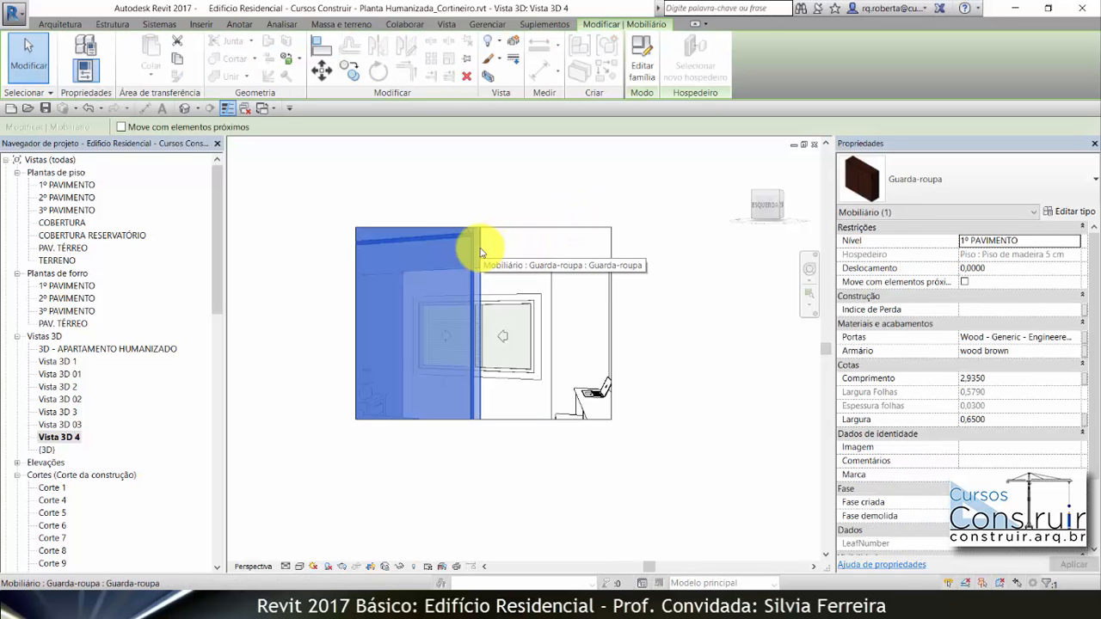
key("h")
key("h")
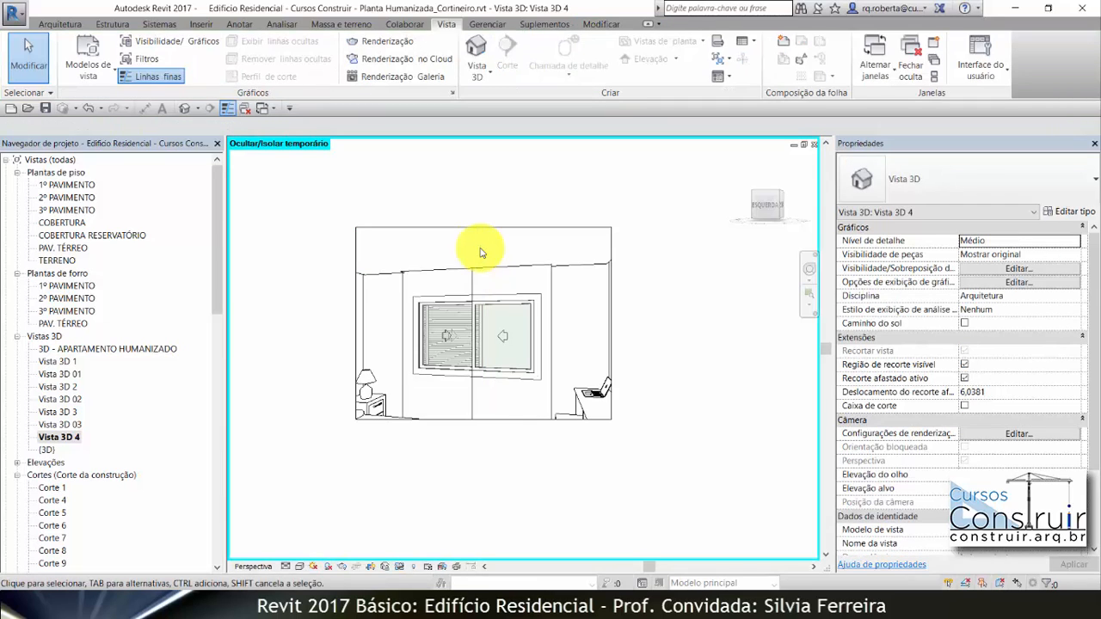
left_click(400, 568)
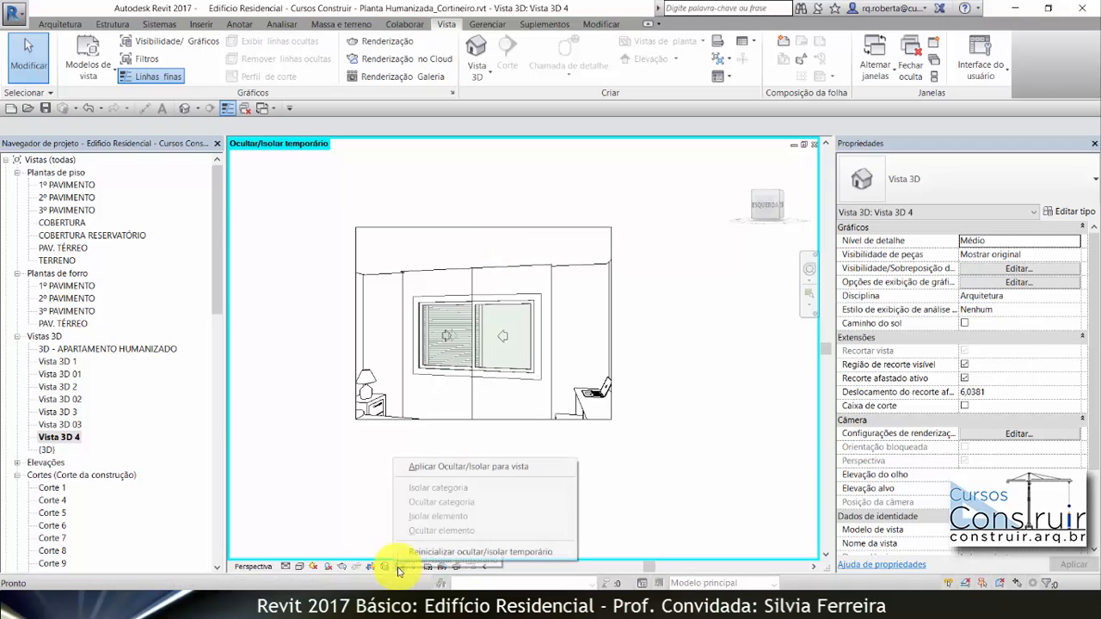
left_click(453, 467)
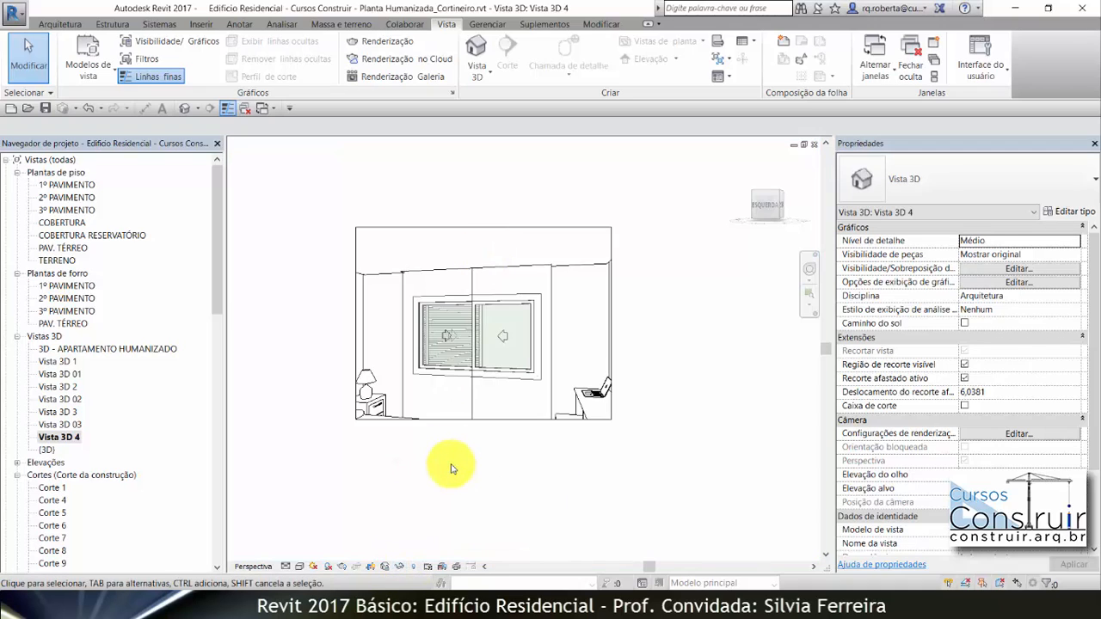
Step: Enlarge the camera view's crop region on both sides and downward to frame the bed, window wall and TV cabinet
scroll(541, 491, "down", 3)
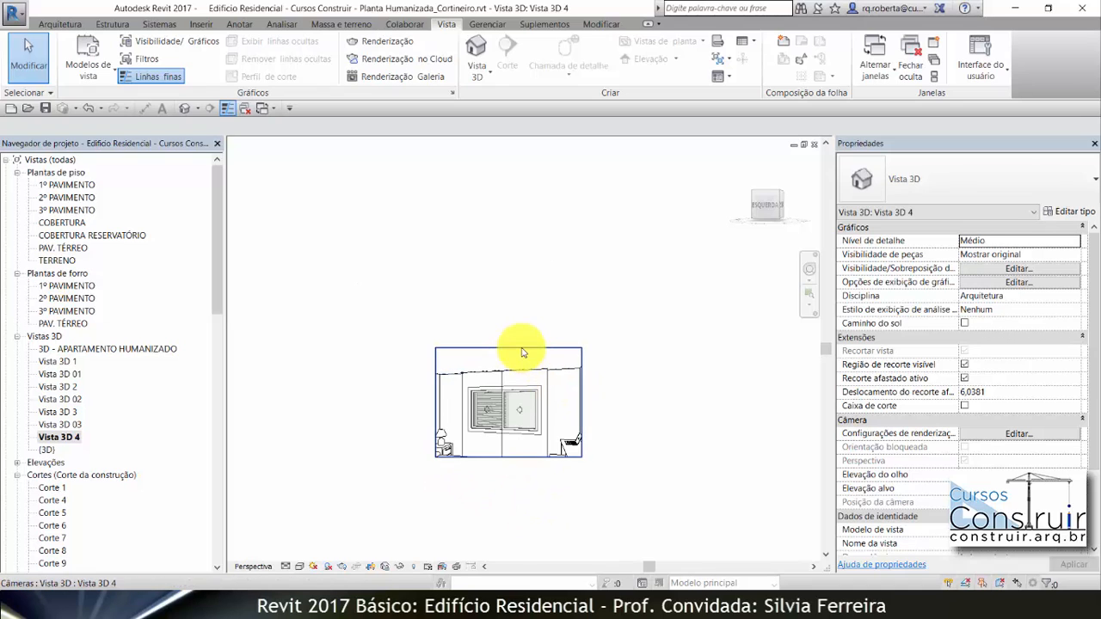
left_click(513, 348)
left_click_drag(437, 402, 360, 402)
left_click_drag(582, 402, 640, 413)
left_click_drag(502, 456, 499, 552)
mouse_move(360, 450)
left_mouse_down()
mouse_move(331, 450)
mouse_move(342, 452)
left_mouse_up()
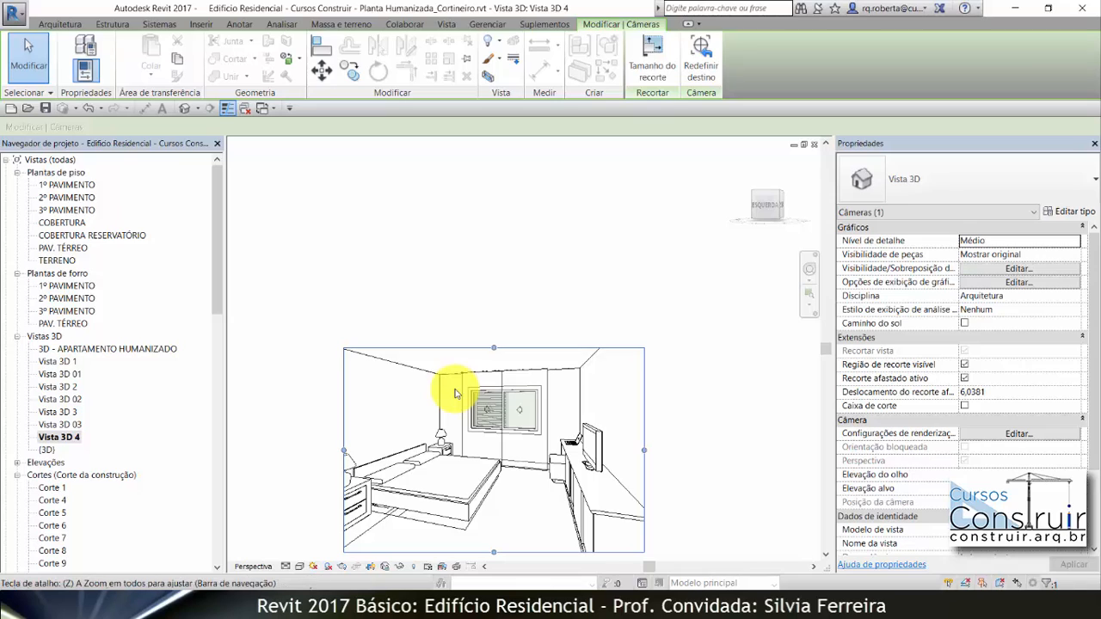
key("z")
key("f")
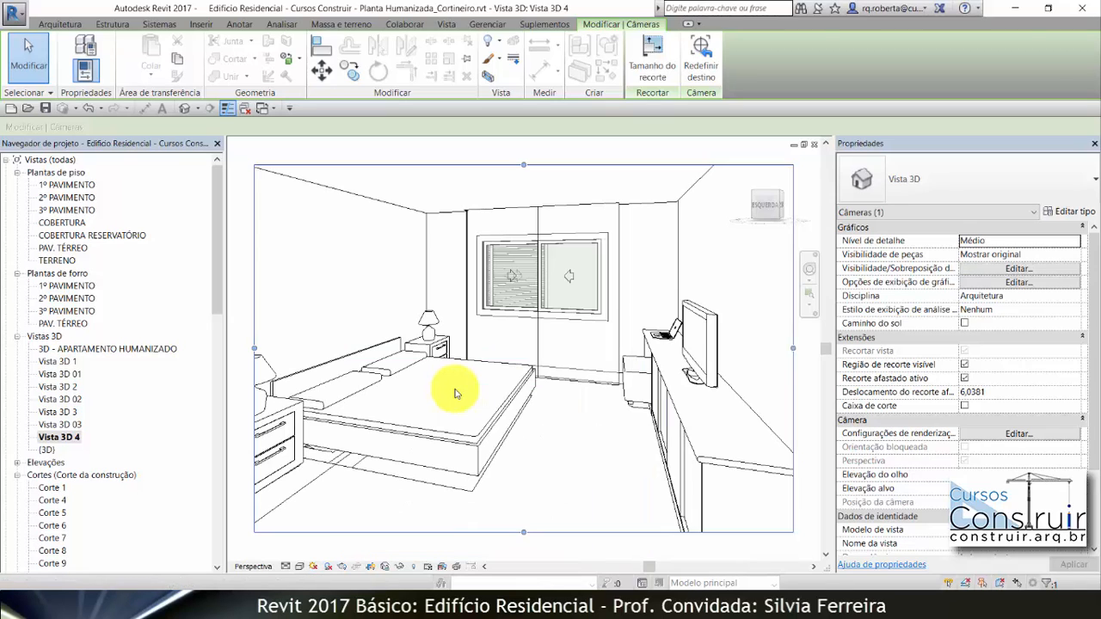
Step: Set the camera view's detail level to Alto and its visual style to Realista
left_click(285, 566)
left_click(301, 555)
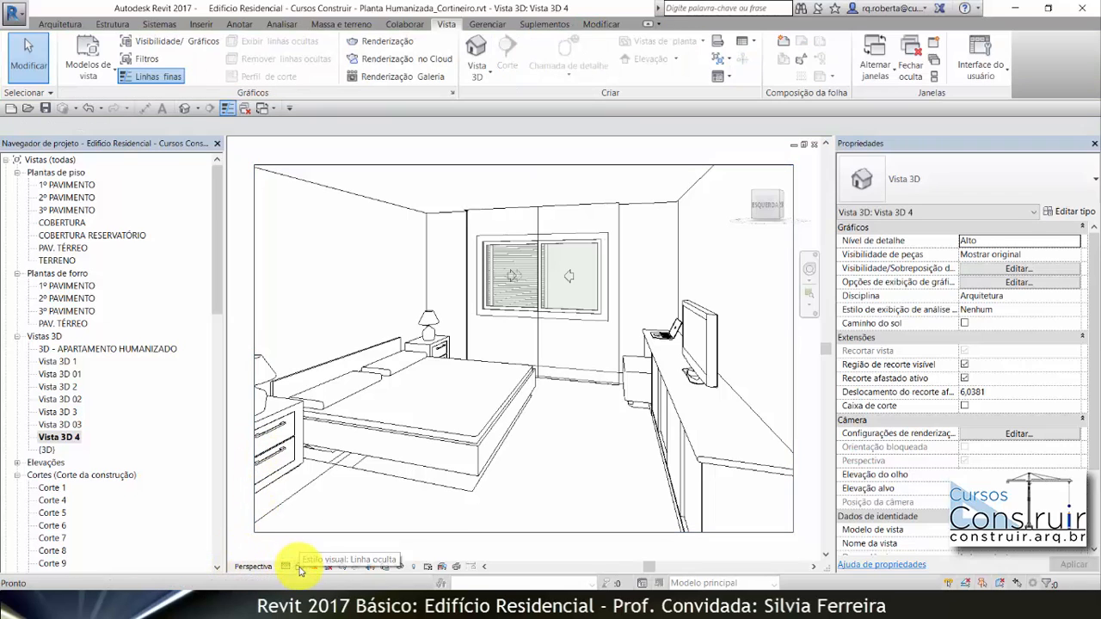
left_click(299, 566)
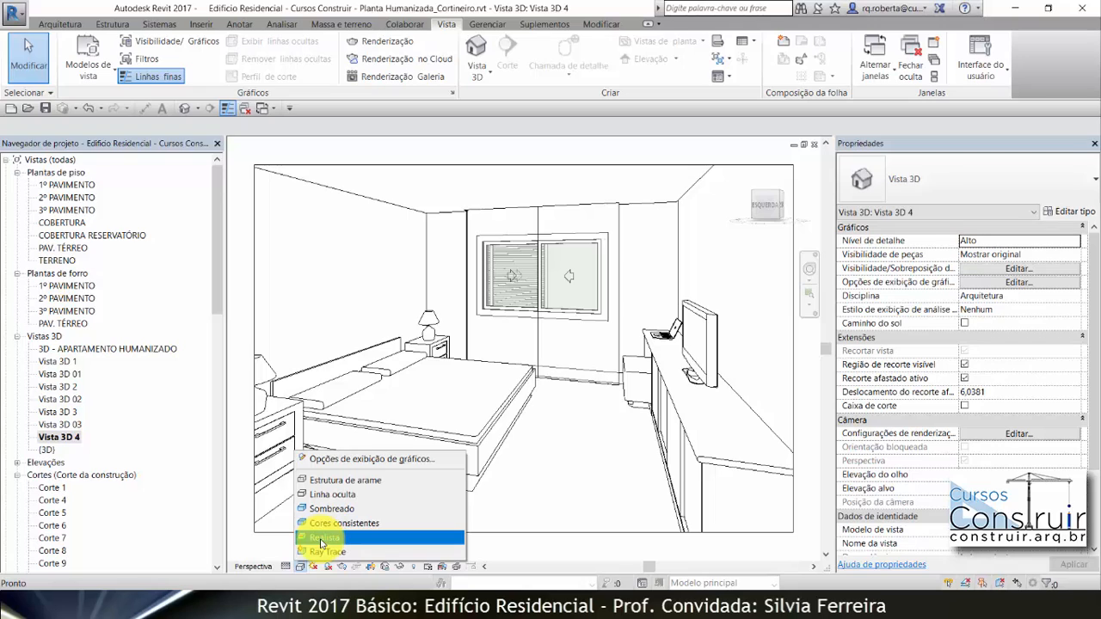
left_click(323, 537)
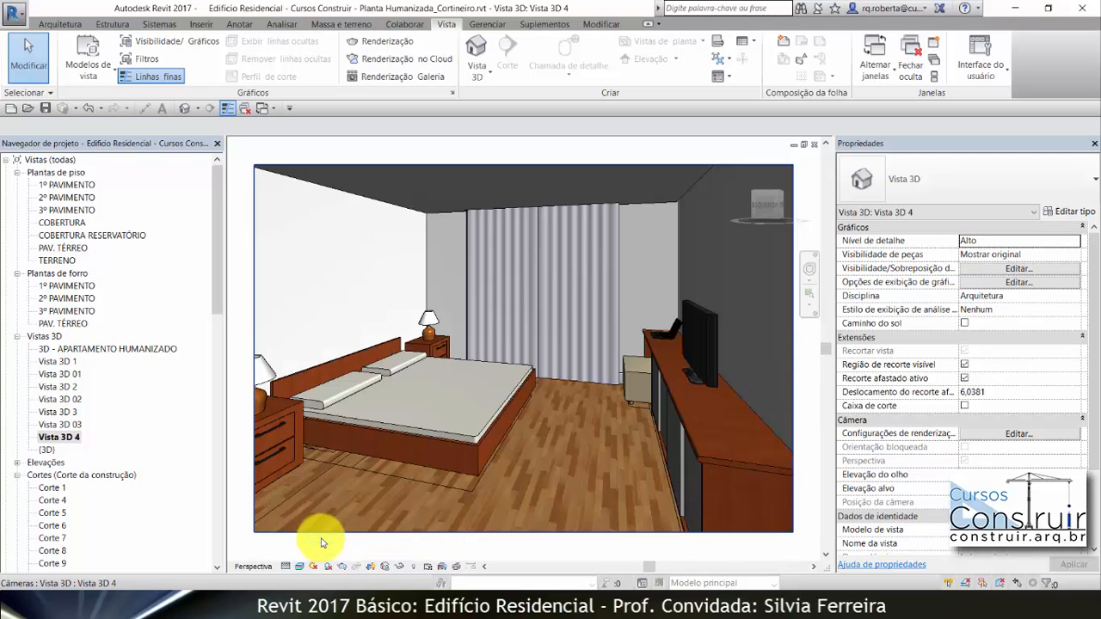